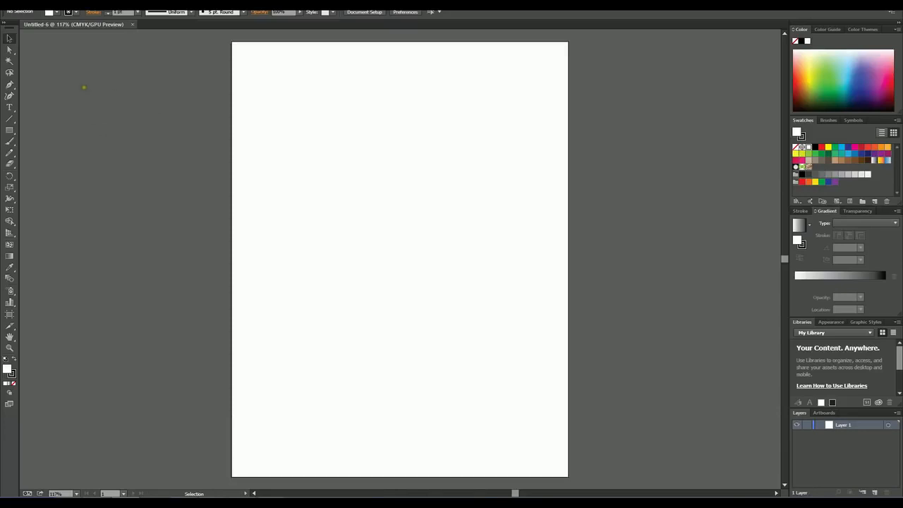
Step: Draw a closed eight-point straight-sided shape with the Pen tool, with a horizontal top edge about 399 pt long and a notch in its left side
click(11, 86)
click(9, 37)
key(p)
click(277, 107)
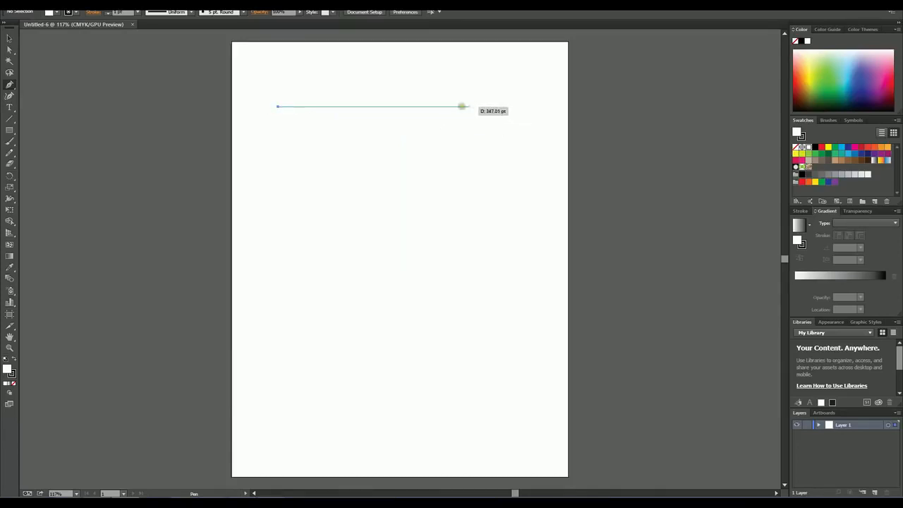
click(484, 107)
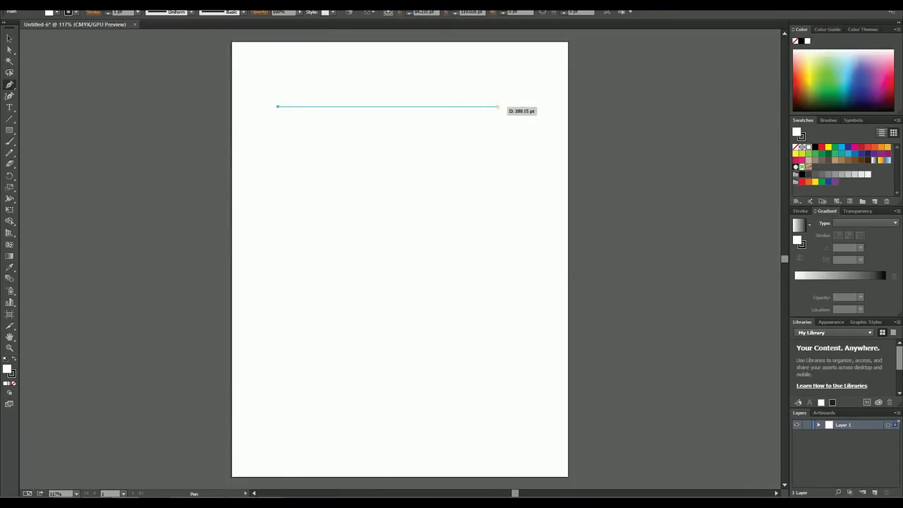
click(498, 107)
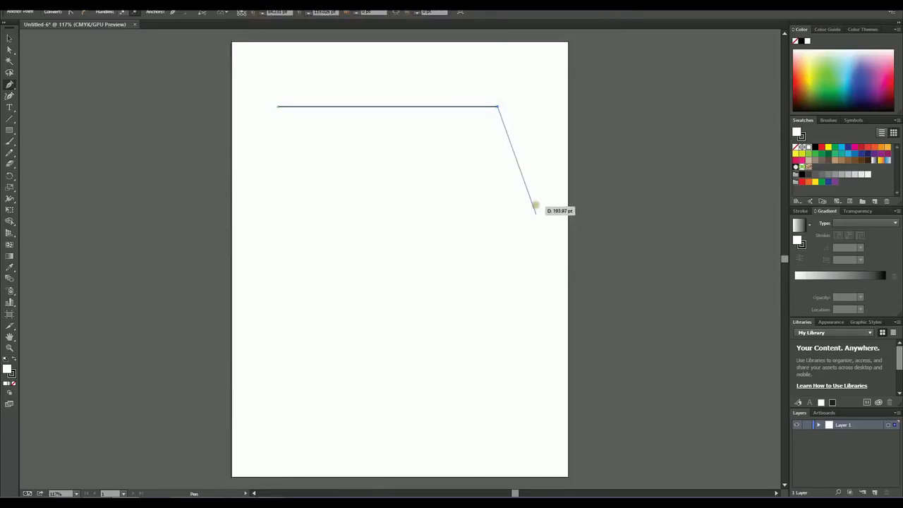
click(536, 205)
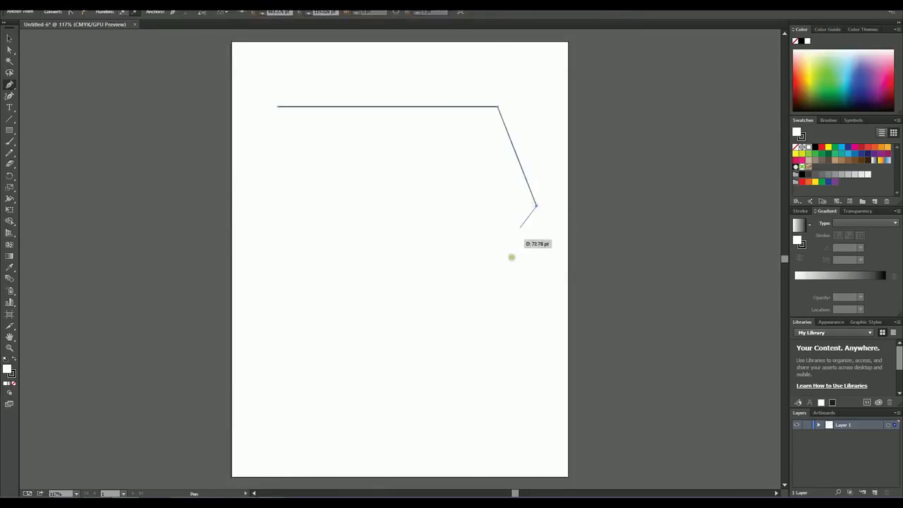
click(503, 309)
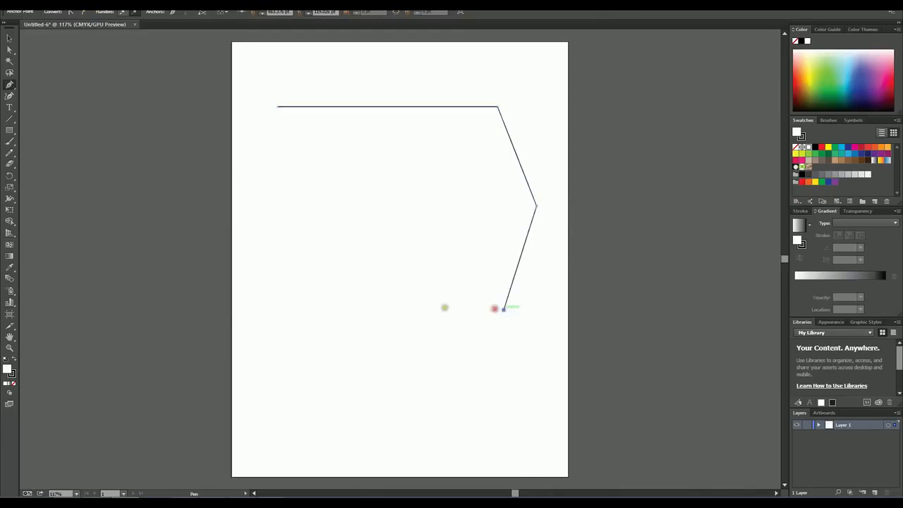
click(333, 309)
click(392, 198)
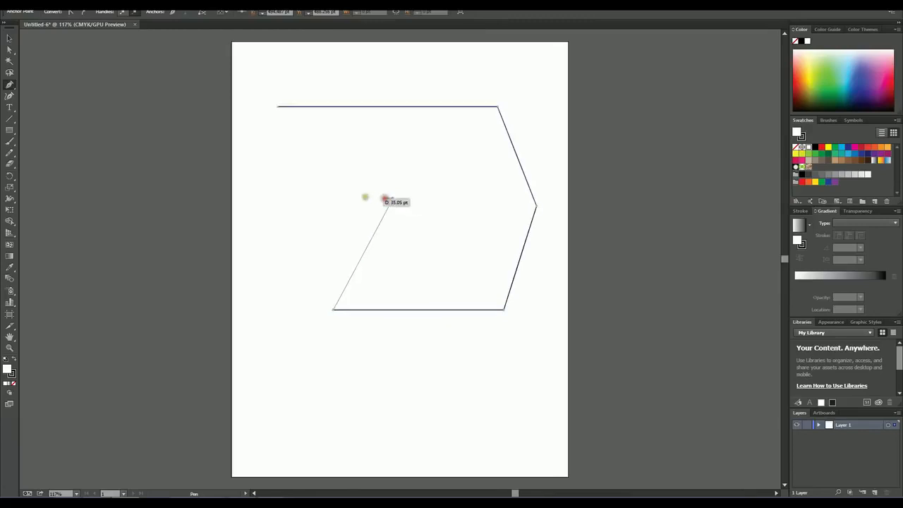
click(311, 188)
click(304, 133)
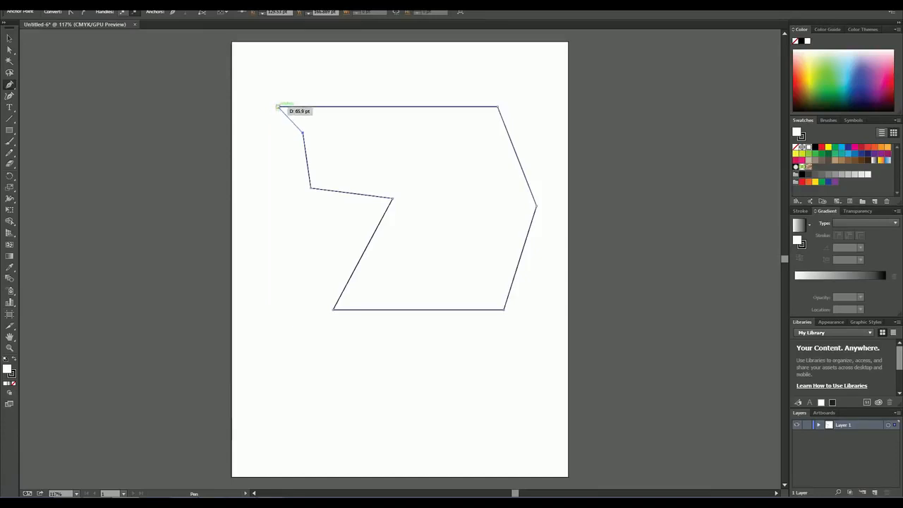
click(277, 106)
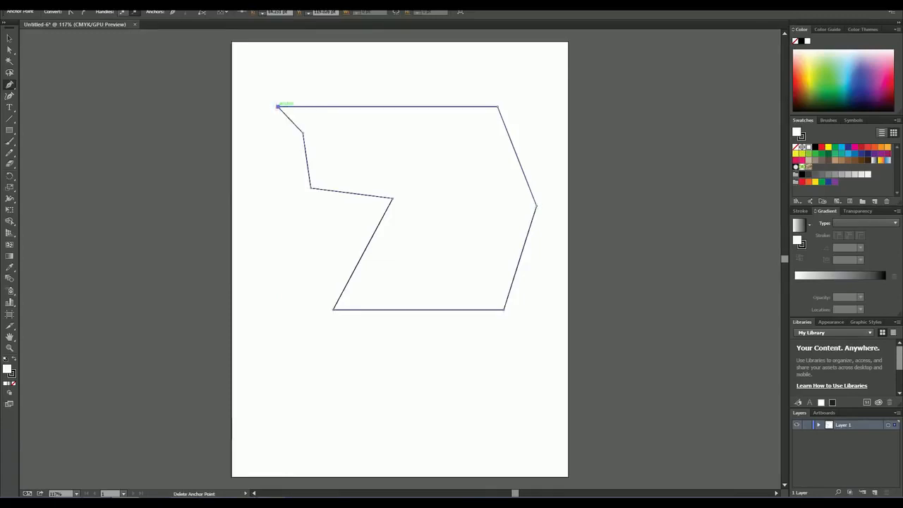
Step: Select the whole shape, move it slightly up and to the left on the artboard, and deselect it
click(10, 39)
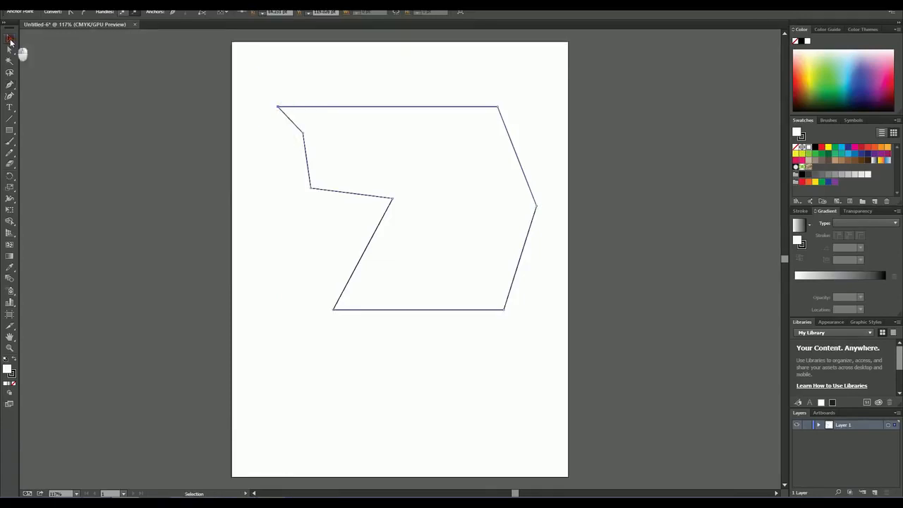
click(265, 92)
drag(263, 89, 544, 340)
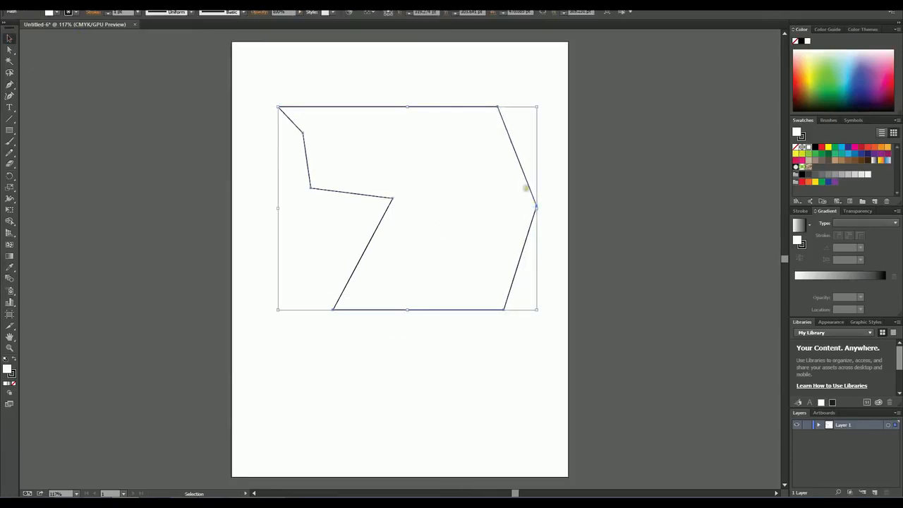
drag(525, 179, 518, 177)
click(431, 377)
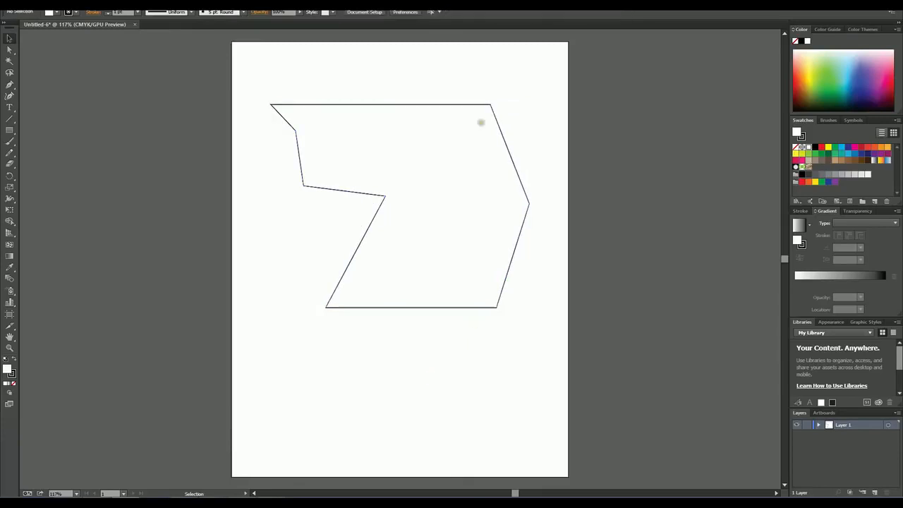
Step: Select the shape and set its fill color to CMYK Red
drag(251, 81, 548, 331)
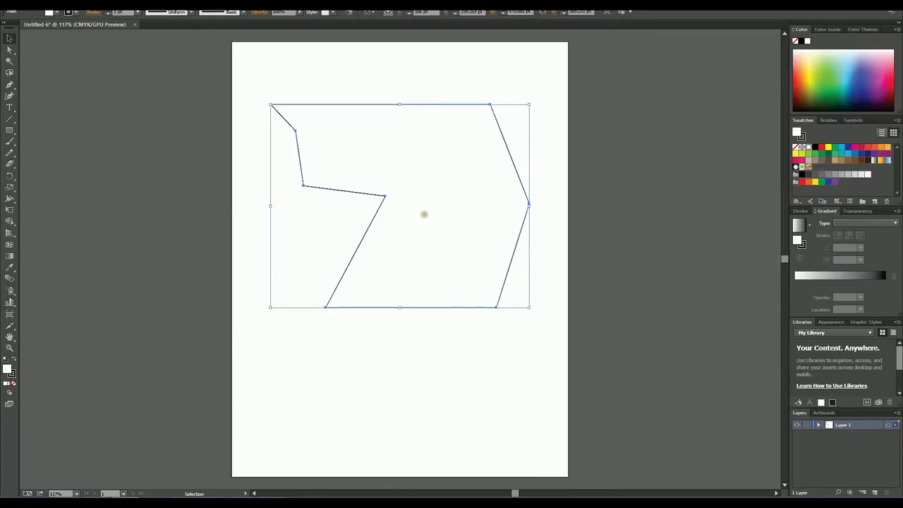
click(57, 12)
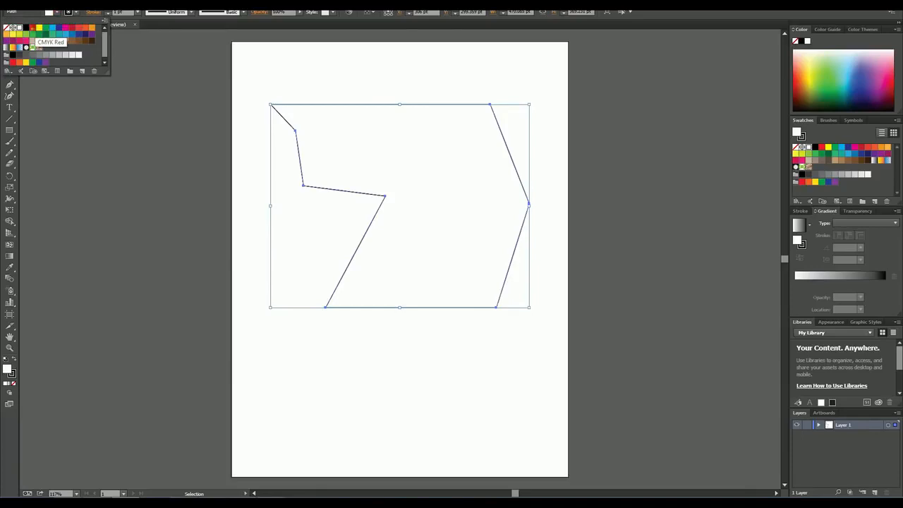
click(32, 28)
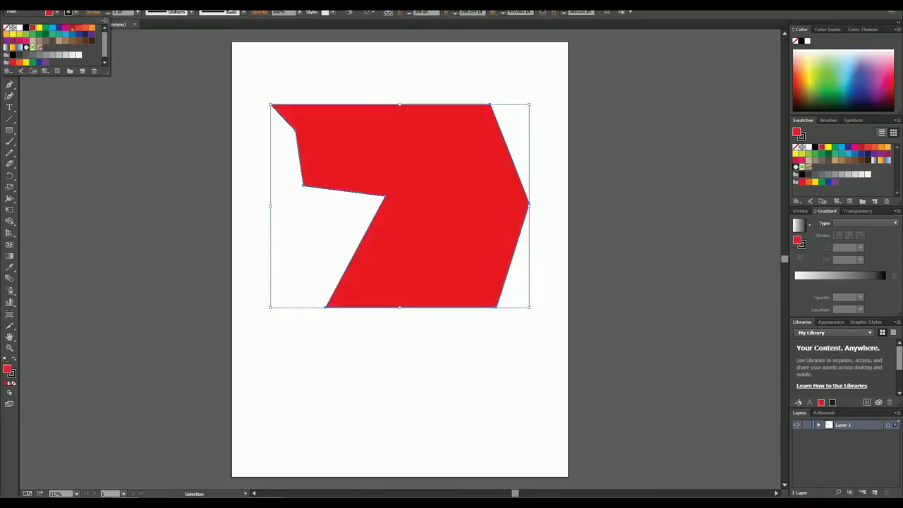
click(72, 33)
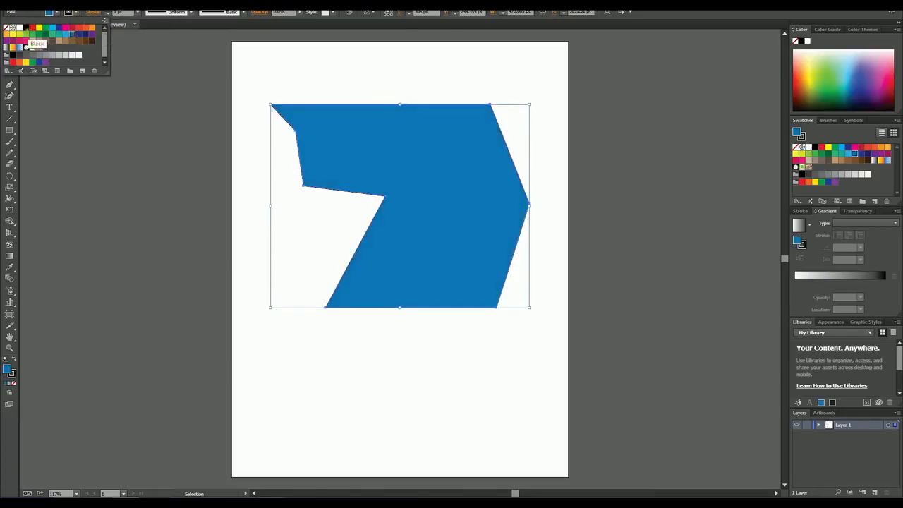
click(31, 28)
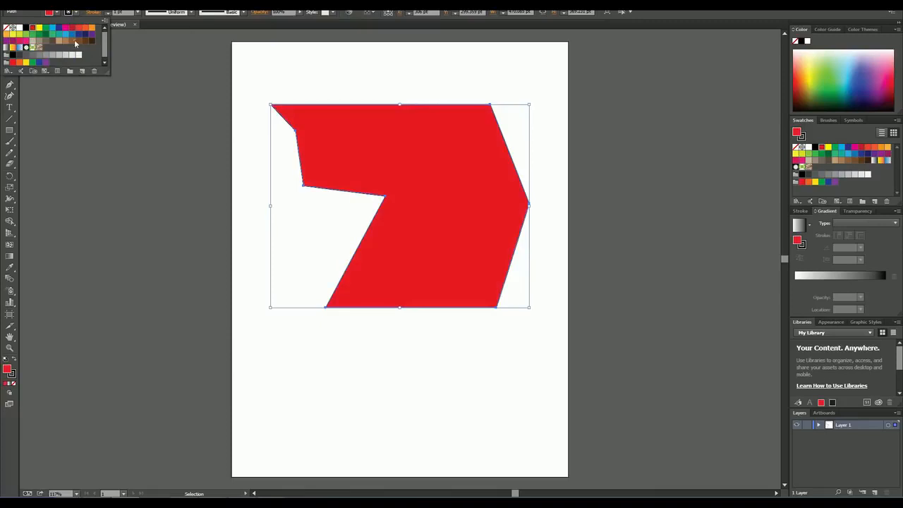
Step: Give the red shape a cyan stroke with a weight of 8 pt and deselect it
click(77, 13)
click(76, 13)
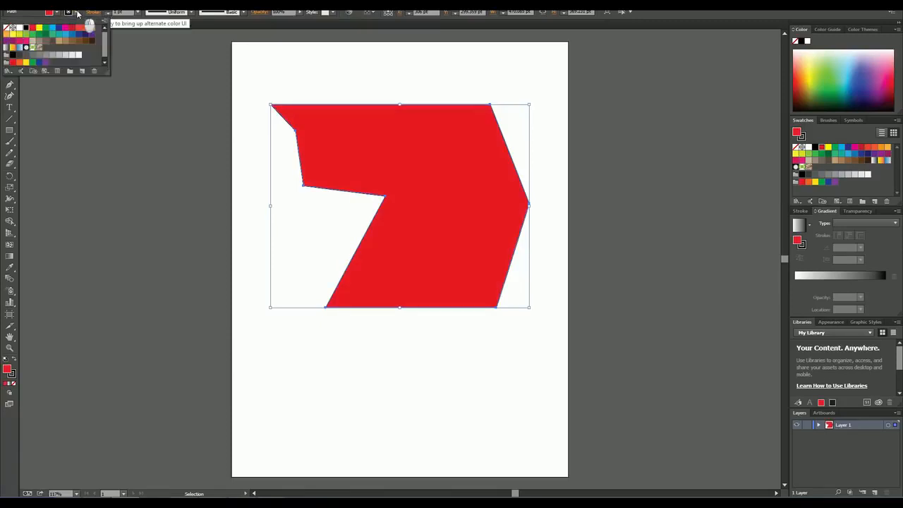
click(52, 28)
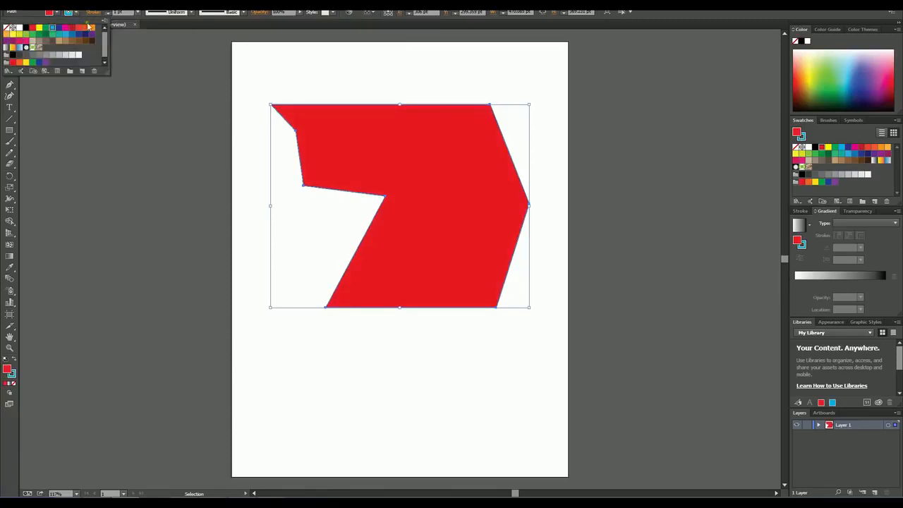
click(139, 12)
click(138, 12)
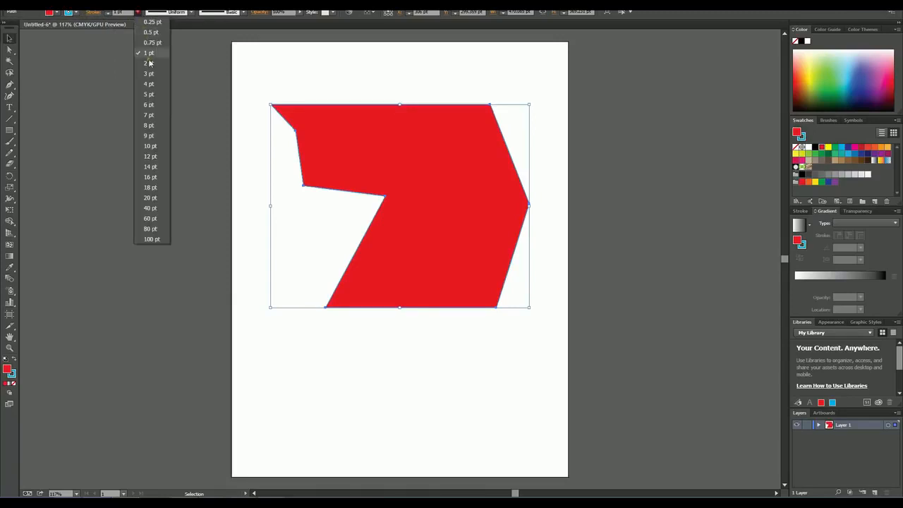
click(150, 125)
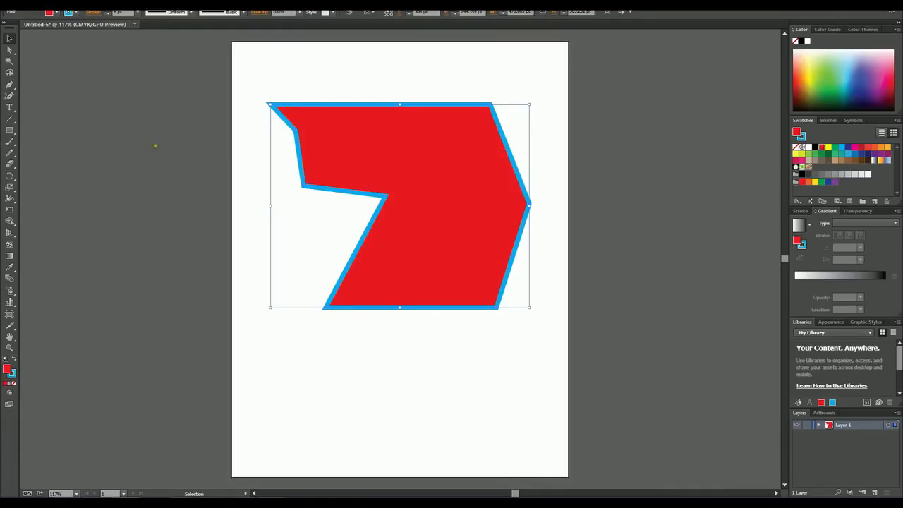
click(155, 145)
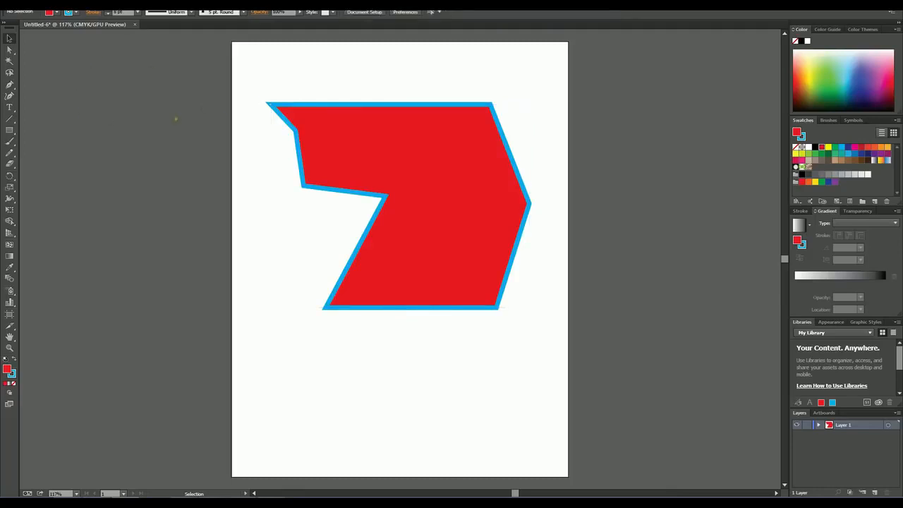
Step: Detach the Pen tool group as a floating palette and place it beside the artboard's upper right
click(10, 84)
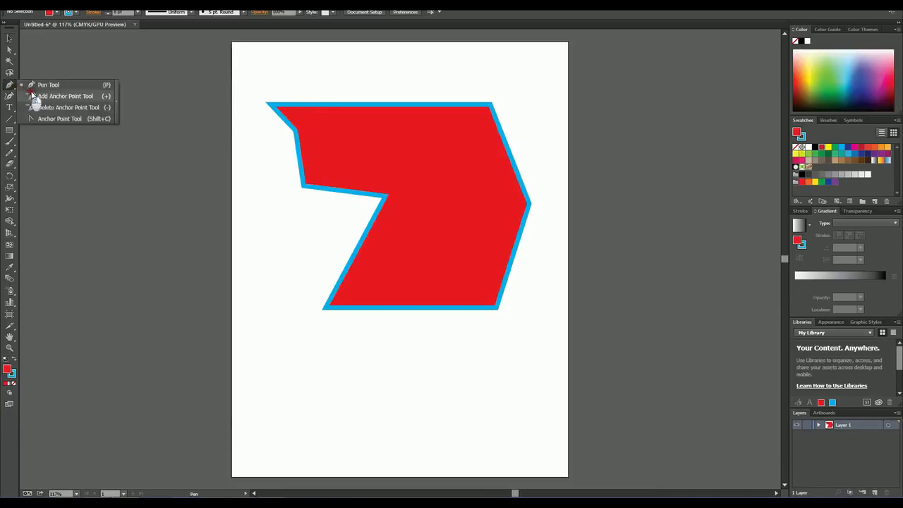
click(116, 102)
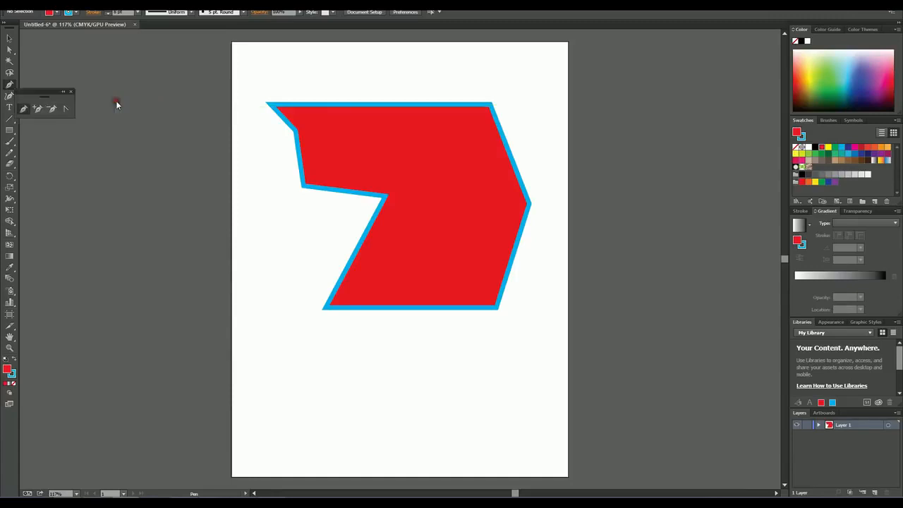
drag(33, 92, 241, 104)
drag(460, 104, 628, 83)
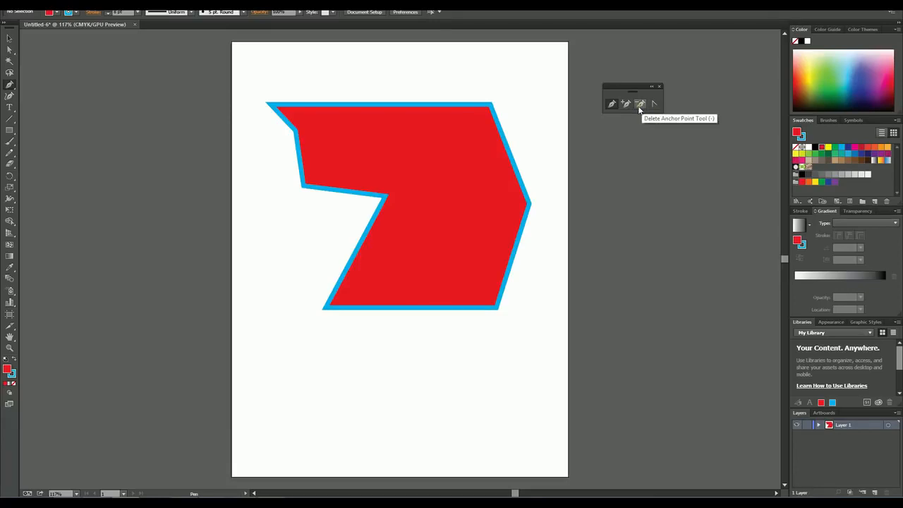
Step: Delete the shape's upper-right, upper-left, inner-left and notch anchor points so that only four corners remain
click(639, 106)
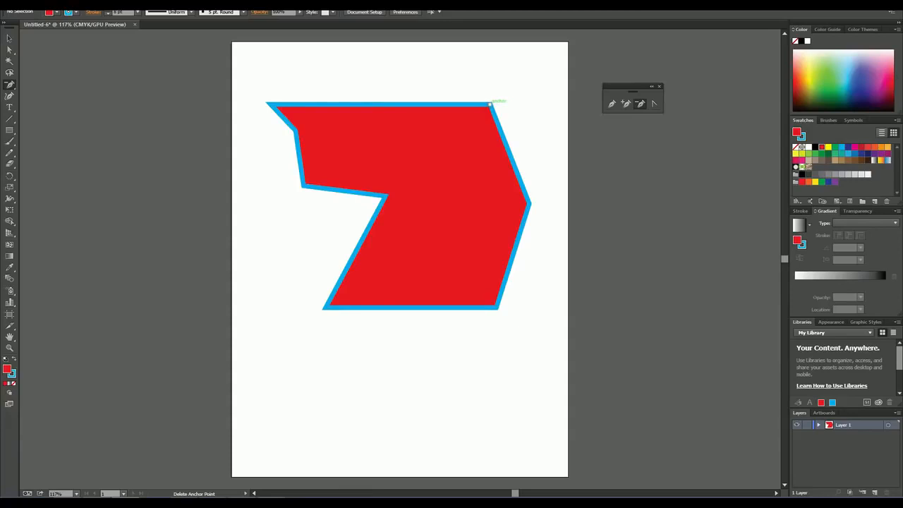
click(491, 104)
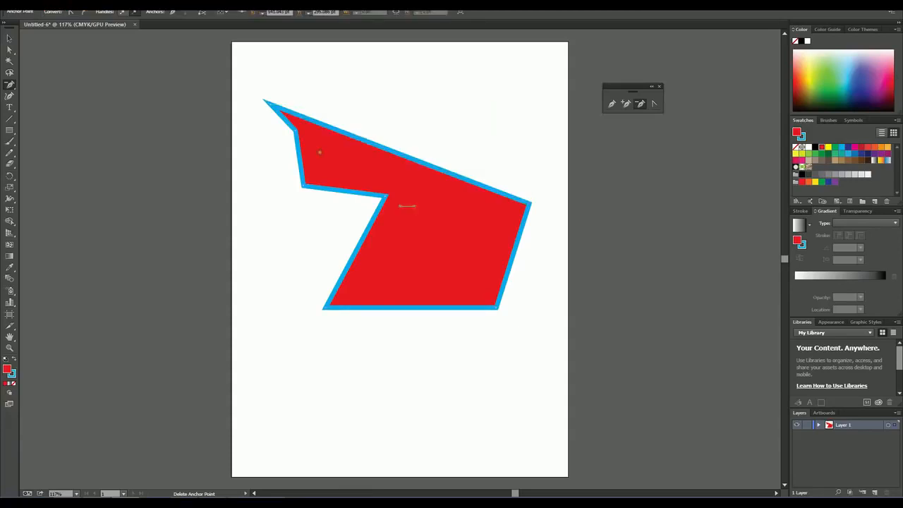
click(295, 130)
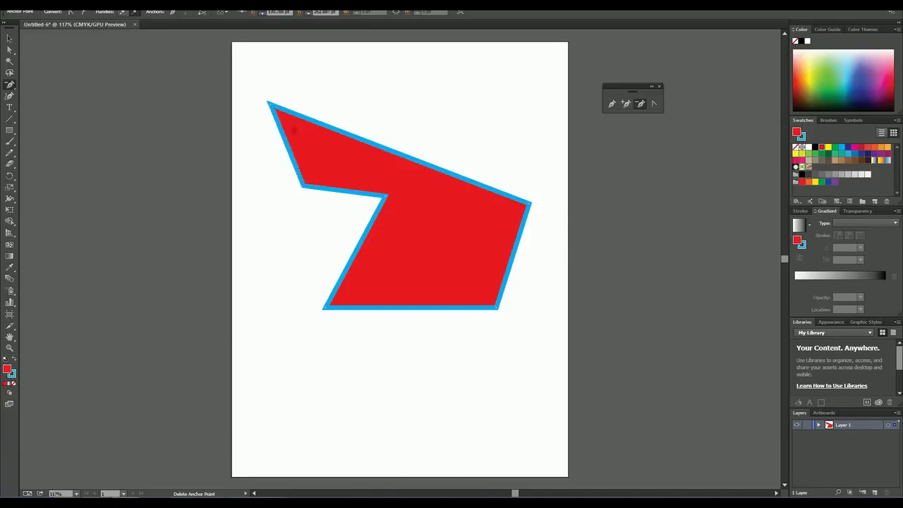
click(386, 195)
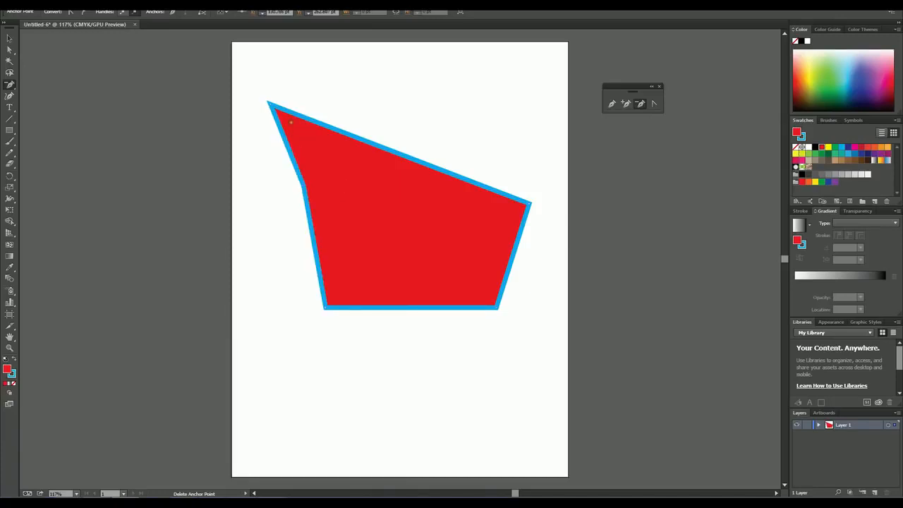
click(269, 103)
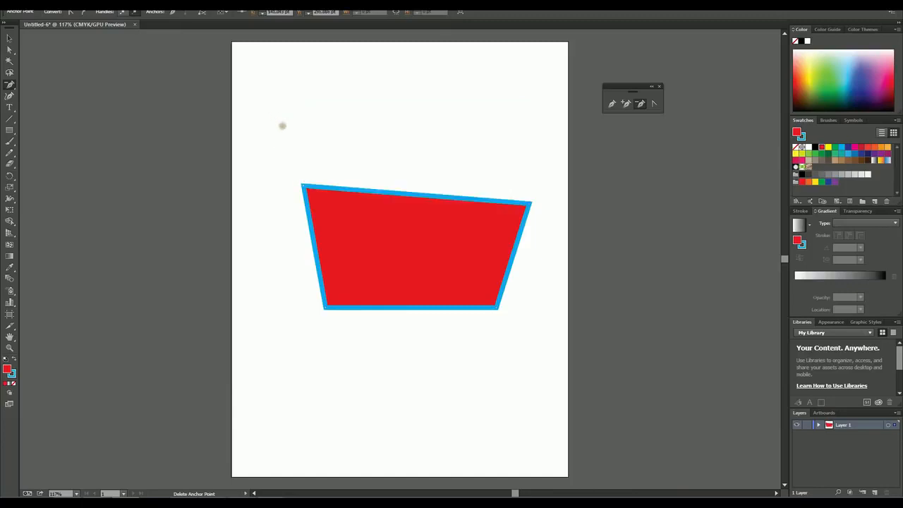
click(9, 38)
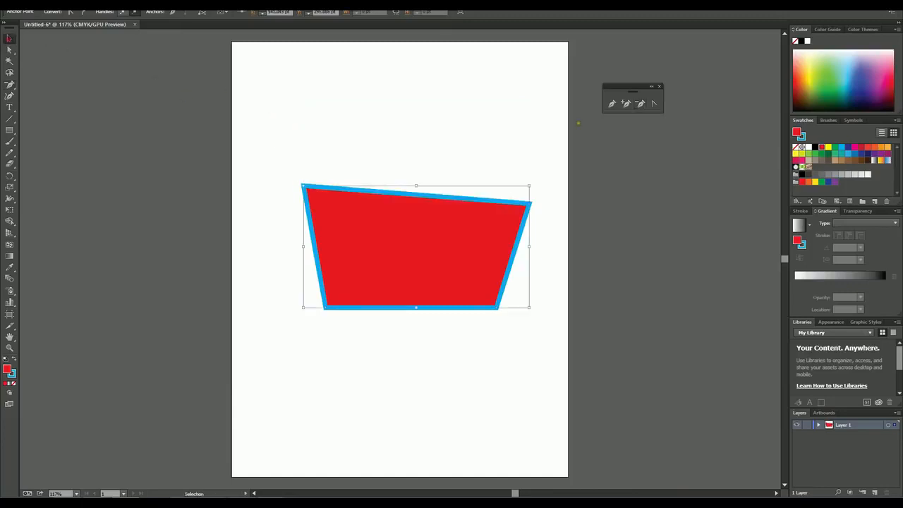
Step: Add an anchor point at the middle of the shape's upper edge and deselect the shape
click(625, 104)
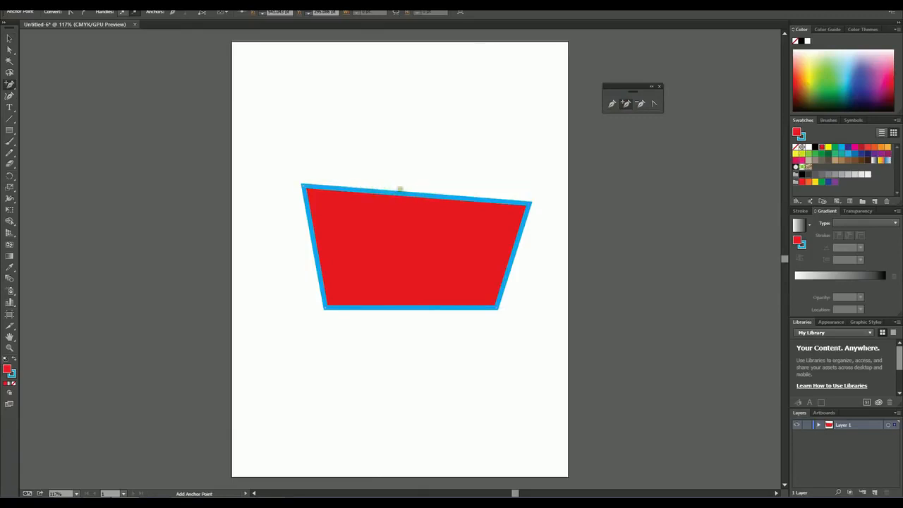
click(416, 194)
click(9, 38)
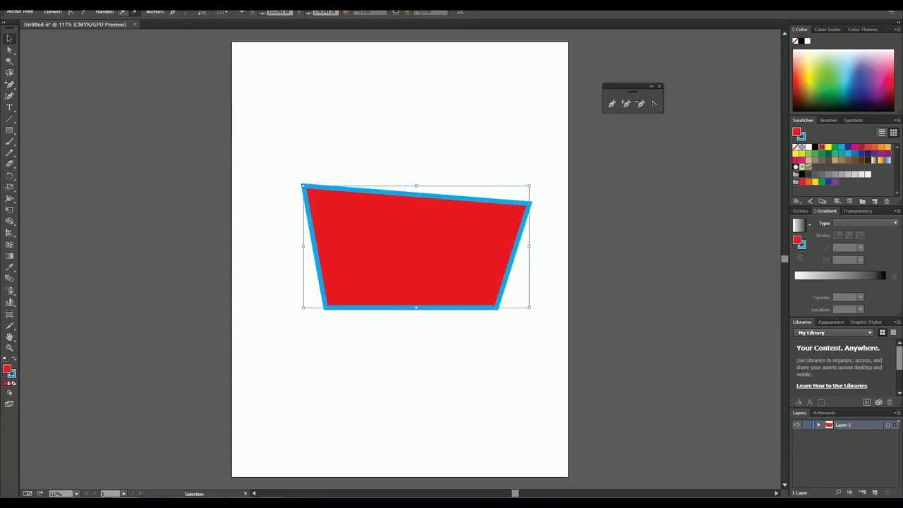
click(595, 167)
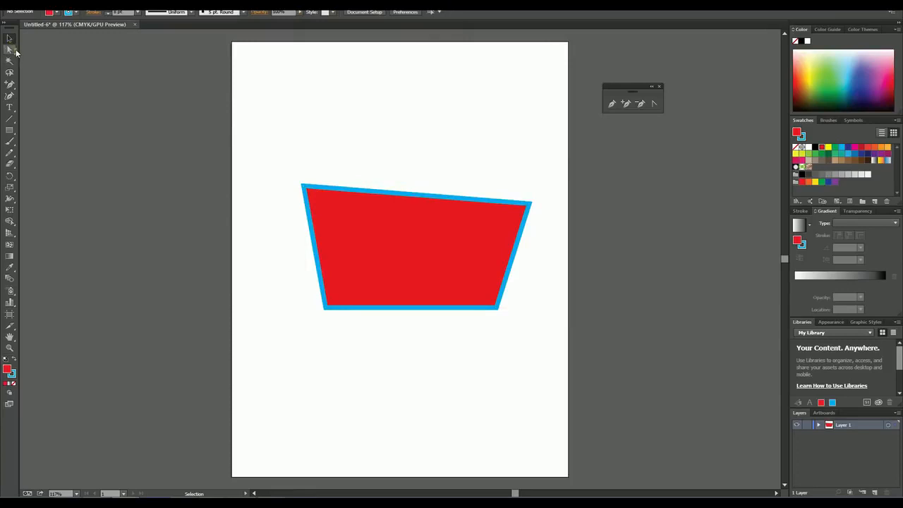
Step: Move the upper edge's middle anchor point straight up into a peak and the right corner slightly up and outward, forming a pentagon
drag(286, 166, 529, 329)
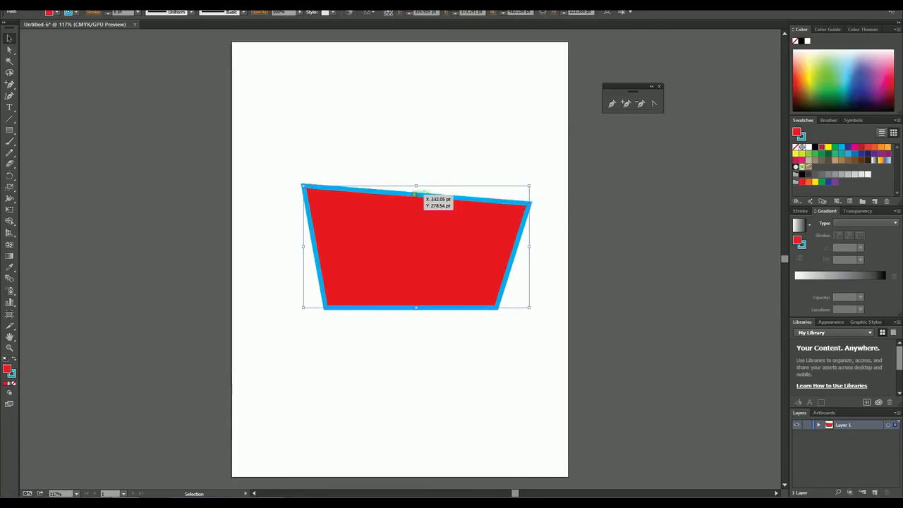
click(9, 49)
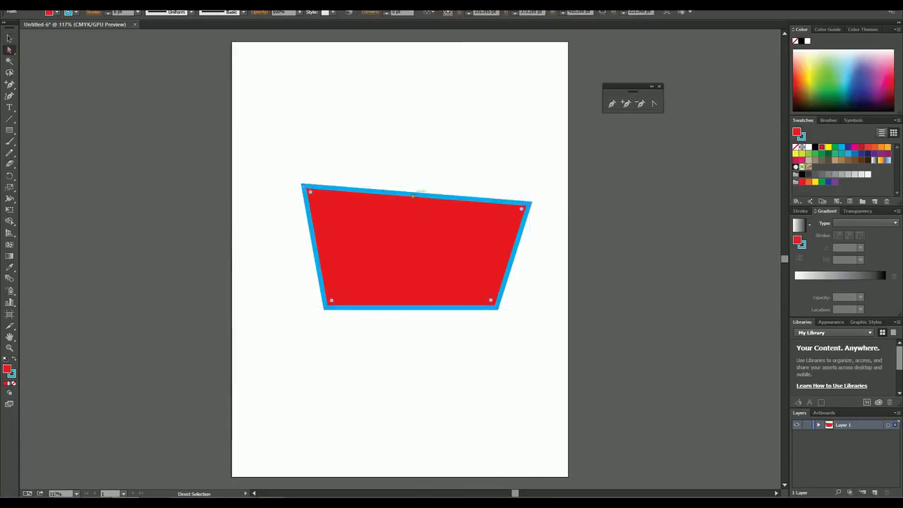
click(414, 192)
drag(414, 192, 419, 105)
drag(529, 203, 540, 173)
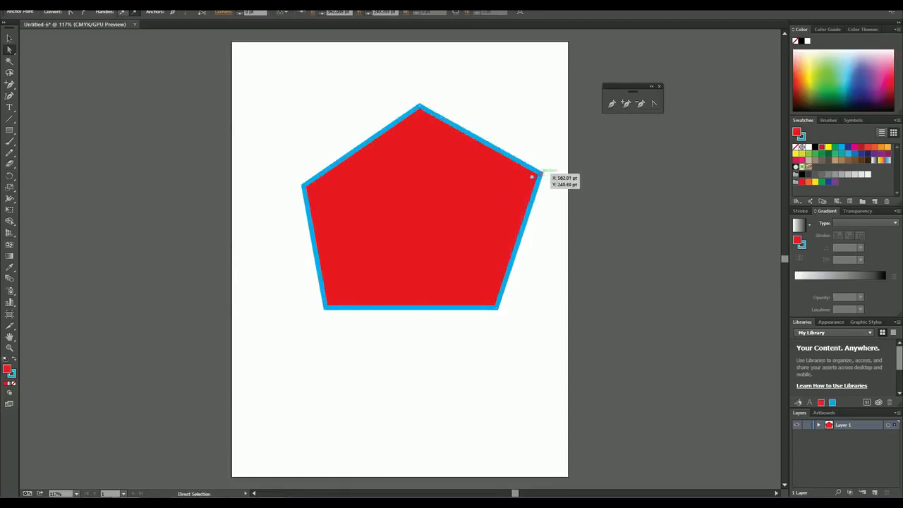
Step: Add an anchor point midway along the pentagon's right edge and move it outward and slightly down
click(626, 105)
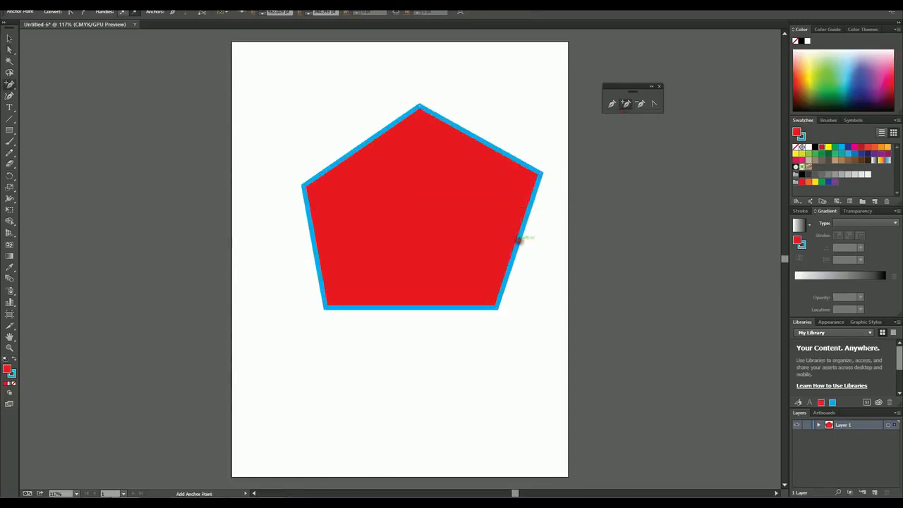
click(9, 51)
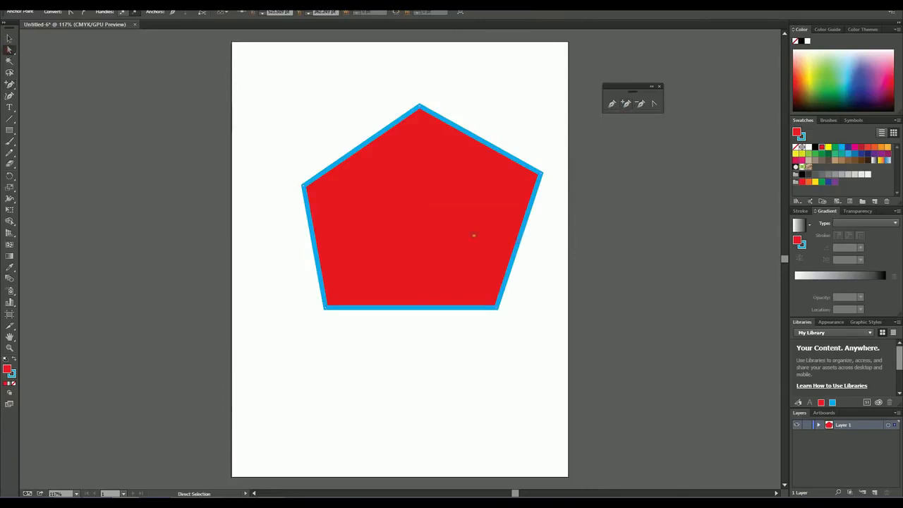
drag(521, 242, 544, 256)
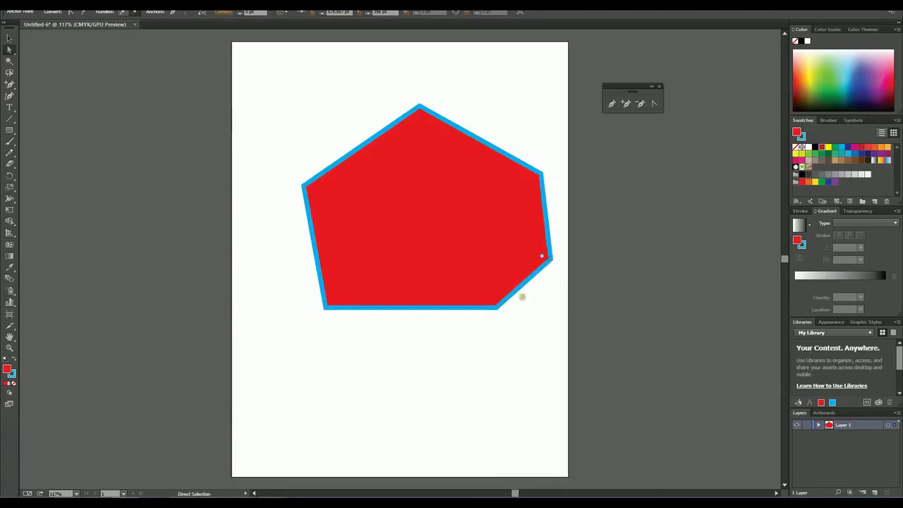
Step: Move the shape's bottom-right corner straight down and its bottom-left corner down and outward, and deselect the shape
drag(497, 307, 497, 346)
drag(323, 310, 303, 323)
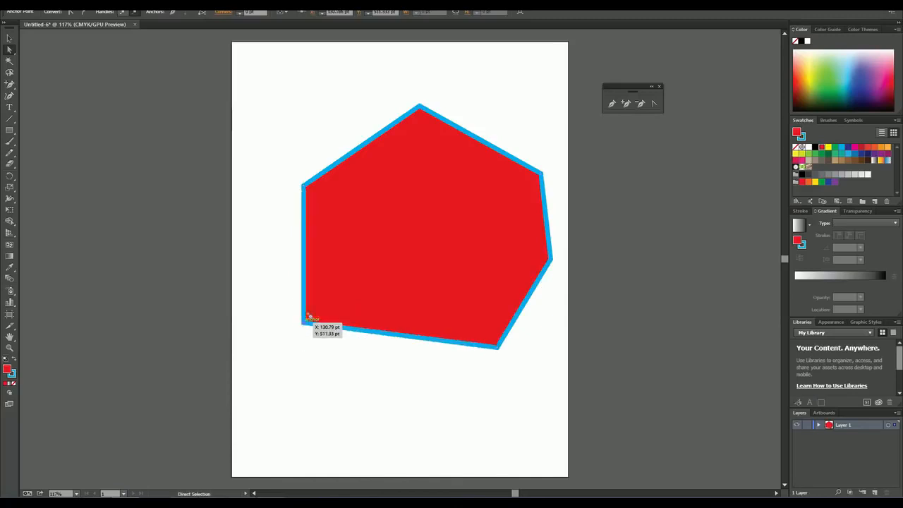
key(v)
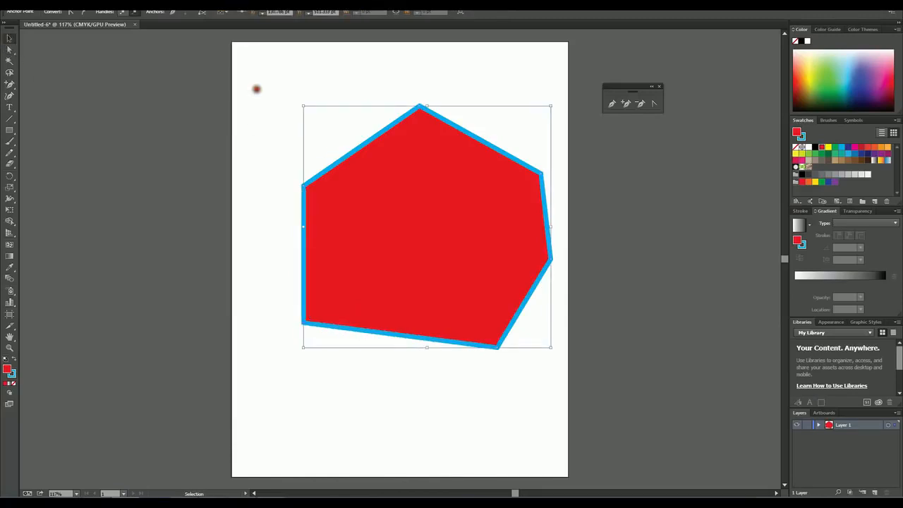
click(256, 89)
Step: Bend the straight upper-right edge outward into a rounded bulge with the Anchor Point tool
key(shift+c)
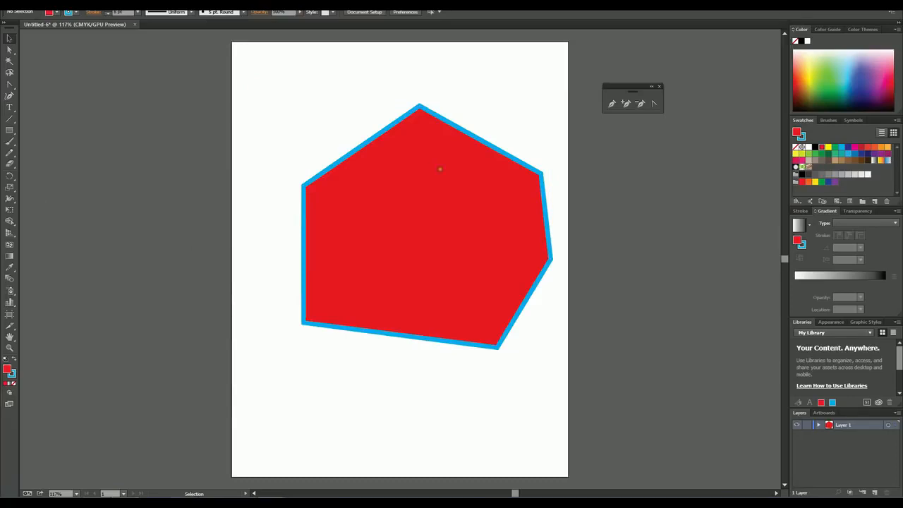
click(655, 105)
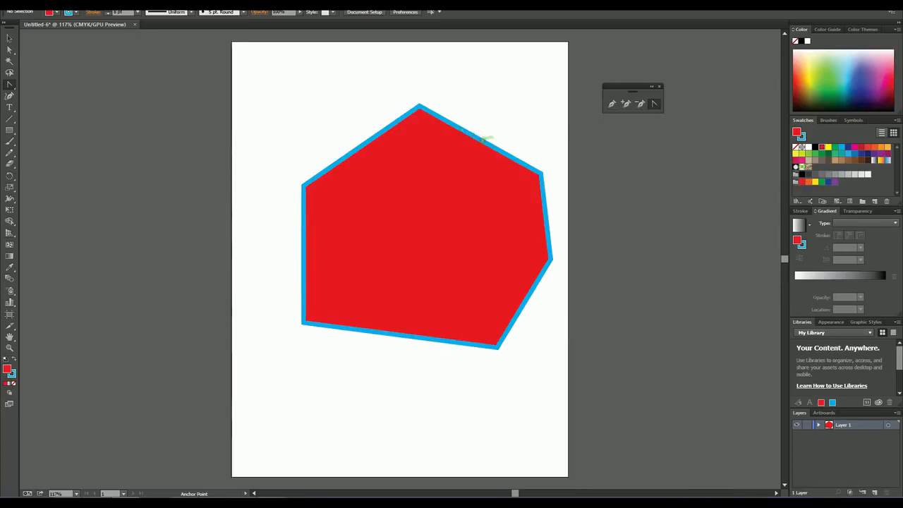
drag(484, 137, 515, 84)
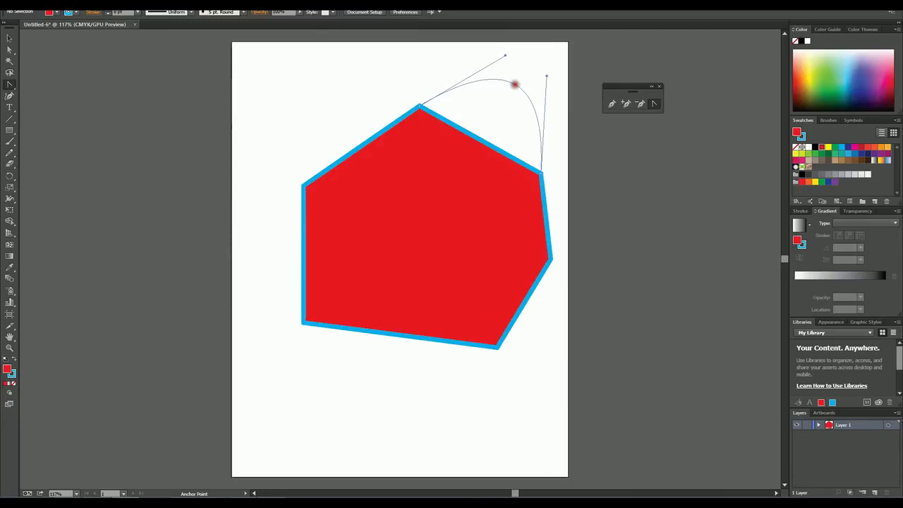
drag(516, 84, 519, 77)
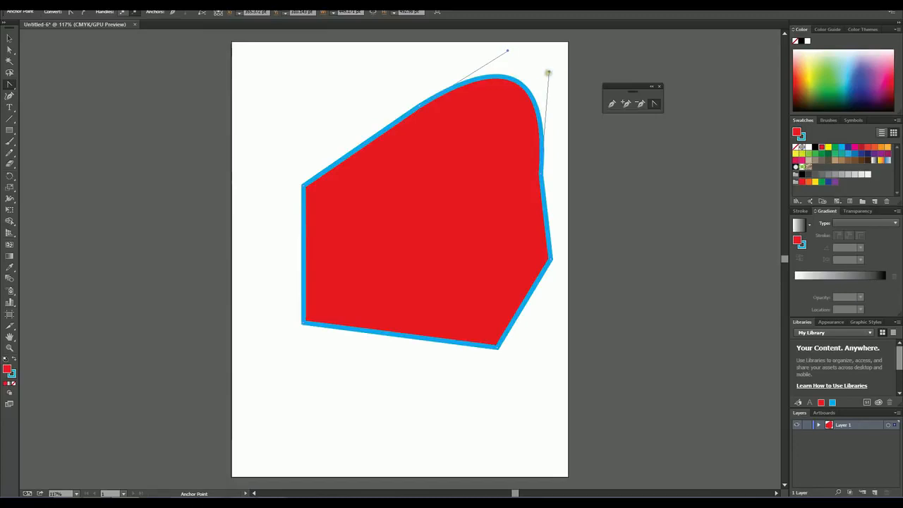
Step: Adjust both direction handles of the upper-right curve so it dips inward just before the right corner
drag(549, 71, 553, 151)
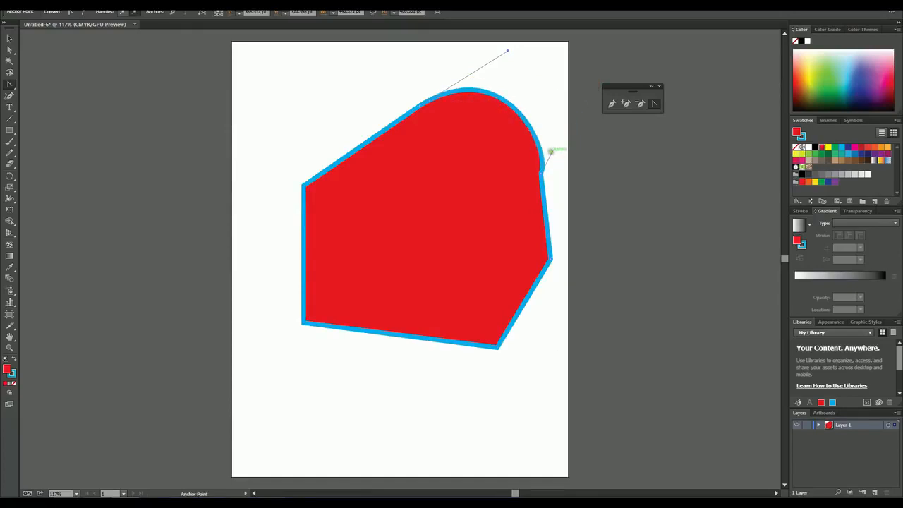
drag(551, 151, 492, 218)
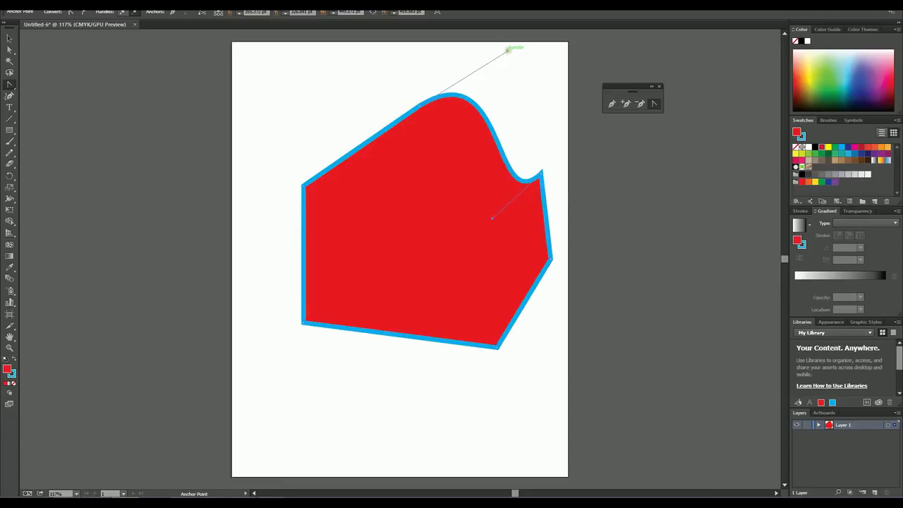
drag(508, 51, 545, 78)
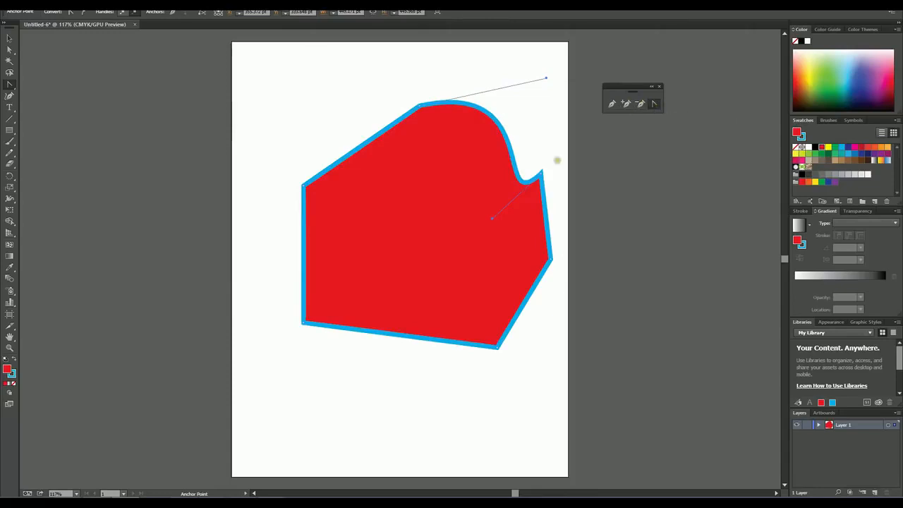
Step: Bend the bottom edge into a rounded downward bulge and the left edge into a deep inward curve
click(374, 330)
drag(312, 326, 356, 352)
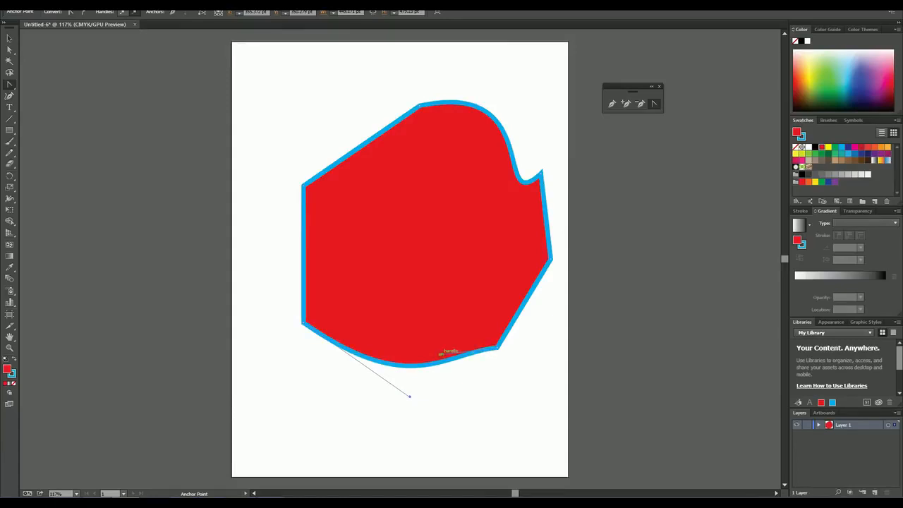
drag(482, 355, 335, 400)
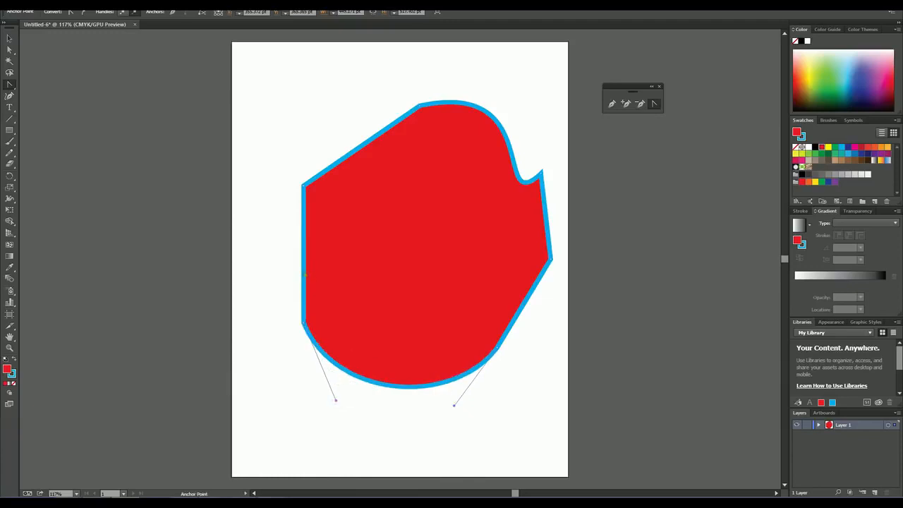
mouse_move(304, 272)
mouse_down()
mouse_move(264, 266)
mouse_move(254, 244)
mouse_move(384, 280)
mouse_up()
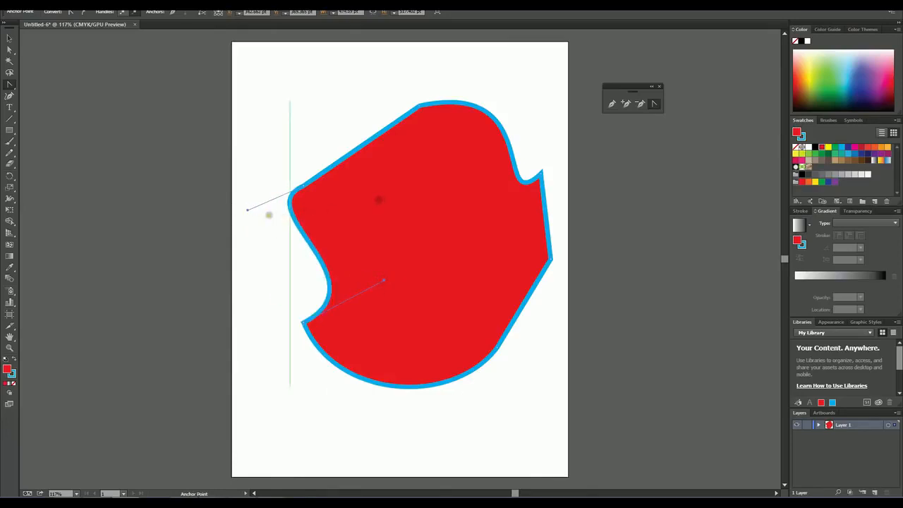
drag(248, 209, 448, 178)
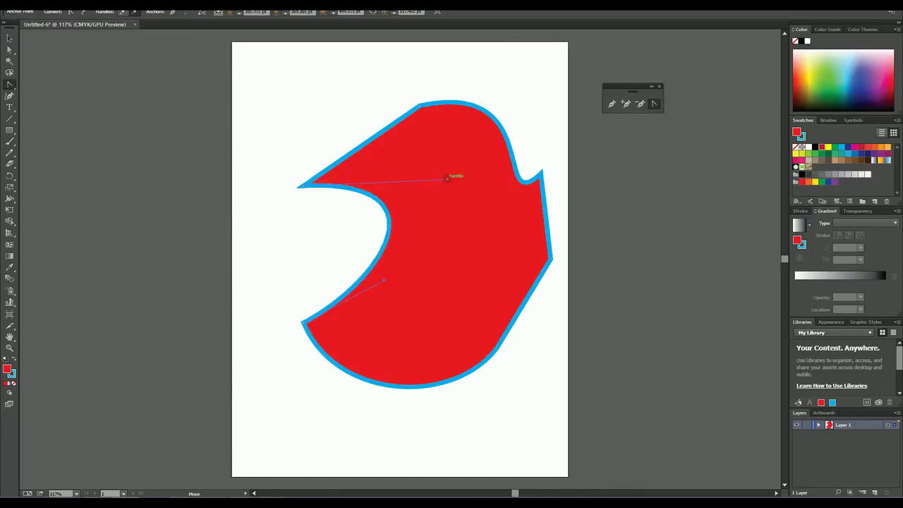
Step: Delete the pointed anchor at the upper-right corner and add an anchor point midway along the straight upper-left edge
click(640, 104)
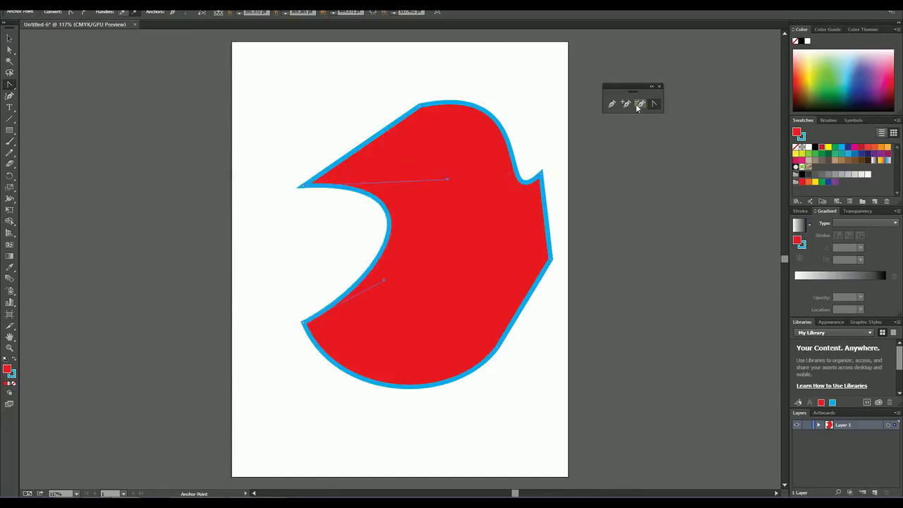
click(541, 172)
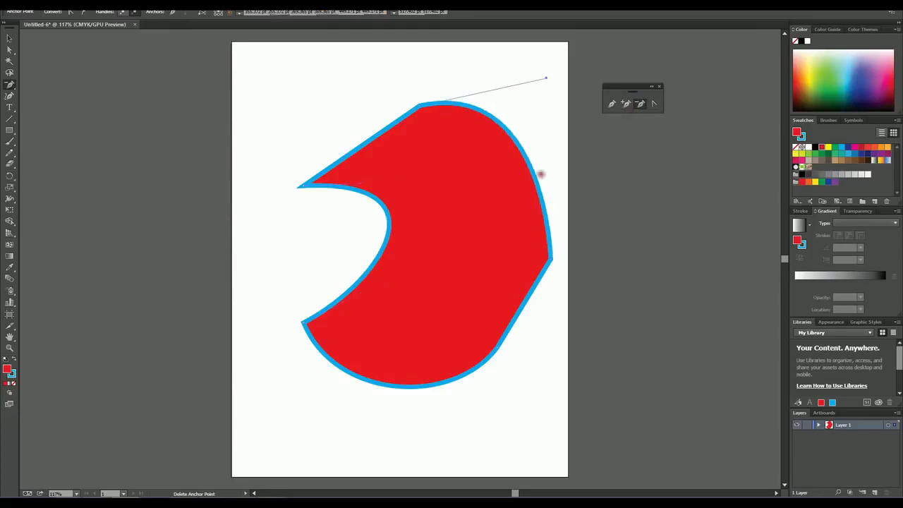
click(624, 104)
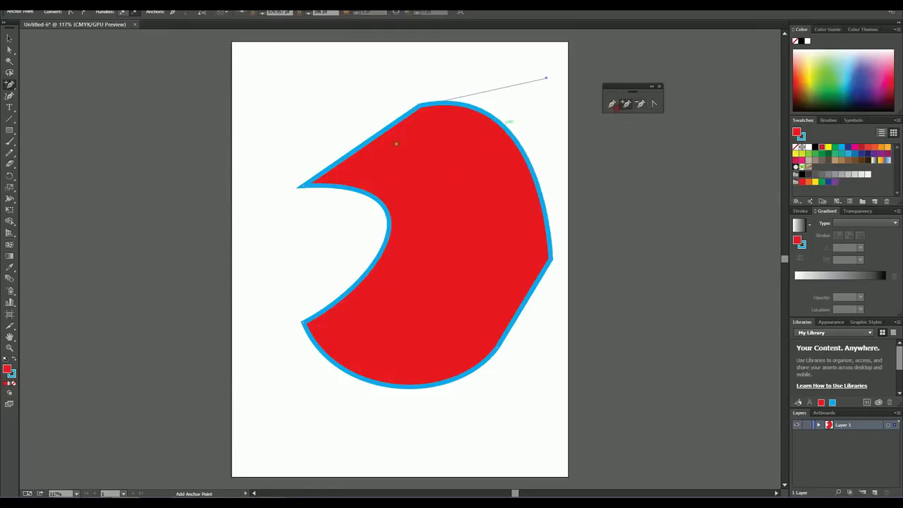
click(365, 141)
Step: Curve the segments on both sides of the new upper-left anchor point outward with the Anchor Point tool
click(654, 104)
drag(362, 142, 335, 112)
drag(397, 172, 272, 107)
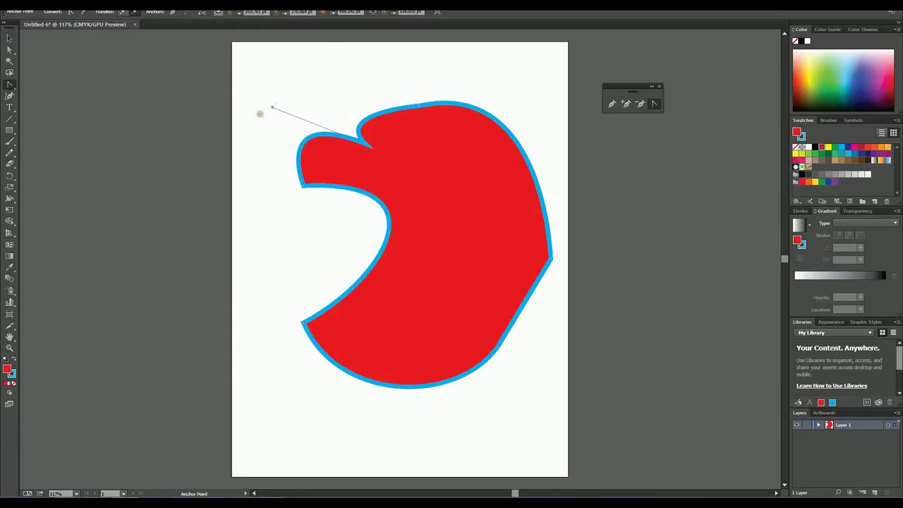
Step: Select the whole red shape and delete it to clear the artboard
key(v)
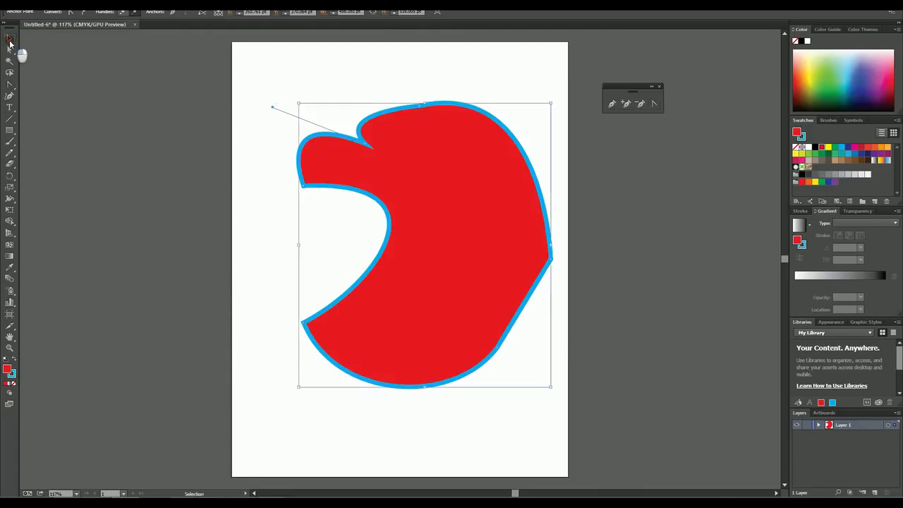
click(263, 77)
drag(268, 75, 566, 401)
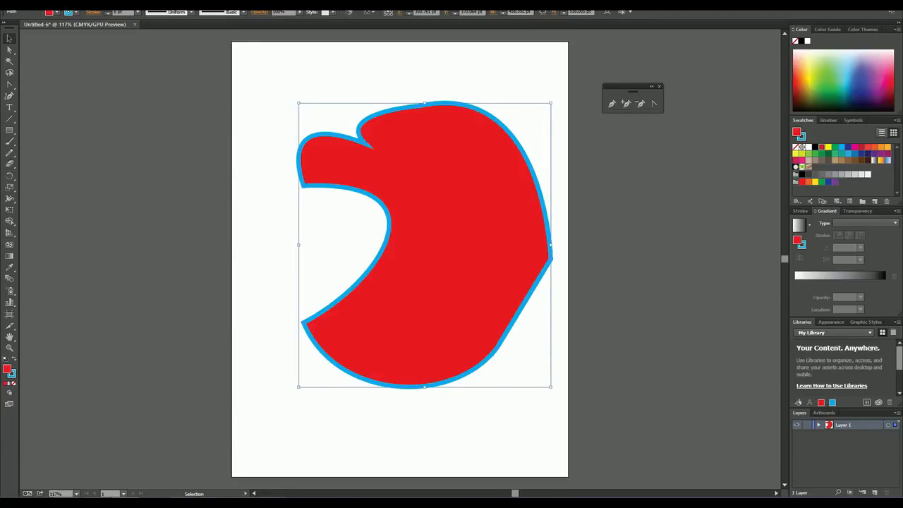
key(Delete)
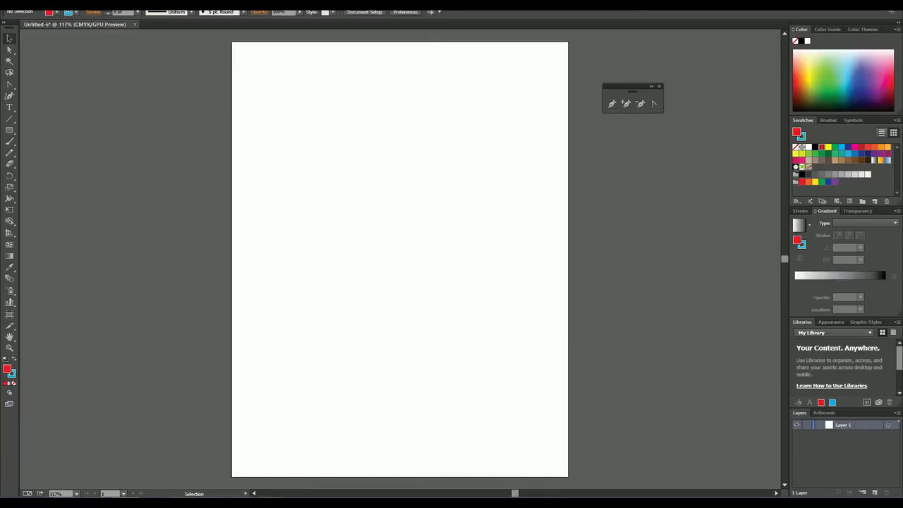
Step: Display the document grid, toggle it off and on again, and leave it visible
click(172, 5)
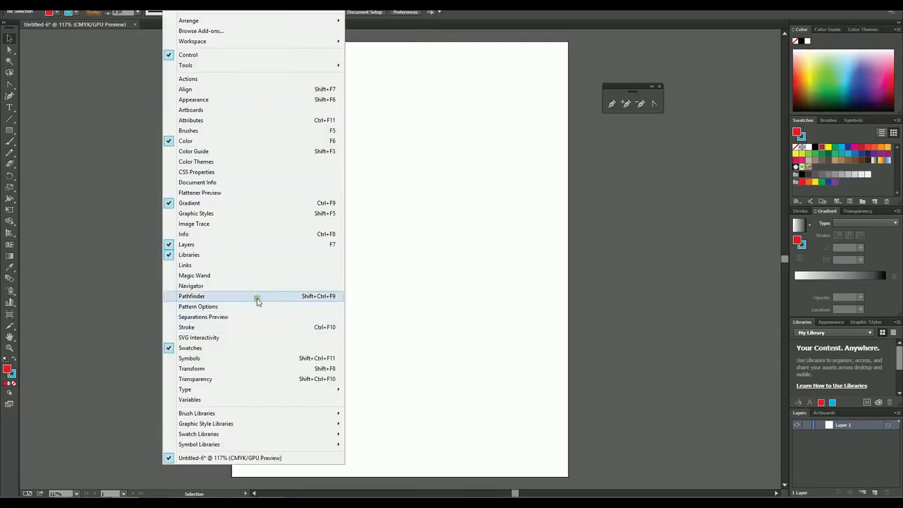
mouse_move(151, 4)
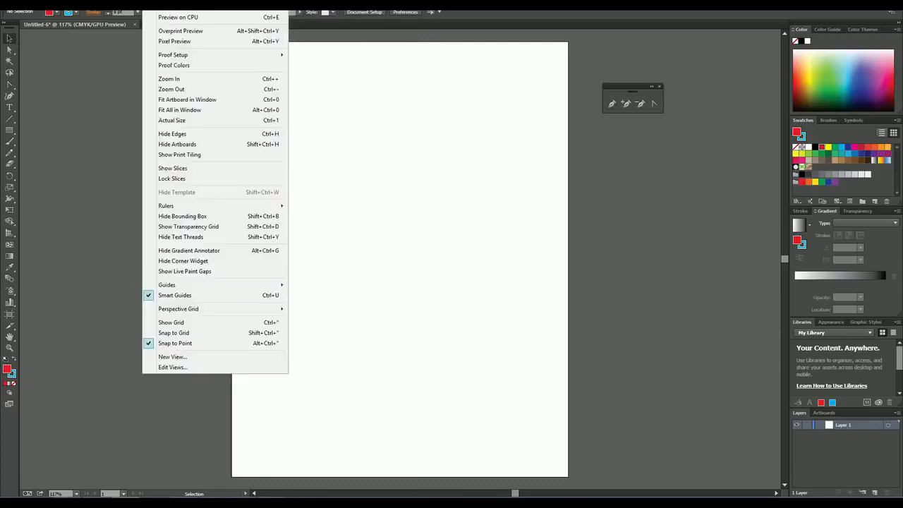
click(176, 323)
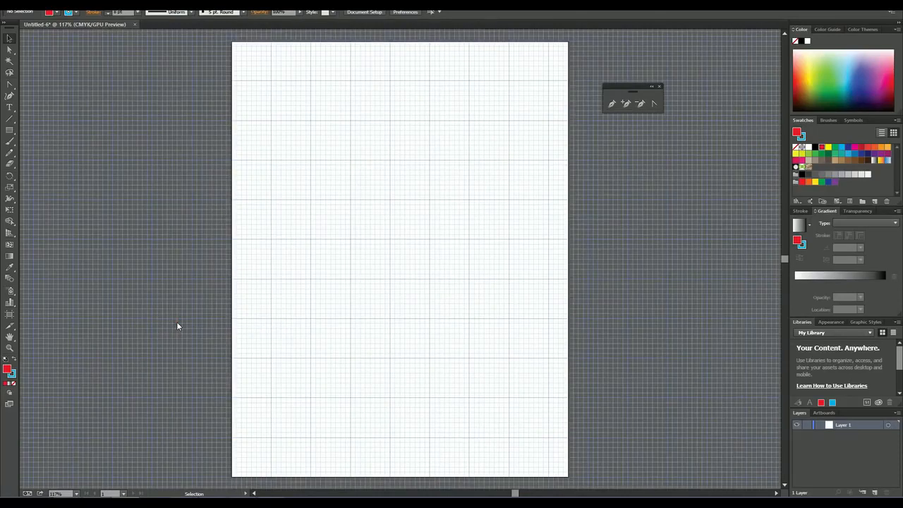
key(ctrl+apostrophe)
key(ctrl+apostrophe)
click(151, 4)
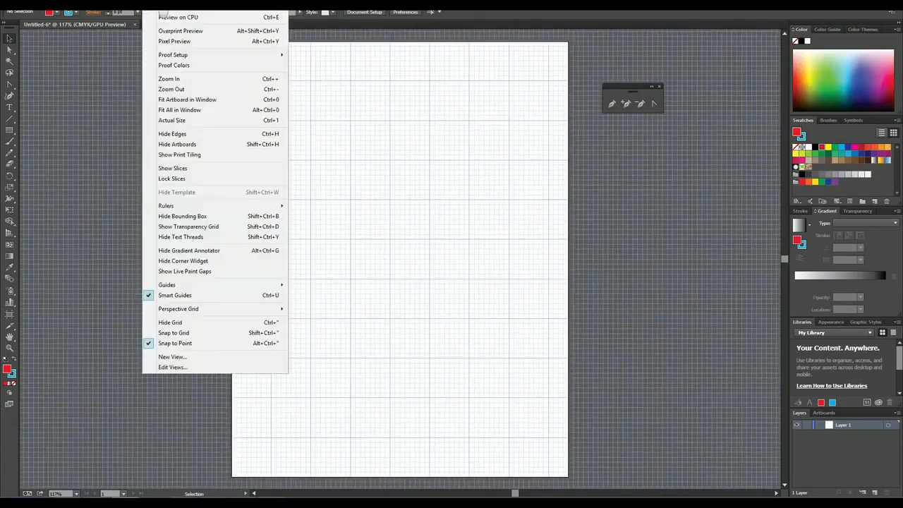
click(229, 323)
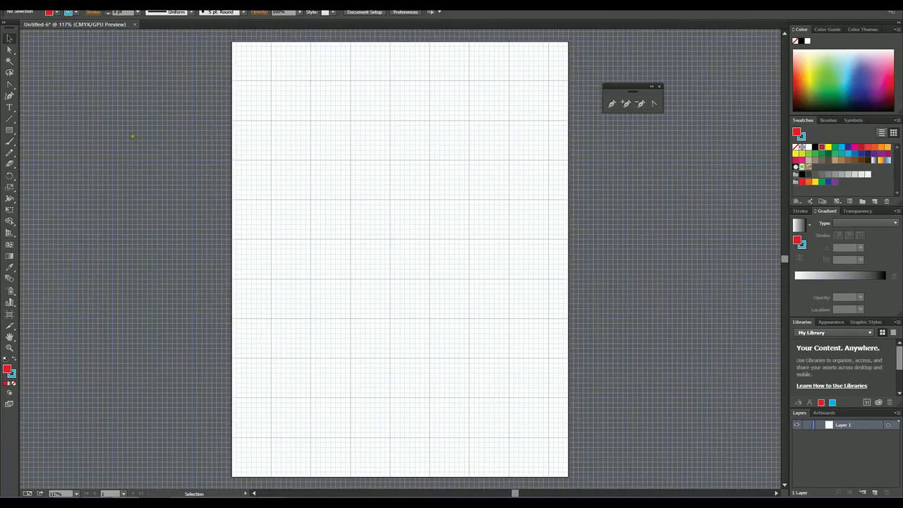
Step: Draw a Pen tool curve from a left grid intersection to a smooth anchor three major squares right and one up, with horizontal handles
click(611, 103)
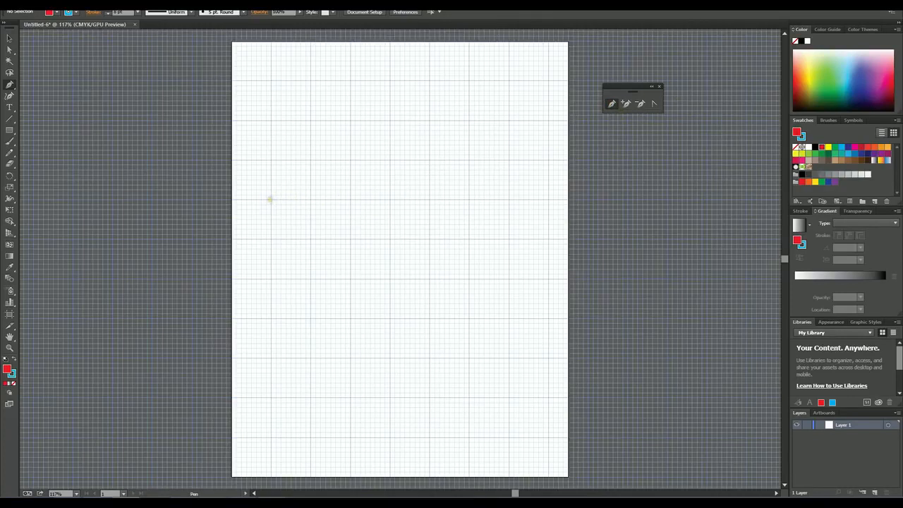
click(270, 199)
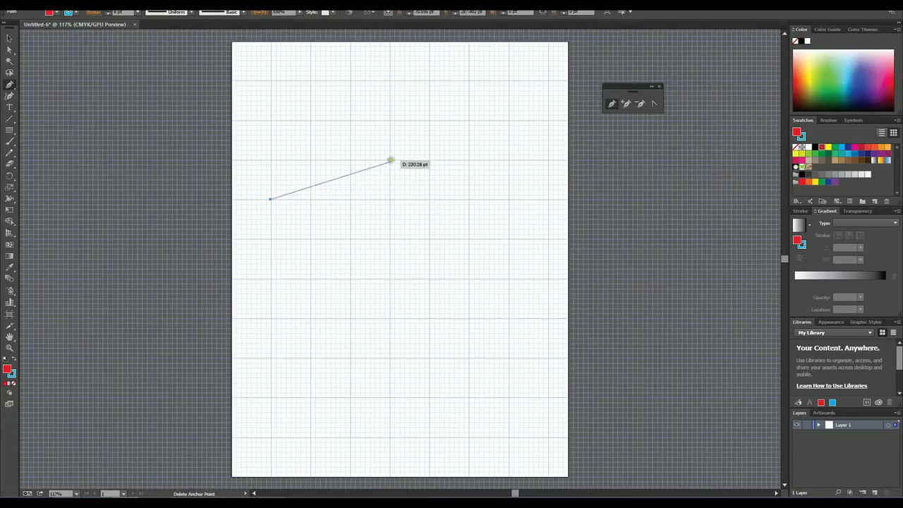
click(390, 160)
drag(390, 160, 496, 160)
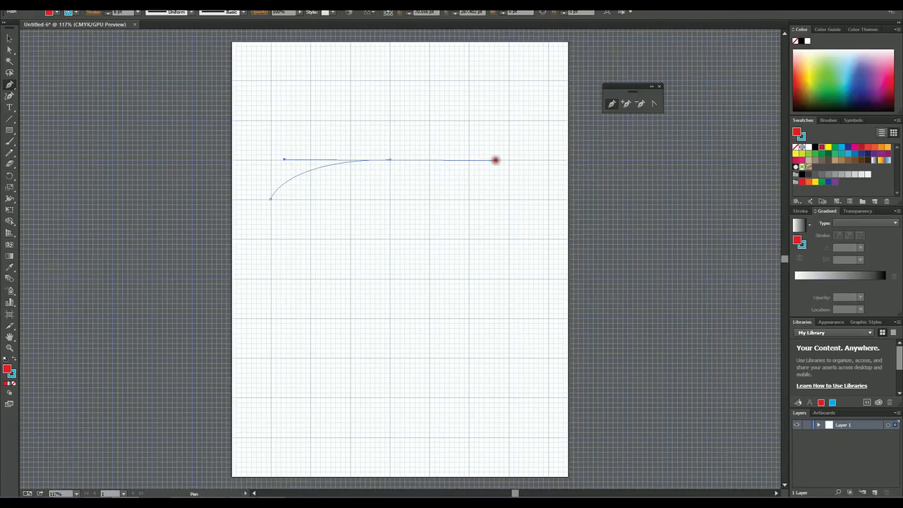
drag(496, 160, 471, 154)
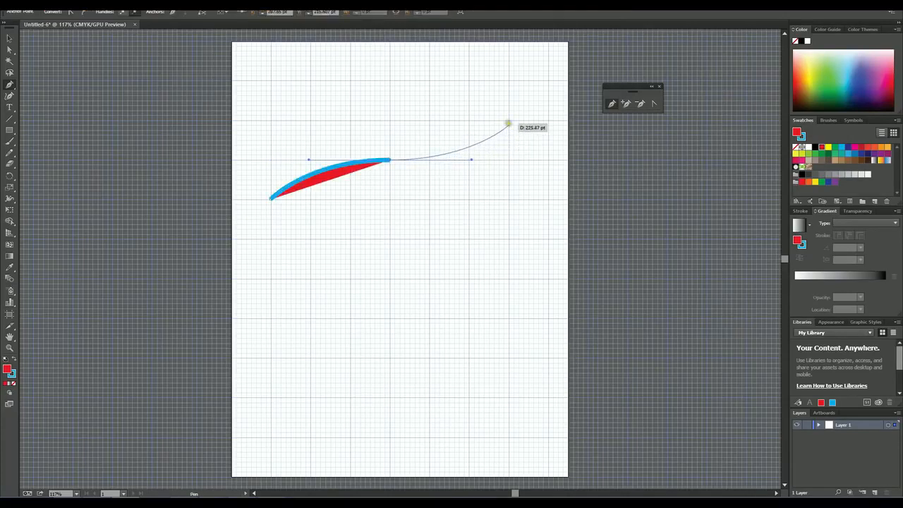
Step: Continue the path with a smooth anchor three more major grid squares right and one up, pulling its handles out vertically
ctrl+click(508, 121)
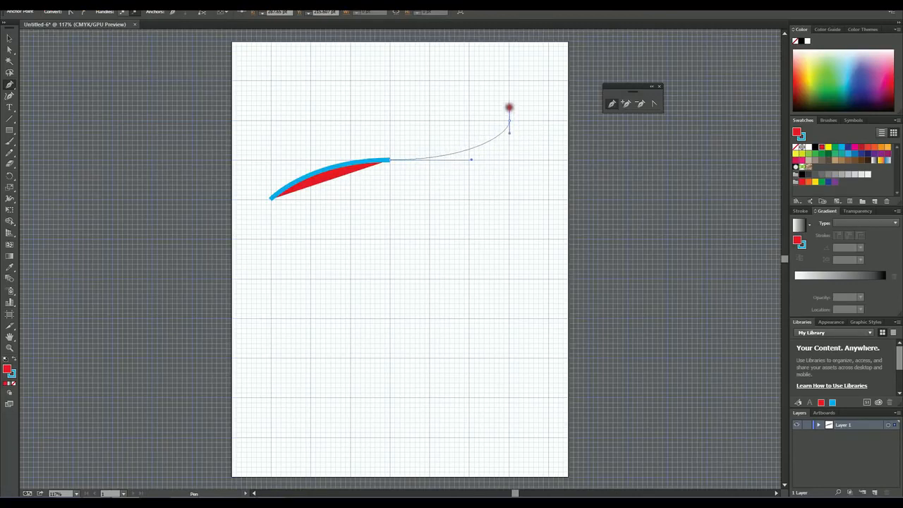
mouse_move(509, 84)
mouse_down()
mouse_move(476, 91)
mouse_move(547, 118)
mouse_move(534, 101)
mouse_move(509, 99)
mouse_up()
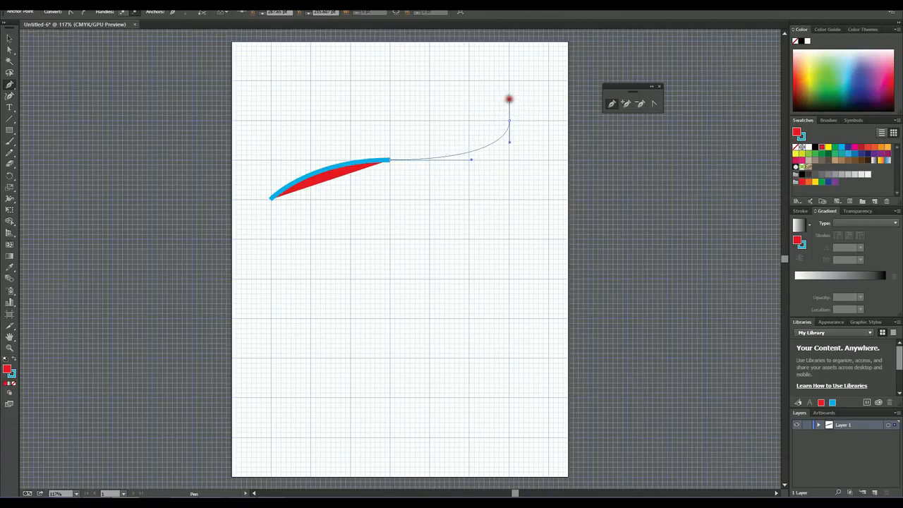
mouse_move(511, 93)
mouse_down()
mouse_move(510, 80)
mouse_move(512, 94)
mouse_up()
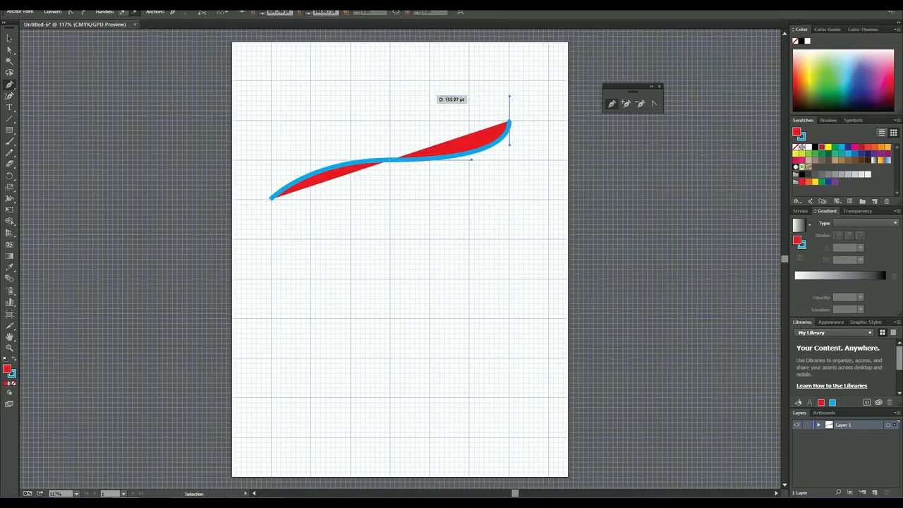
Step: End the open path, set the curve's fill to None, keeping only the blue stroke, and deselect it
key(v)
ctrl+click(431, 94)
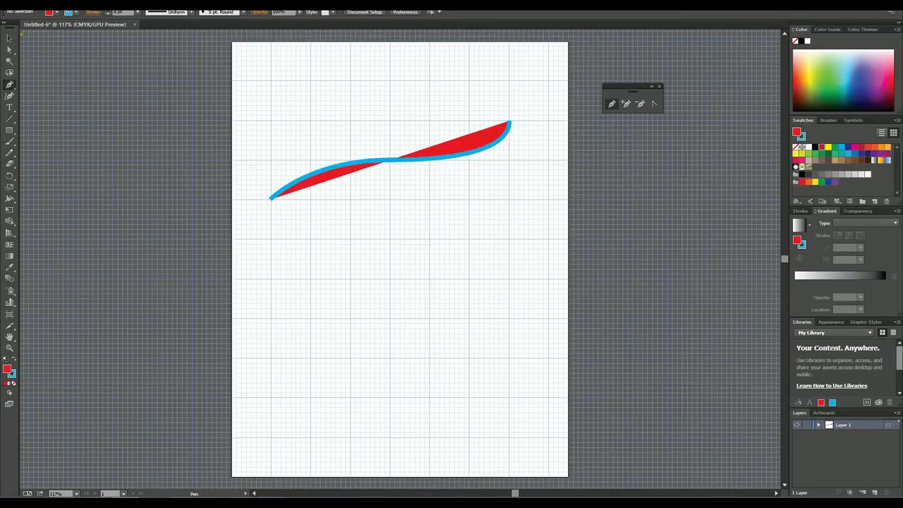
click(10, 38)
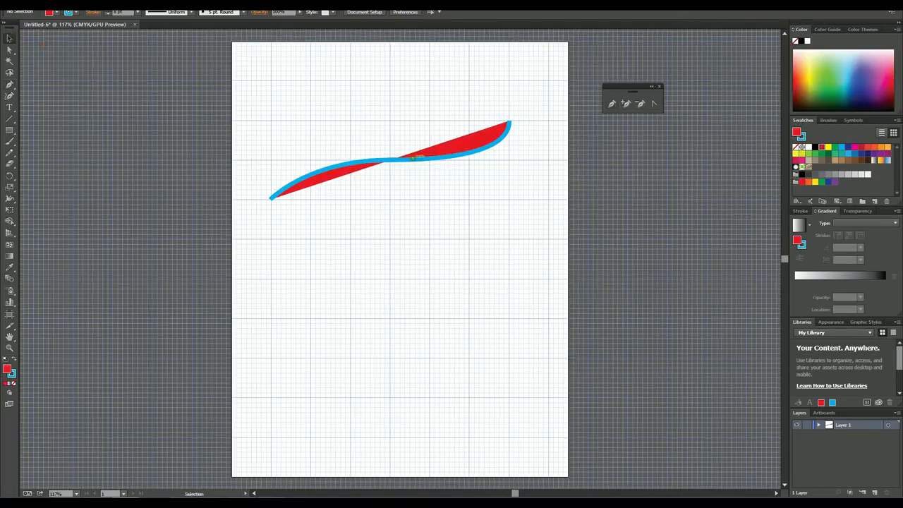
click(414, 156)
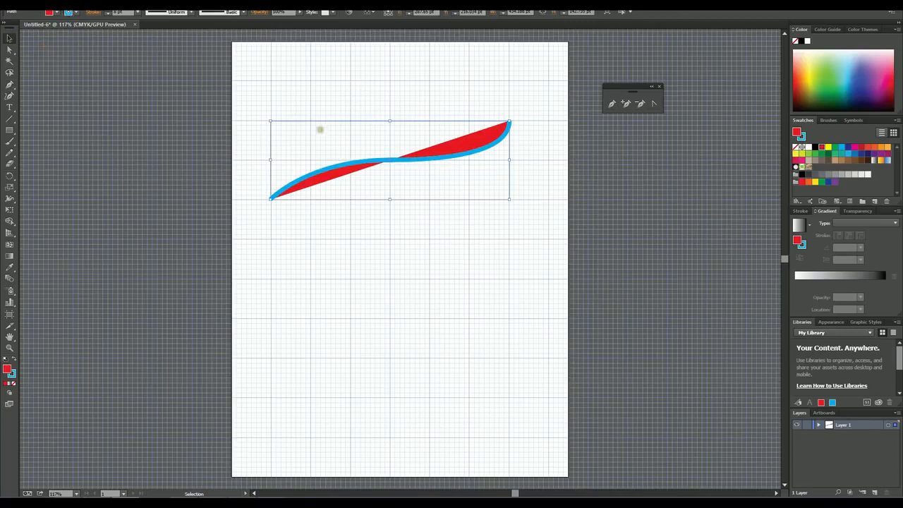
click(67, 12)
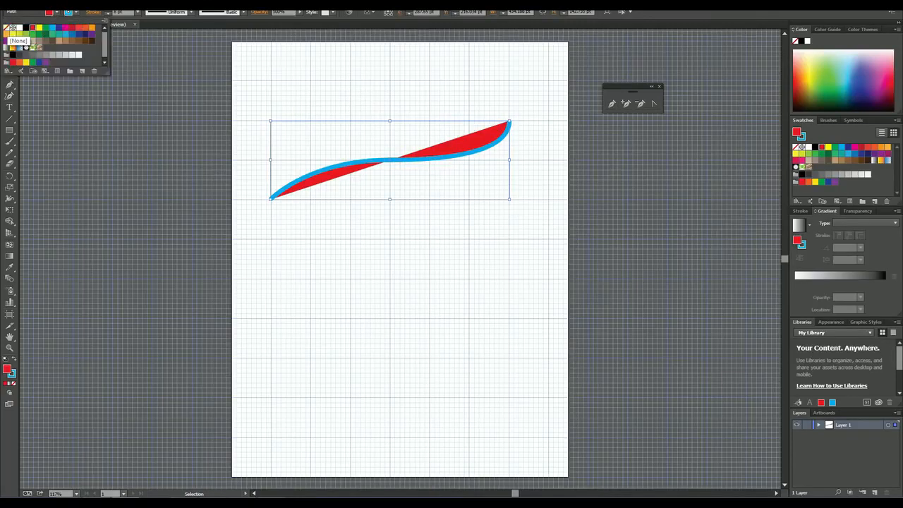
click(10, 28)
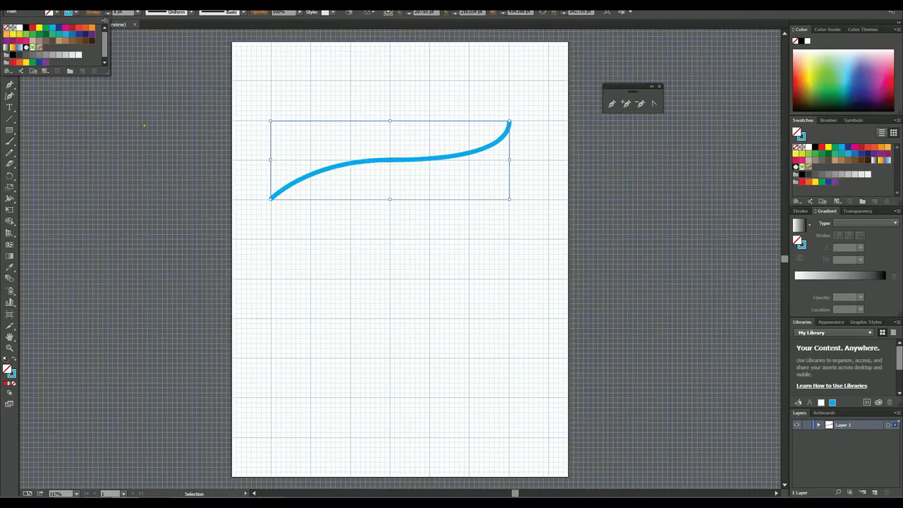
click(312, 278)
click(369, 256)
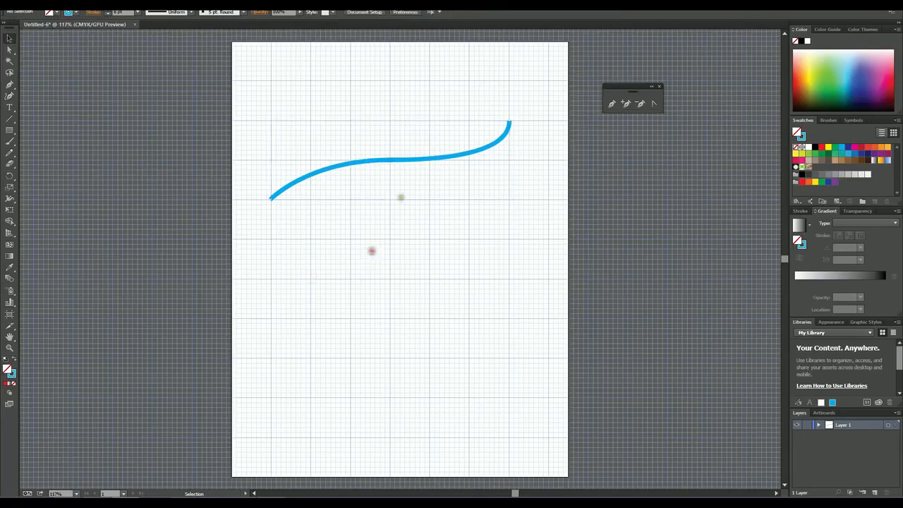
click(457, 153)
click(425, 233)
mouse_move(390, 161)
mouse_down()
mouse_move(397, 182)
mouse_move(390, 160)
mouse_up()
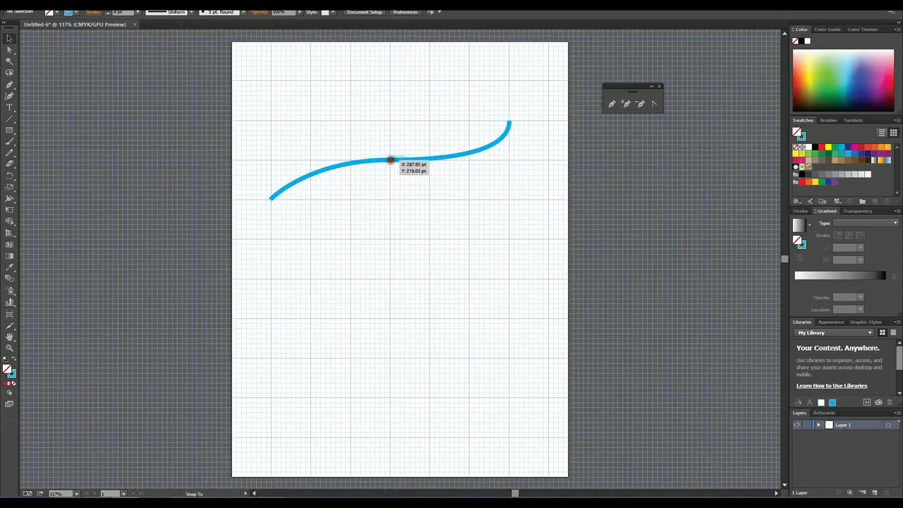
click(390, 161)
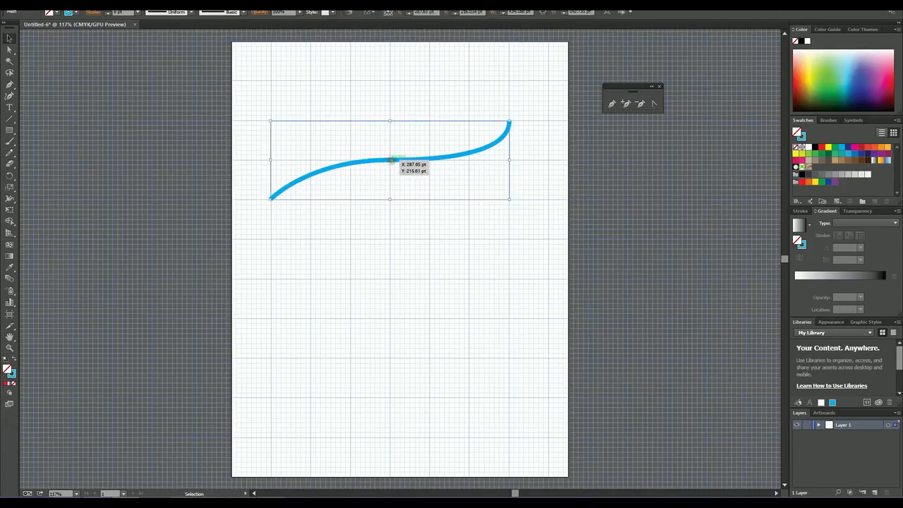
Step: Draw a second Pen curve just below the first, with horizontal handles at the middle anchor and vertical handles at the end anchor
click(10, 85)
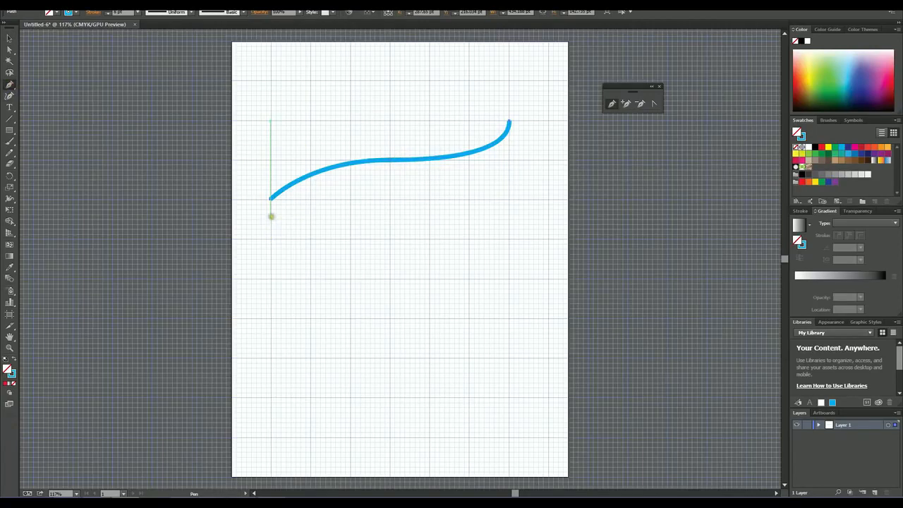
click(271, 214)
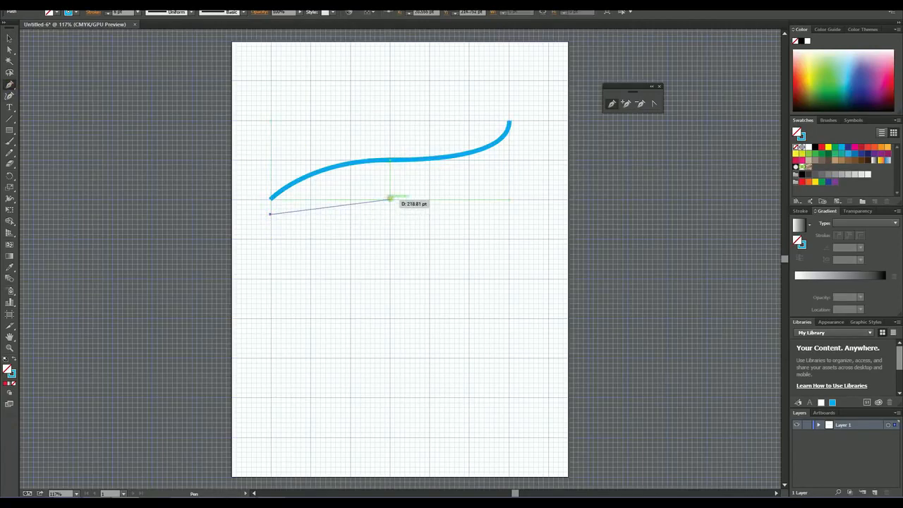
drag(391, 198, 392, 248)
key(ctrl+z)
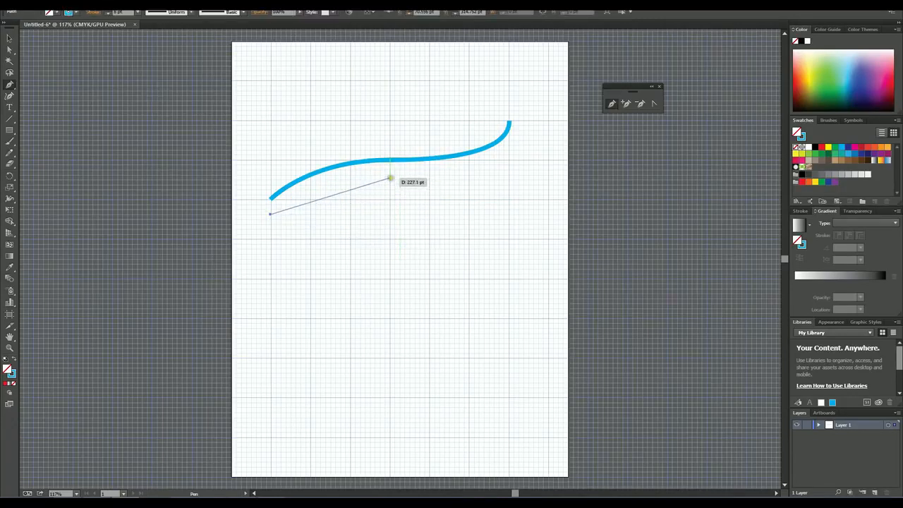
mouse_move(389, 180)
mouse_down()
mouse_move(434, 180)
mouse_move(450, 185)
mouse_move(450, 197)
mouse_move(482, 204)
mouse_up()
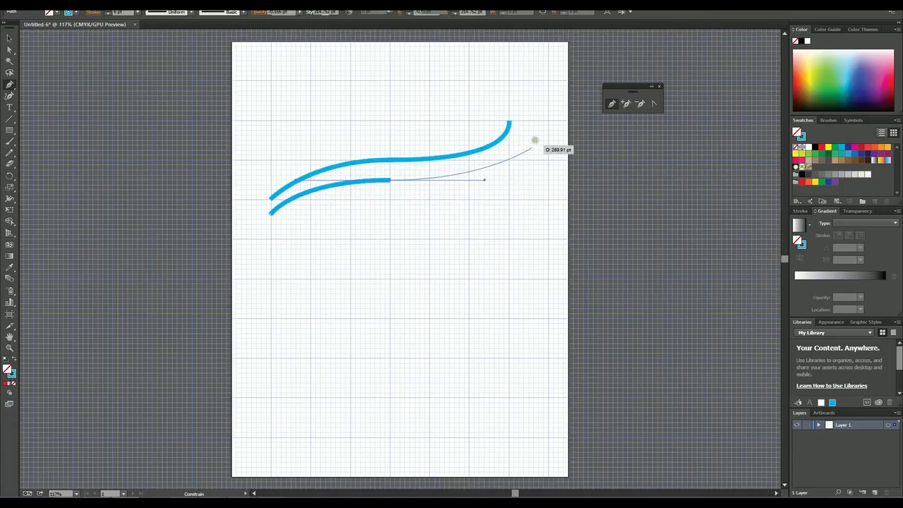
drag(534, 121, 535, 75)
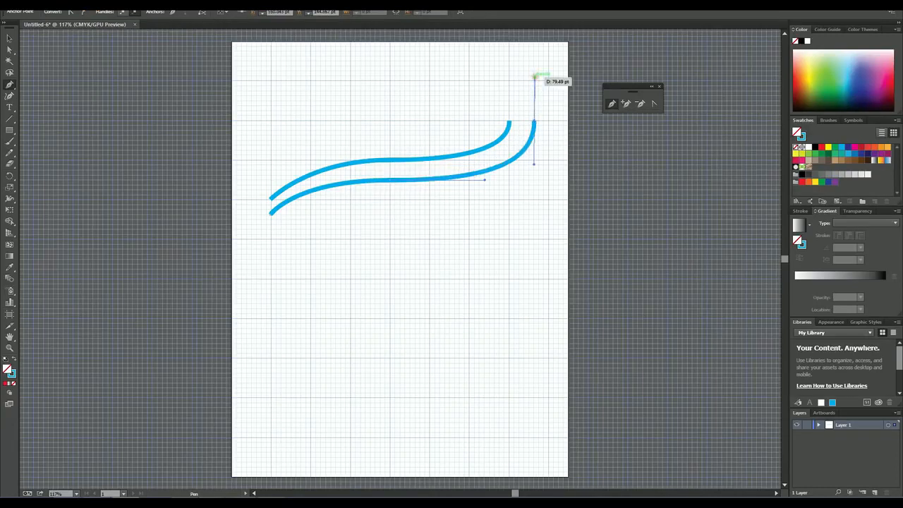
ctrl+click(536, 76)
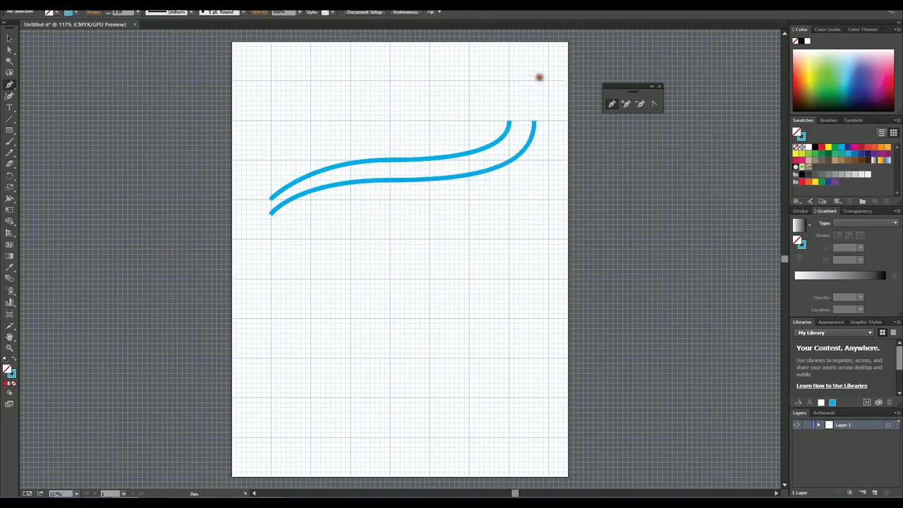
Step: Reshape the lower curve with the Anchor Point tool, pulling vertical handles from its end anchor and nearly horizontal ones from its middle anchor
click(653, 104)
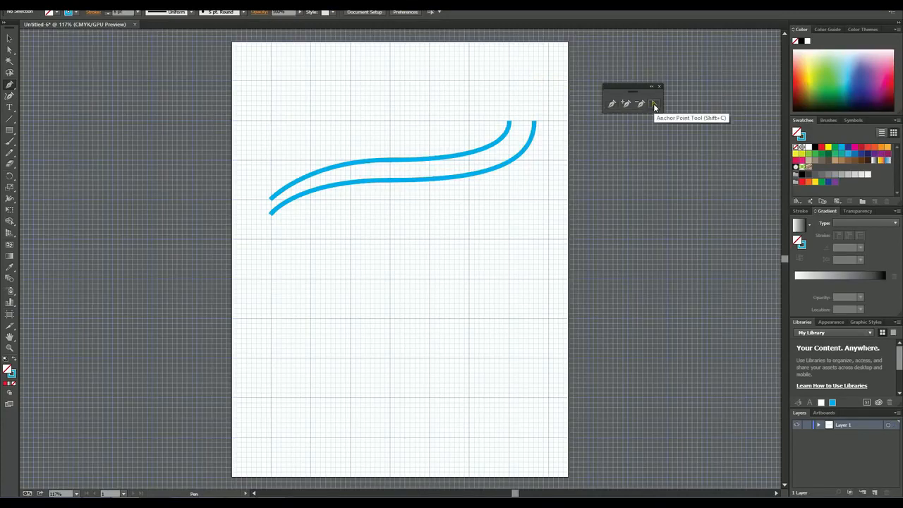
click(475, 177)
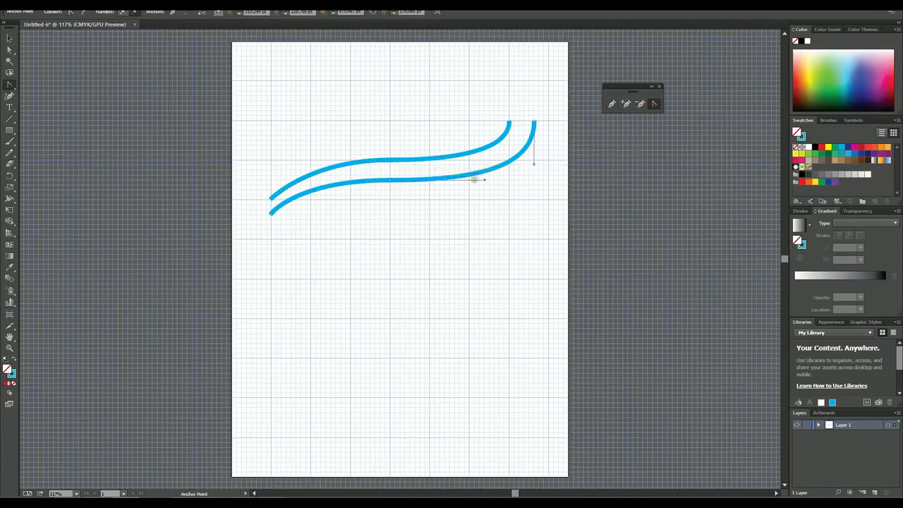
mouse_move(484, 179)
mouse_down()
mouse_move(487, 167)
mouse_move(487, 175)
mouse_up()
drag(535, 121, 534, 82)
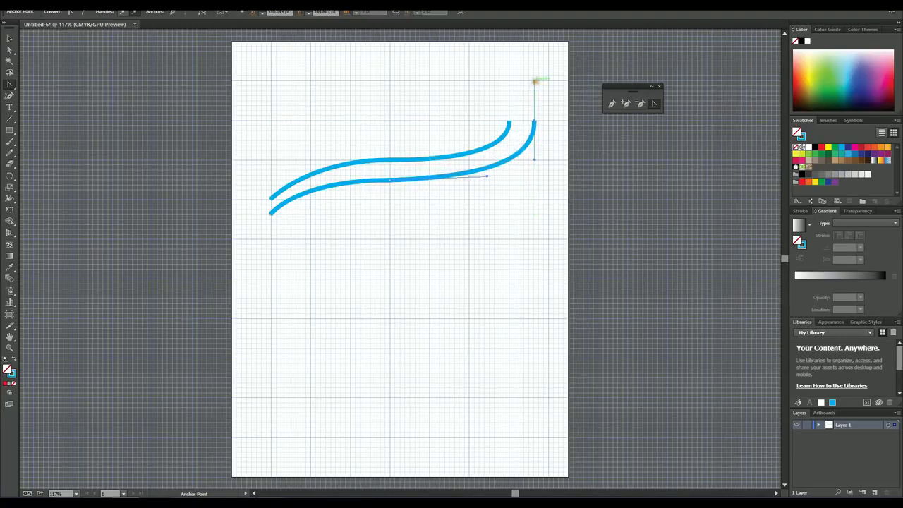
drag(389, 180, 455, 178)
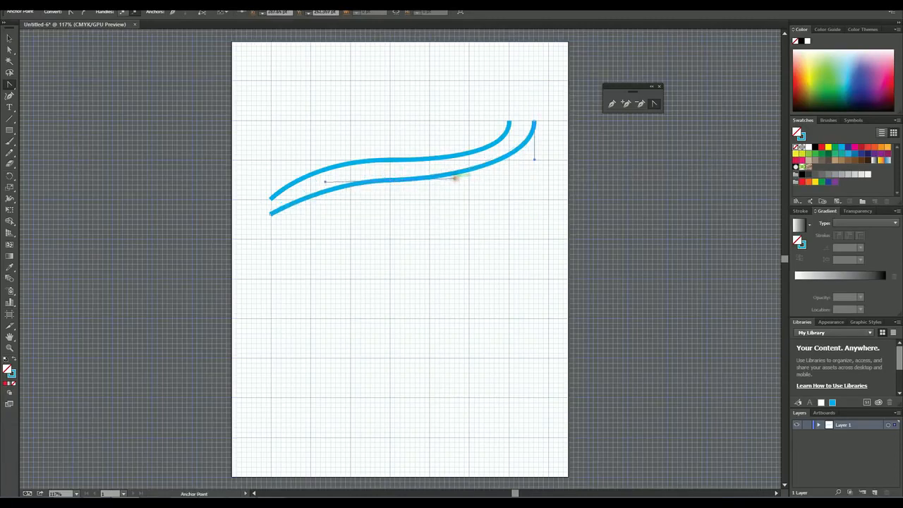
Step: Add an anchor point on the lower curve left of its middle anchor and adjust the segment between them with the Anchor Point tool
click(622, 106)
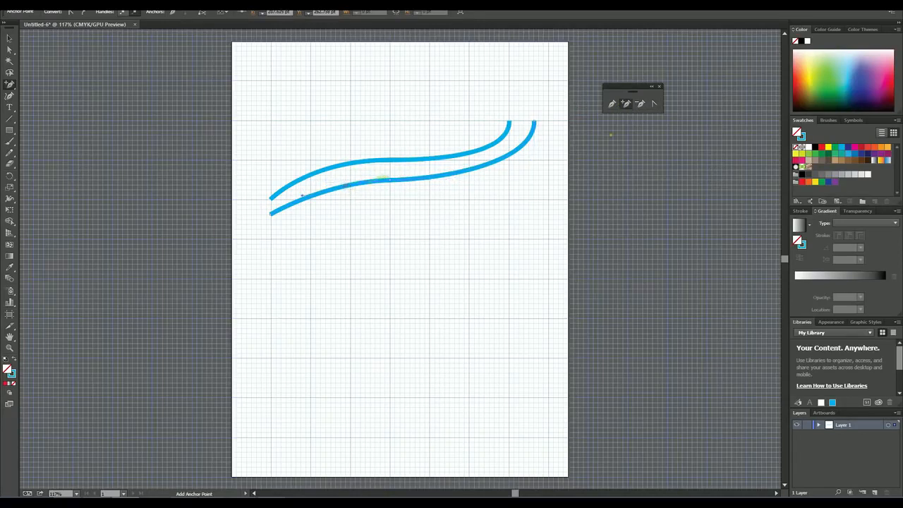
click(653, 105)
click(360, 182)
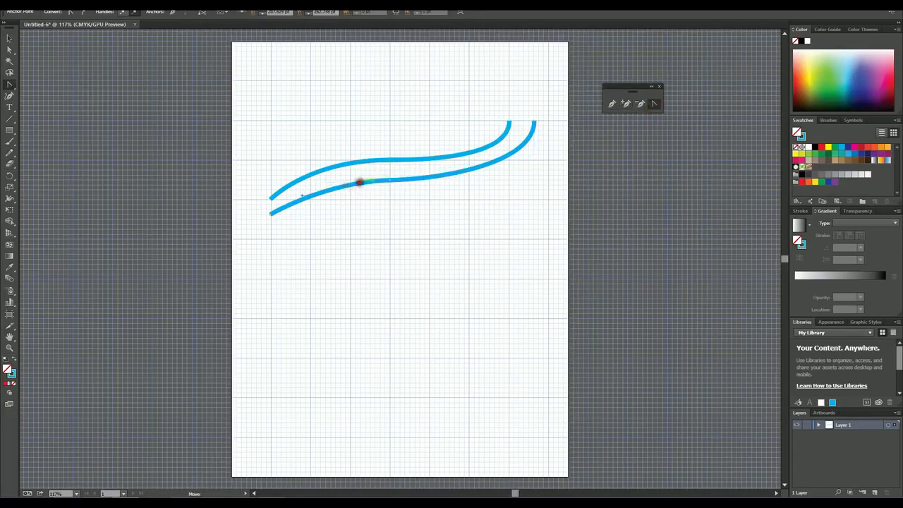
drag(360, 185, 359, 180)
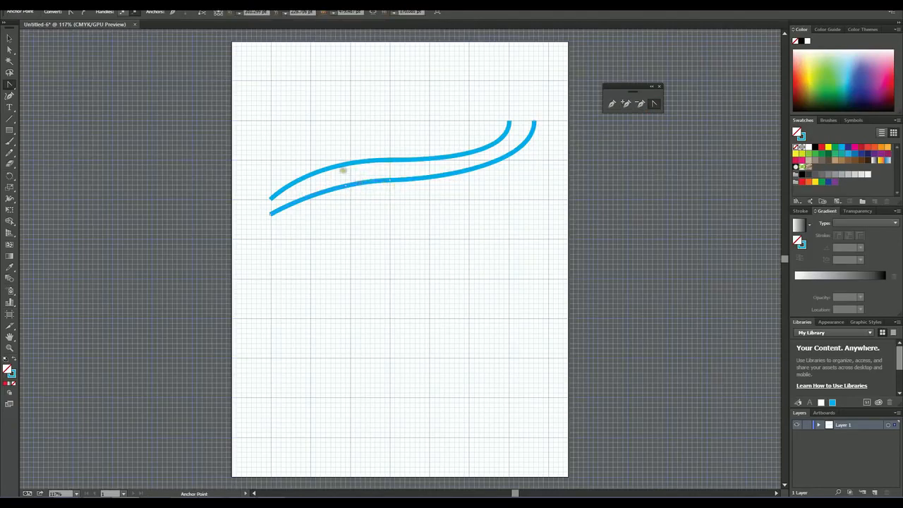
Step: Select both blue curves and delete them to clear the artboard
click(10, 38)
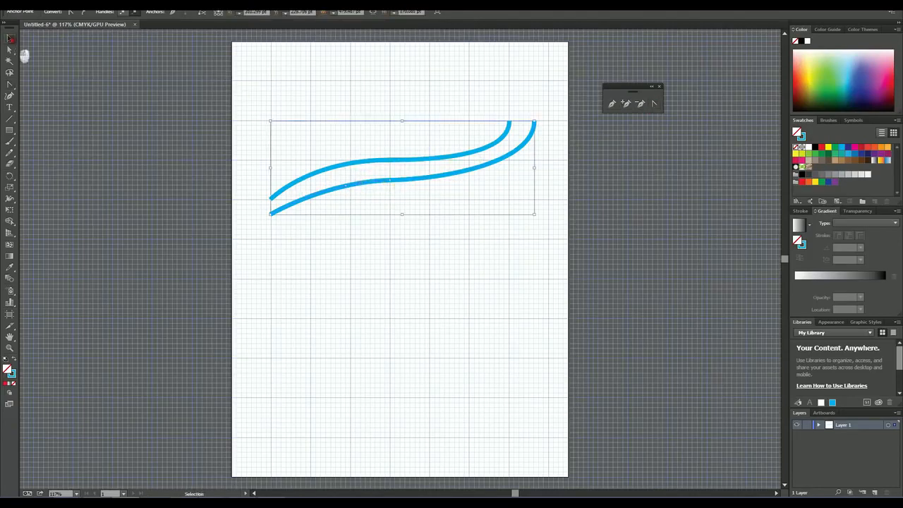
drag(268, 84, 557, 269)
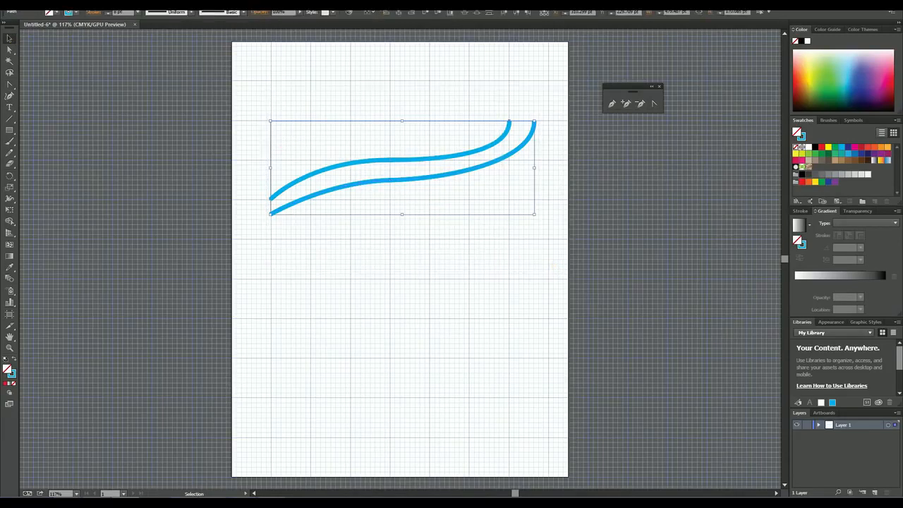
key(Delete)
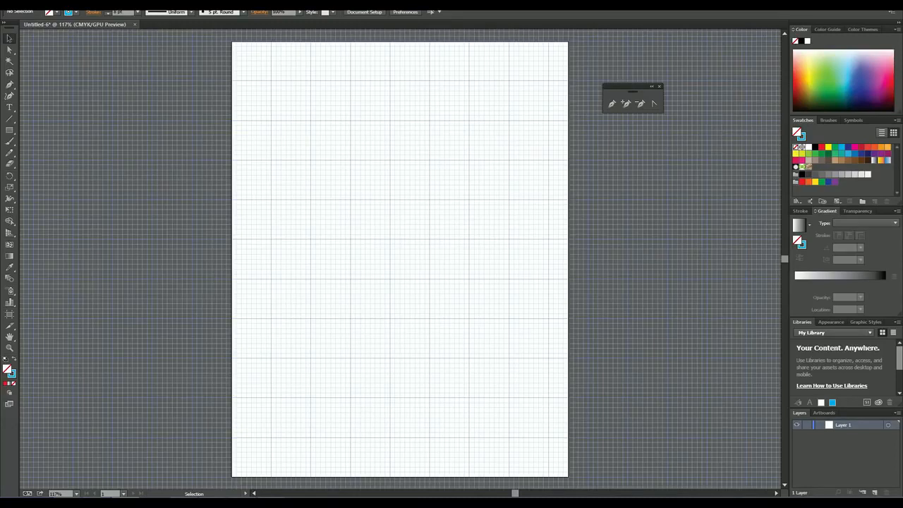
Step: Draw a Pen curve from a left grid intersection through a smooth anchor with steep diagonal handles to an end anchor with near-vertical handles, and end the path
click(611, 103)
click(269, 198)
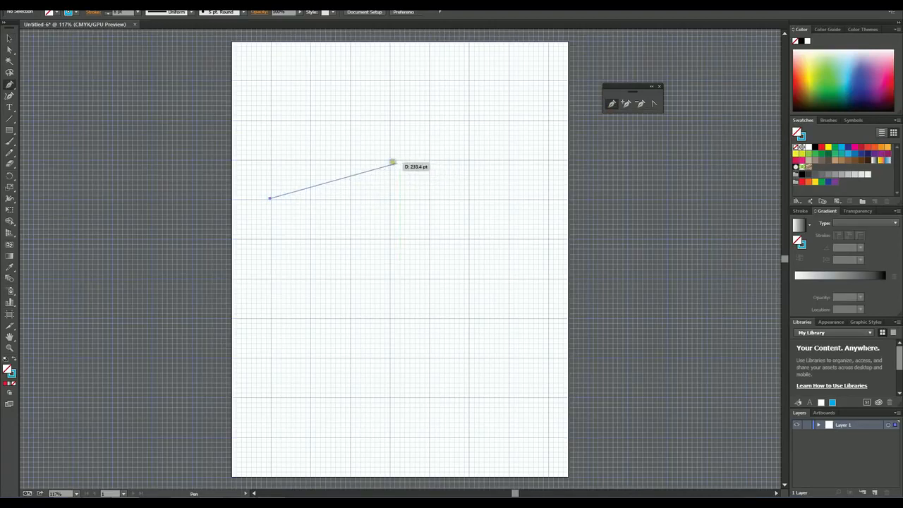
mouse_move(388, 161)
mouse_down()
mouse_move(395, 137)
mouse_move(428, 113)
mouse_move(417, 101)
mouse_move(414, 113)
mouse_up()
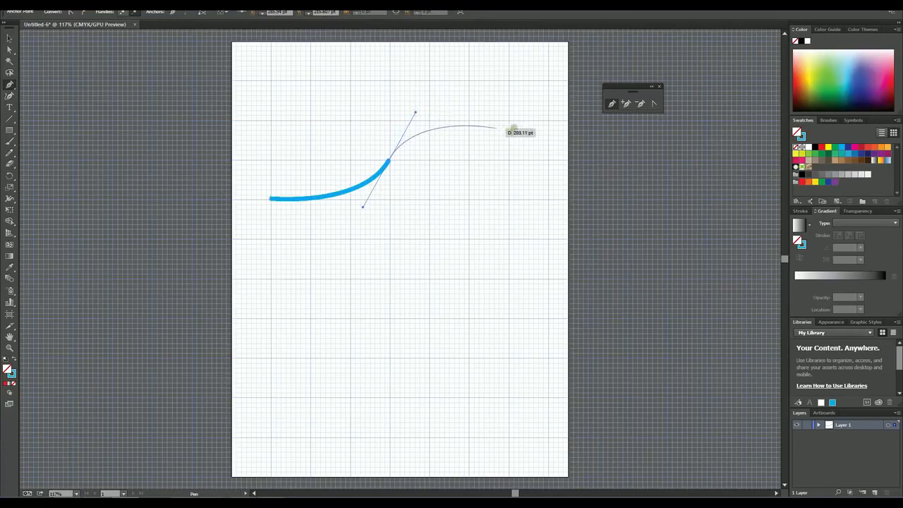
drag(547, 162, 549, 194)
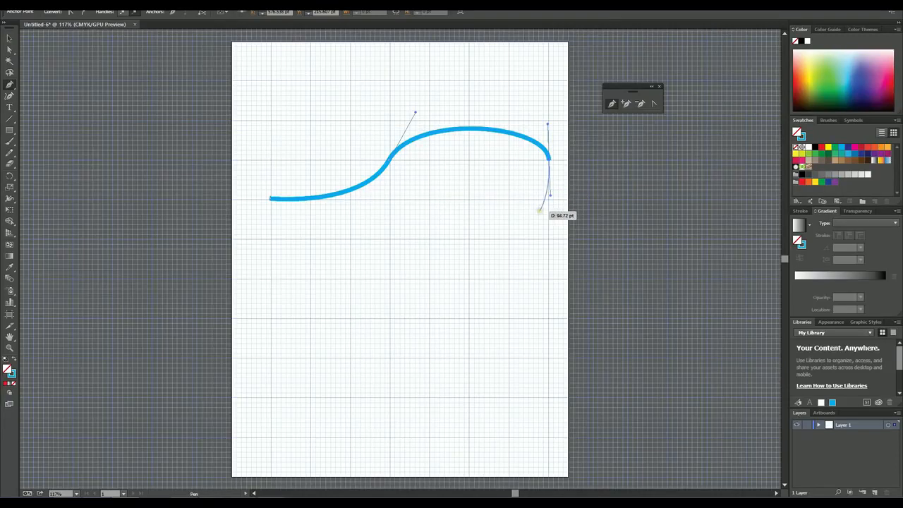
ctrl+click(539, 210)
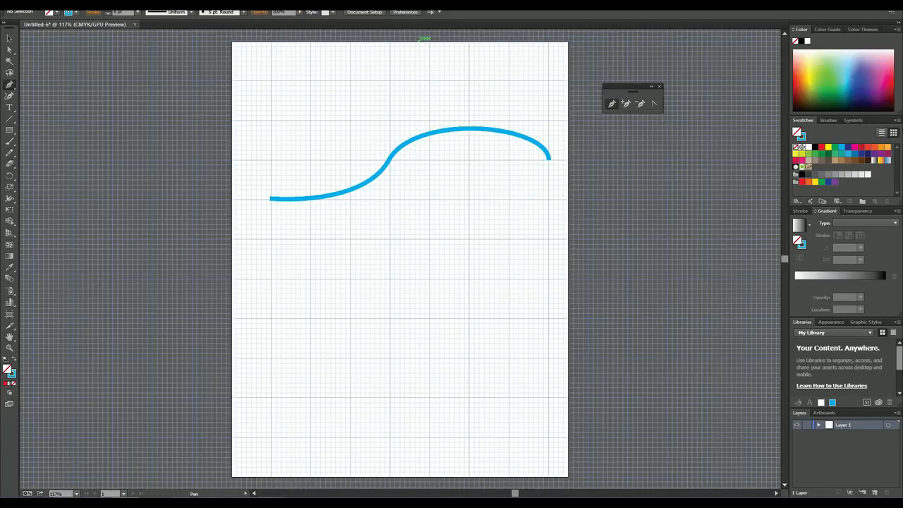
Step: Disable the rubber band path preview for the Pen tool in the Selection & Anchor Display preferences
click(42, 5)
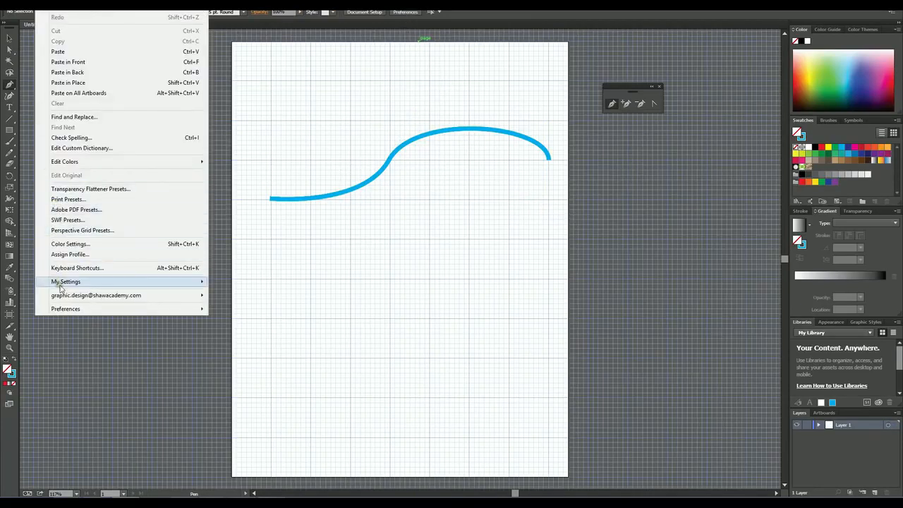
click(407, 13)
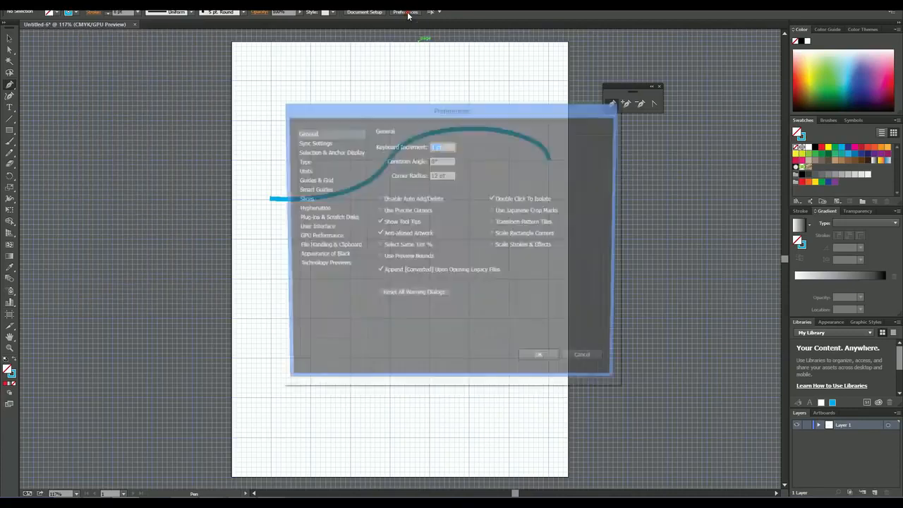
click(398, 110)
drag(399, 107, 601, 99)
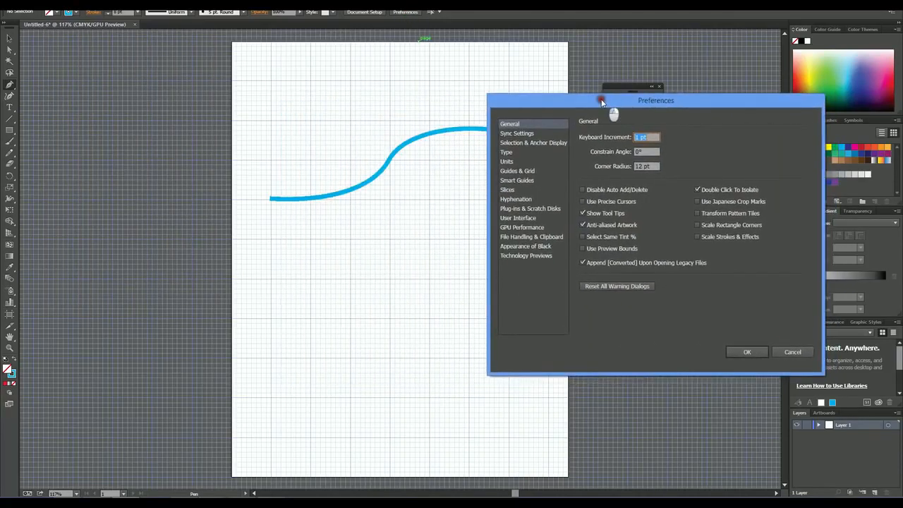
click(523, 144)
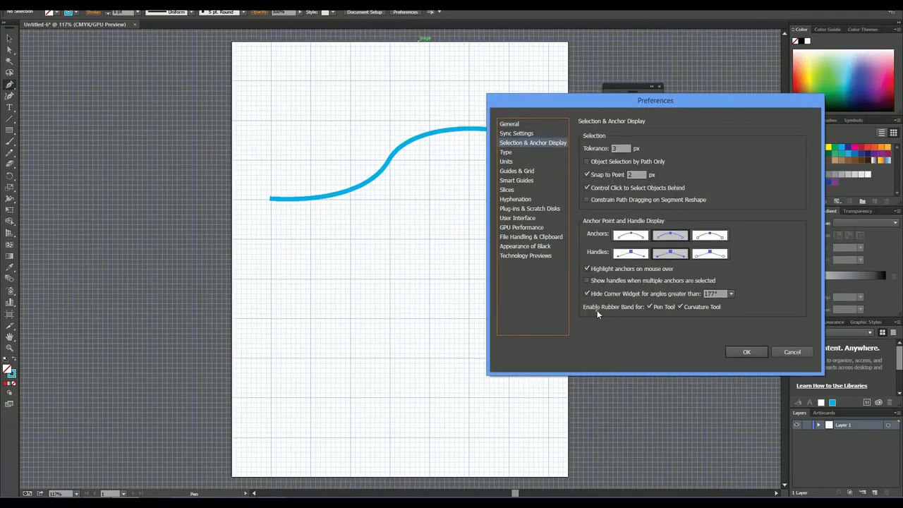
click(649, 308)
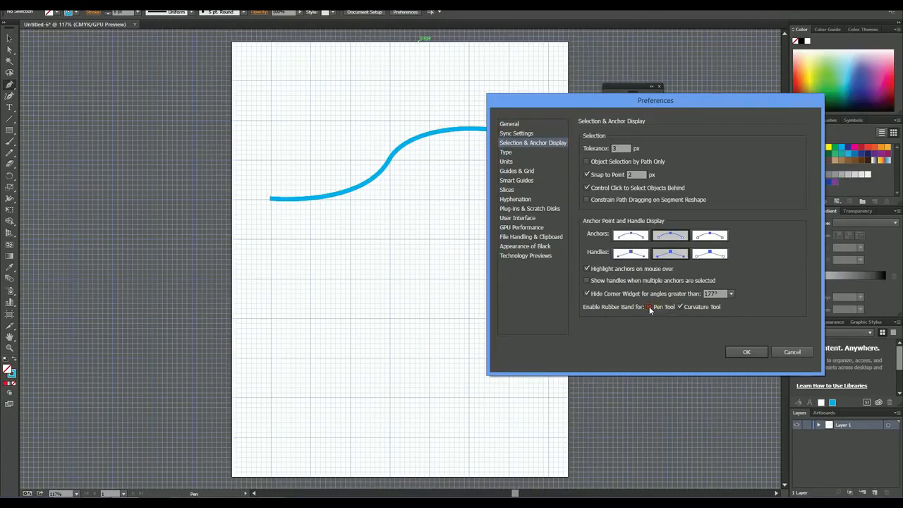
click(742, 350)
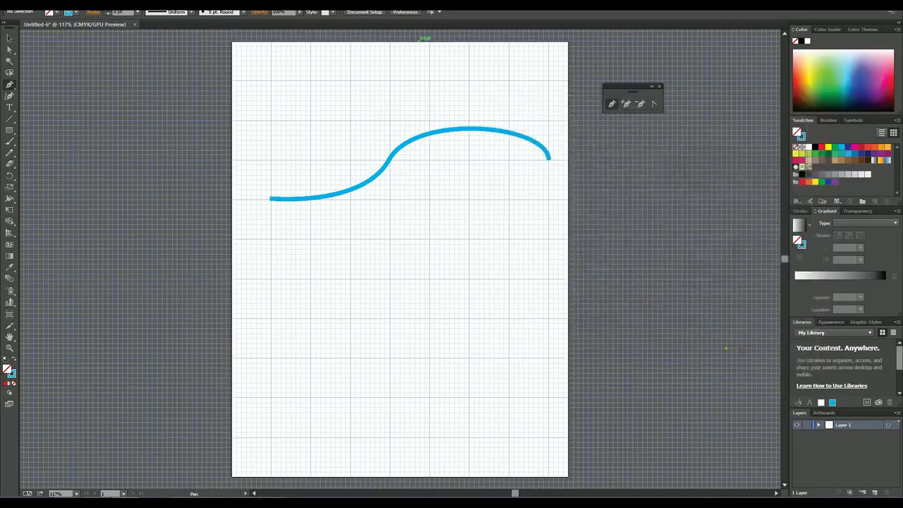
Step: Draw a closed Pen path of smooth curves below the S-shaped curve, hooking inward, looping around and closing at its starting anchor, and deselect it
click(269, 279)
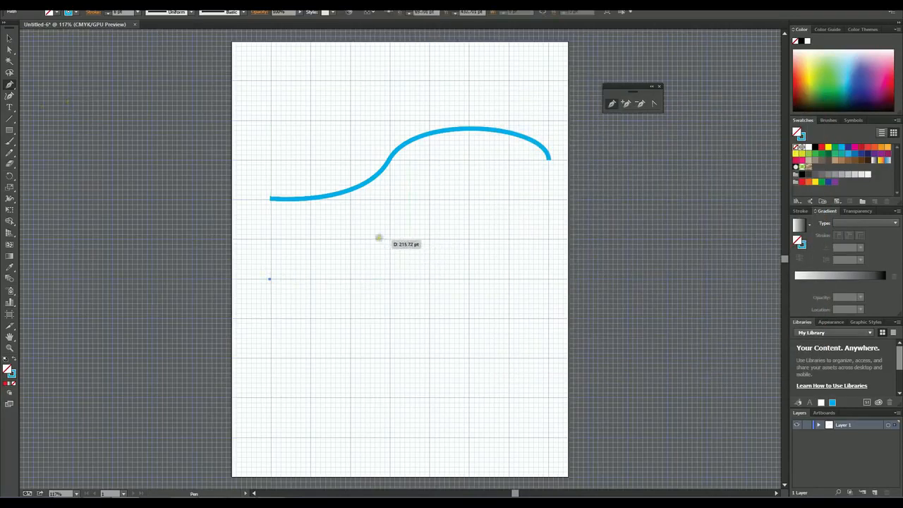
mouse_move(428, 279)
mouse_down()
mouse_move(451, 309)
mouse_move(467, 380)
mouse_up()
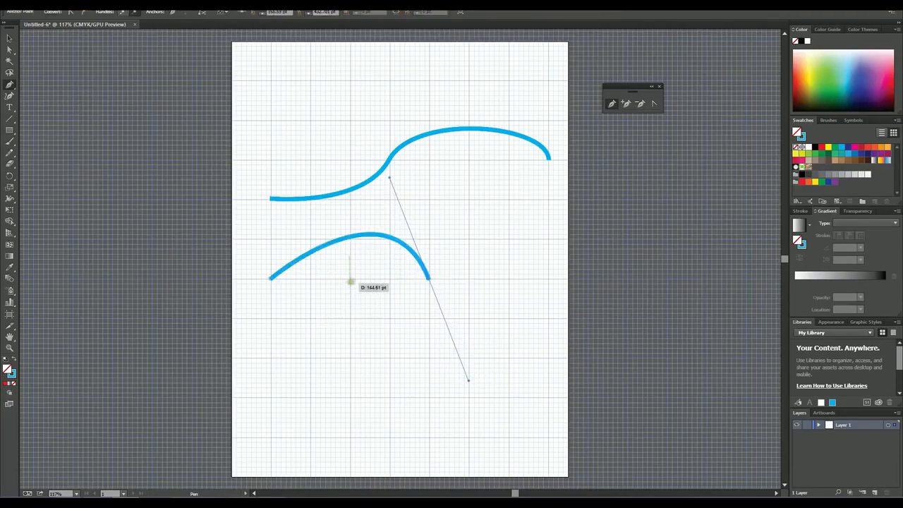
drag(351, 280, 331, 334)
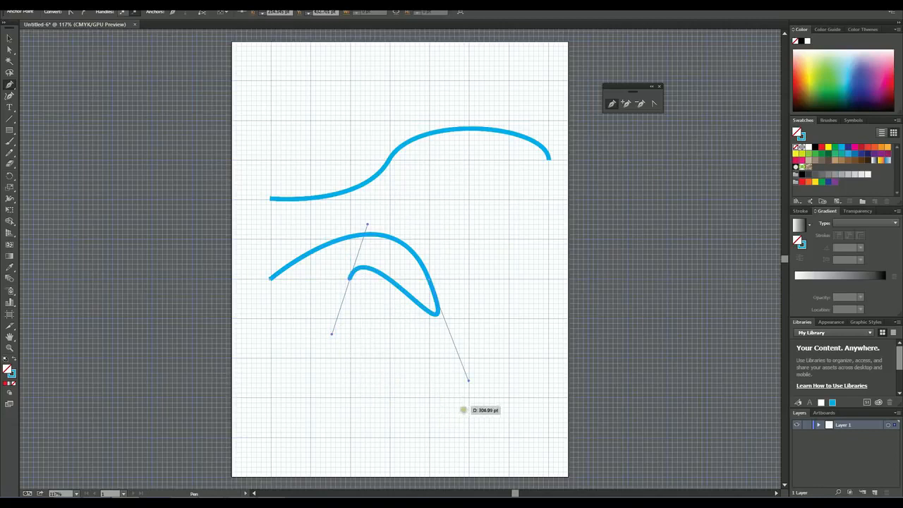
mouse_move(469, 400)
mouse_down()
mouse_move(510, 386)
mouse_move(562, 405)
mouse_up()
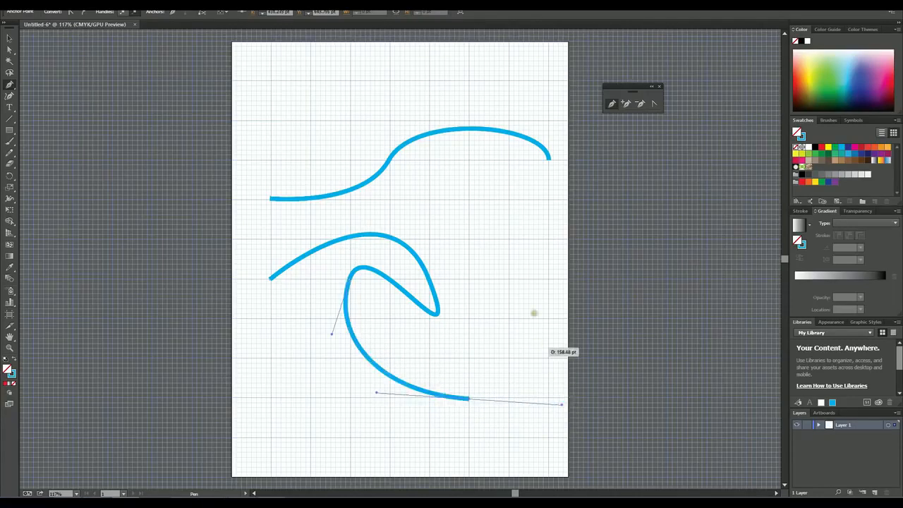
drag(507, 278, 496, 261)
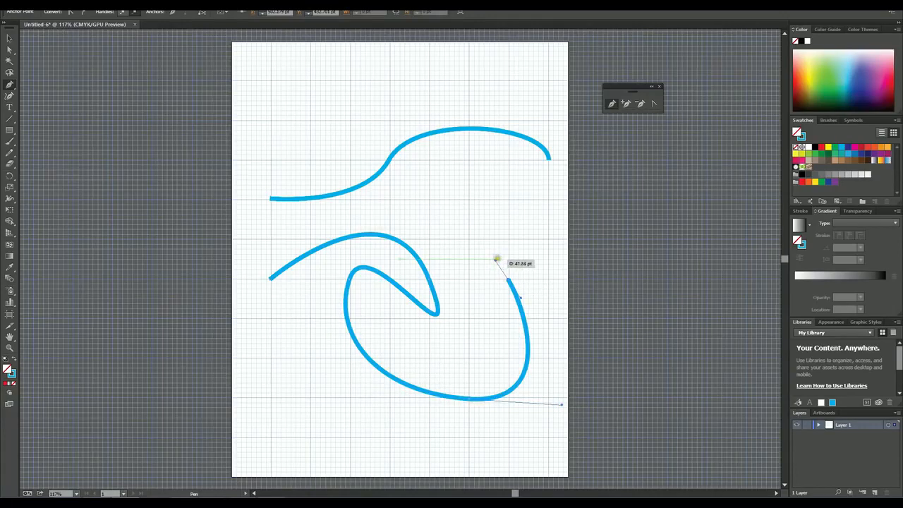
drag(363, 210, 299, 230)
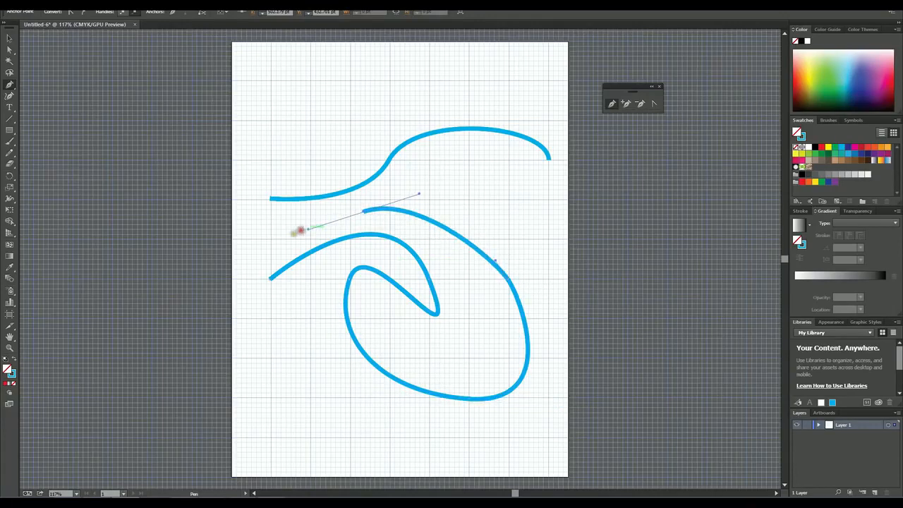
drag(270, 278, 268, 286)
key(v)
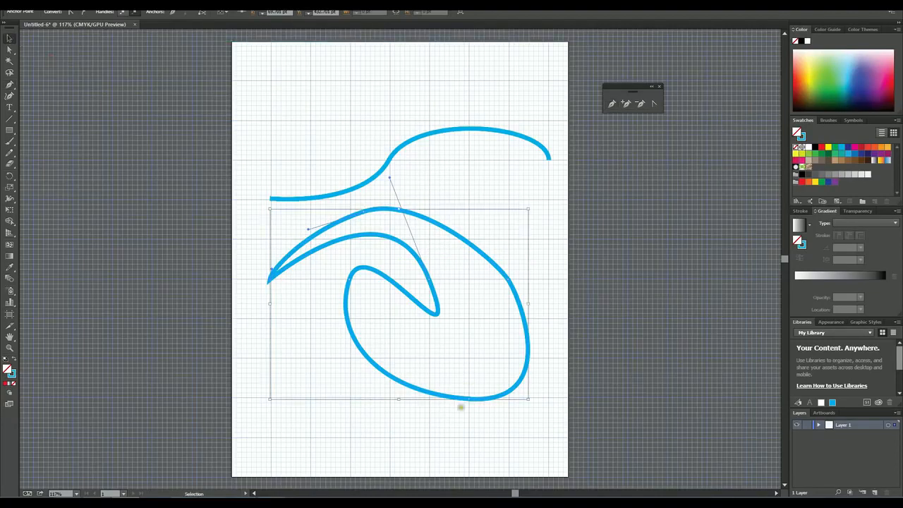
click(455, 427)
Step: Enable the rubber band path preview for the Pen tool in the Selection & Anchor Display preferences
click(406, 13)
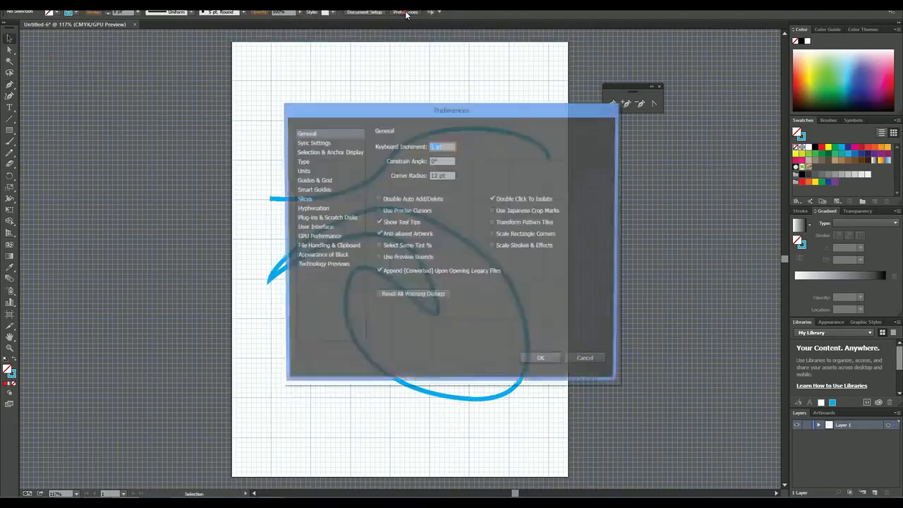
click(316, 153)
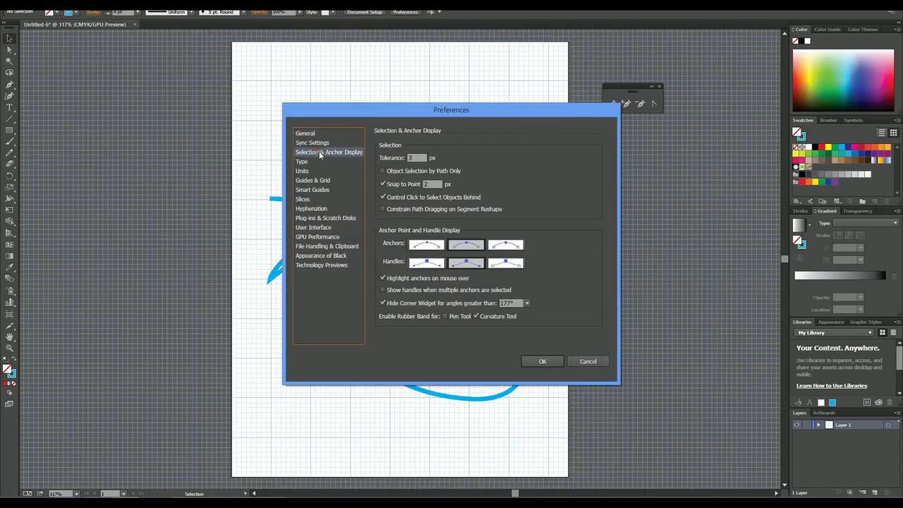
click(445, 316)
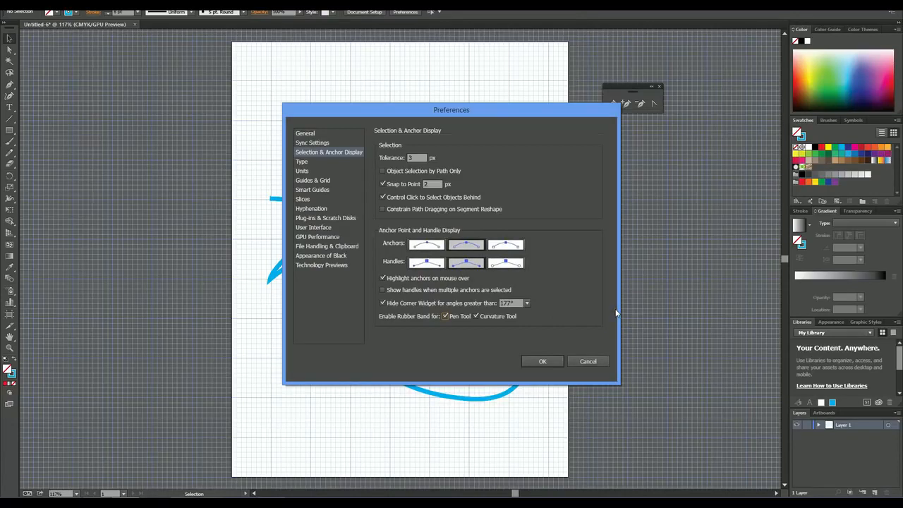
click(543, 362)
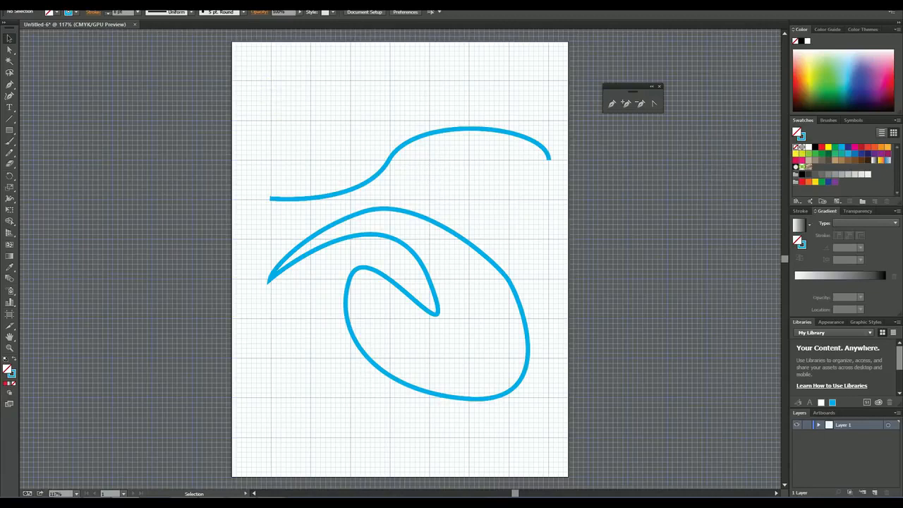
Step: Draw a closed, rounded three-anchor Pen shape above the left part of the S-shaped curve, and deselect it
click(9, 84)
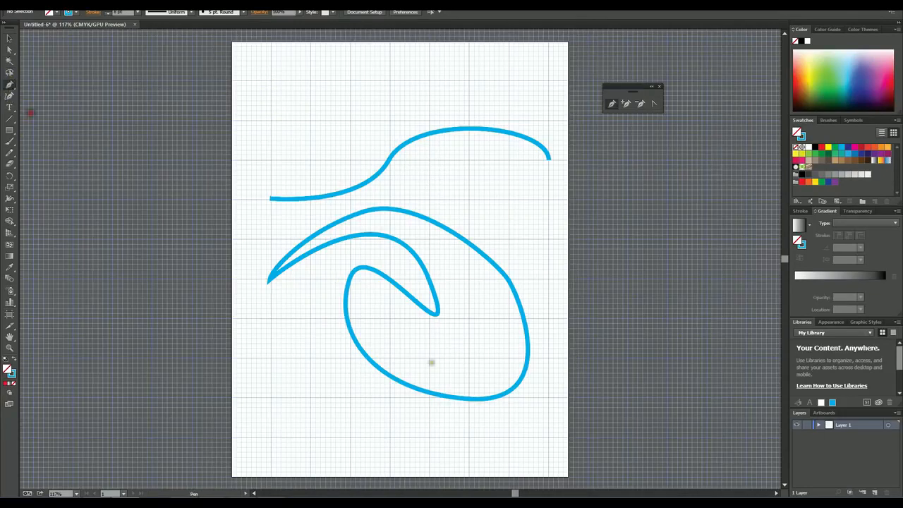
click(267, 79)
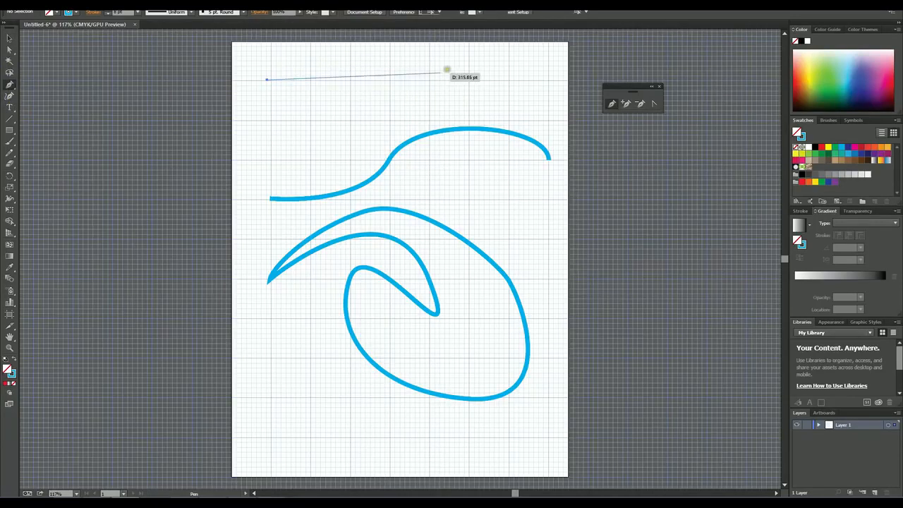
drag(392, 69, 475, 97)
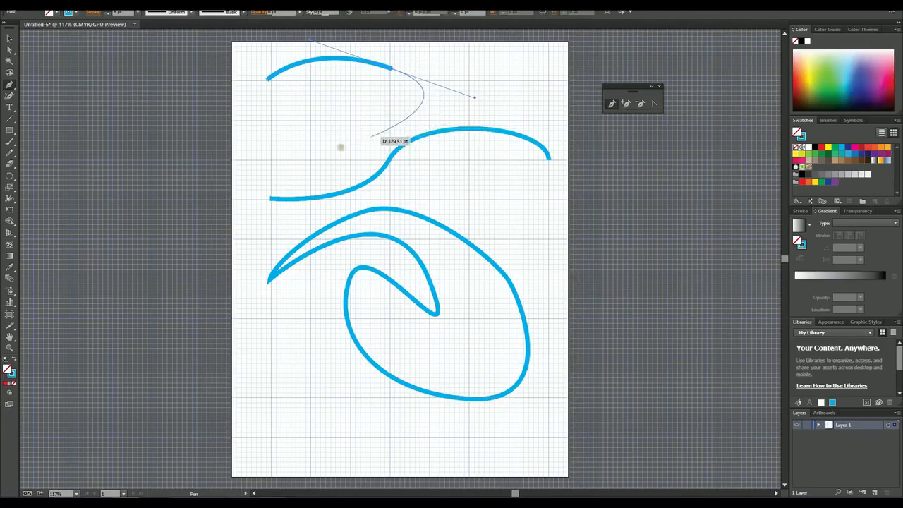
drag(321, 149, 269, 115)
drag(266, 79, 295, 67)
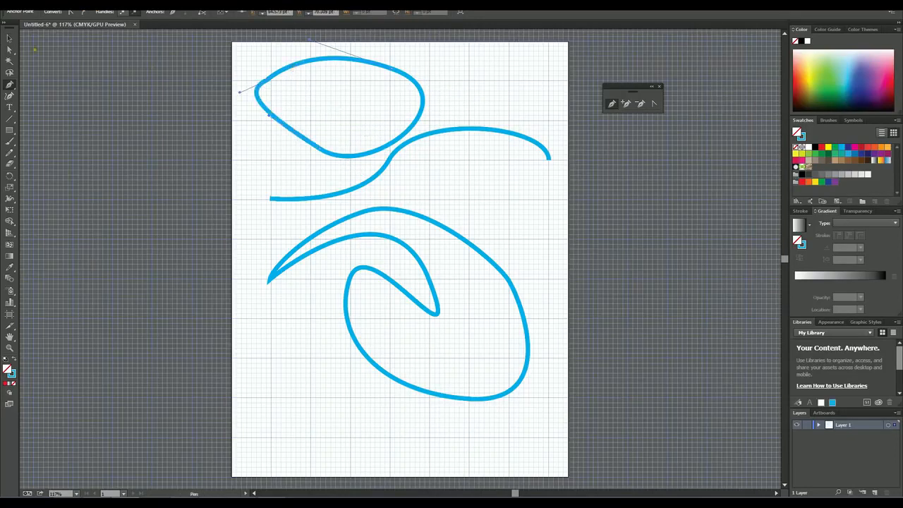
click(10, 38)
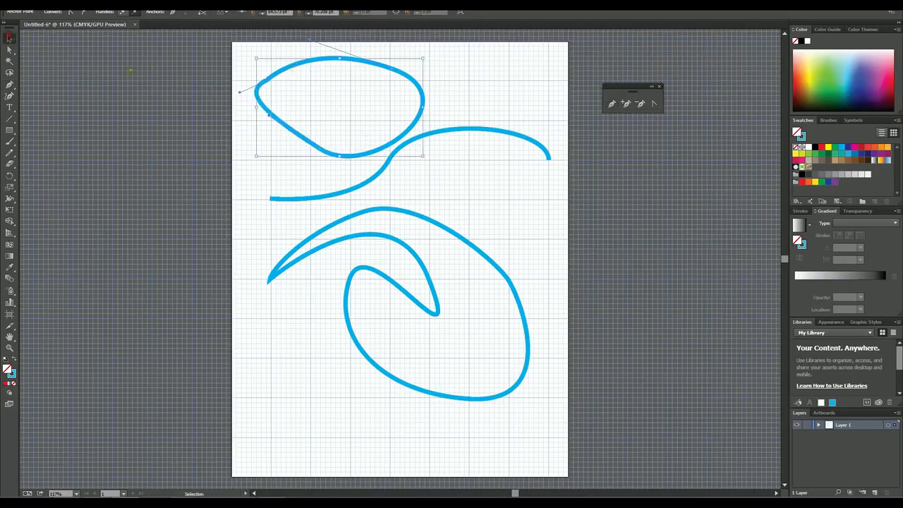
click(468, 82)
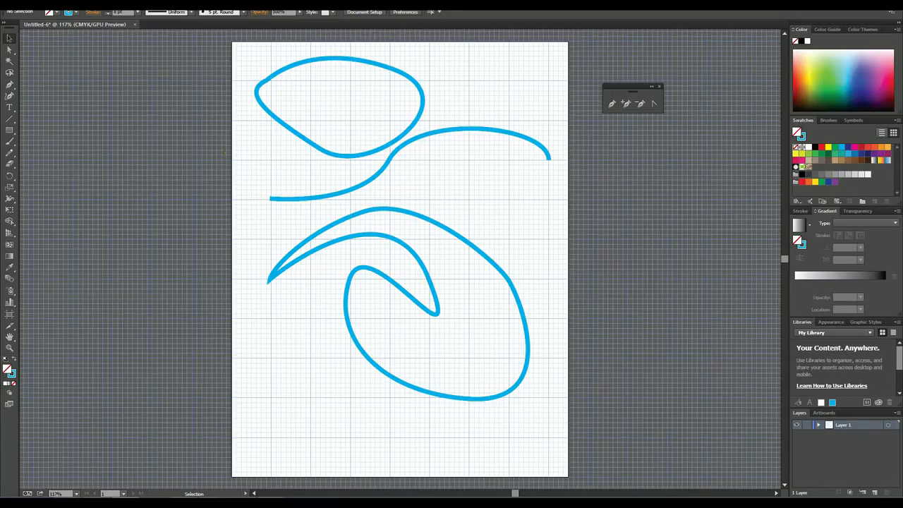
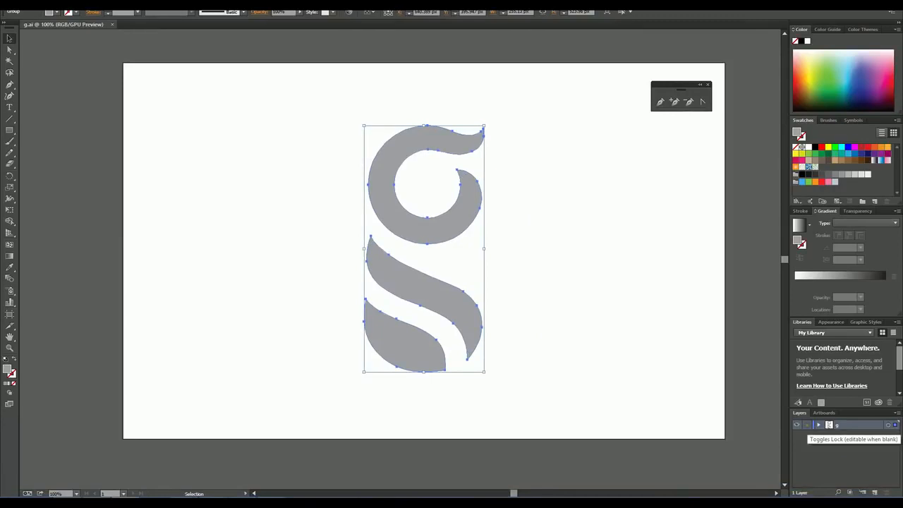
Step: Lock the layer containing the g artwork and create a new layer named "Trace" above it
click(807, 424)
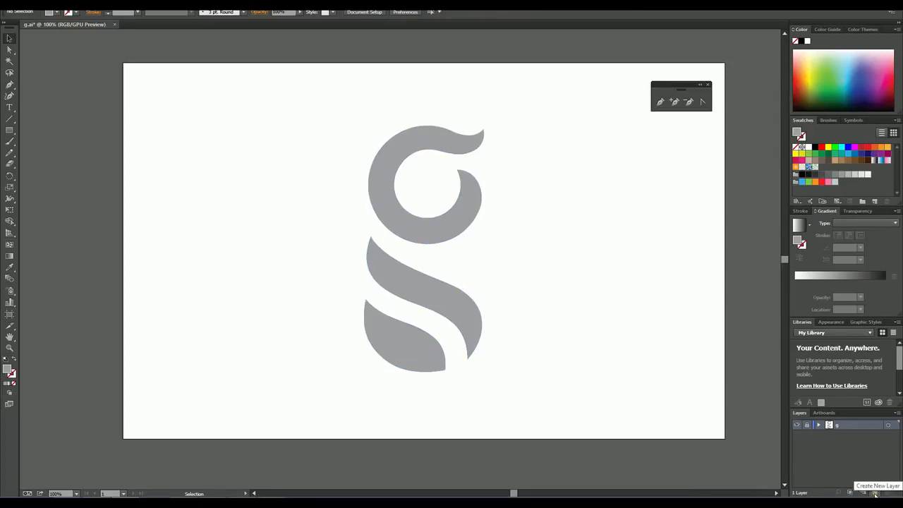
click(875, 492)
double_click(842, 425)
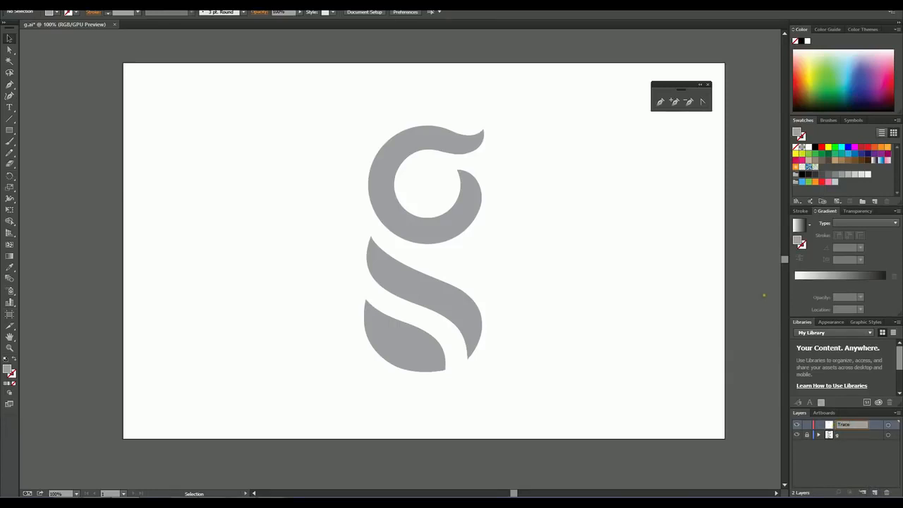
click(738, 275)
Step: Set the Pen tool's stroke to RGB Red with a 0.5 pt weight
click(10, 85)
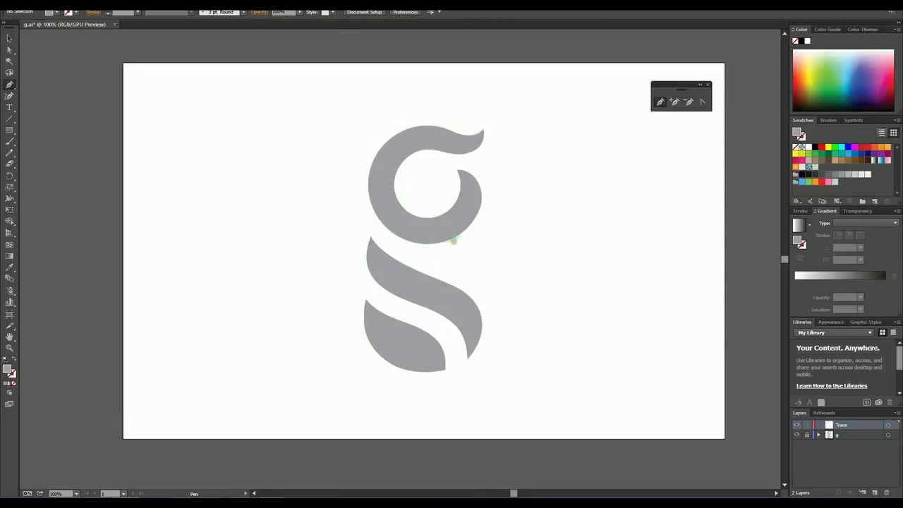
click(76, 14)
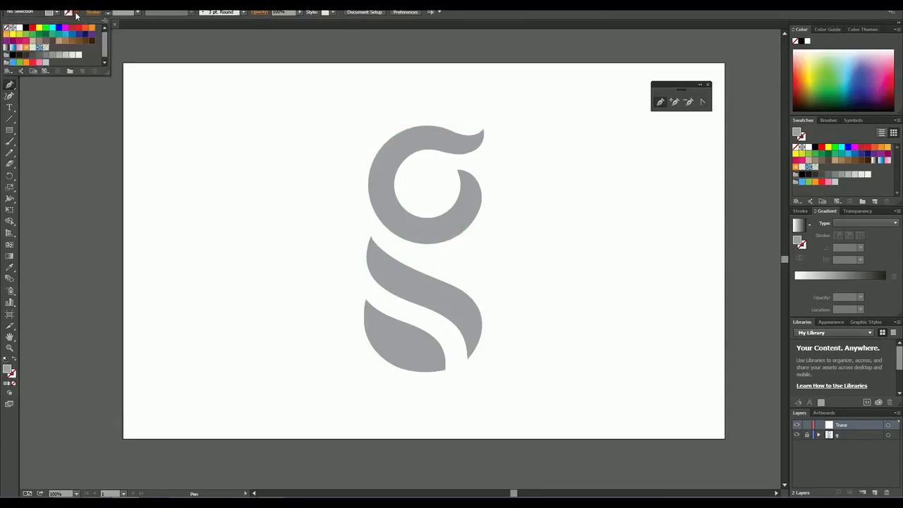
click(77, 13)
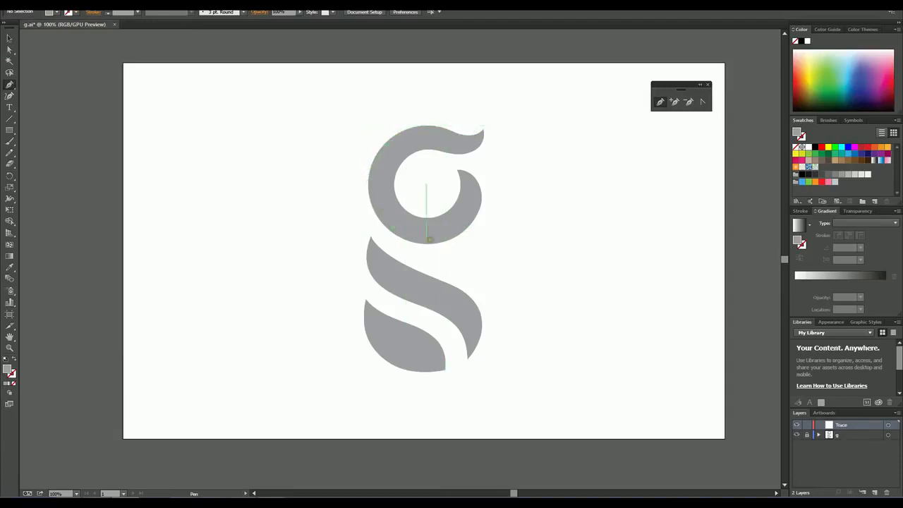
click(76, 13)
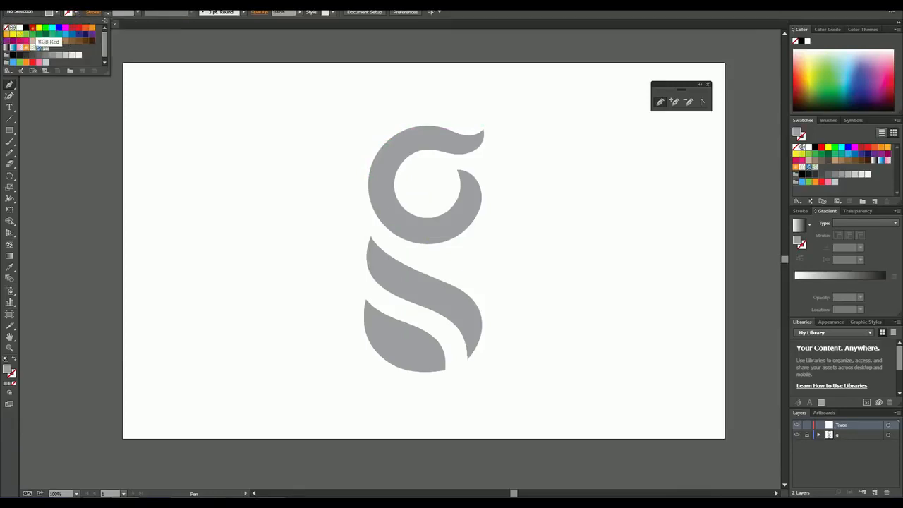
click(32, 28)
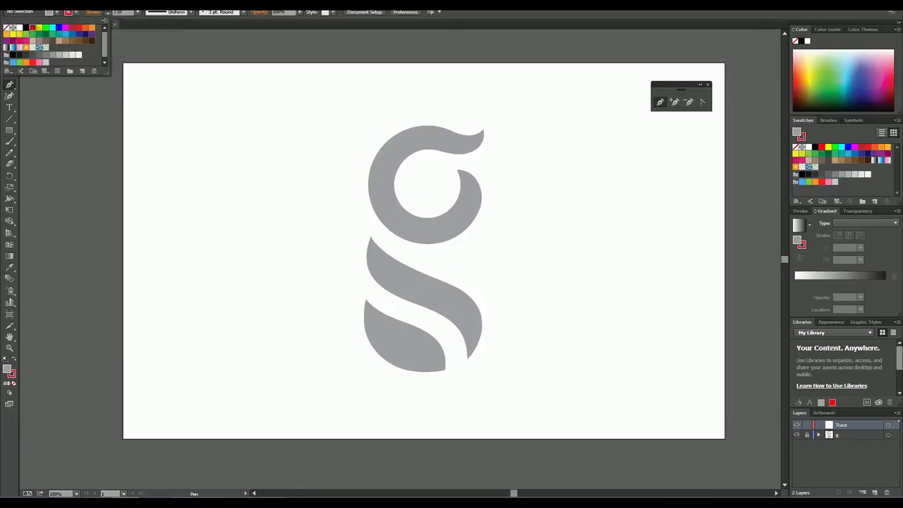
click(137, 12)
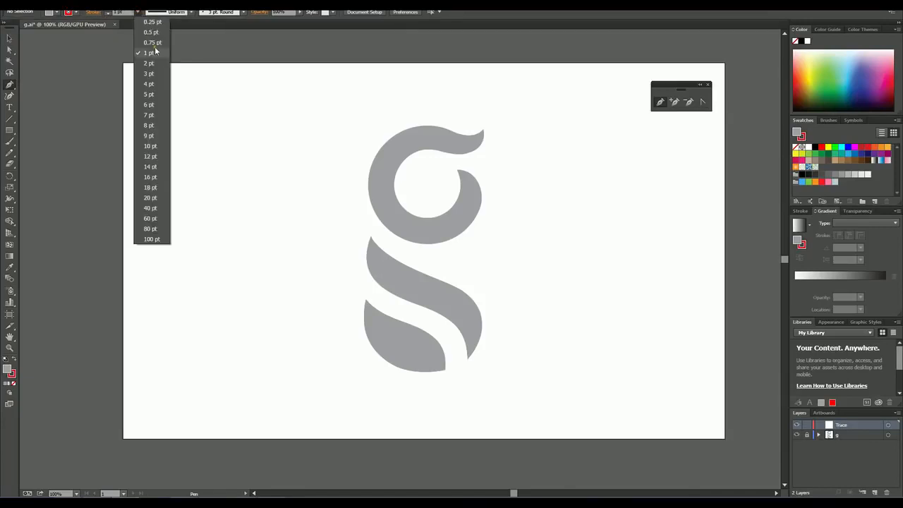
click(150, 32)
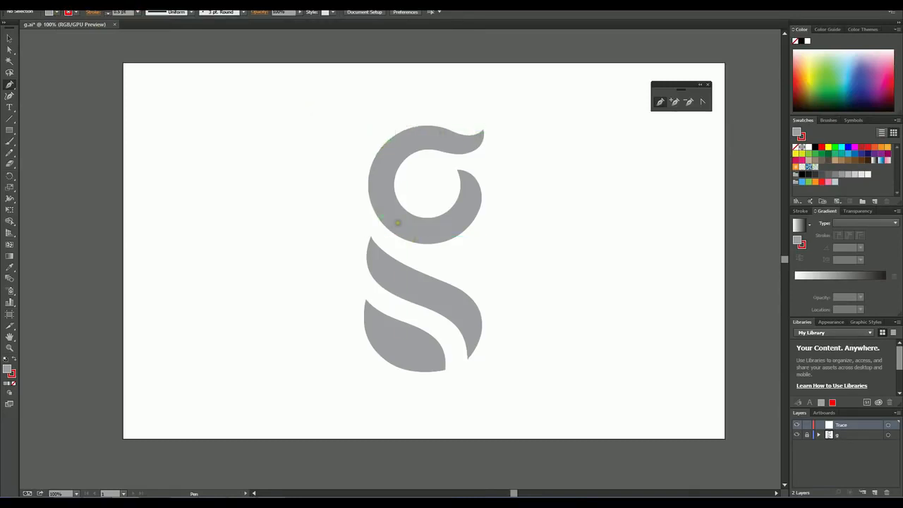
Step: Set the fill to None for the tracing path
click(76, 12)
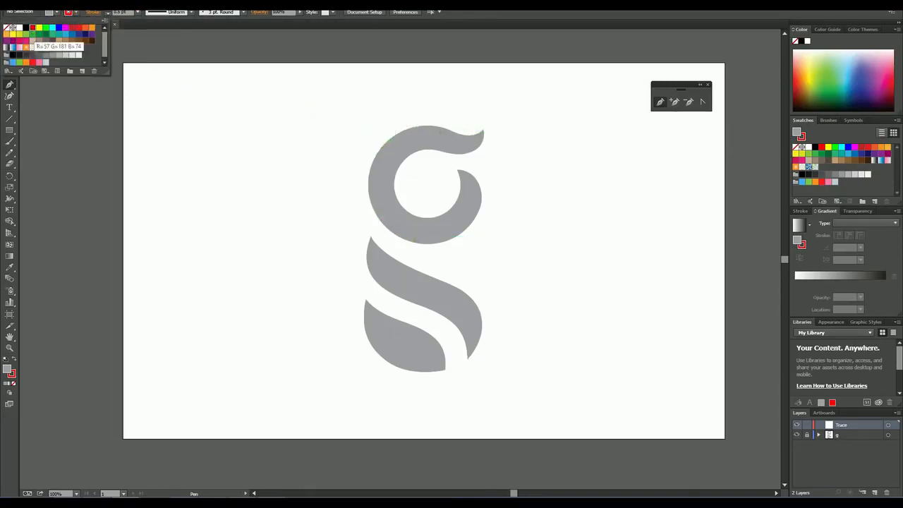
click(57, 13)
click(57, 13)
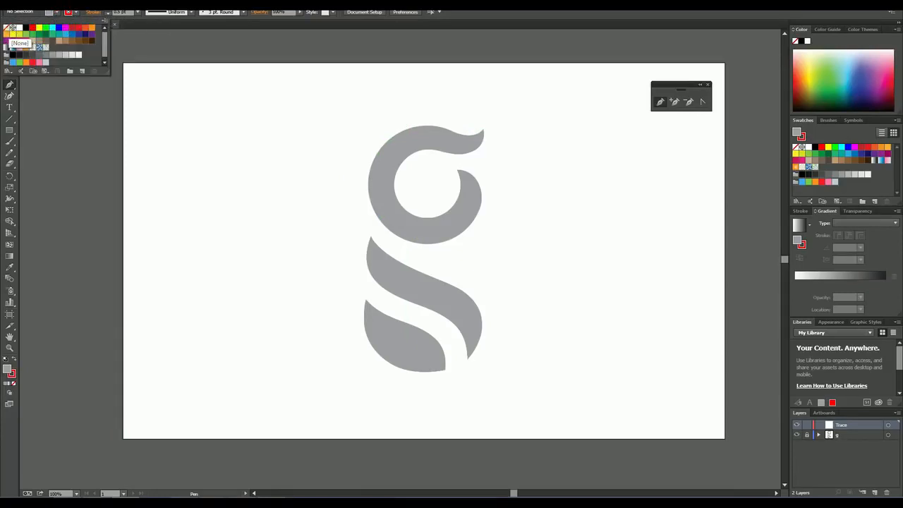
click(12, 27)
key(Escape)
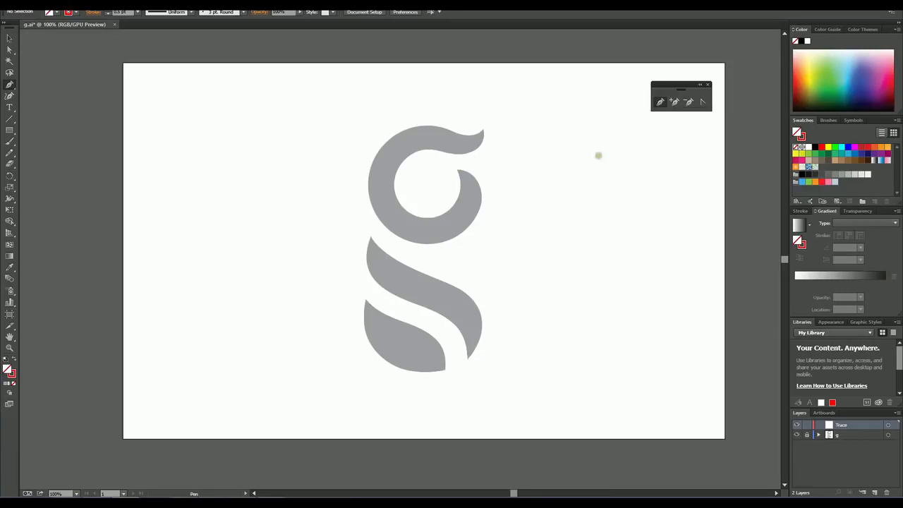
Step: Examine the upper bowl of the letter g at 300% zoom, looking over its parts and centring it for tracing
click(11, 349)
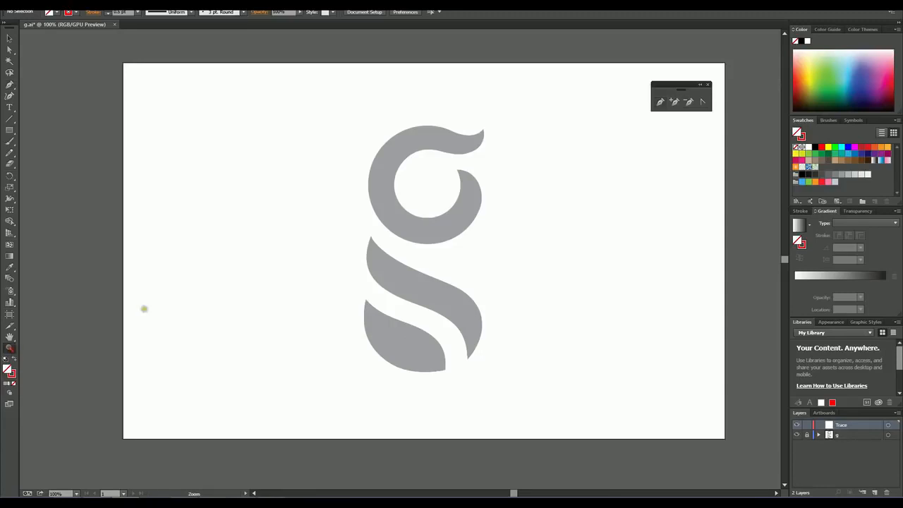
click(476, 205)
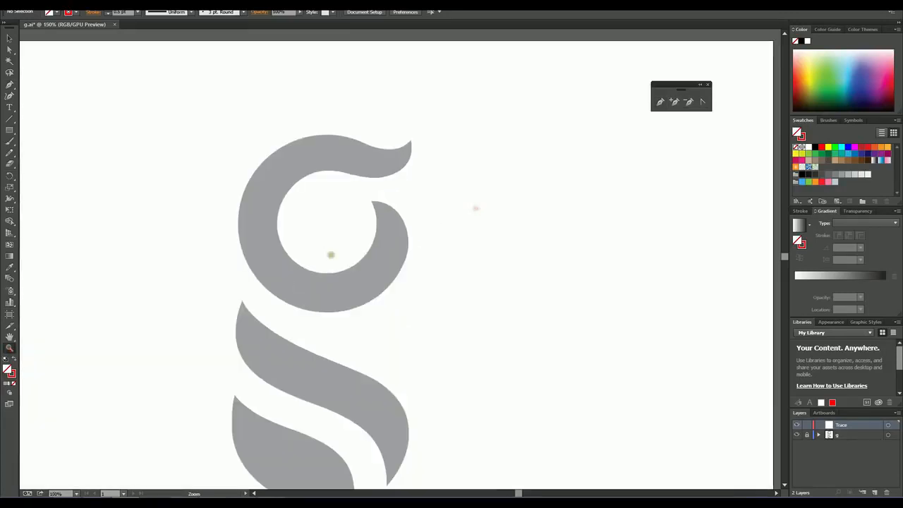
click(322, 269)
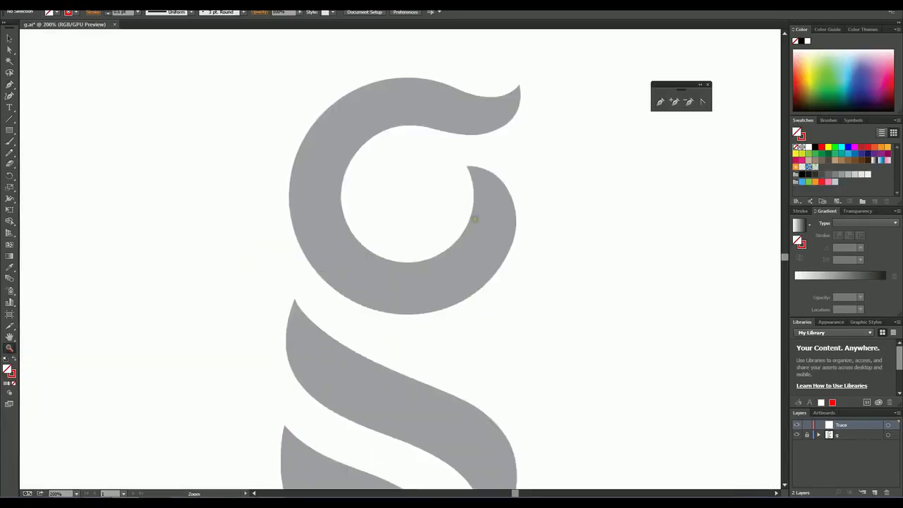
click(478, 159)
scroll(398, 293, down, 3)
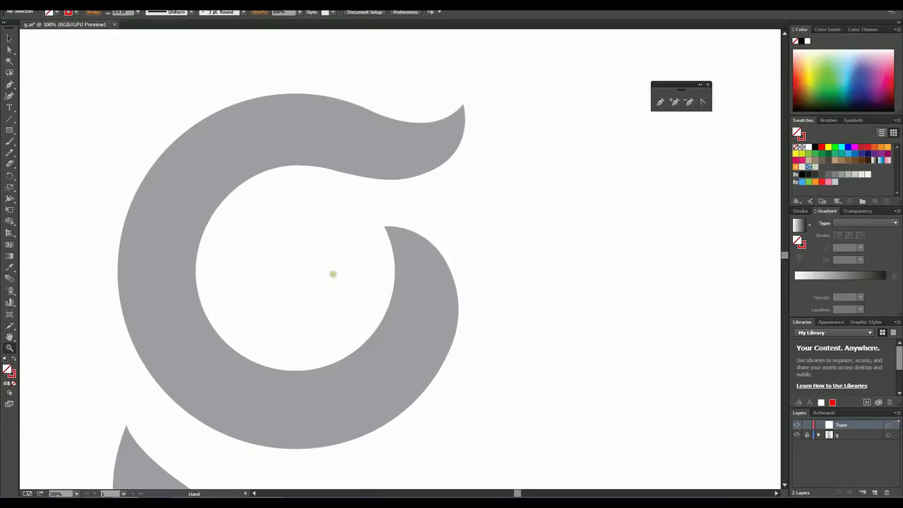
drag(297, 270, 395, 255)
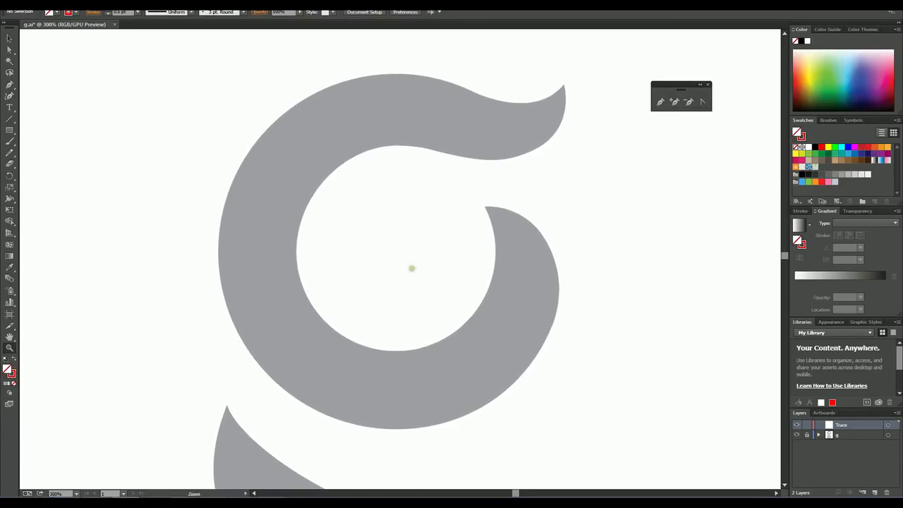
key(space)
drag(355, 386, 314, 78)
drag(322, 315, 351, 413)
drag(390, 147, 402, 361)
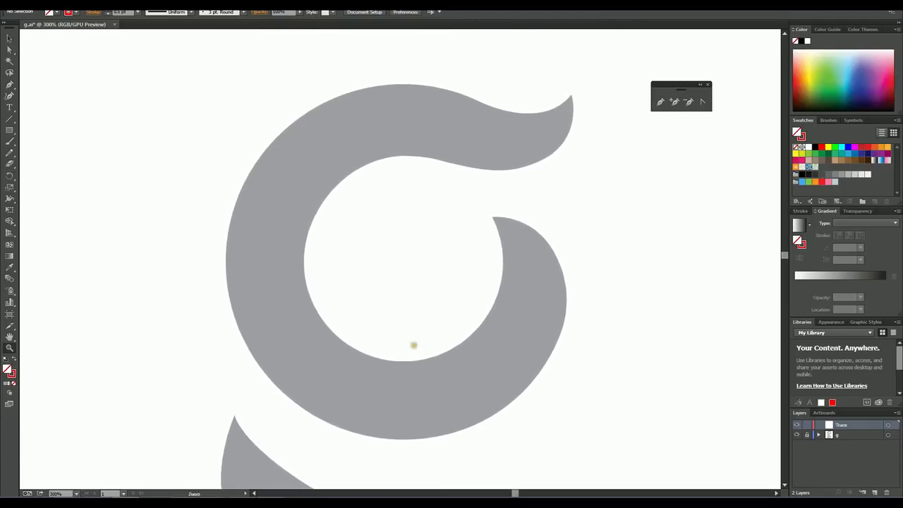
drag(416, 323, 412, 330)
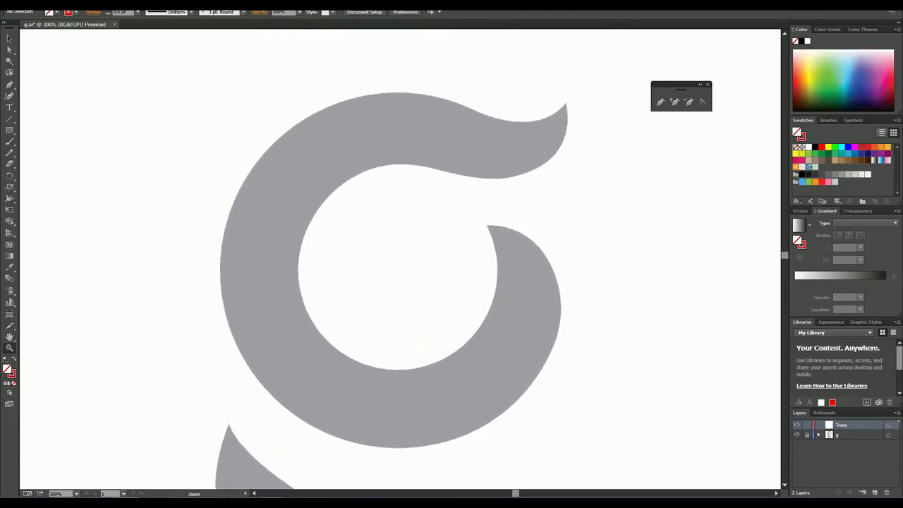
Step: Start a Pen path at the tip of the g's ear and add a smooth anchor where its upper edge meets the bowl
click(661, 103)
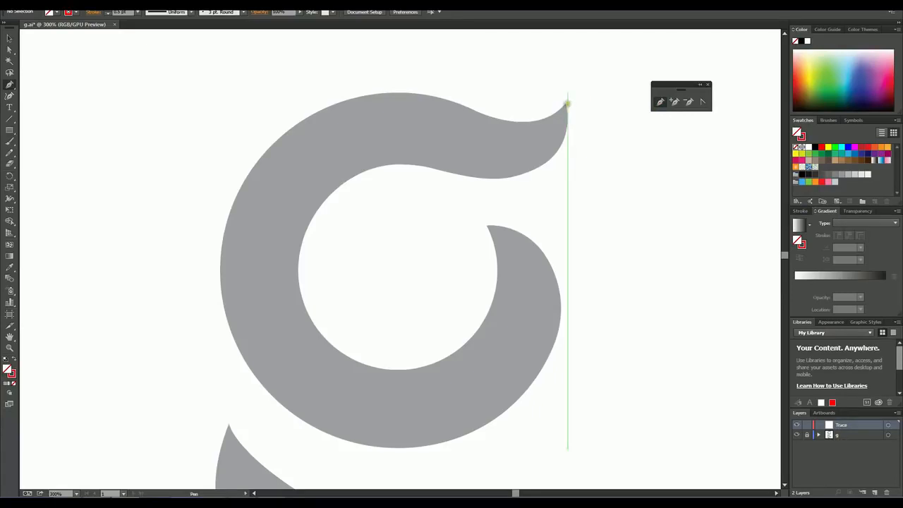
click(565, 103)
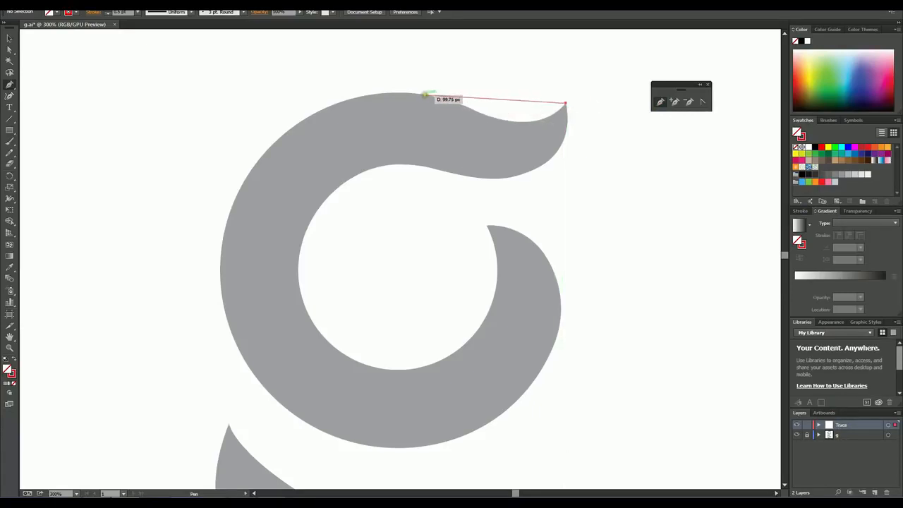
drag(412, 92, 270, 75)
key(ctrl+z)
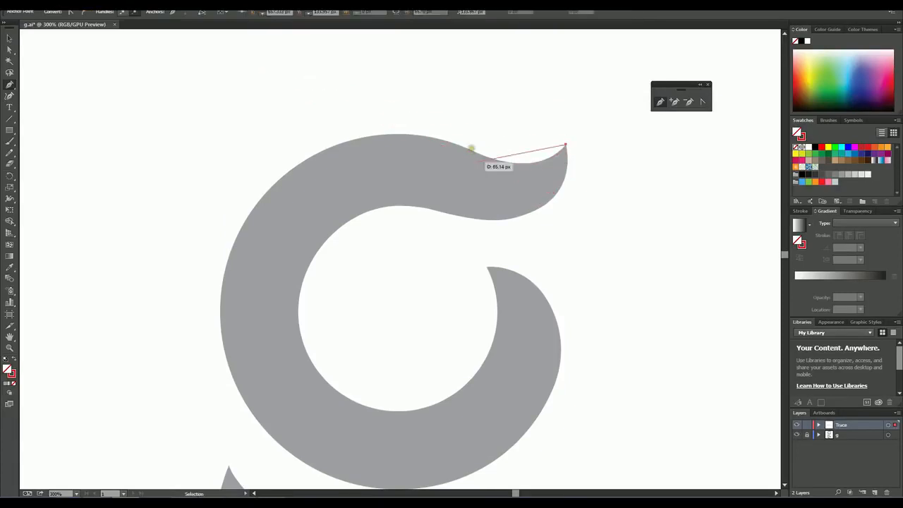
drag(459, 144, 376, 98)
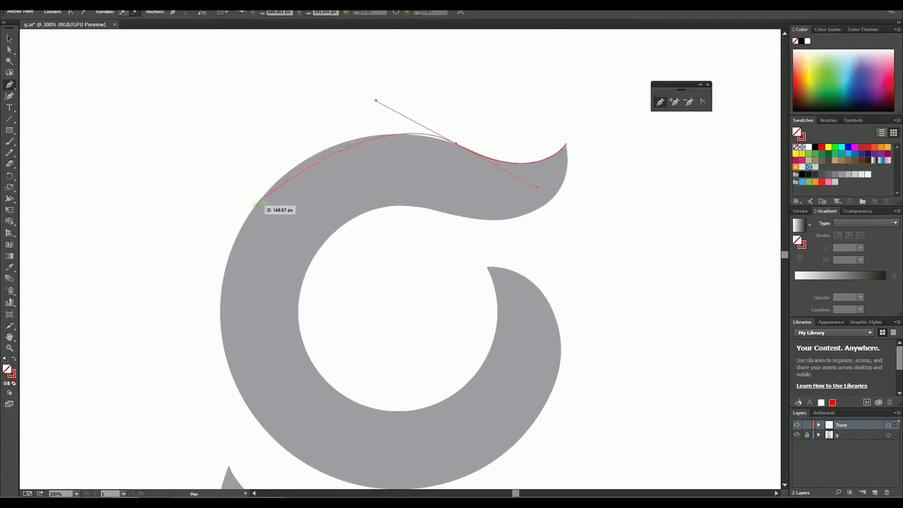
Step: Continue the Pen path with smooth anchors down the bowl's outer left edge and around its bottom to the lower right
drag(254, 205, 235, 239)
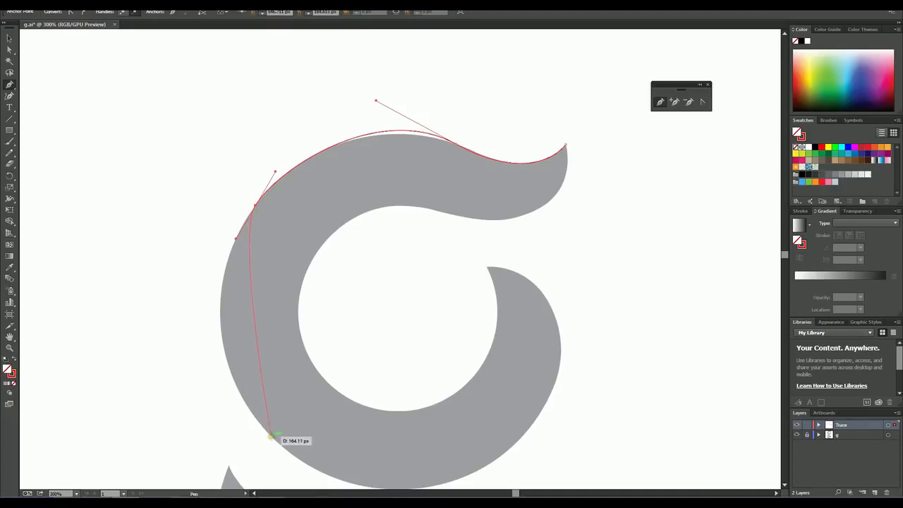
click(271, 435)
drag(274, 438, 364, 467)
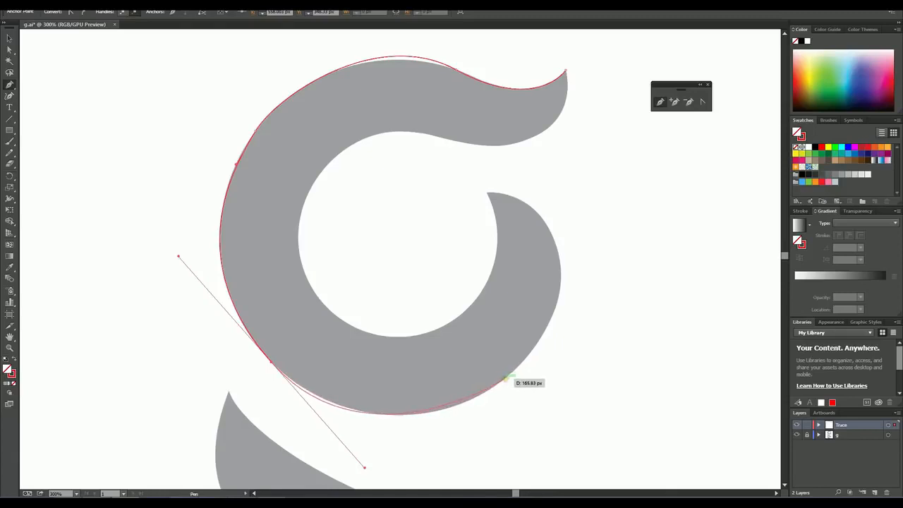
mouse_move(506, 377)
mouse_down()
mouse_move(522, 363)
mouse_move(513, 369)
mouse_up()
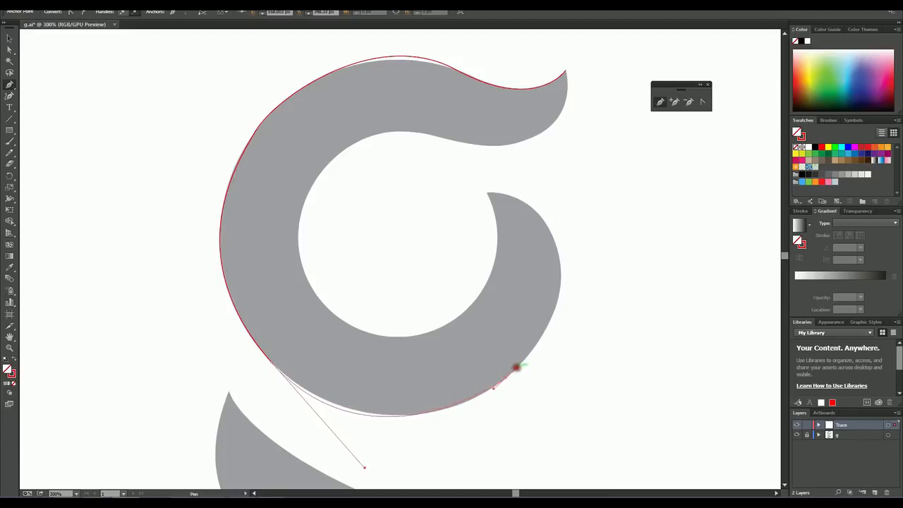
drag(517, 368, 517, 367)
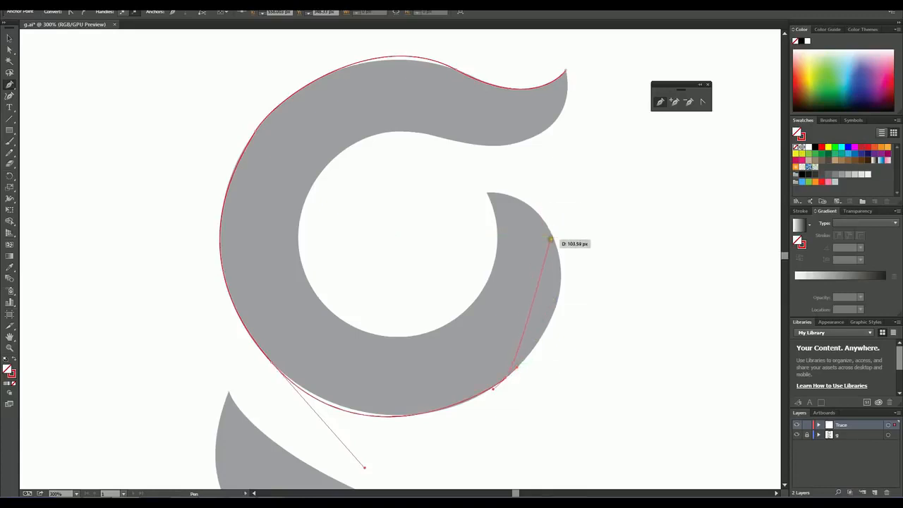
Step: Add a smooth anchor on the bowl's outer right edge, shorten its outgoing handle independently, and extend the path to the bowl's pointed inner tip
drag(540, 218, 526, 162)
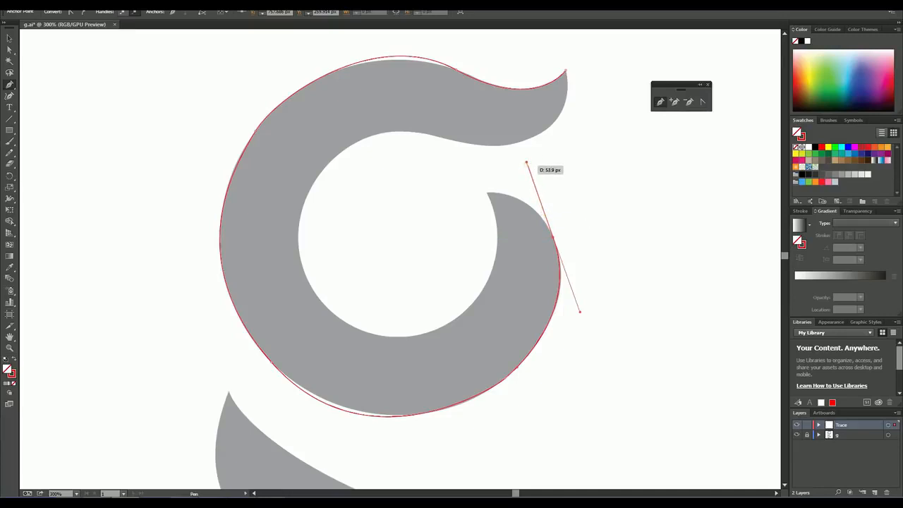
key(alt)
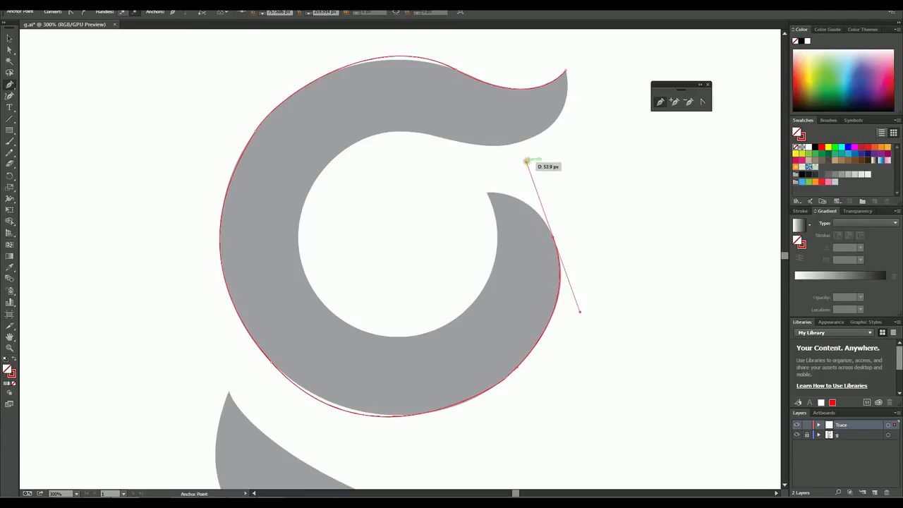
drag(526, 160, 533, 172)
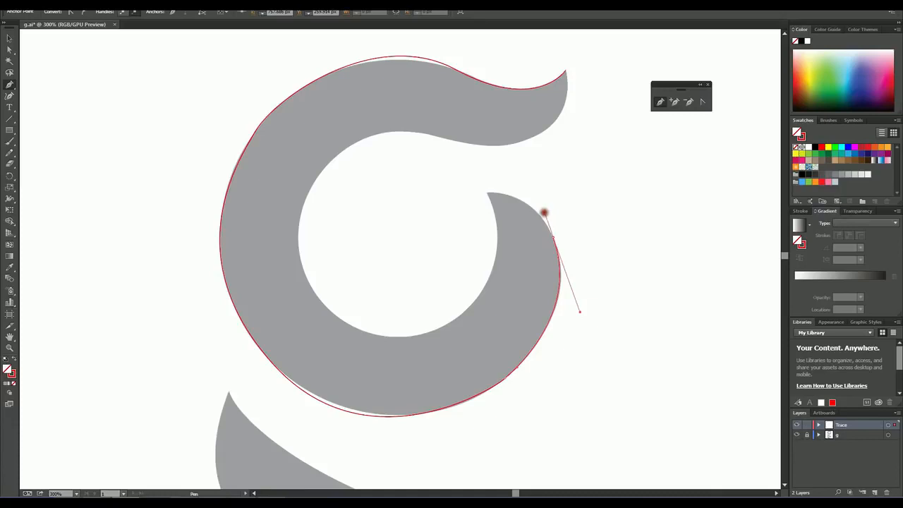
click(544, 213)
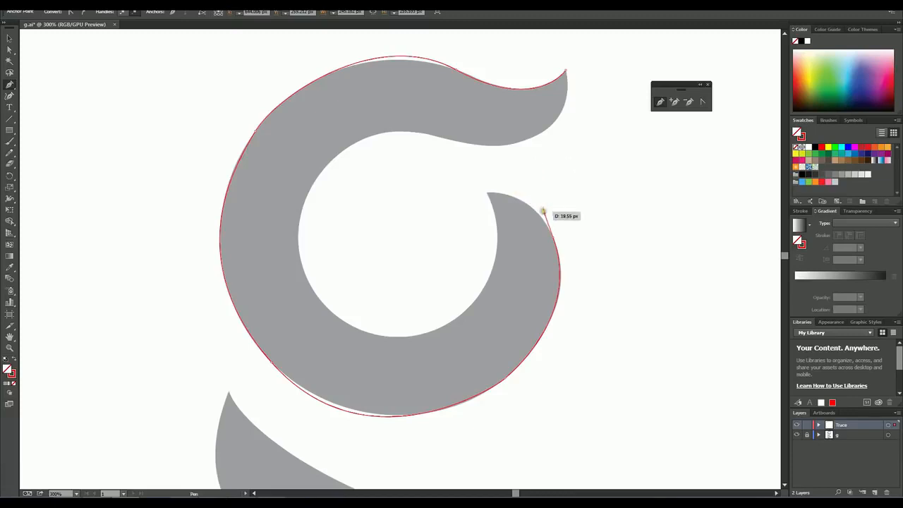
drag(544, 213, 540, 199)
drag(537, 131, 541, 102)
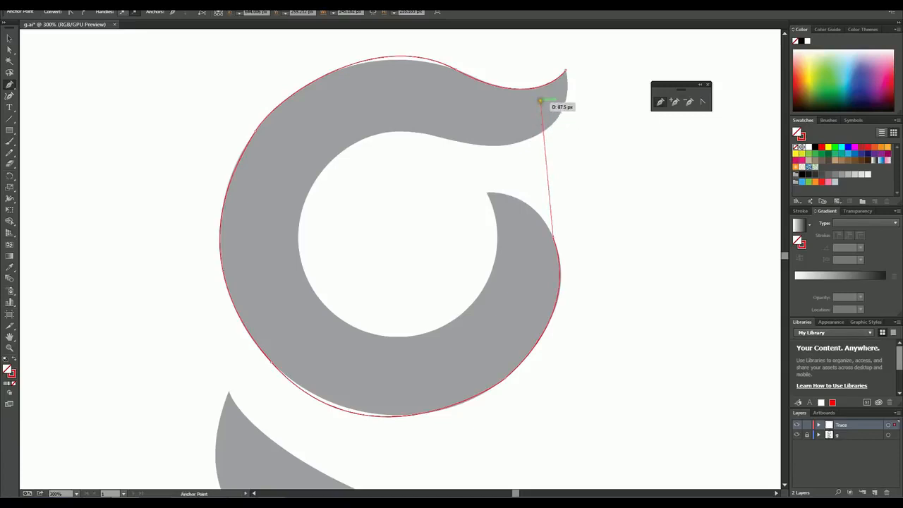
drag(540, 103, 545, 207)
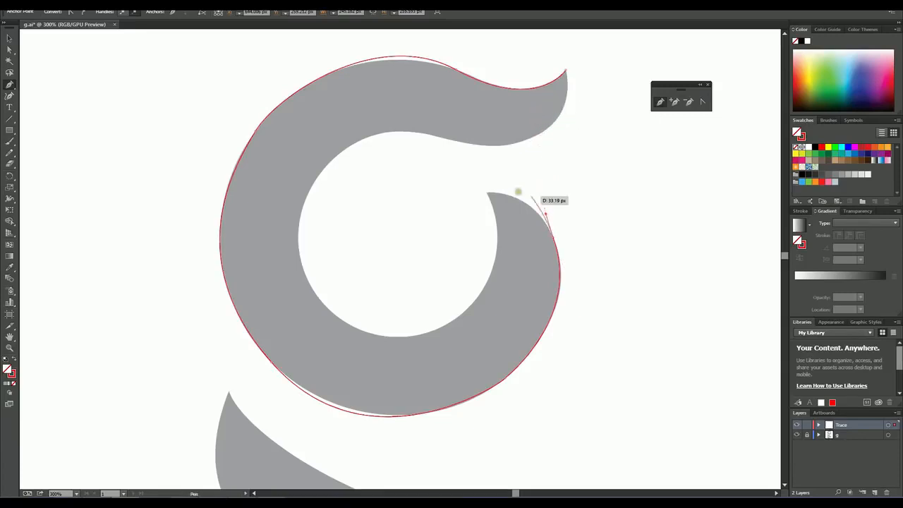
click(487, 192)
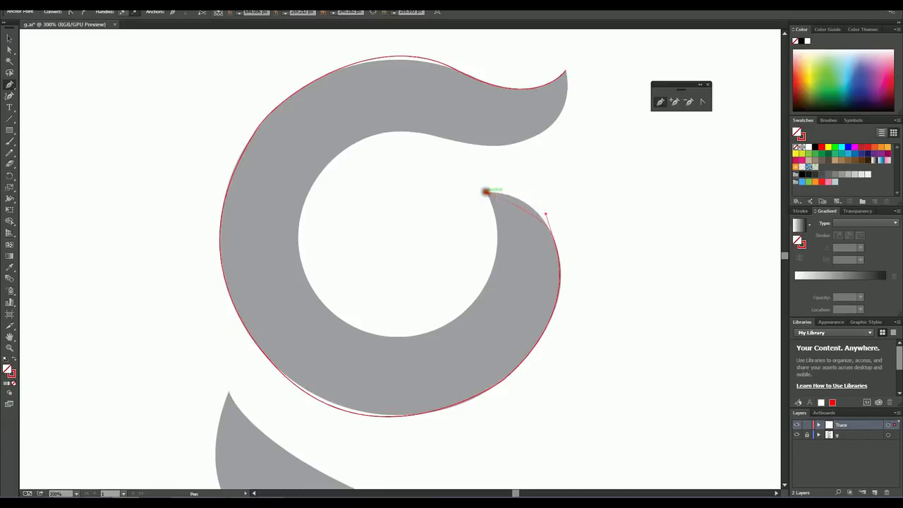
Step: Pull out handles from the anchor at the bowl's pointed inner tip to curve the segment leading into it
drag(474, 190, 454, 196)
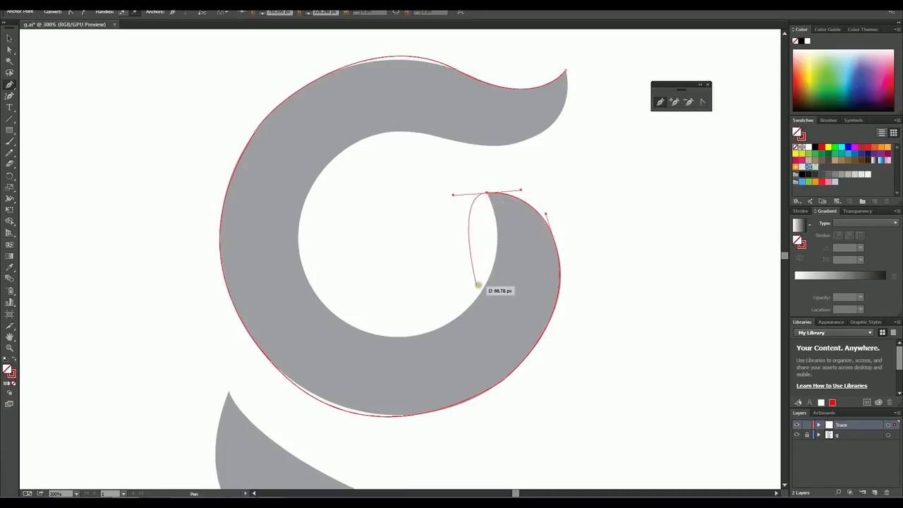
drag(483, 287, 442, 342)
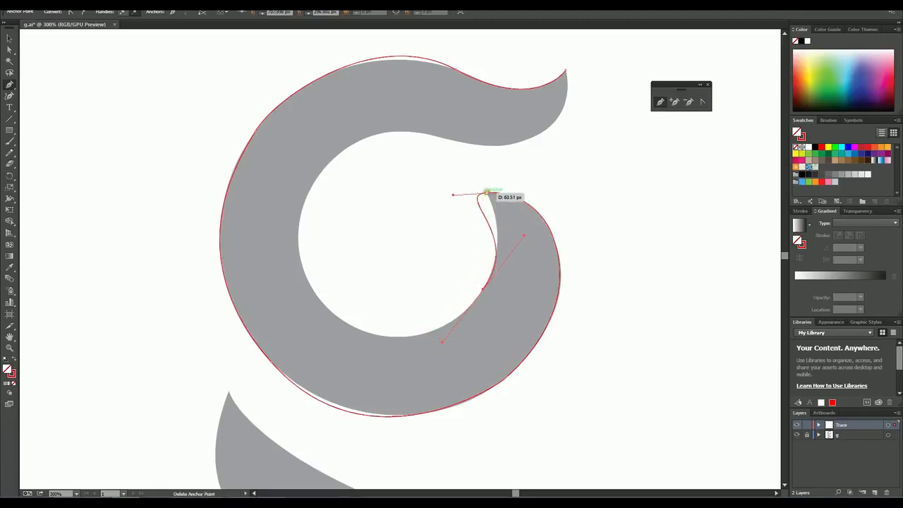
drag(489, 193, 452, 296)
key(ctrl+z)
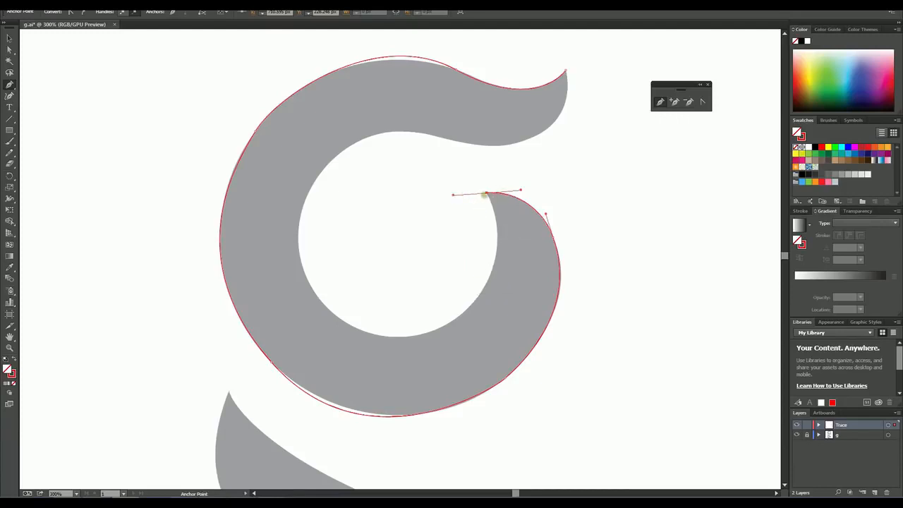
Step: Make the inner tip a corner and continue the Pen path with smooth anchors around the bowl's inner edge to its top
mouse_move(488, 192)
mouse_down()
mouse_move(494, 200)
mouse_move(467, 210)
mouse_move(478, 199)
mouse_up()
drag(488, 192, 351, 371)
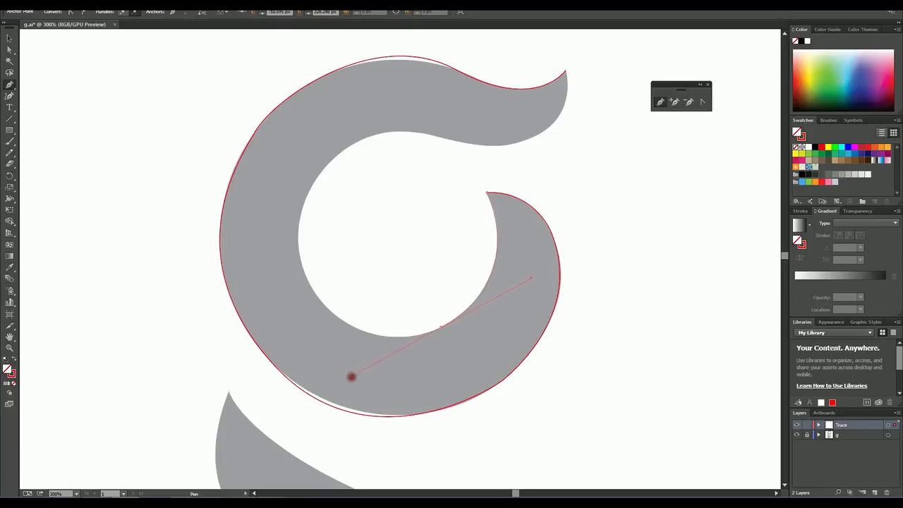
drag(352, 378, 352, 378)
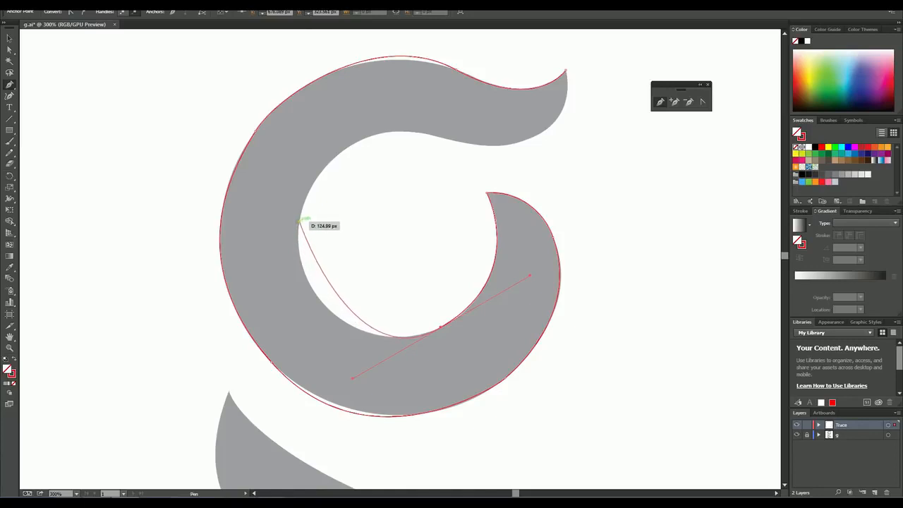
drag(300, 223, 317, 173)
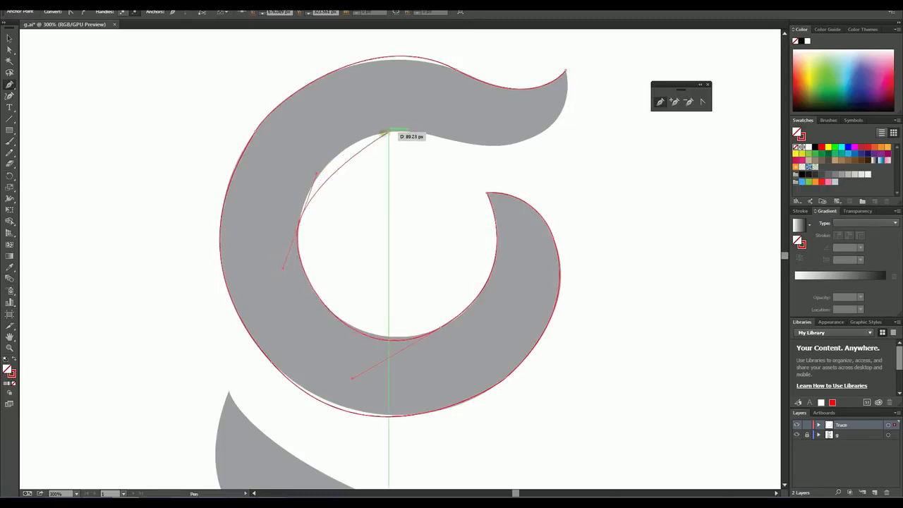
drag(387, 132, 425, 127)
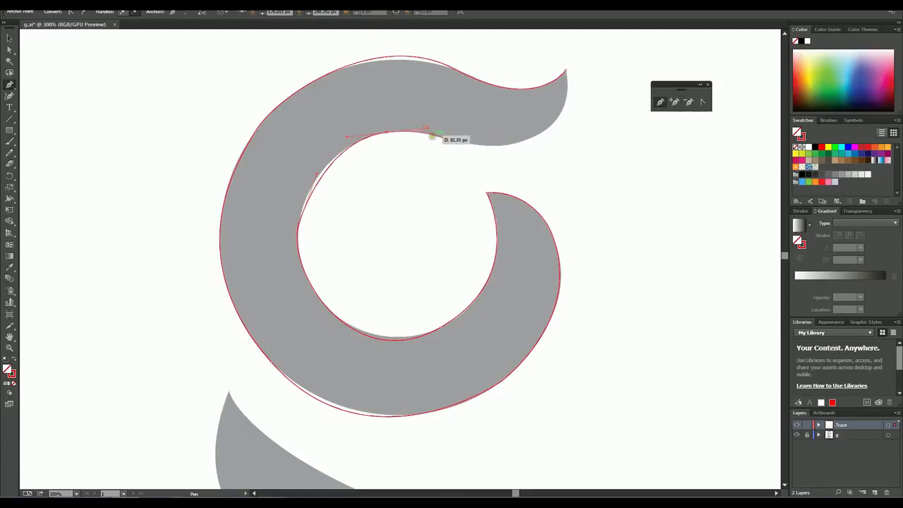
Step: Continue the Pen path along the ear's lower edge and close it with a curved segment at the ear's tip
click(401, 127)
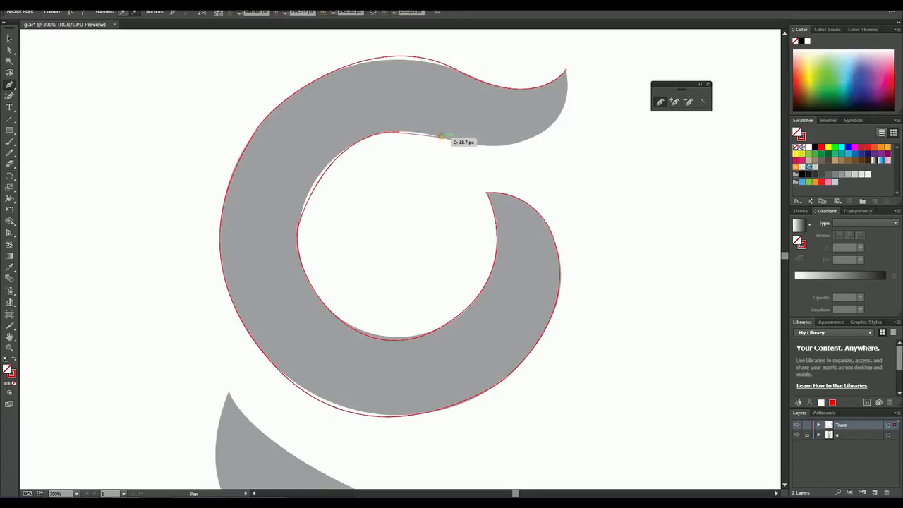
click(448, 139)
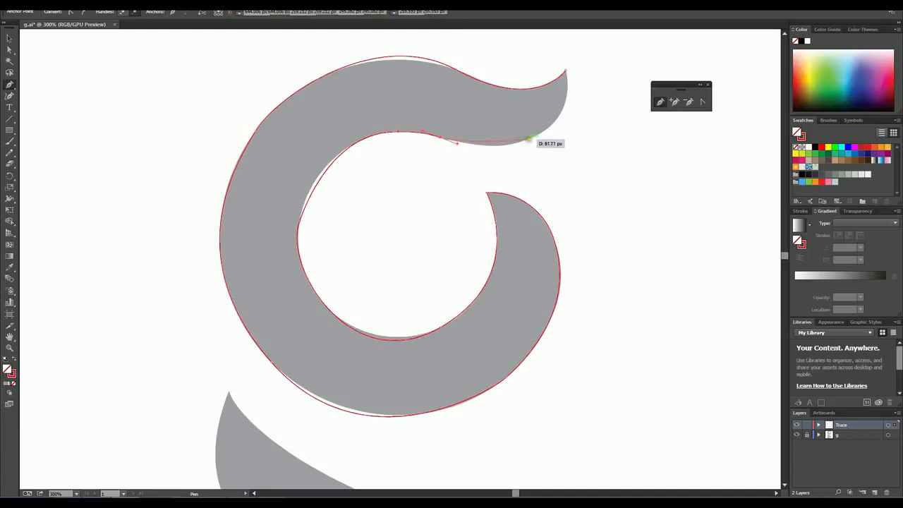
drag(529, 139, 554, 127)
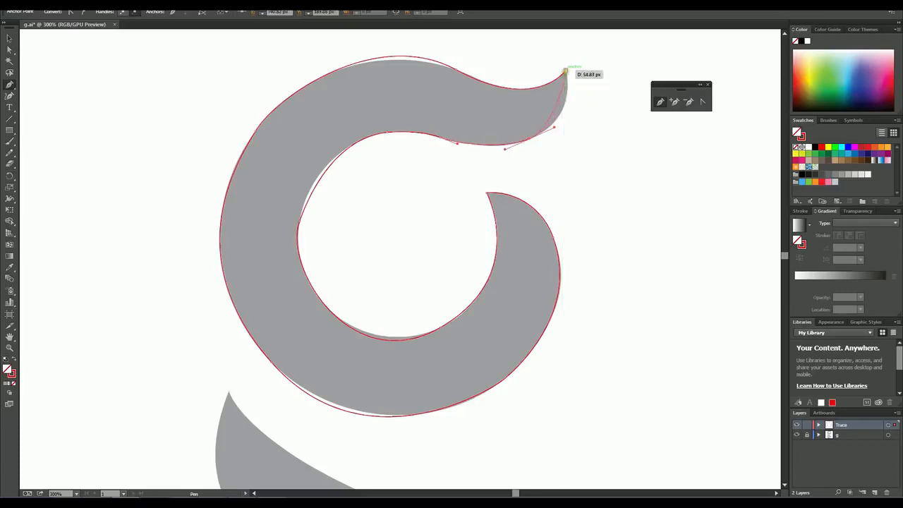
drag(566, 70, 566, 65)
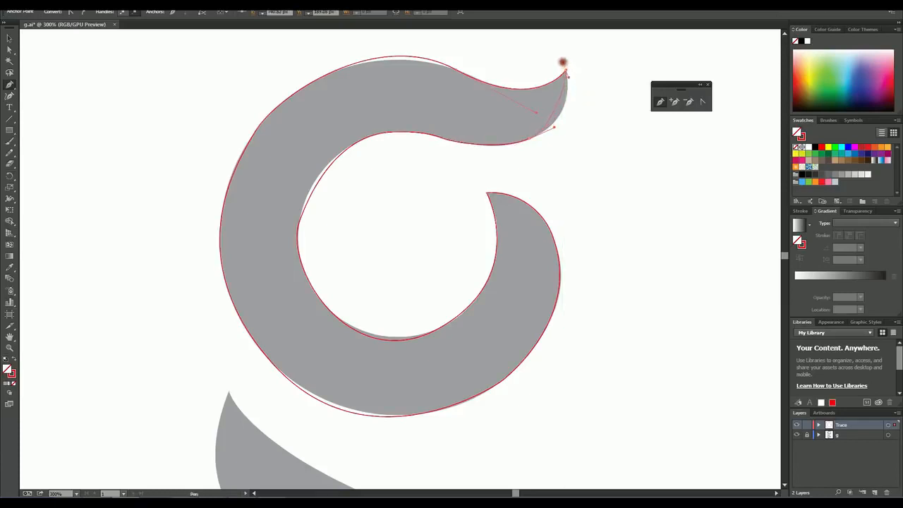
mouse_move(555, 38)
mouse_down()
mouse_move(560, 32)
mouse_move(561, 53)
mouse_up()
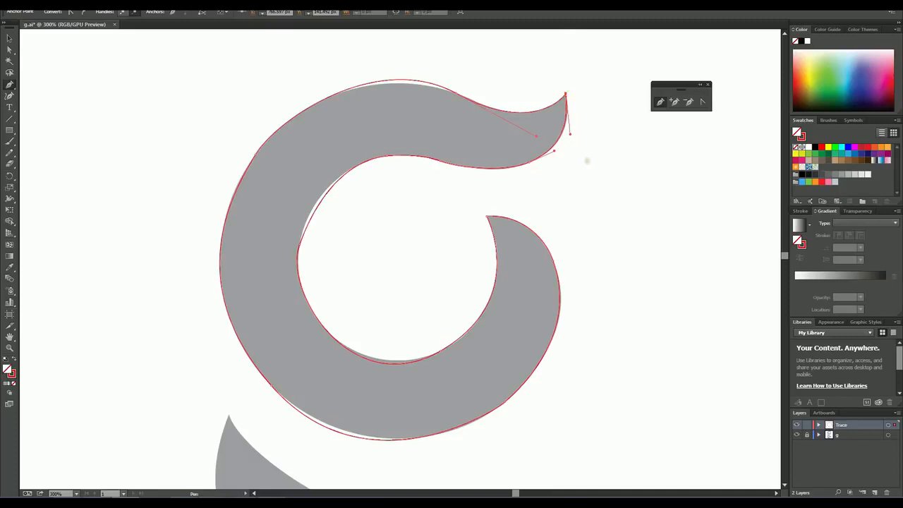
Step: Fill the closed bowl path with red and deselect it
click(9, 348)
alt+click(426, 305)
alt+click(407, 277)
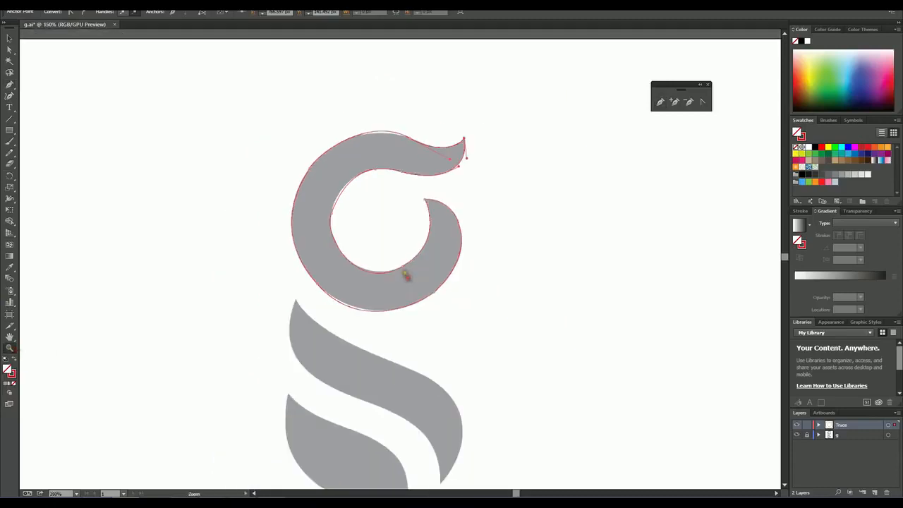
alt+click(404, 273)
alt+click(404, 273)
click(388, 243)
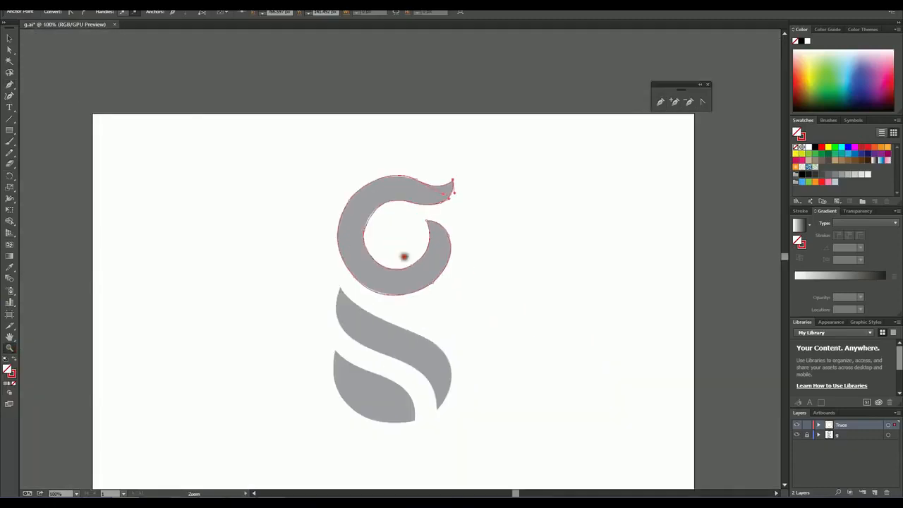
click(405, 257)
click(9, 38)
click(212, 179)
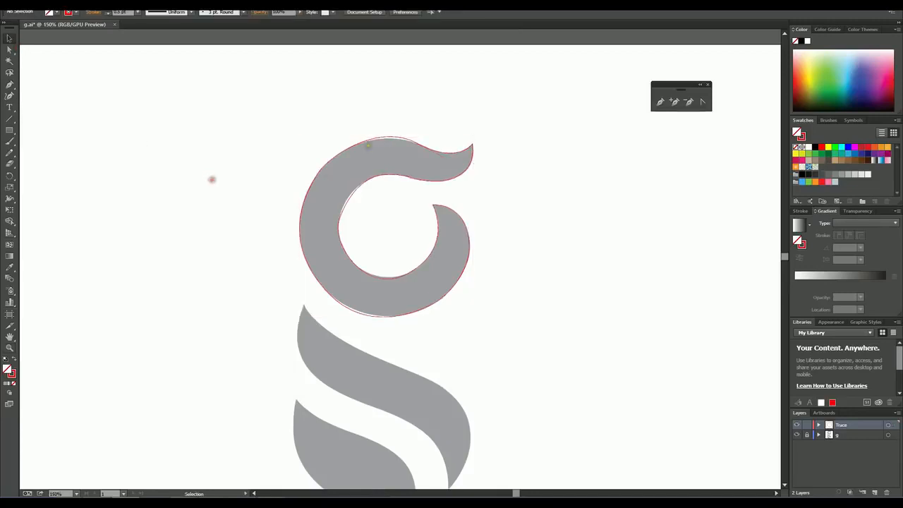
click(376, 138)
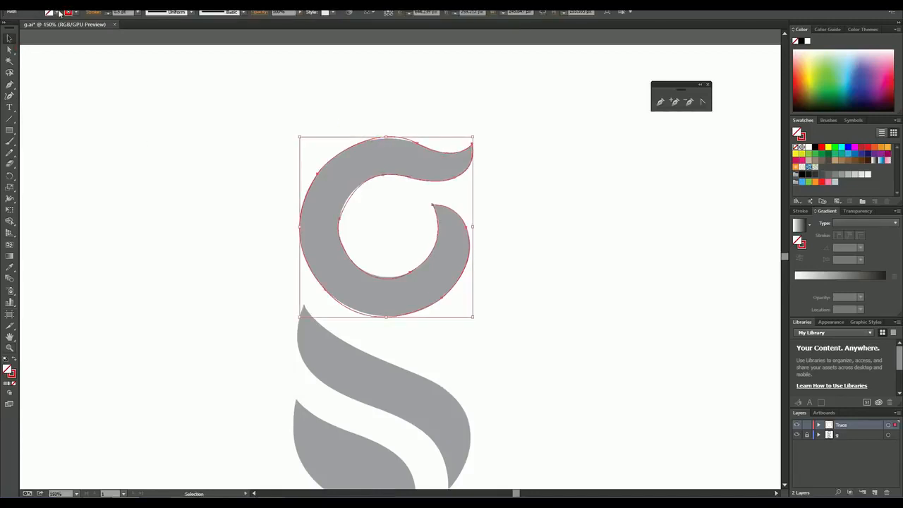
click(57, 13)
click(31, 28)
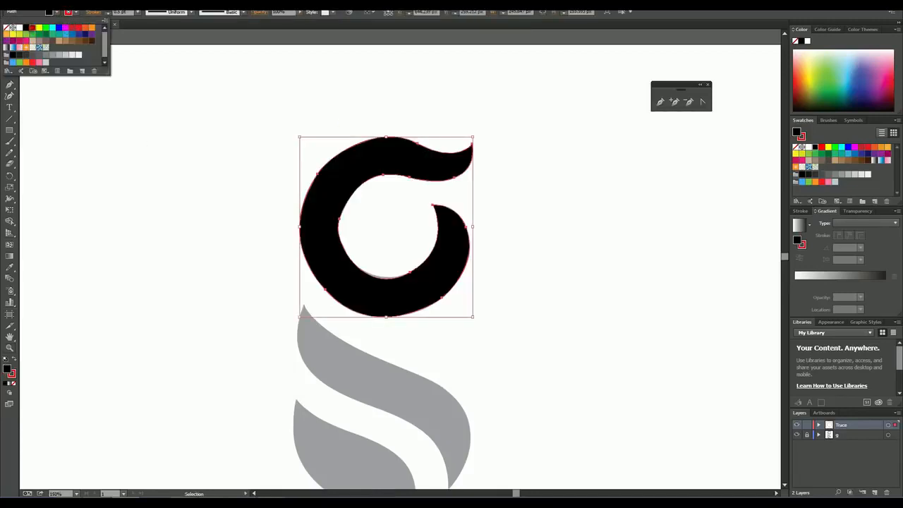
click(130, 202)
click(187, 179)
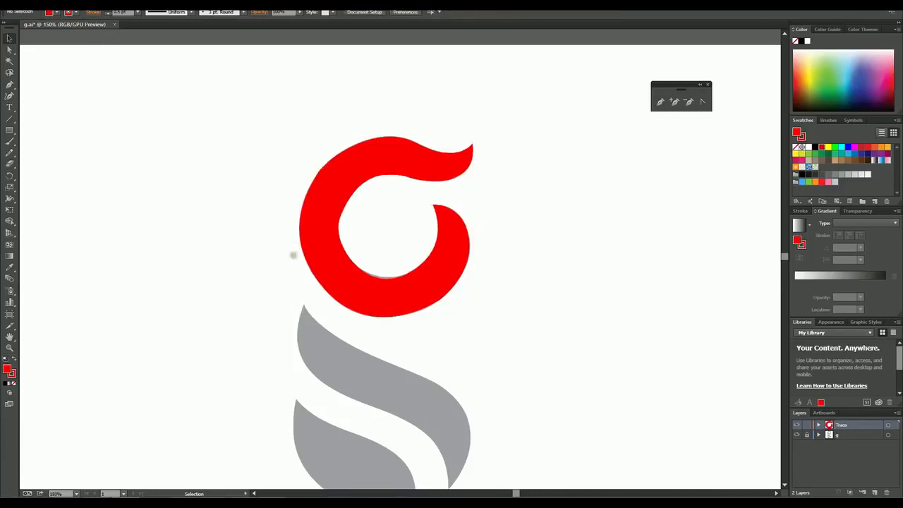
Step: Reshape the bowl's top and outer left curves with the Anchor Point tool at 300% zoom to follow the grey artwork
click(10, 347)
click(393, 252)
click(455, 226)
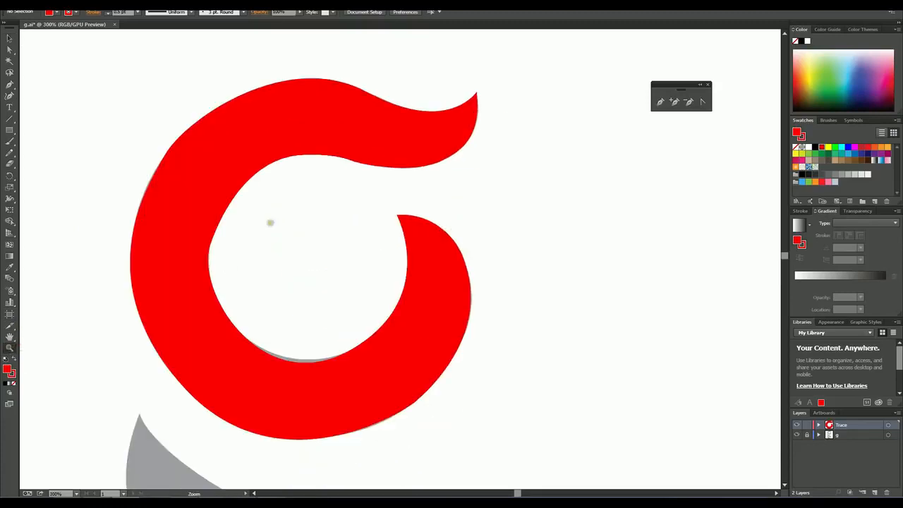
click(702, 102)
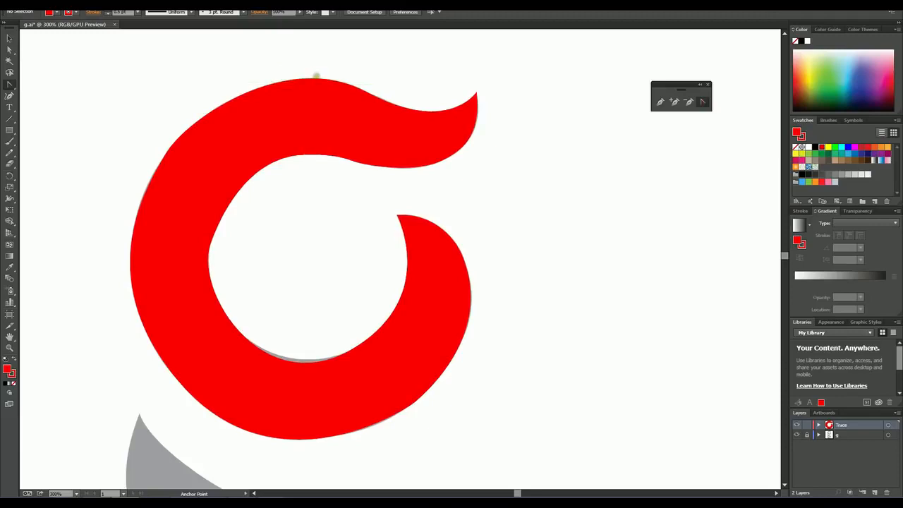
click(311, 78)
drag(311, 78, 309, 81)
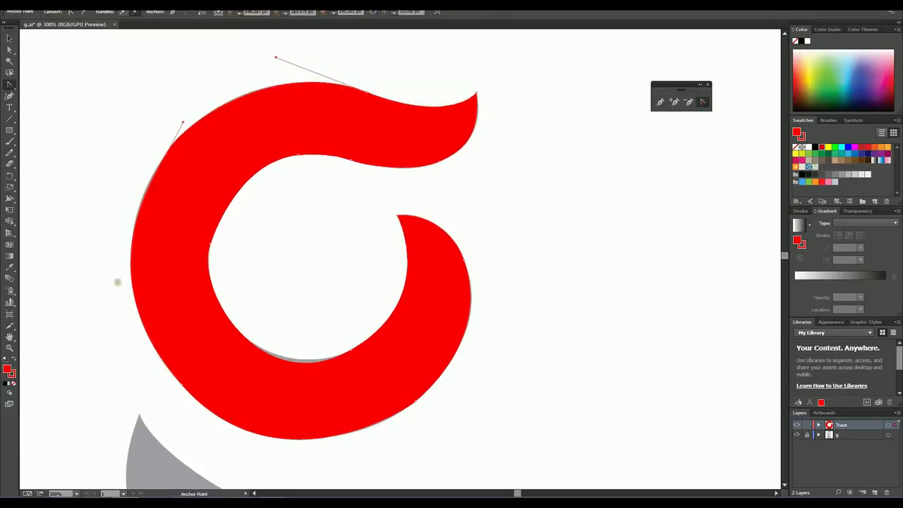
drag(132, 289, 132, 295)
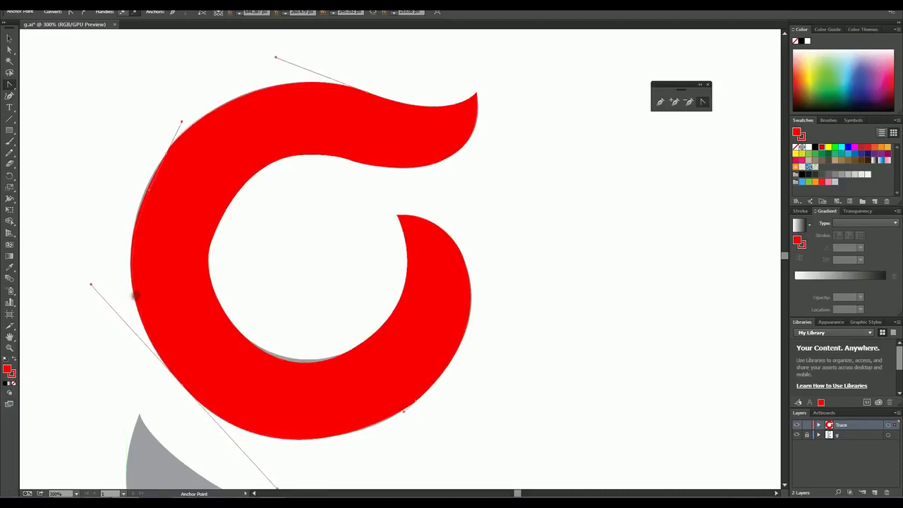
Step: Lengthen the lower handle of the anchor on the bowl's inner left edge and reshape the inner curve above it
scroll(374, 285, down, 3)
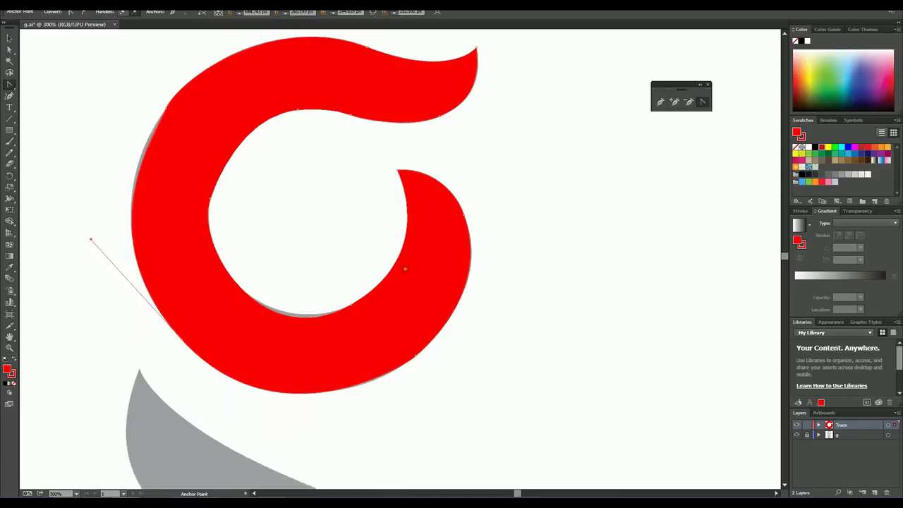
click(211, 198)
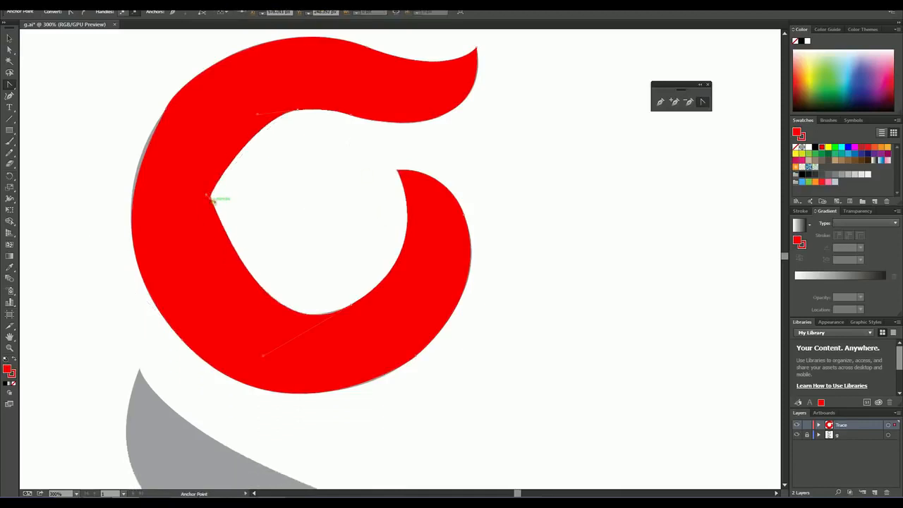
key(ctrl+z)
drag(193, 245, 197, 258)
click(210, 204)
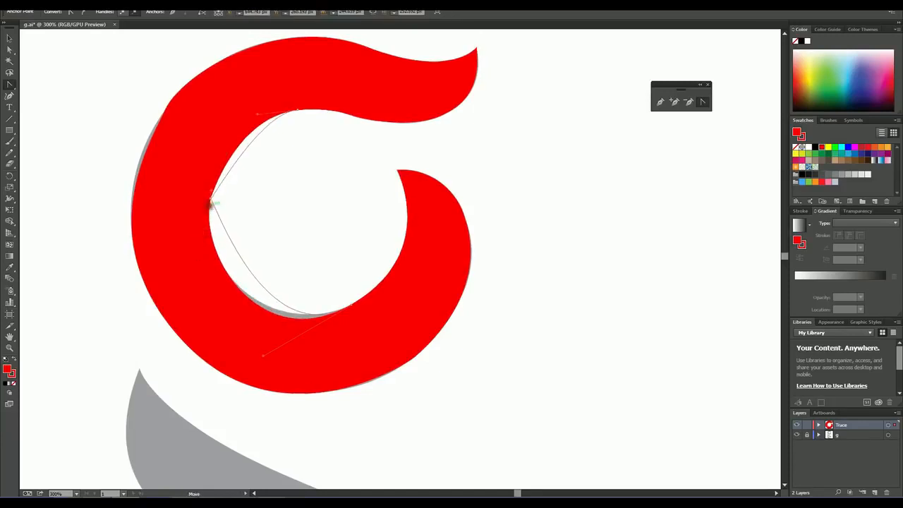
key(ctrl+z)
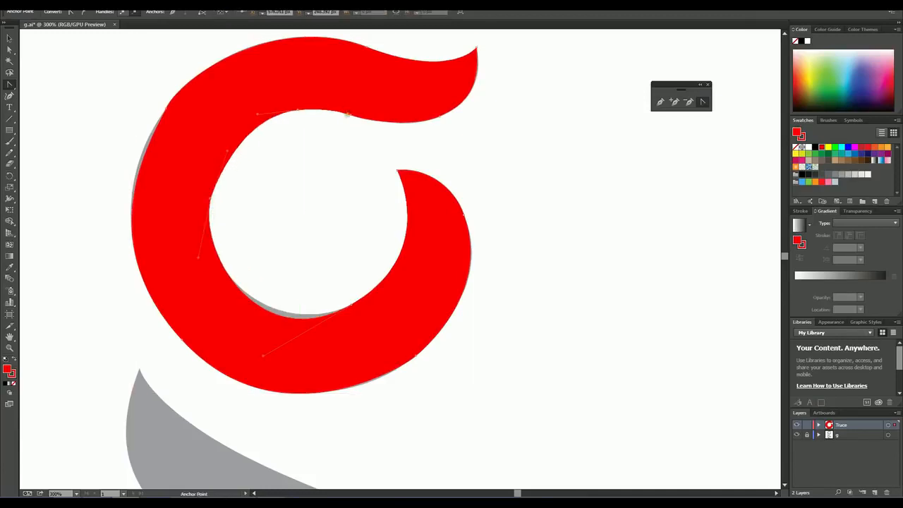
drag(255, 112, 253, 108)
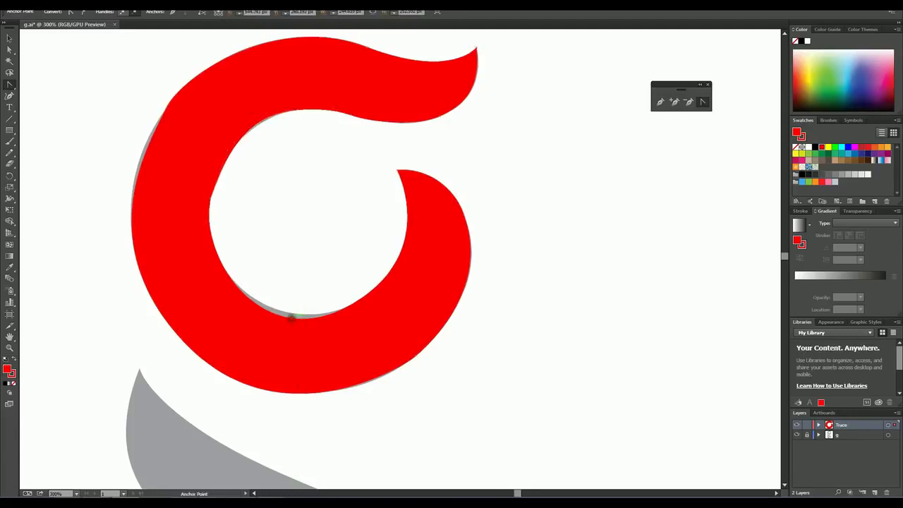
Step: Reshape the bowl's inner bottom and inner right curves with the Anchor Point tool to follow the grey artwork
drag(292, 318, 288, 310)
drag(402, 264, 399, 265)
drag(393, 172, 403, 173)
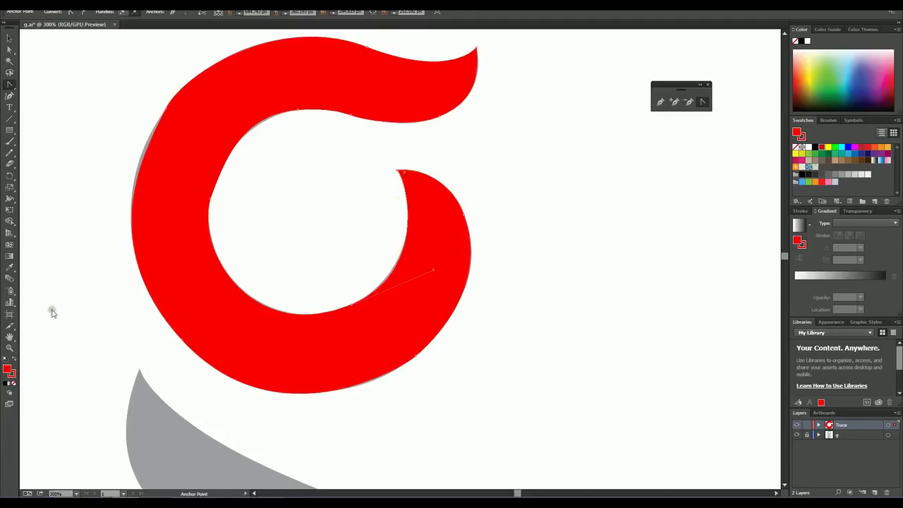
Step: Review the red traced bowl against the whole letter g at 100% zoom, with the shape selected and deselected
click(9, 347)
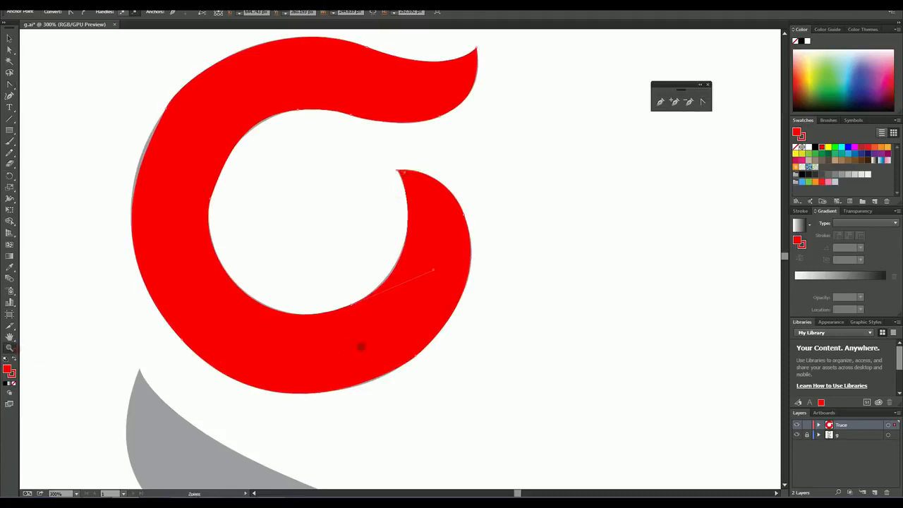
alt+click(361, 347)
alt+click(430, 279)
alt+click(425, 283)
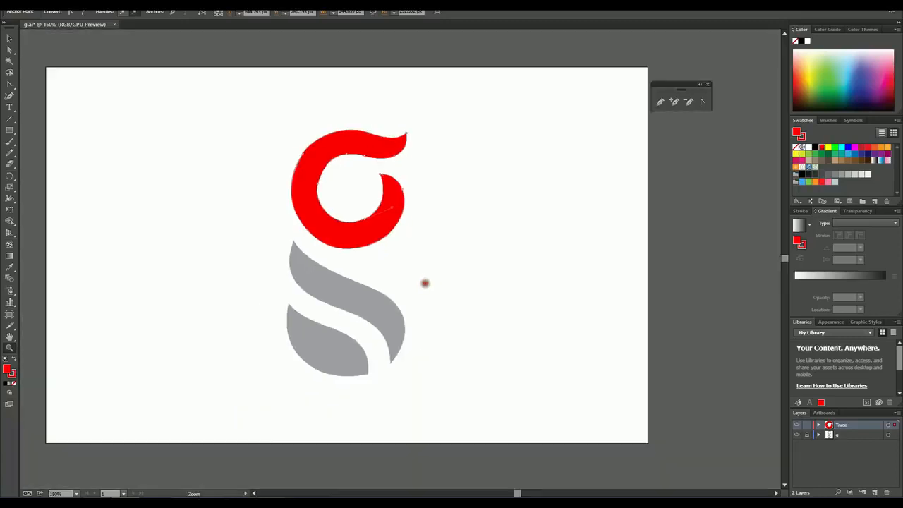
click(9, 37)
drag(258, 168, 415, 267)
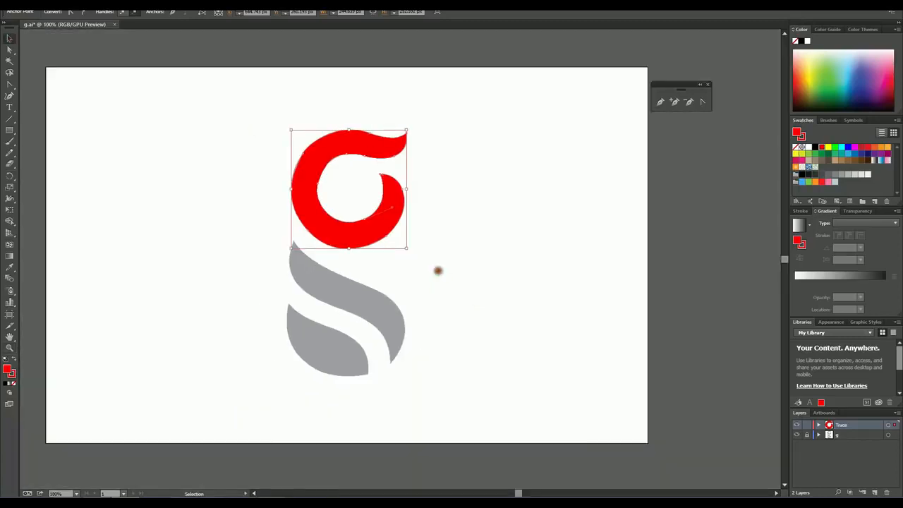
click(438, 271)
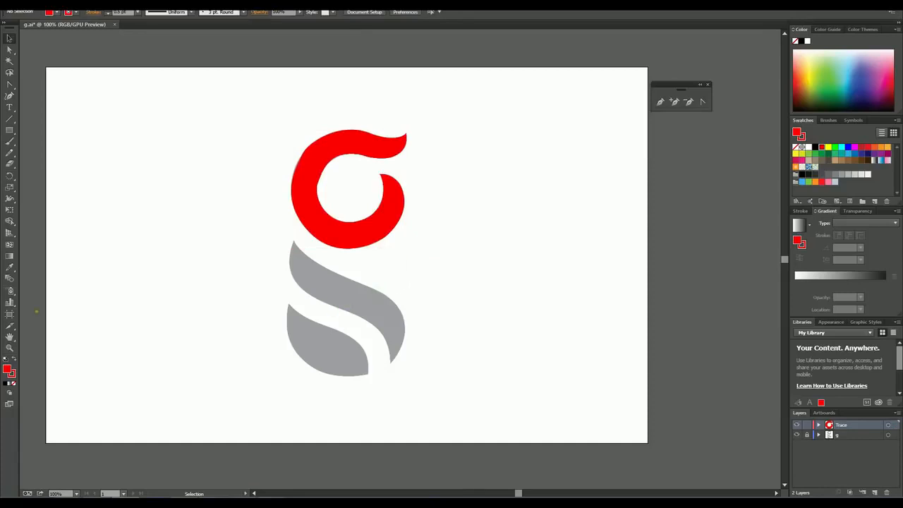
Step: With no fill and a red stroke, trace the upper edge of the grey middle swash with the Pen tool, starting from its upper tip
click(10, 347)
click(277, 327)
click(446, 218)
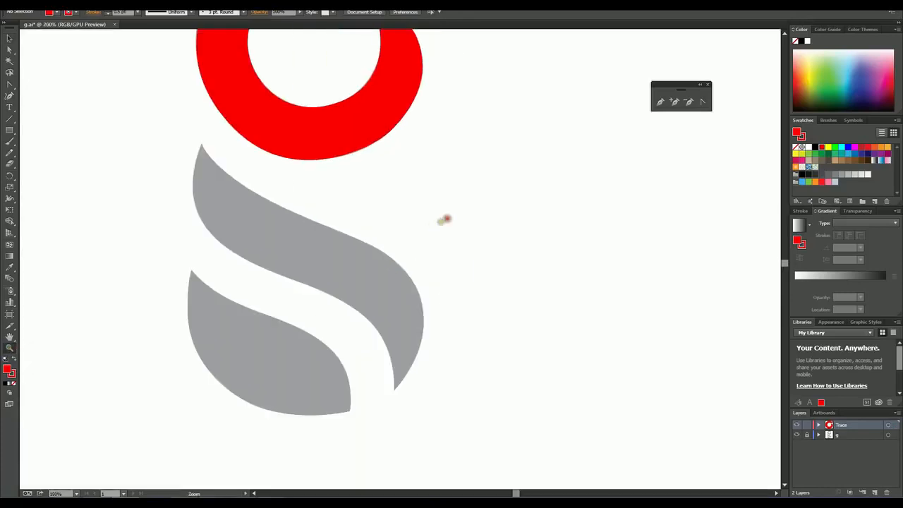
click(268, 290)
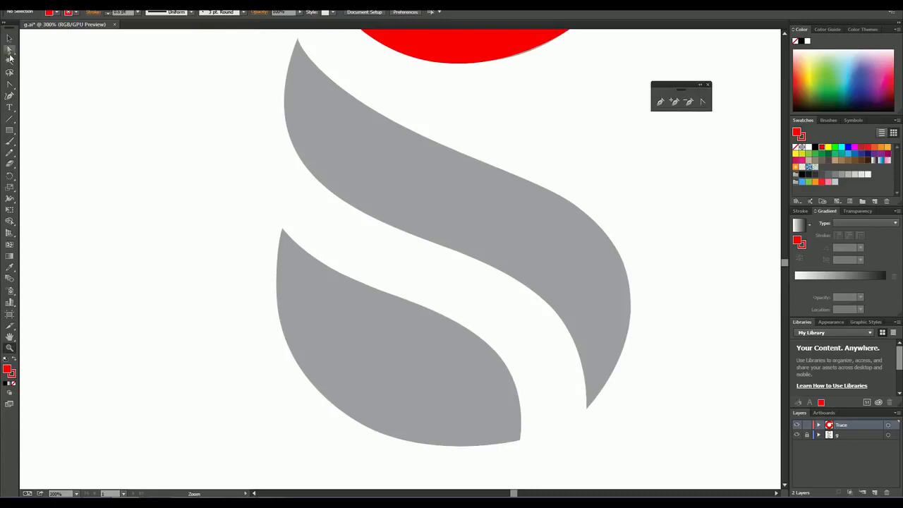
click(7, 85)
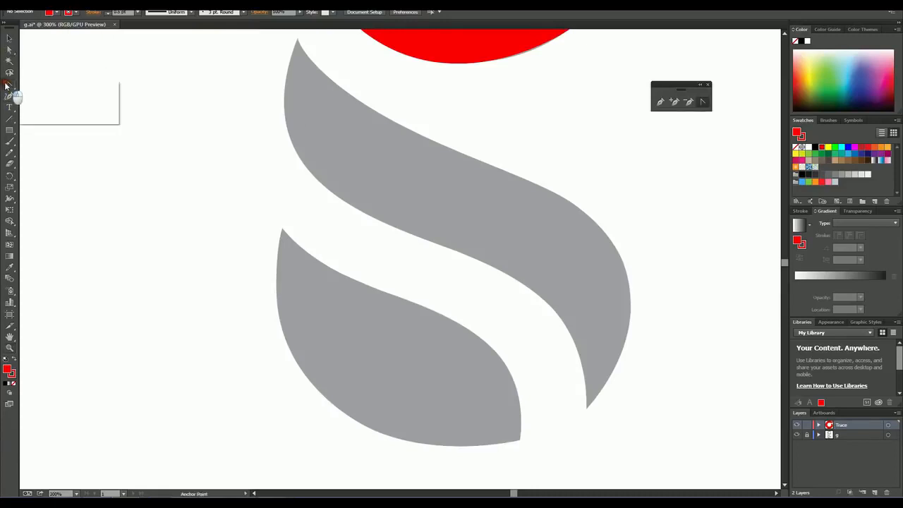
click(40, 89)
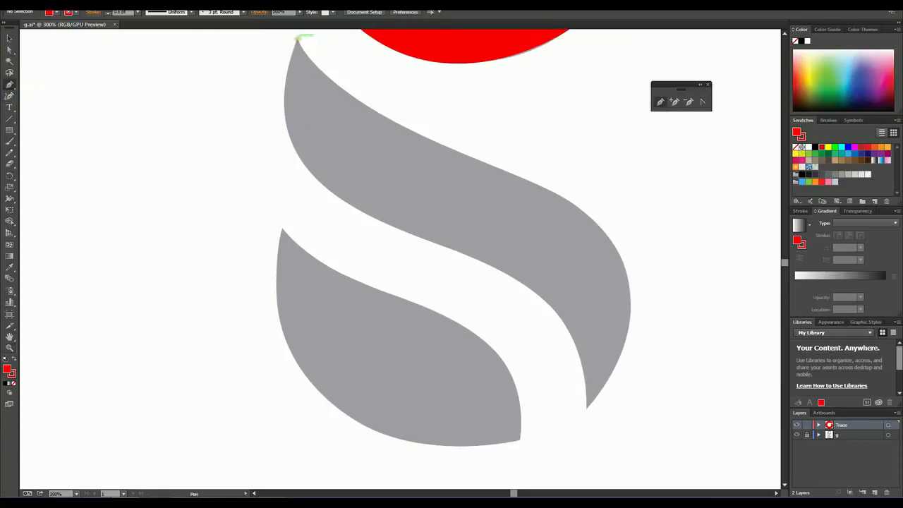
click(58, 12)
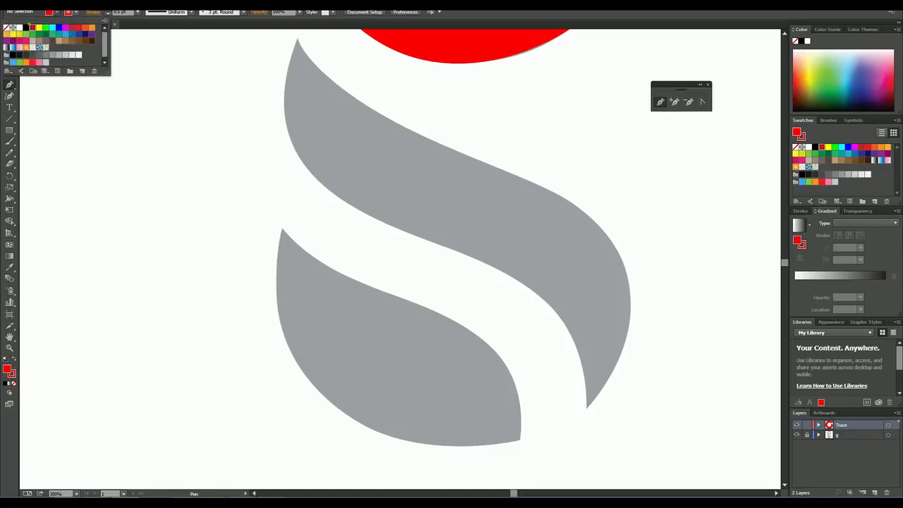
click(7, 27)
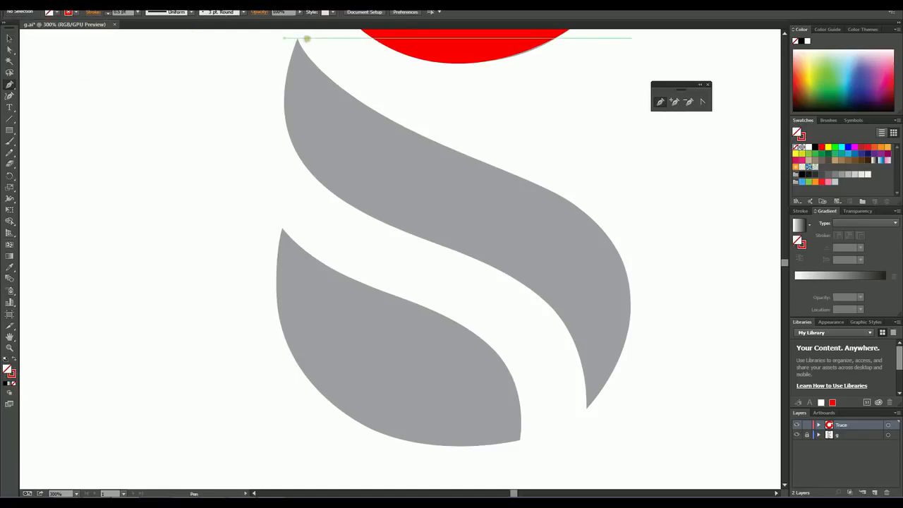
click(297, 37)
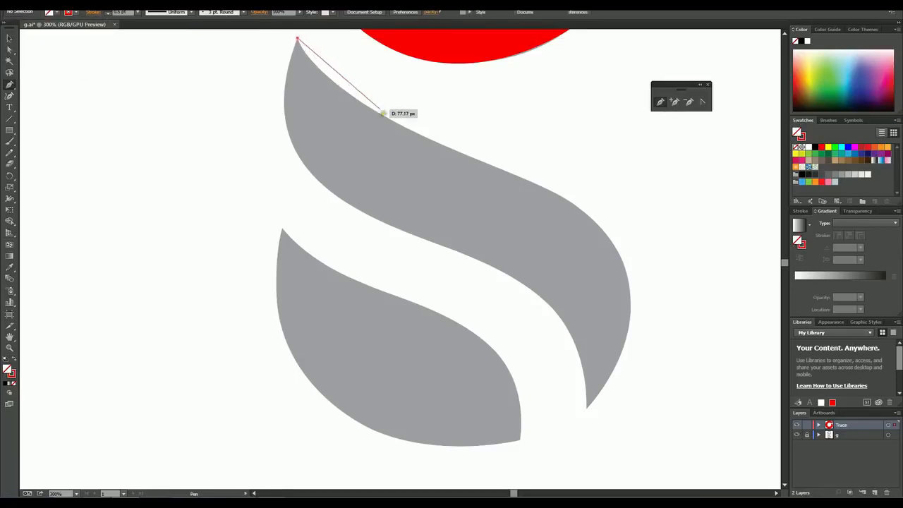
drag(393, 121, 614, 244)
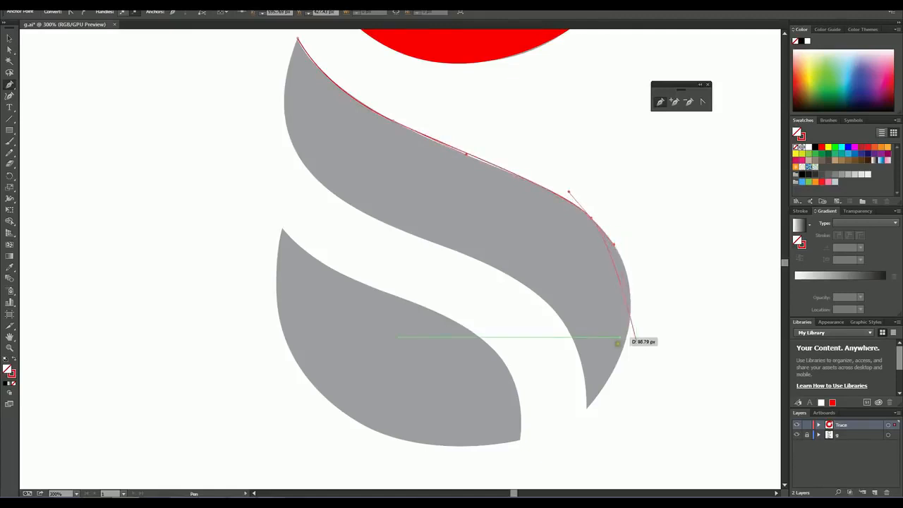
Step: Continue the path around the swash's lower tip and back along its lower edge, closing it at the upper tip
drag(625, 342, 518, 266)
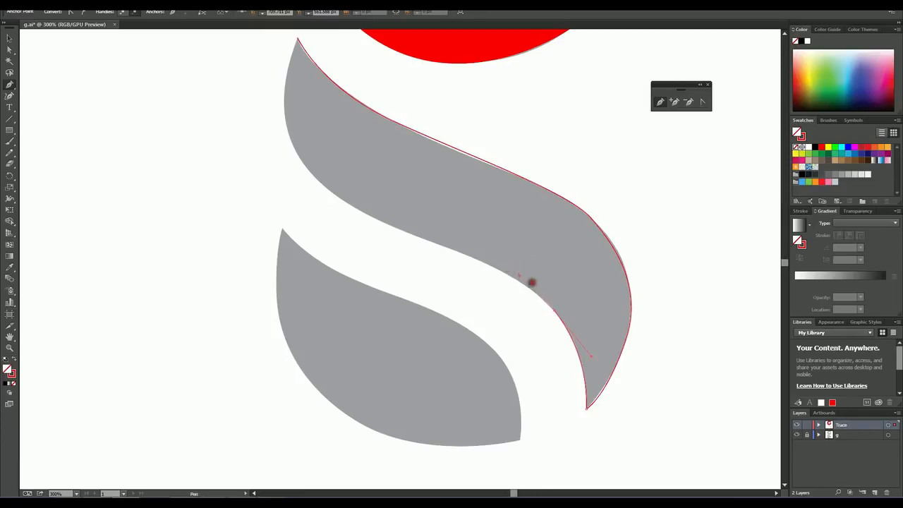
mouse_move(541, 296)
mouse_down()
mouse_move(447, 247)
mouse_move(459, 252)
mouse_move(408, 237)
mouse_up()
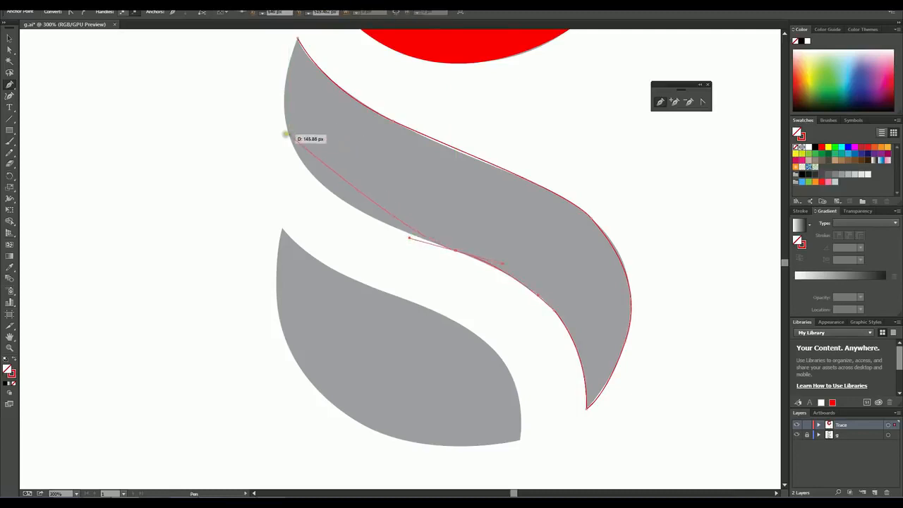
drag(287, 133, 279, 77)
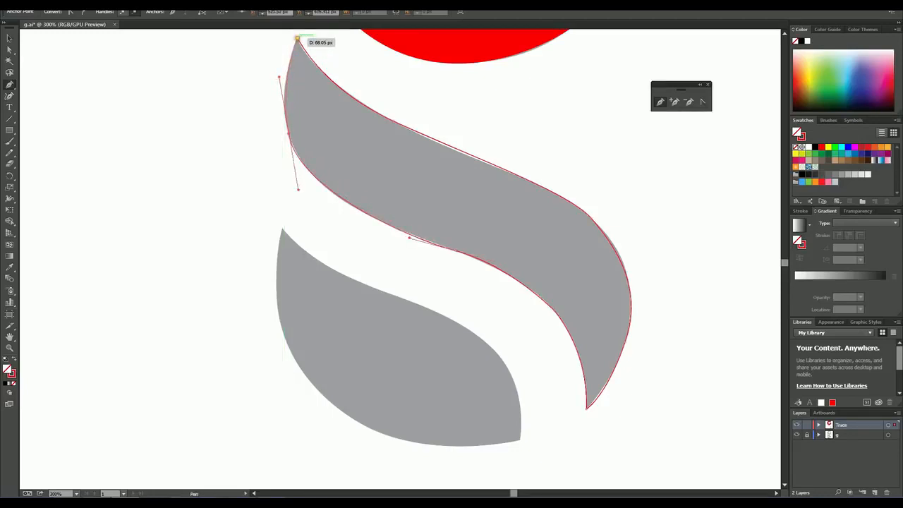
click(297, 37)
click(9, 37)
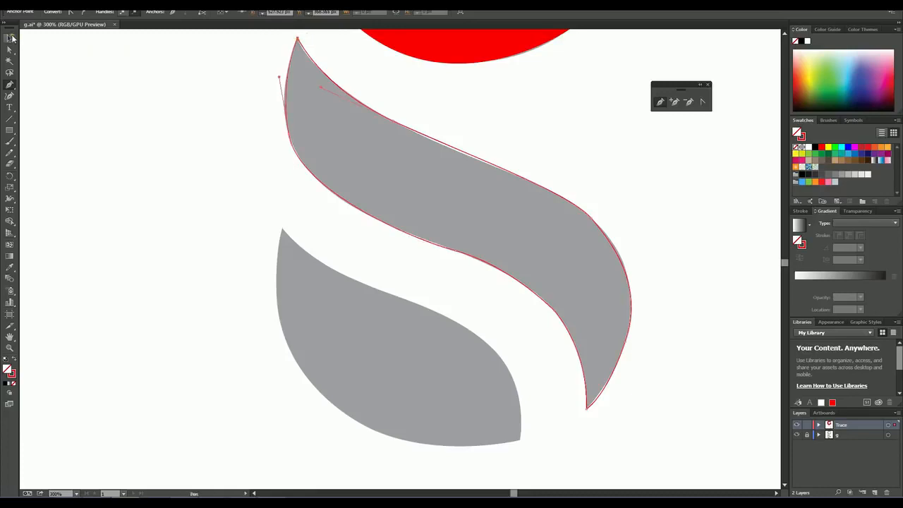
Step: Fill the traced middle swash with red at 100% zoom and deselect it
click(10, 347)
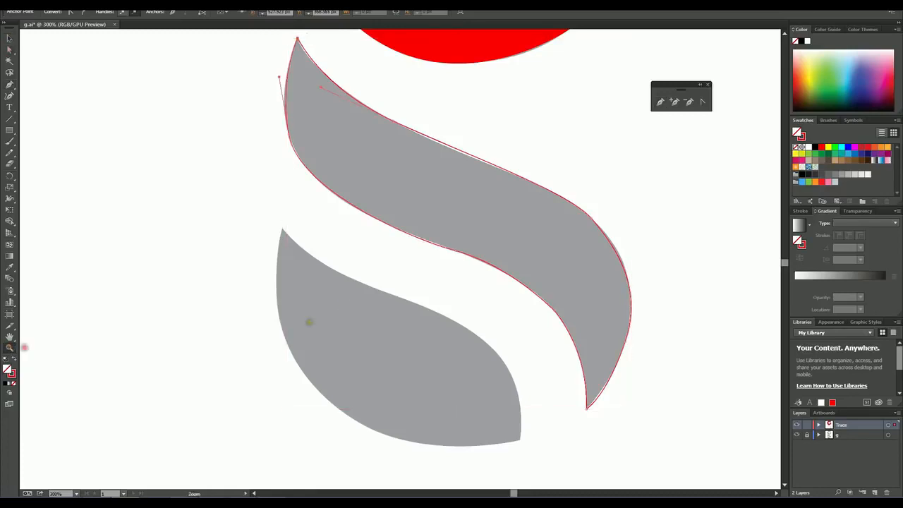
alt+click(462, 244)
alt+click(443, 255)
alt+click(367, 256)
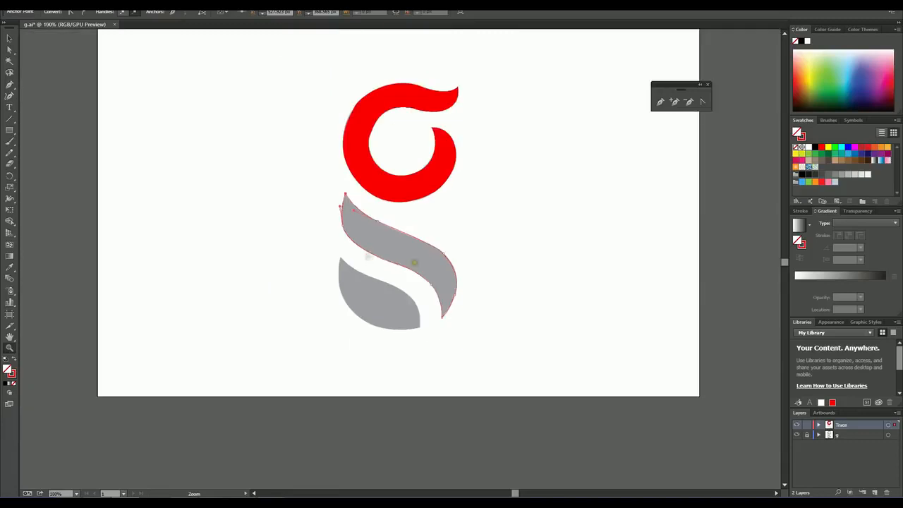
click(9, 38)
click(261, 223)
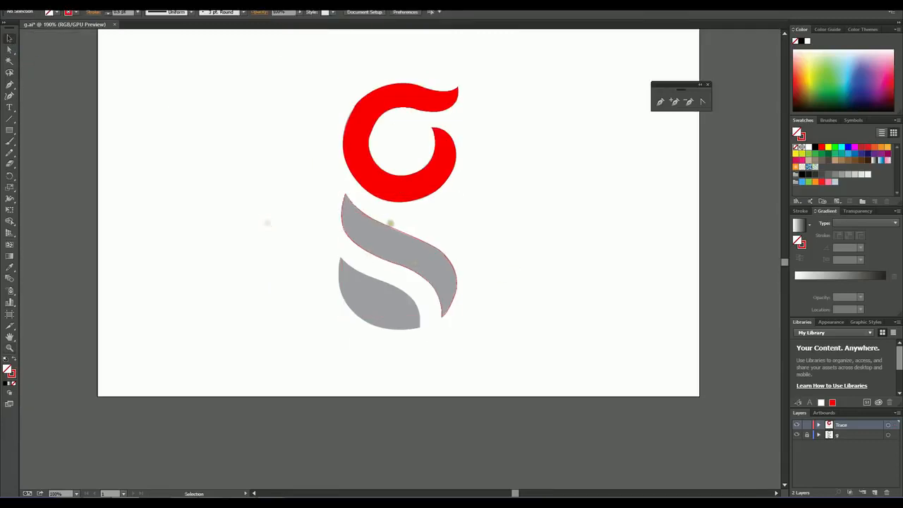
click(387, 224)
click(56, 13)
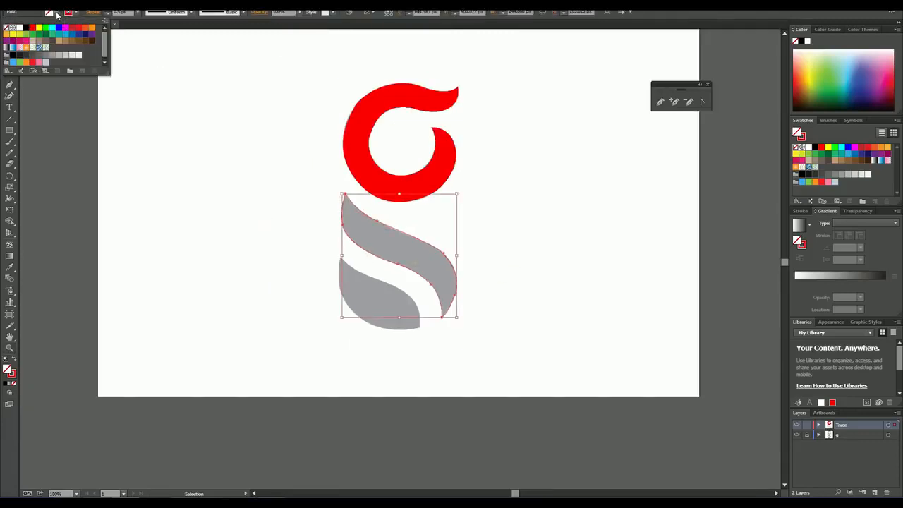
drag(32, 27, 35, 33)
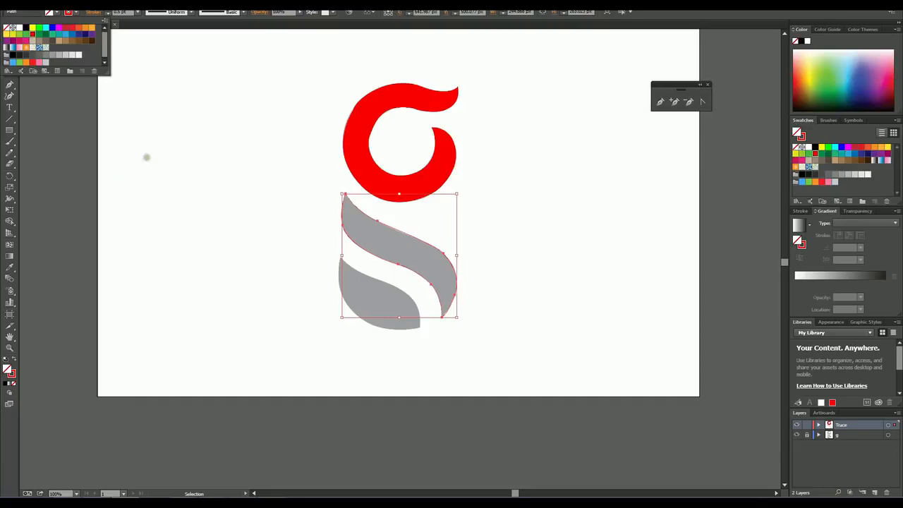
click(276, 216)
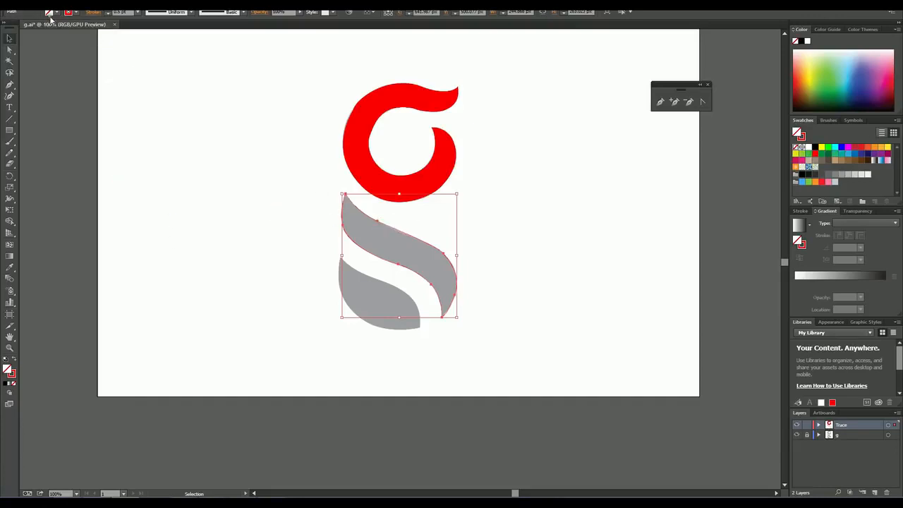
click(55, 14)
click(32, 34)
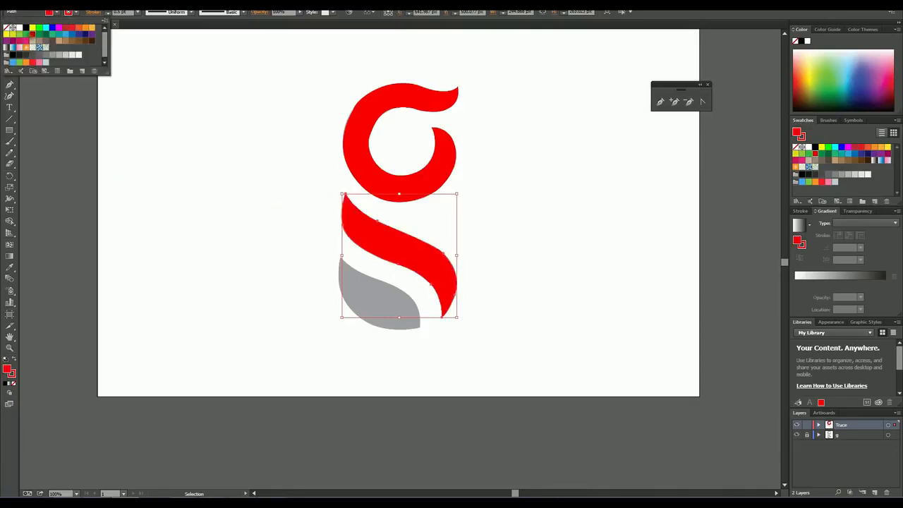
click(196, 204)
click(238, 218)
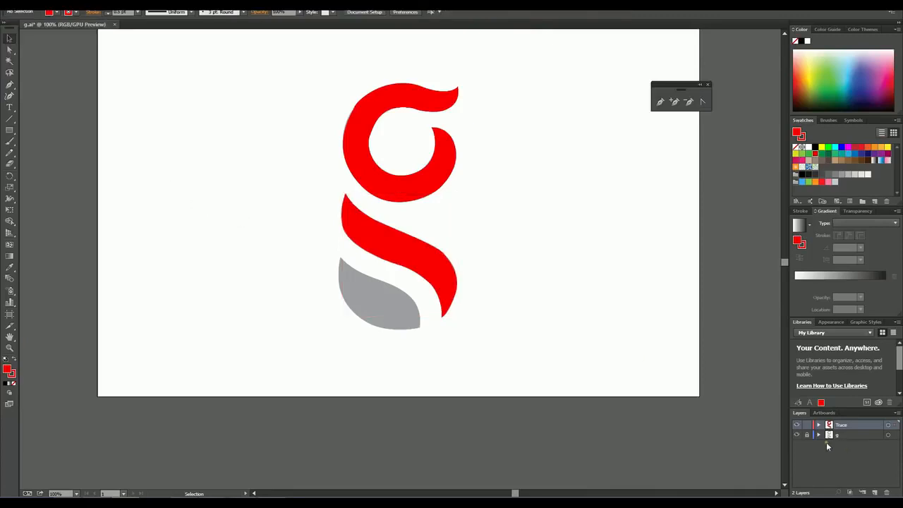
Step: Compare the tracing with the original by toggling the visibility of the g layer and the Trace layer
click(796, 435)
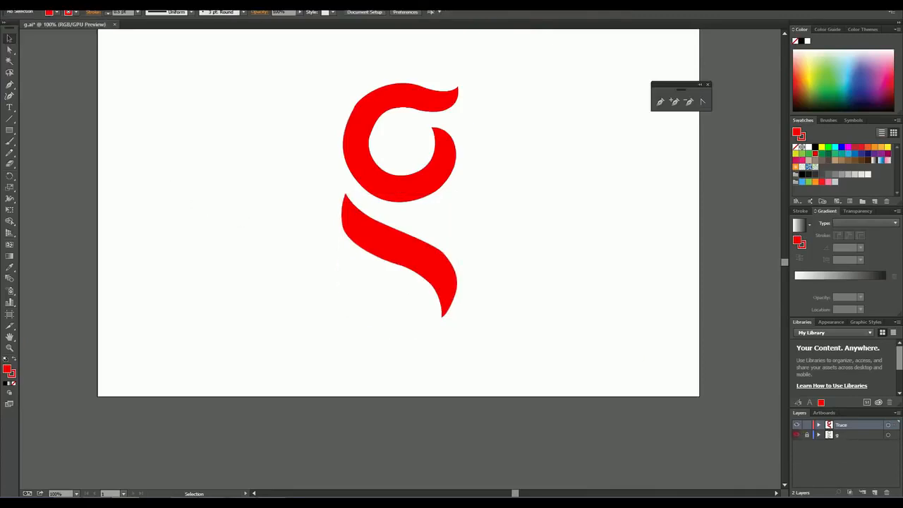
click(797, 435)
click(797, 425)
click(796, 425)
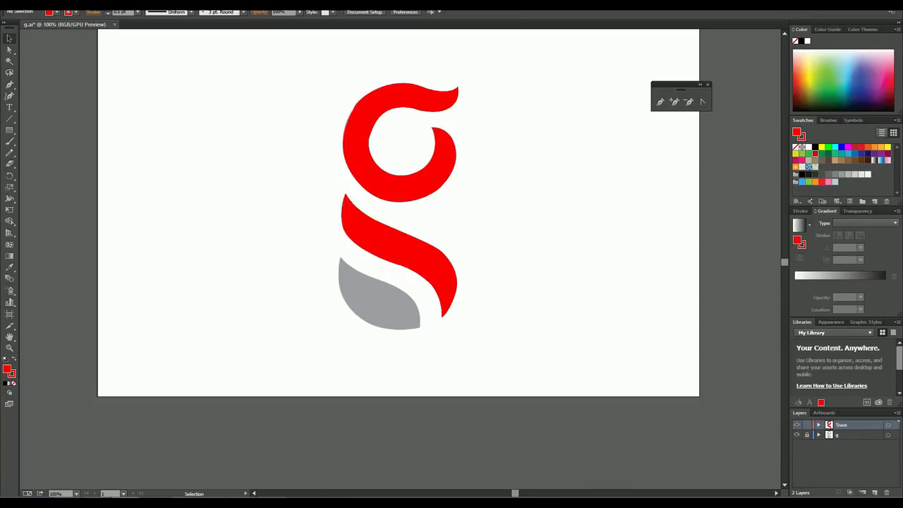
click(797, 425)
click(797, 424)
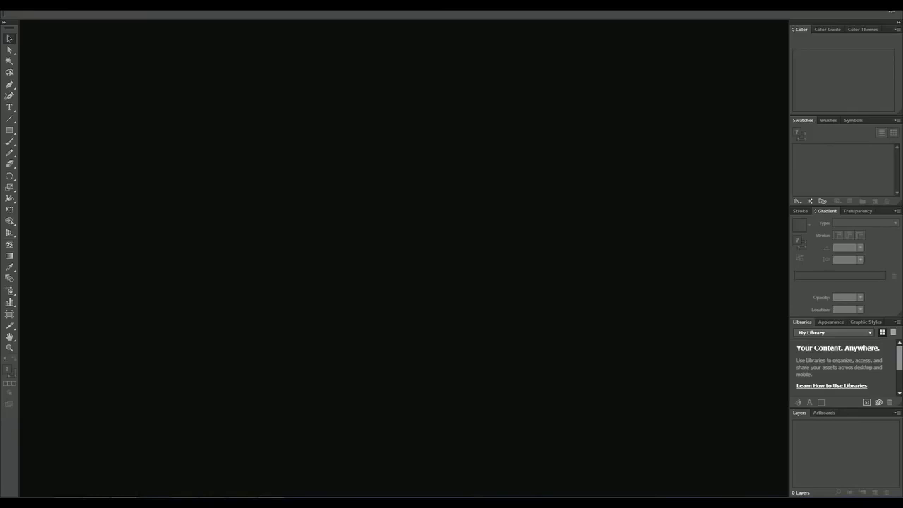
Step: Create a new document with the Print profile at Letter size, 612 by 792 pt in portrait
click(24, 6)
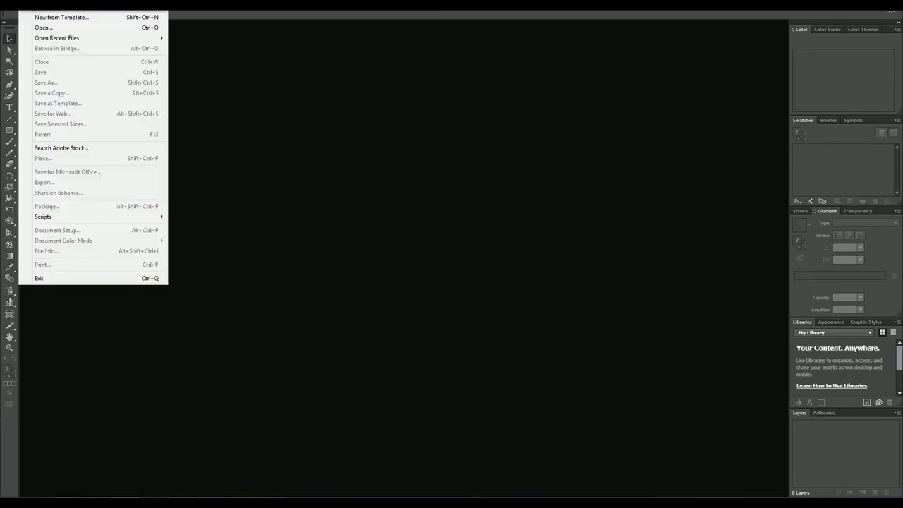
click(40, 10)
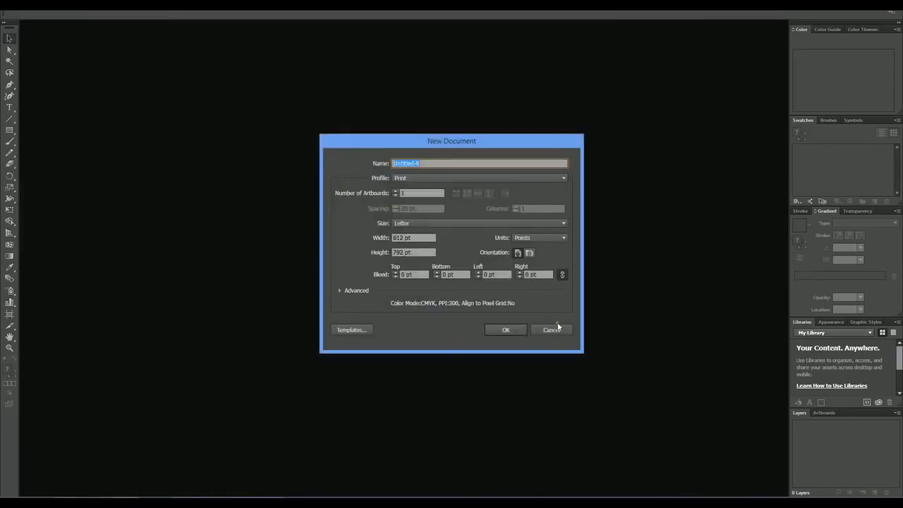
click(505, 329)
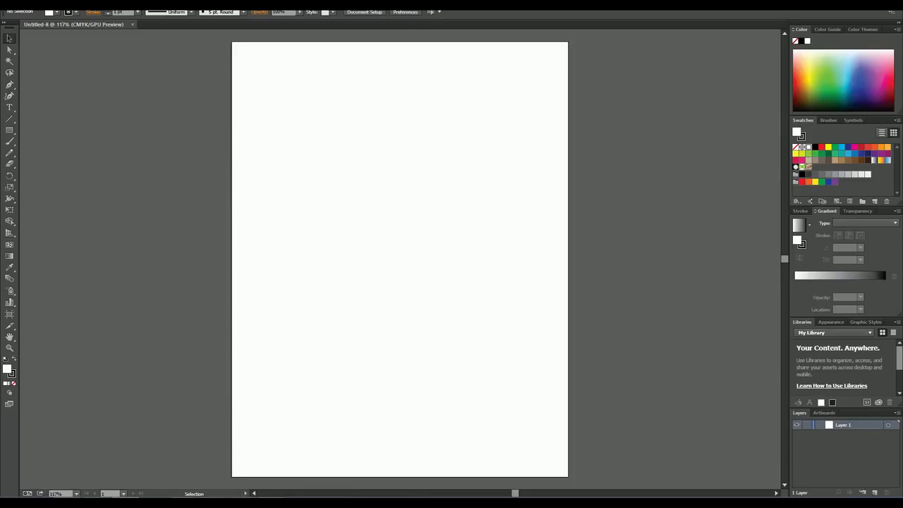
Step: Place the Dog Sketch JPEG from the Lesson 6 - All Material folder on the artboard as a linked image
click(26, 5)
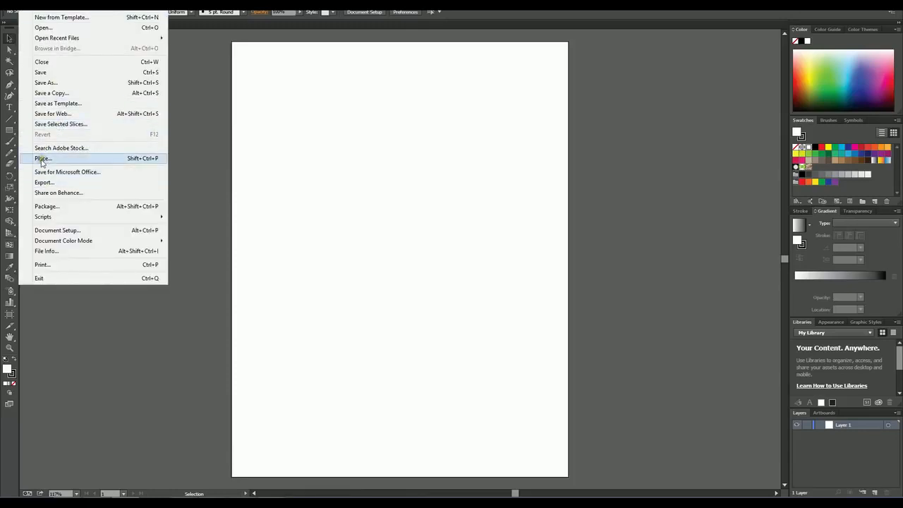
click(41, 160)
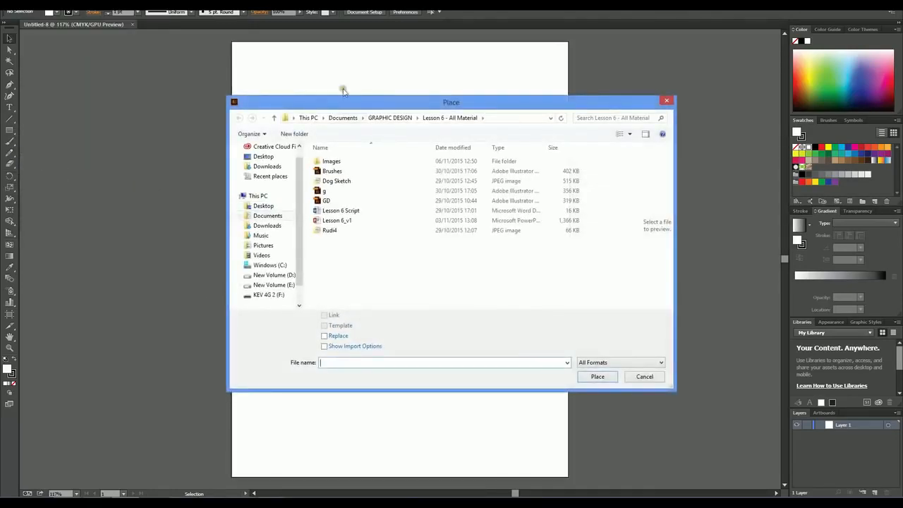
mouse_move(357, 103)
mouse_down()
mouse_move(304, 72)
mouse_move(261, 78)
mouse_up()
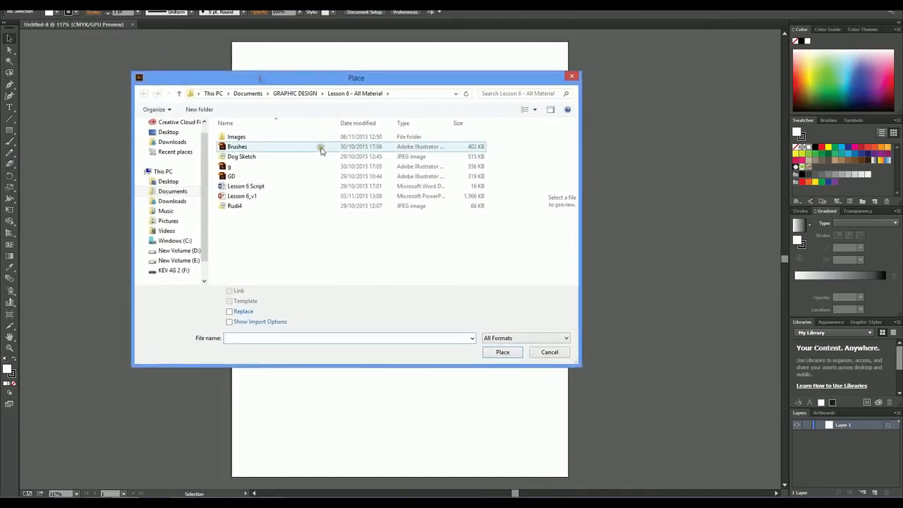
click(222, 158)
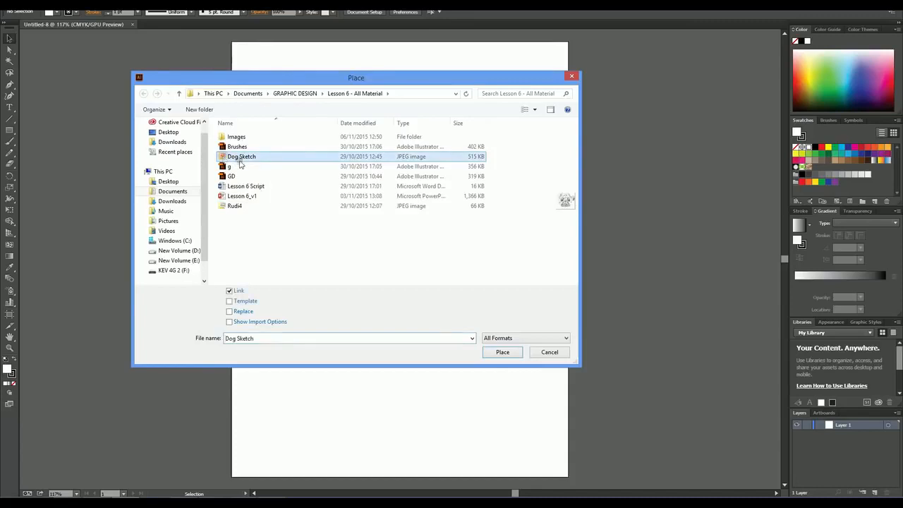
click(502, 353)
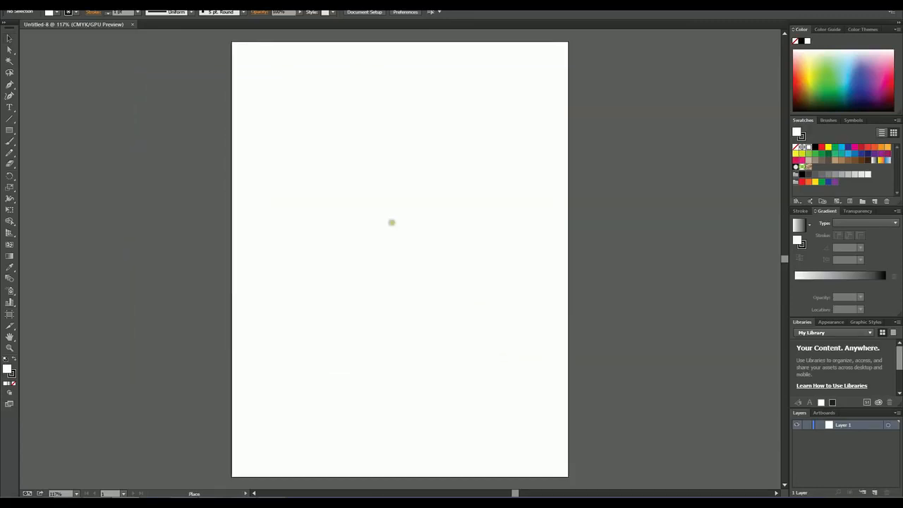
click(381, 204)
Step: Move the dog sketch over the artboard and scale it down to about 479 by 423 pt so it fits within the page
mouse_move(642, 372)
mouse_down()
mouse_move(611, 303)
mouse_move(500, 224)
mouse_move(458, 216)
mouse_up()
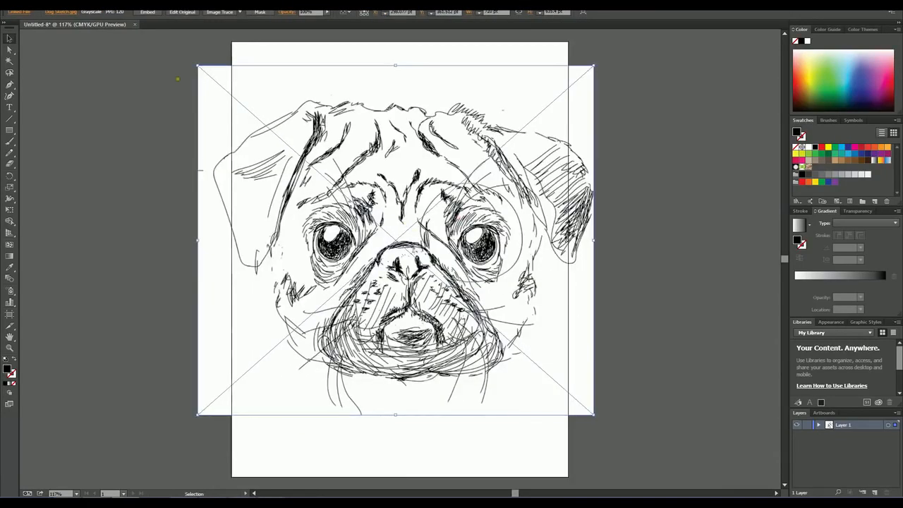
drag(196, 64, 276, 126)
drag(594, 135, 541, 159)
mouse_move(406, 275)
mouse_down()
mouse_move(397, 198)
mouse_move(400, 215)
mouse_up()
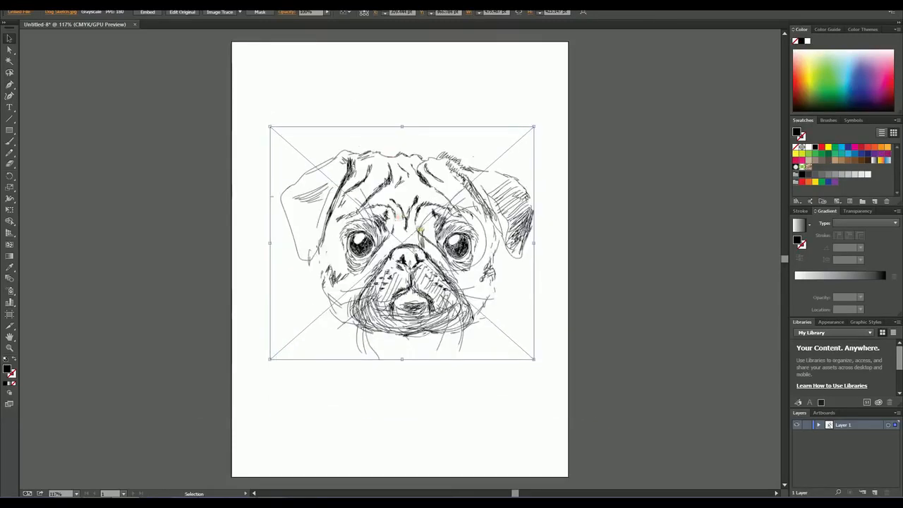
Step: Reposition the dog sketch so it is horizontally centred on the artboard, at about X 306 pt and Y 372 pt
click(613, 220)
drag(431, 270, 435, 253)
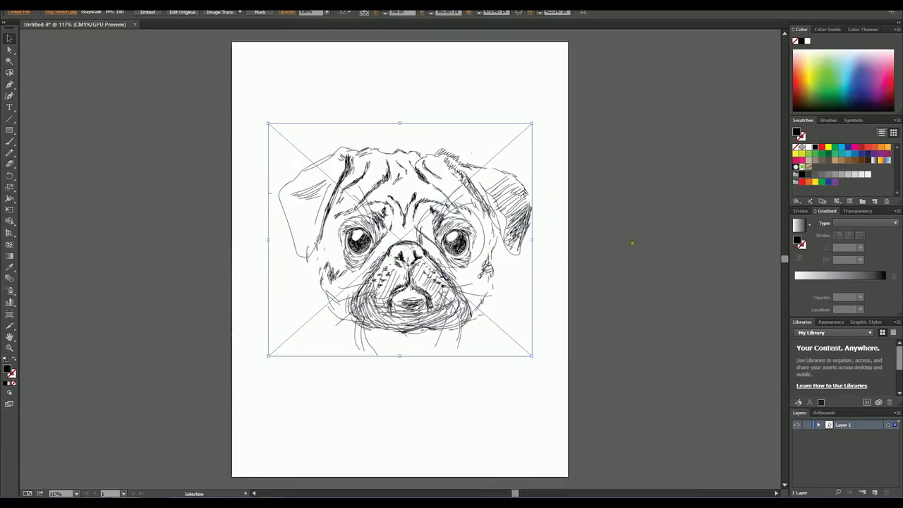
click(630, 248)
drag(410, 258, 408, 267)
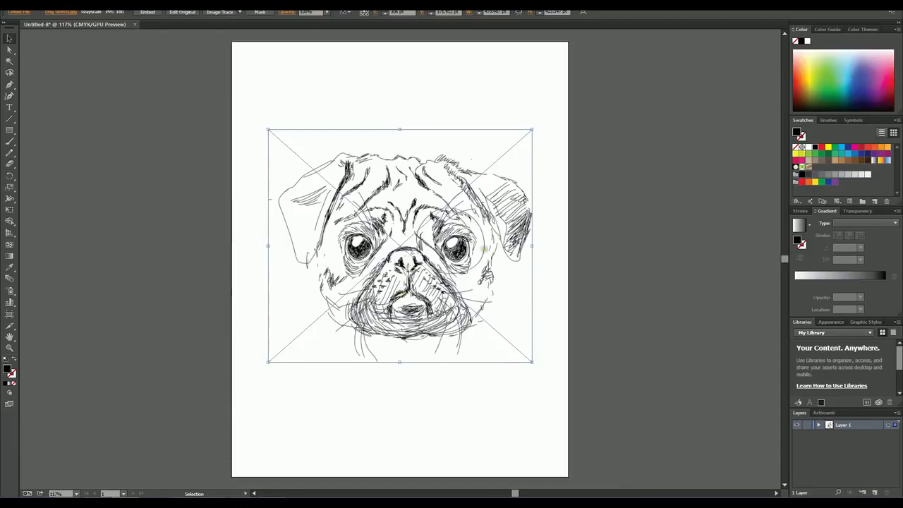
Step: Apply Image Trace to the dog sketch with the default preset and enlarge the tracing to about 542 by 478 pt
click(607, 225)
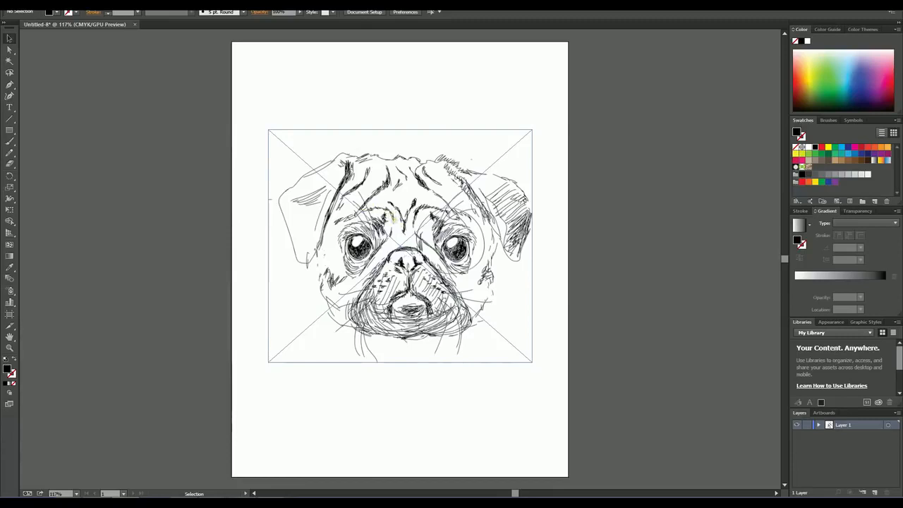
click(393, 220)
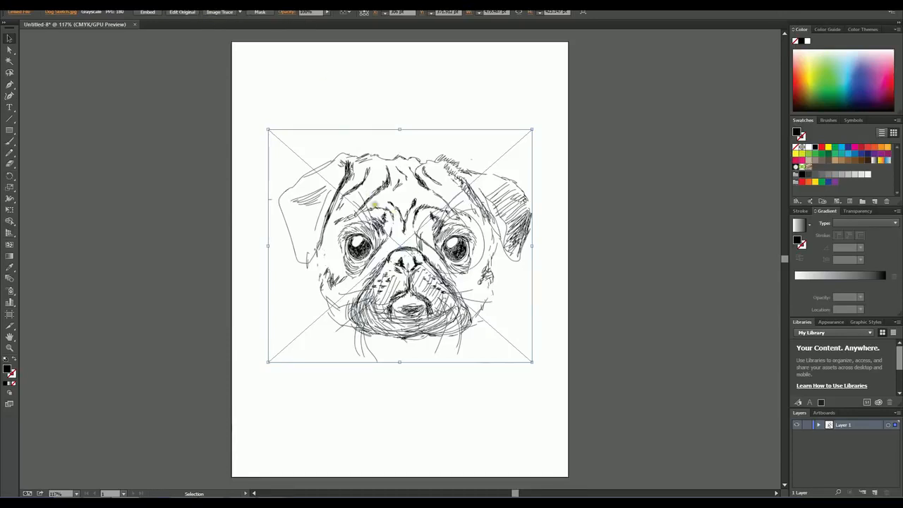
click(220, 14)
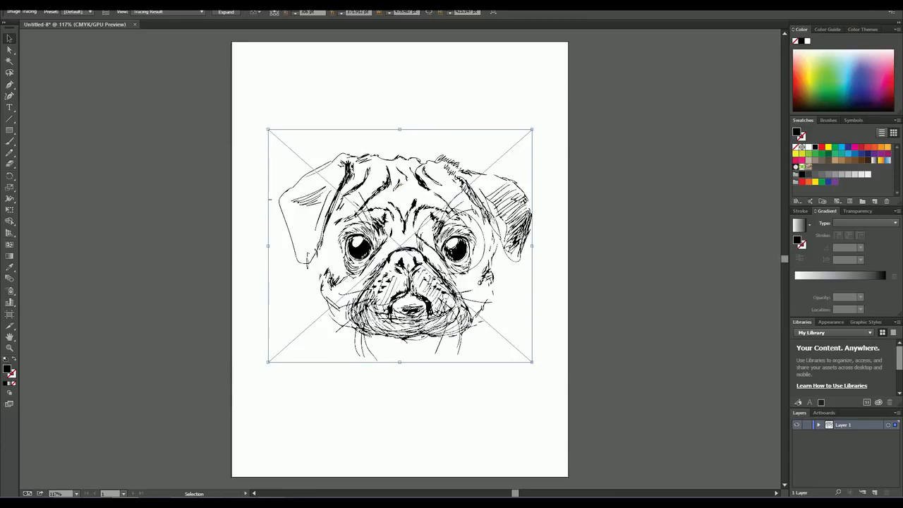
drag(382, 185, 402, 170)
drag(288, 347, 230, 379)
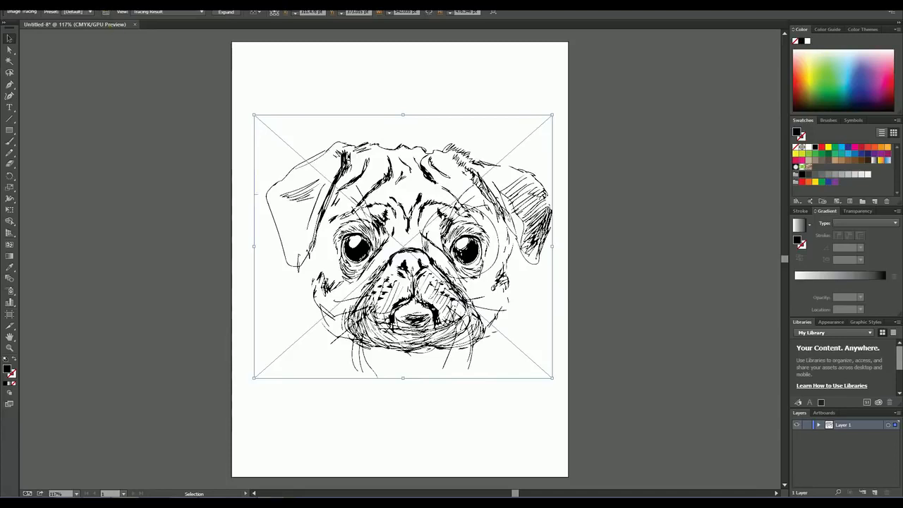
Step: Open the Image Trace settings for the dog, keep the Black and White mode, and set the threshold to 160
click(106, 12)
mouse_move(232, 121)
mouse_down()
mouse_move(480, 132)
mouse_move(676, 63)
mouse_up()
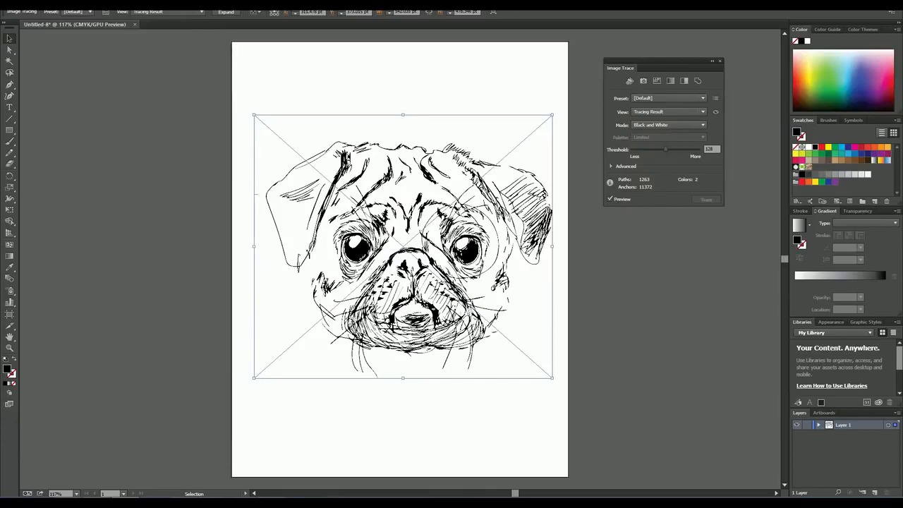
click(675, 125)
click(675, 124)
drag(665, 148, 630, 151)
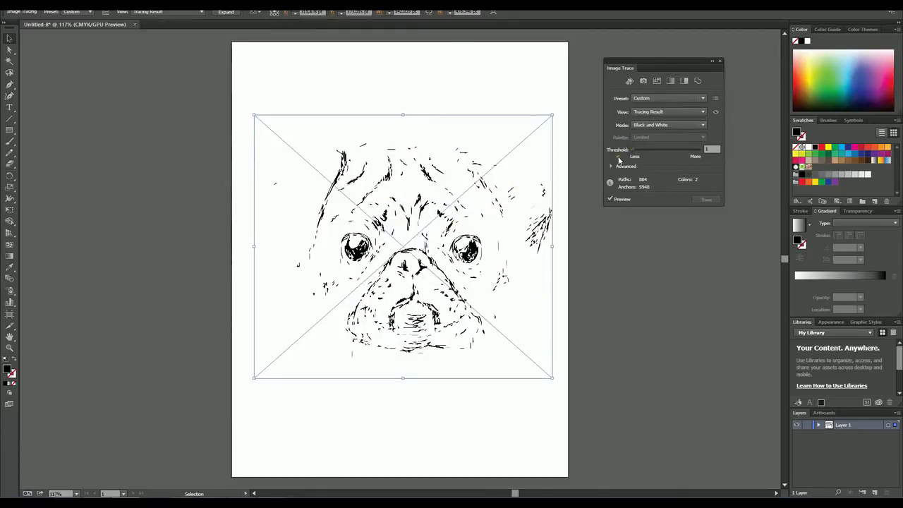
drag(663, 153, 672, 154)
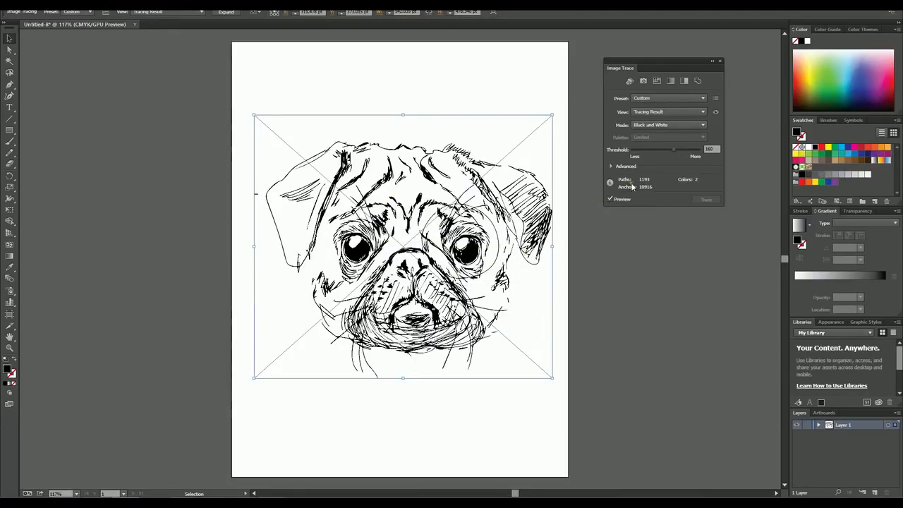
click(683, 98)
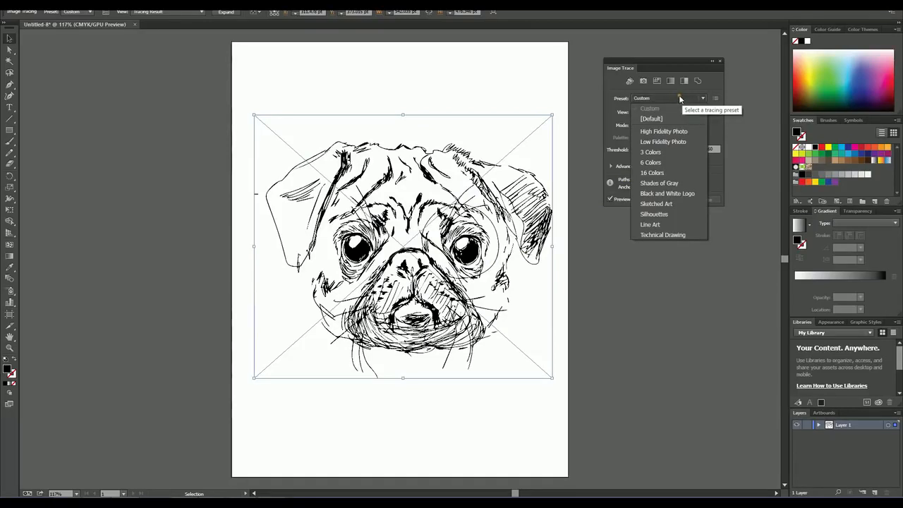
click(677, 99)
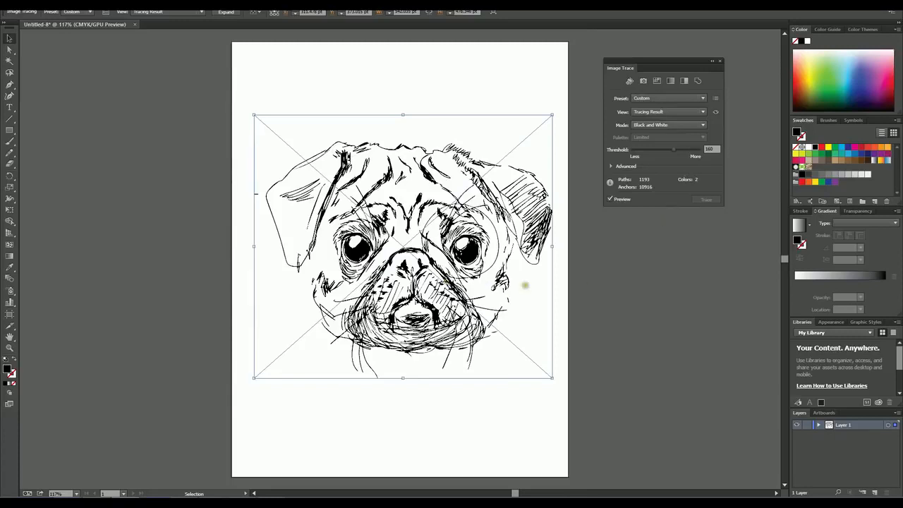
Step: Expand the dog tracing into editable vector paths and deselect it
click(583, 281)
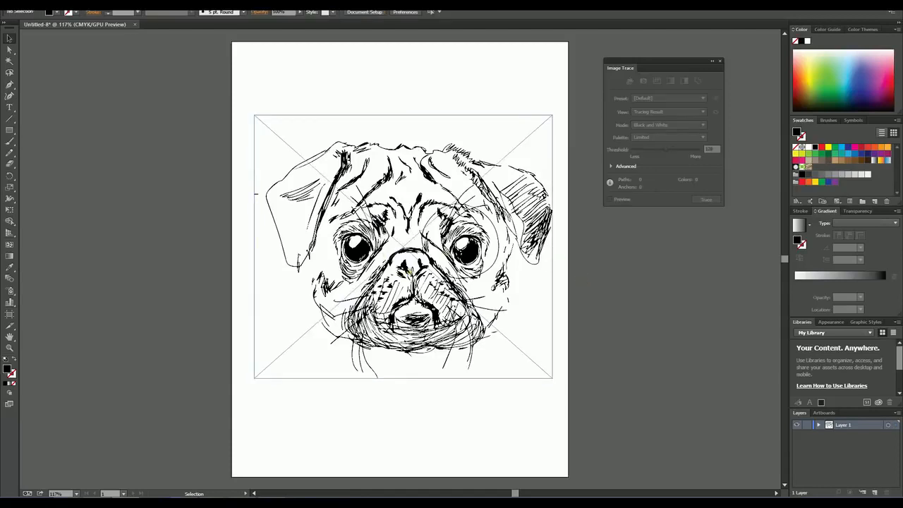
click(426, 269)
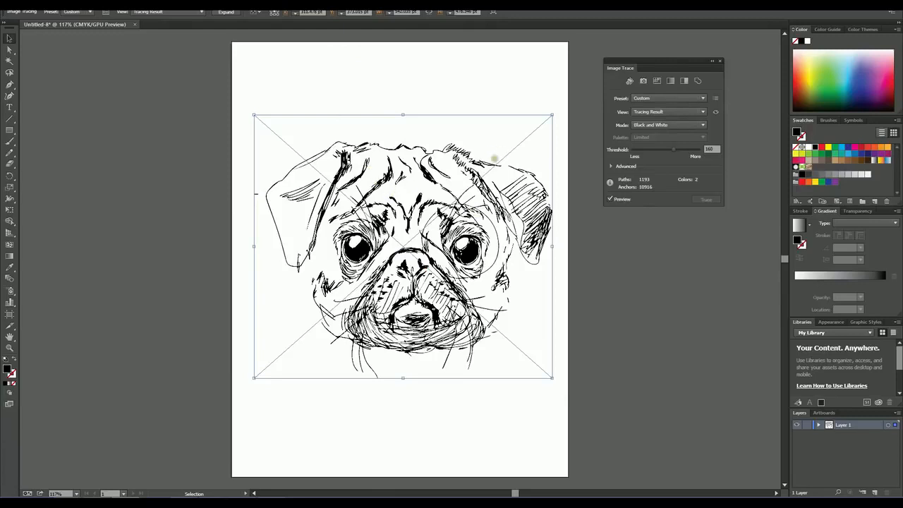
click(227, 12)
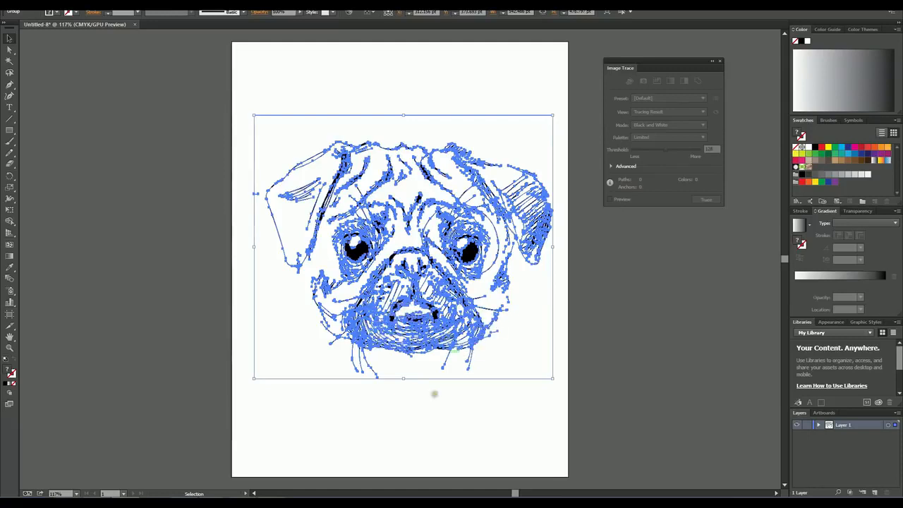
click(421, 413)
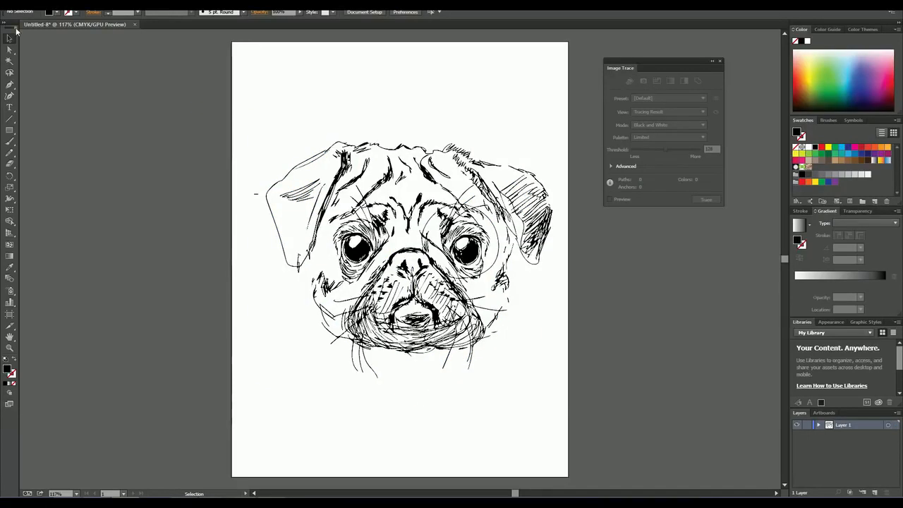
click(356, 248)
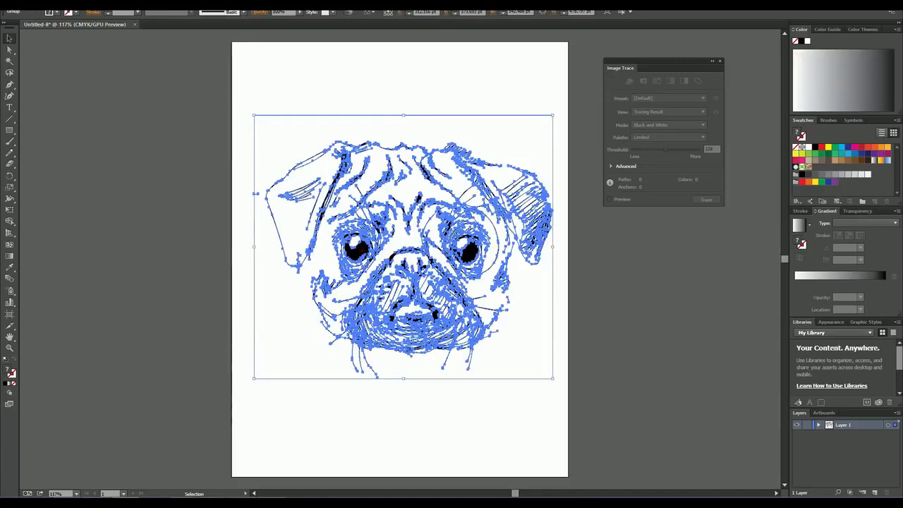
click(492, 422)
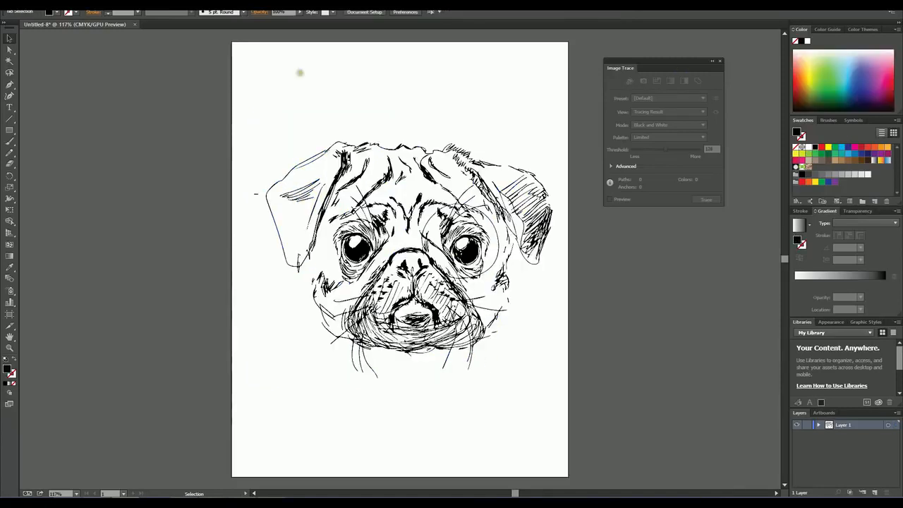
Step: Remove an anchor point from the upper outer edge of the dog's unshaded ear with the Delete Anchor Point tool
click(10, 85)
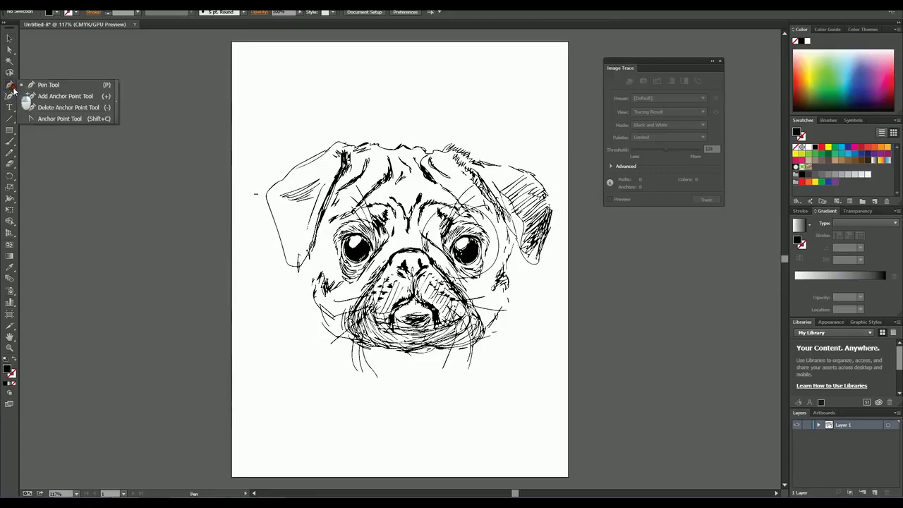
click(46, 108)
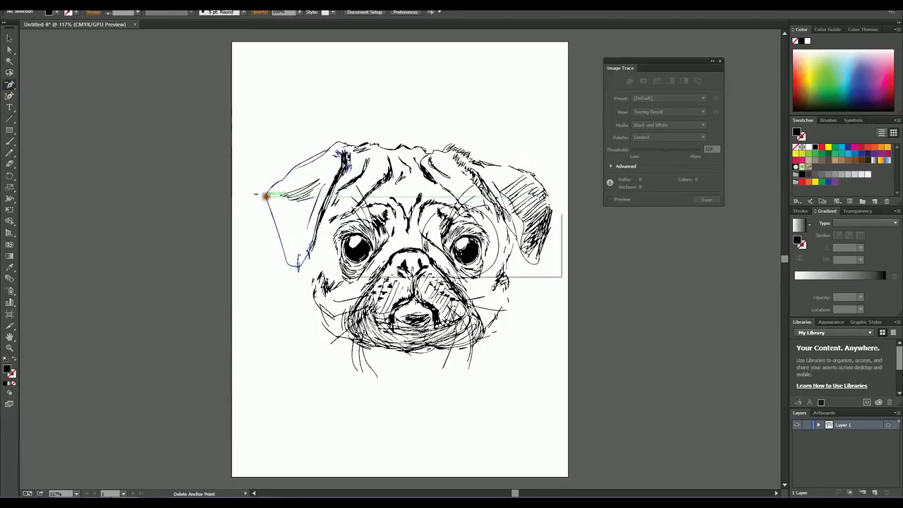
click(265, 195)
click(537, 258)
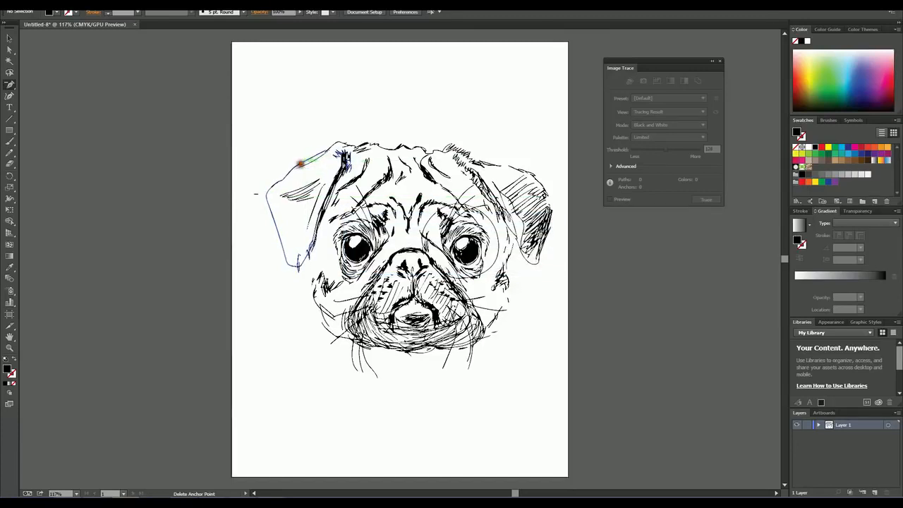
click(301, 164)
click(301, 164)
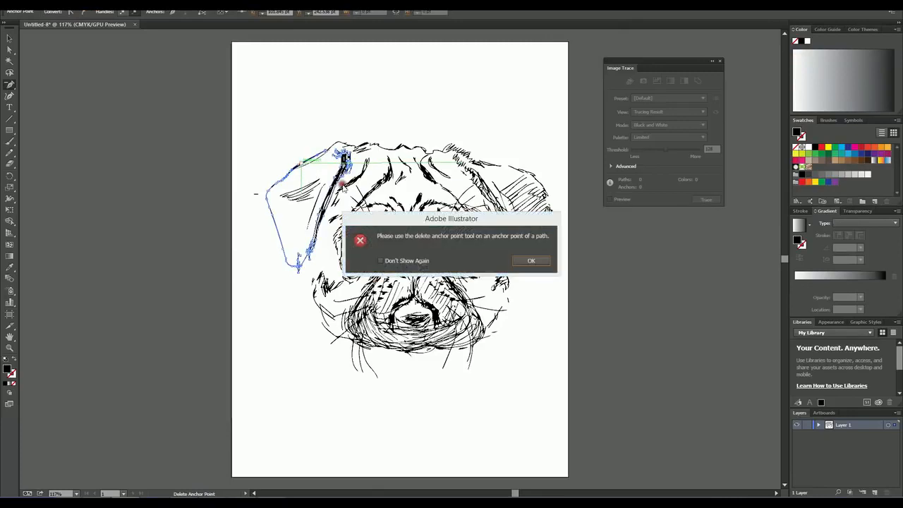
click(532, 262)
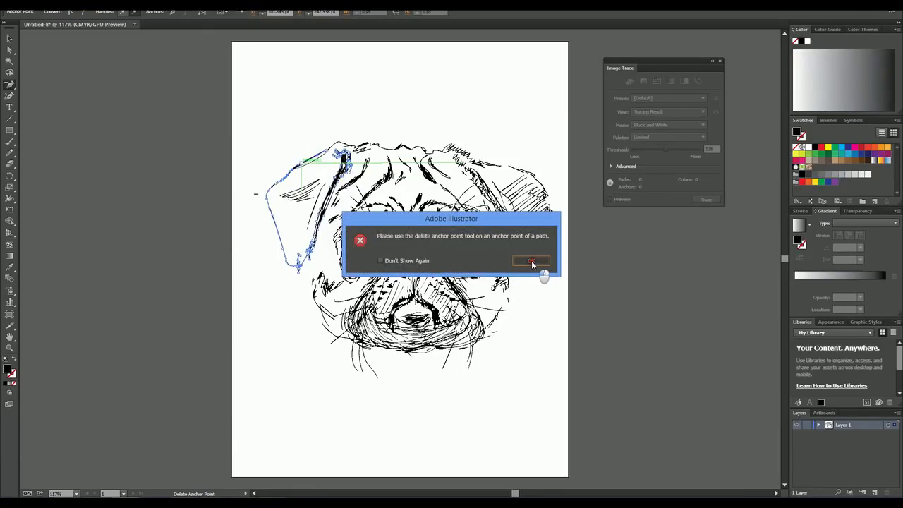
Step: Delete several anchor points around the outer corner of the dog's unshaded ear
click(10, 348)
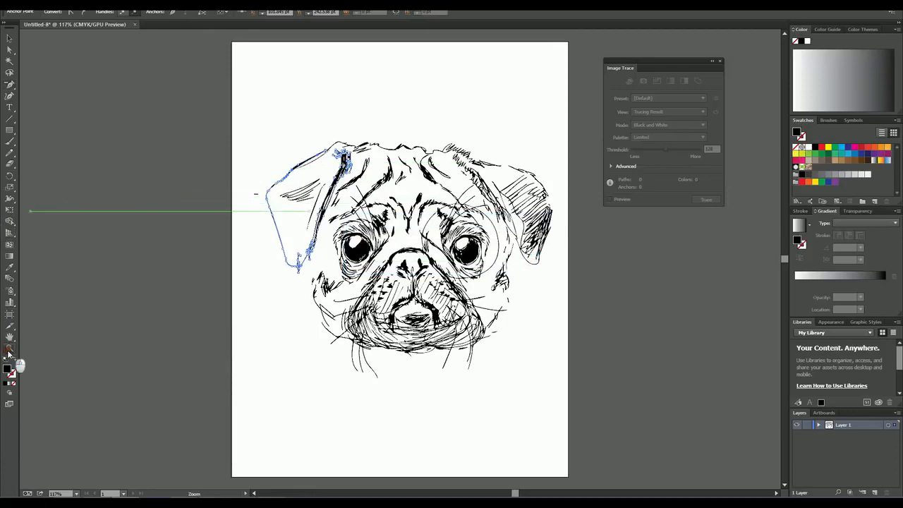
click(427, 247)
click(355, 253)
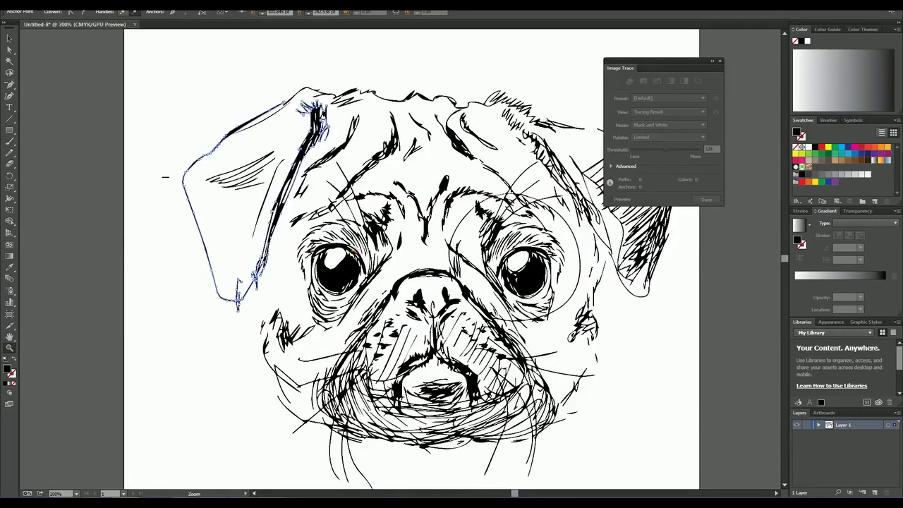
click(355, 253)
click(10, 85)
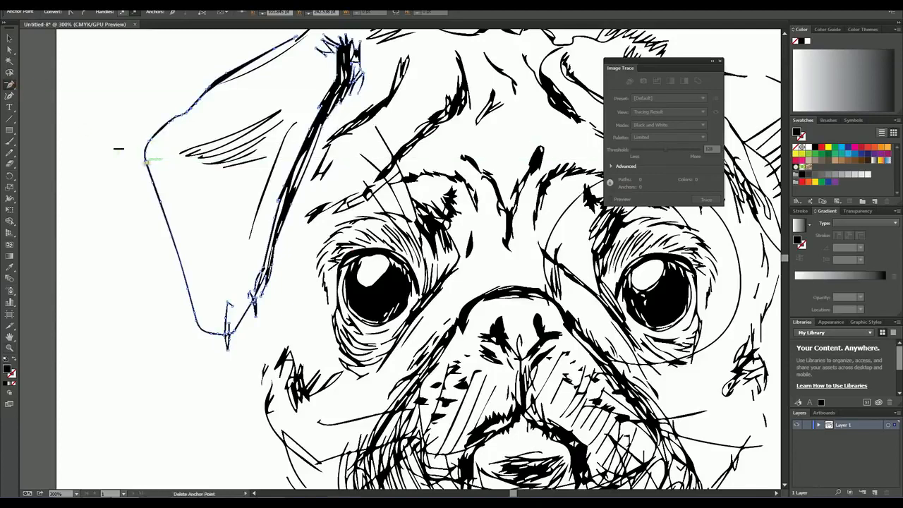
click(146, 163)
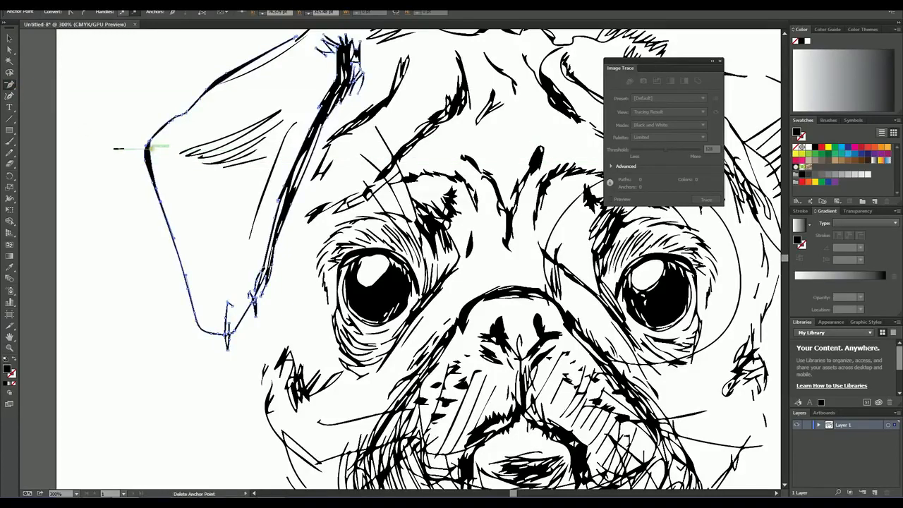
click(149, 142)
click(162, 128)
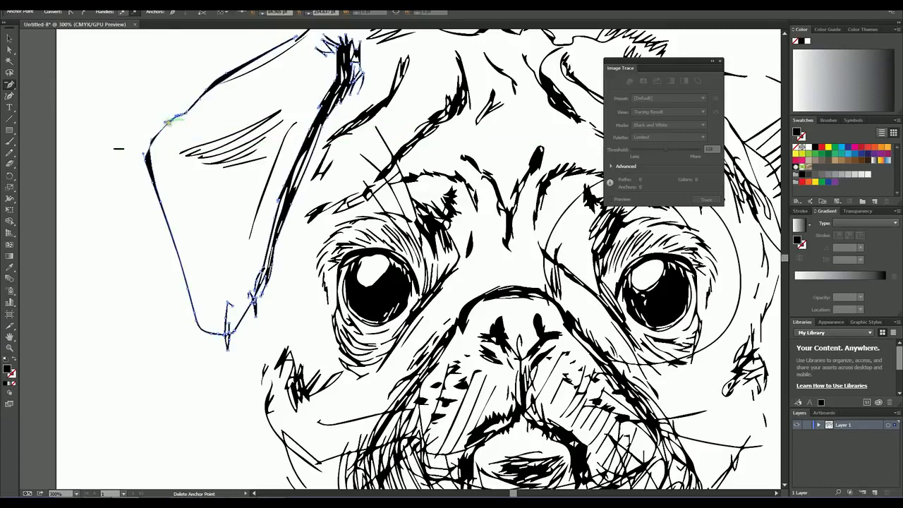
click(173, 119)
Step: Examine the whole traced dog drawing and the anchor points of its selected paths
click(9, 347)
alt+click(524, 273)
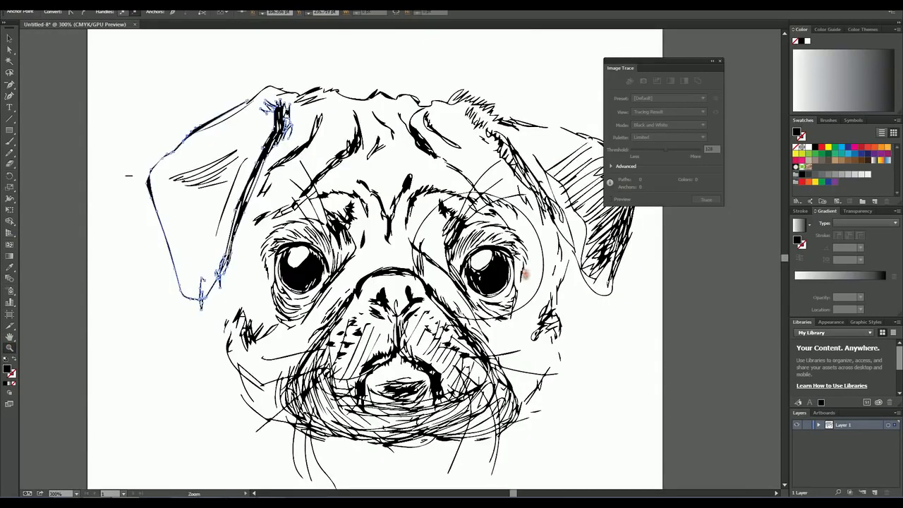
alt+click(418, 281)
alt+click(395, 286)
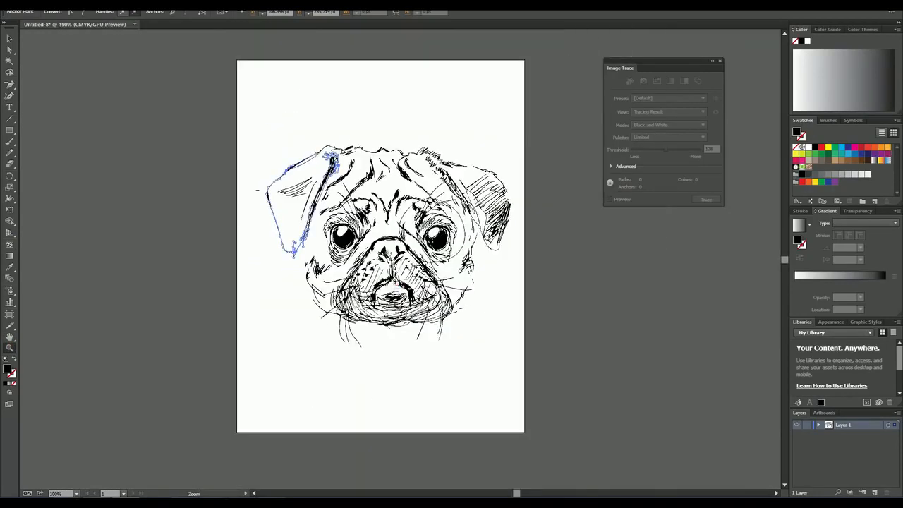
key(v)
click(372, 362)
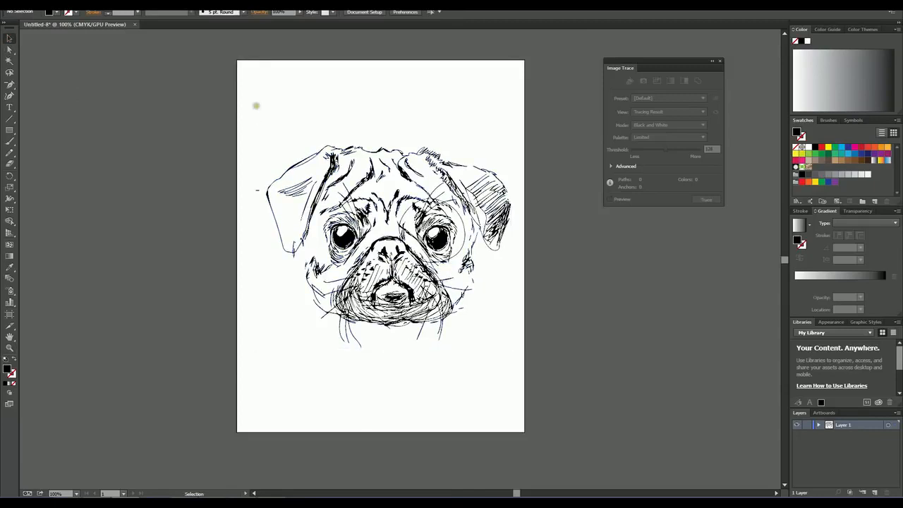
mouse_move(244, 99)
mouse_down()
mouse_move(419, 276)
mouse_move(560, 369)
mouse_up()
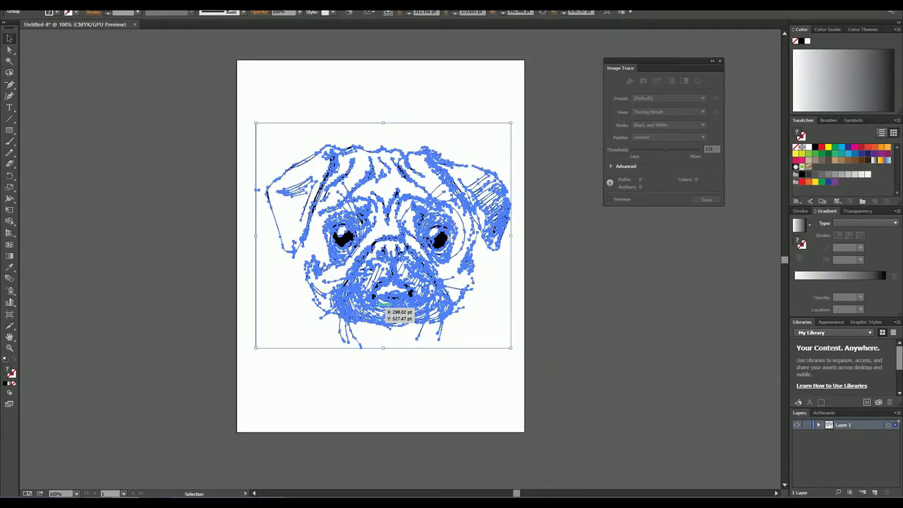
click(363, 404)
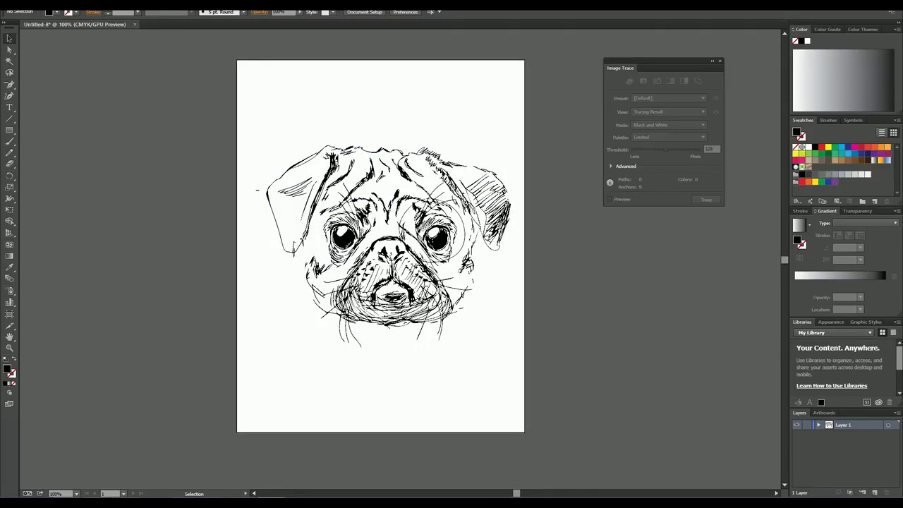
Step: Create another blank portrait CMYK document with the settings offered
click(28, 4)
click(40, 8)
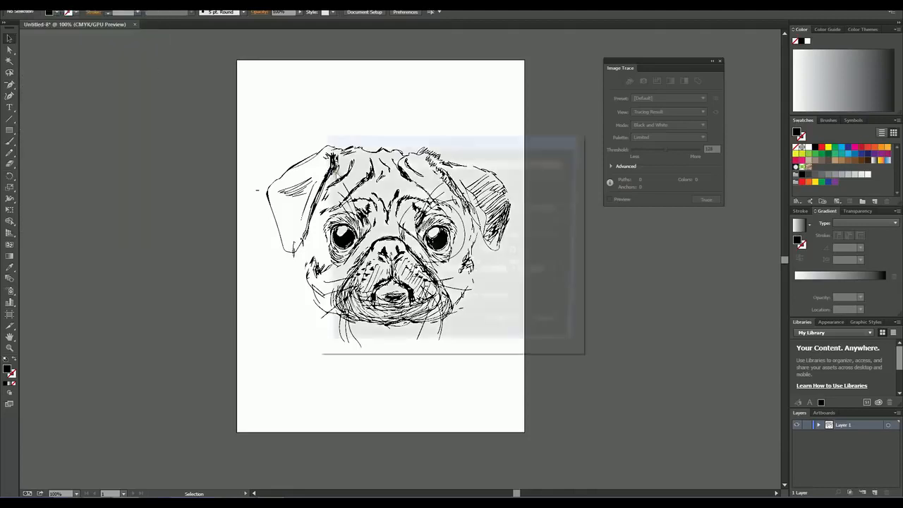
click(515, 330)
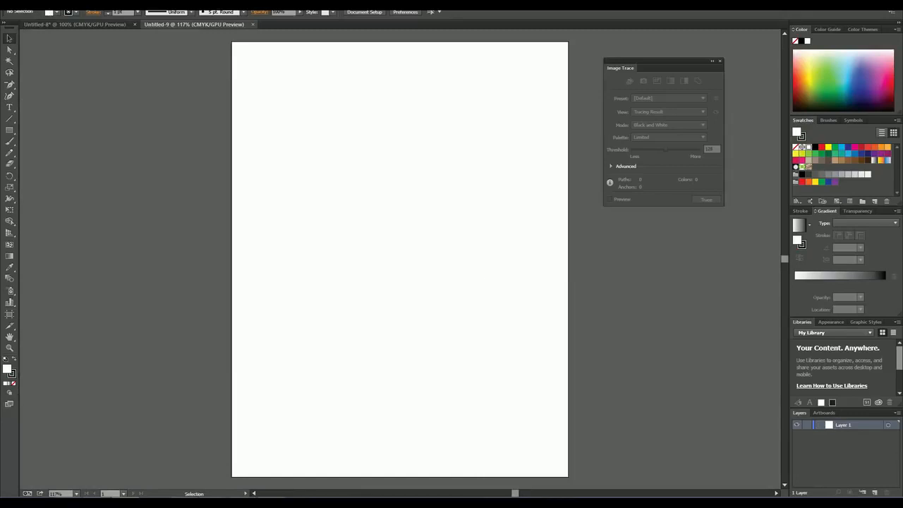
Step: Place the Rudi4 JPEG as a linked image and move it to fill most of the artboard, nearly centred between its sides
click(35, 4)
click(57, 158)
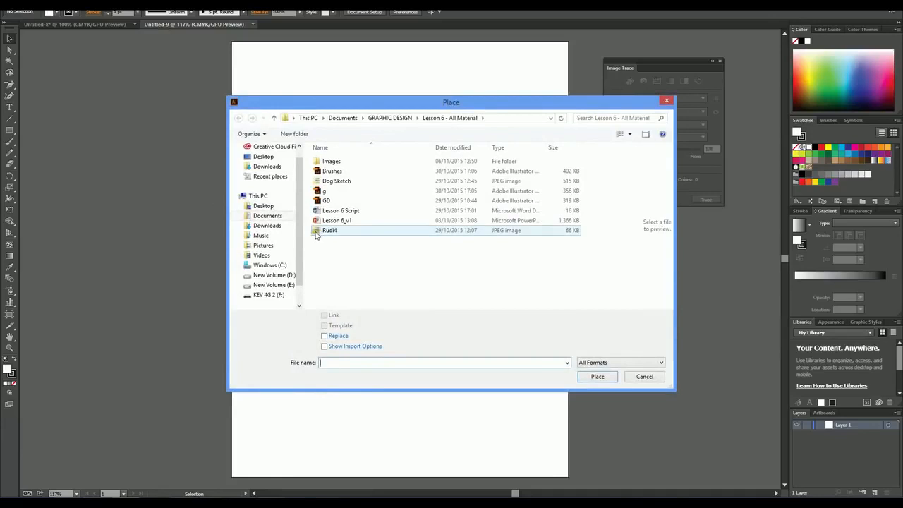
click(316, 233)
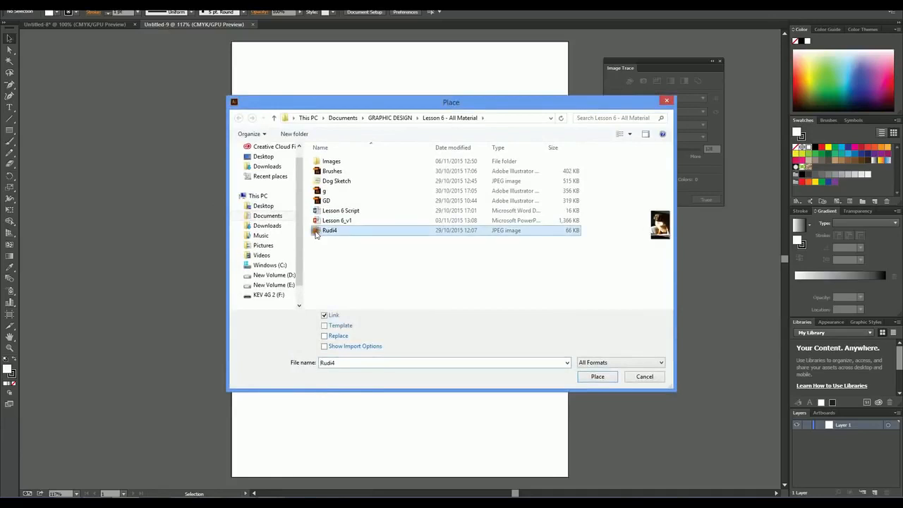
click(596, 377)
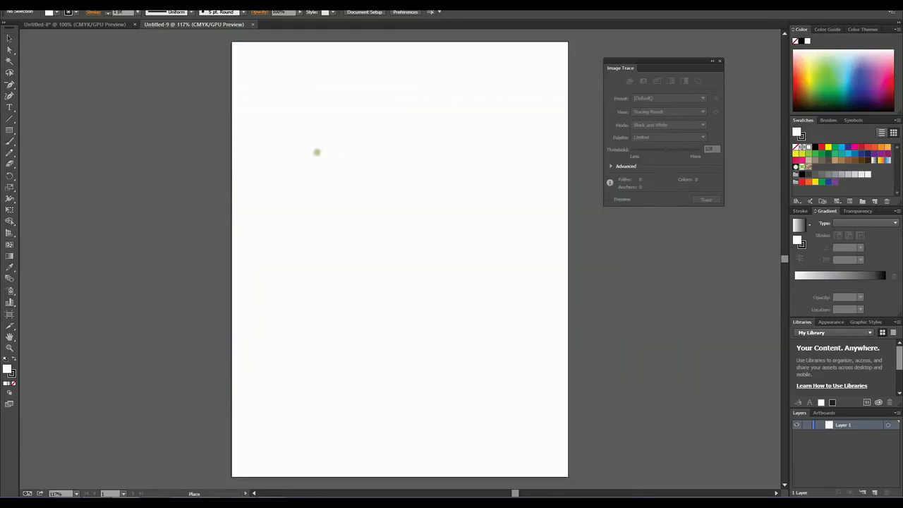
click(337, 152)
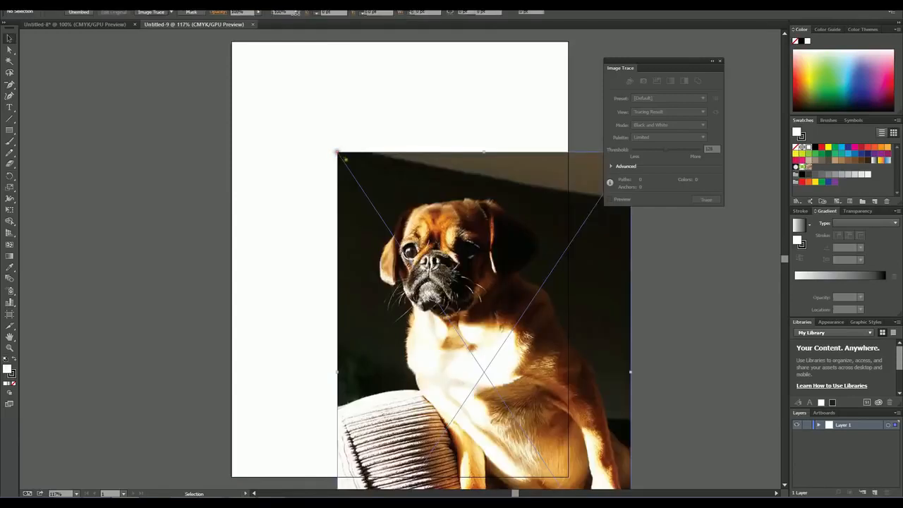
drag(554, 374, 466, 257)
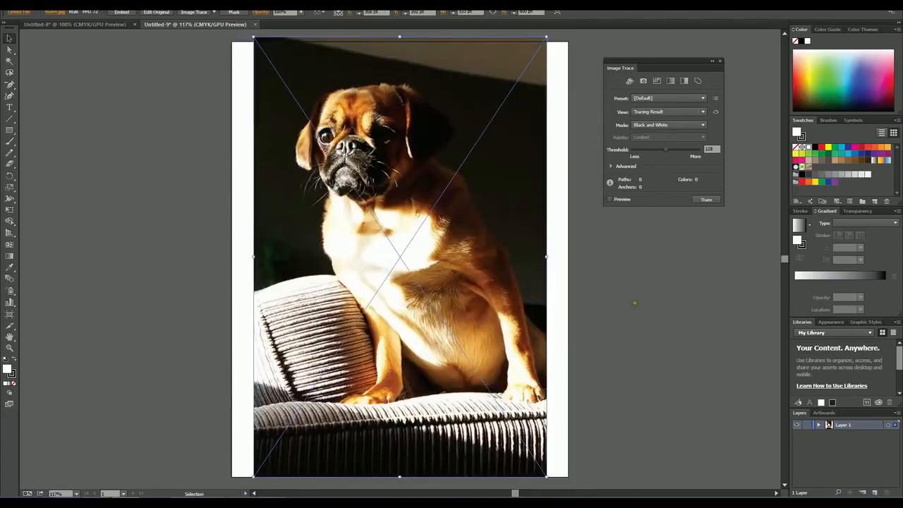
click(632, 299)
click(314, 54)
drag(415, 206, 407, 206)
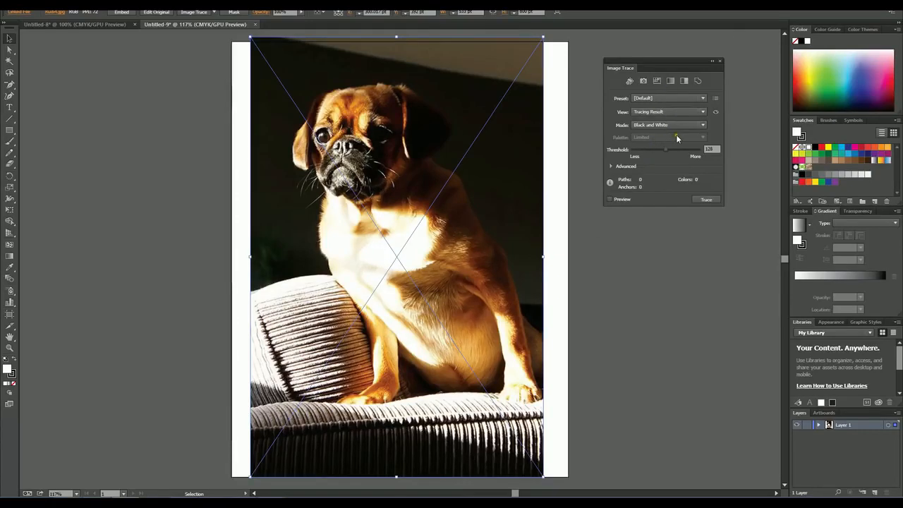
Step: Image-trace the placed dog photo with the default settings and show the advanced tracing options
click(720, 61)
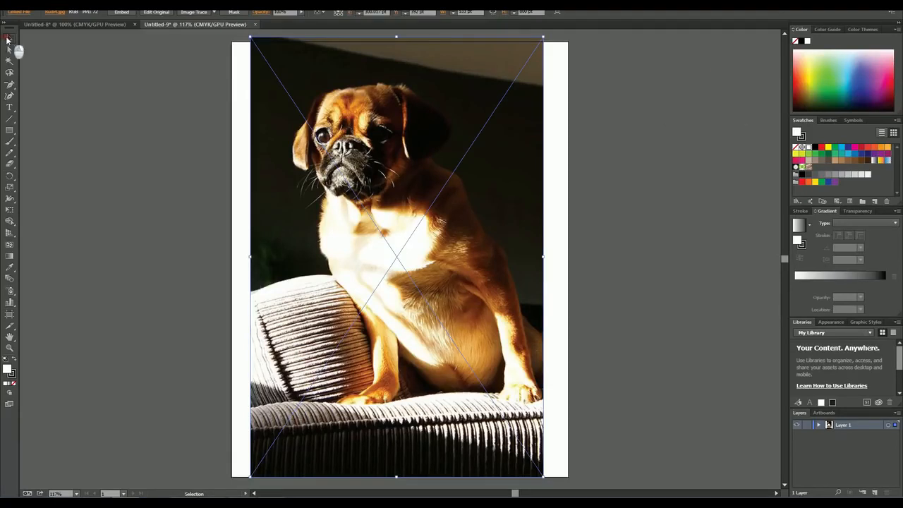
click(613, 237)
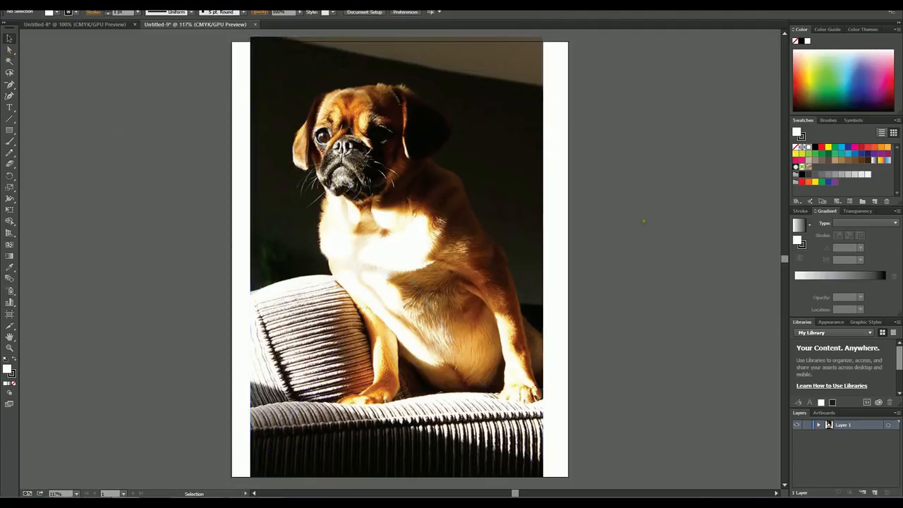
click(399, 203)
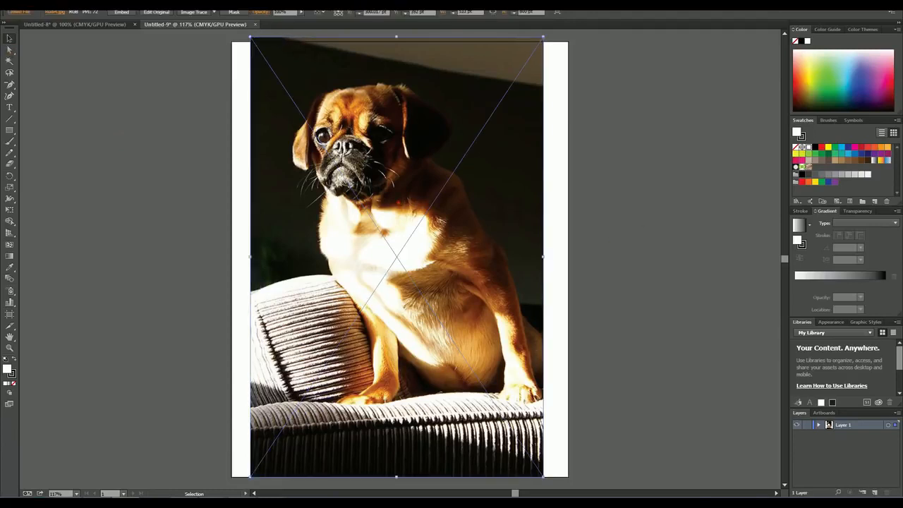
click(195, 13)
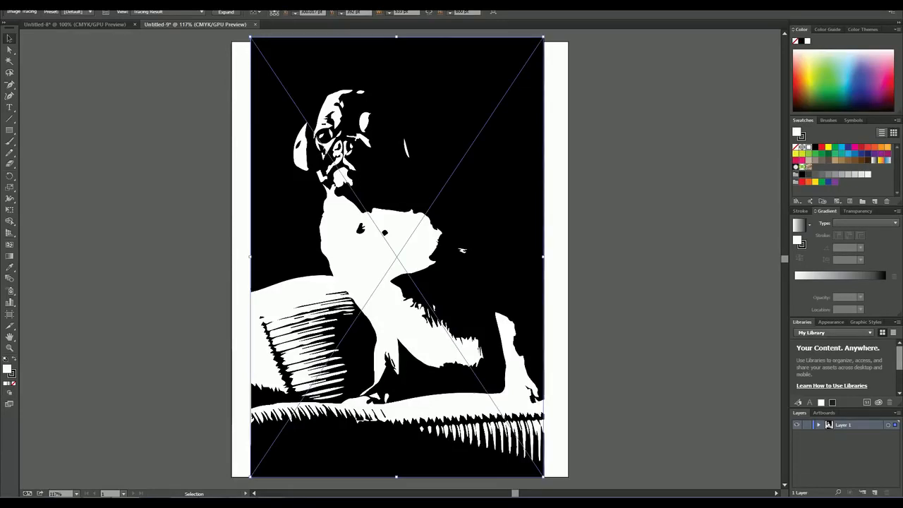
click(104, 14)
drag(659, 68, 653, 69)
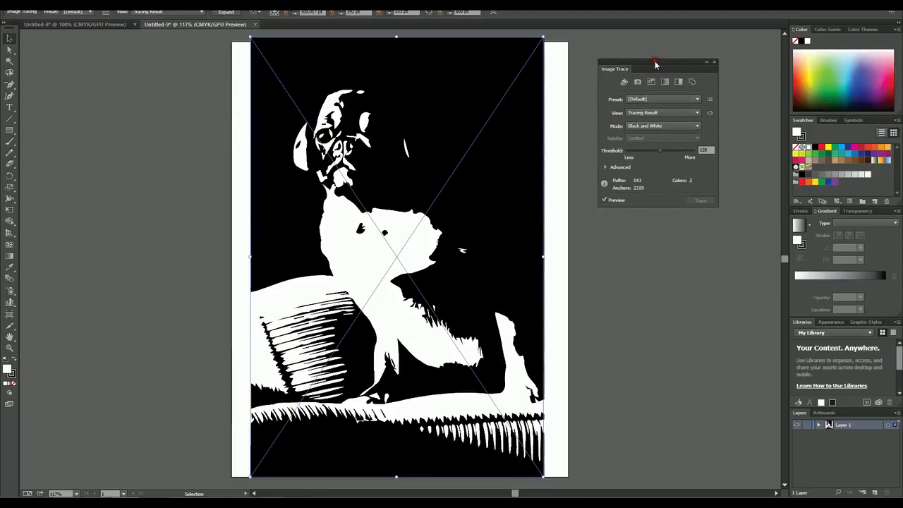
click(605, 167)
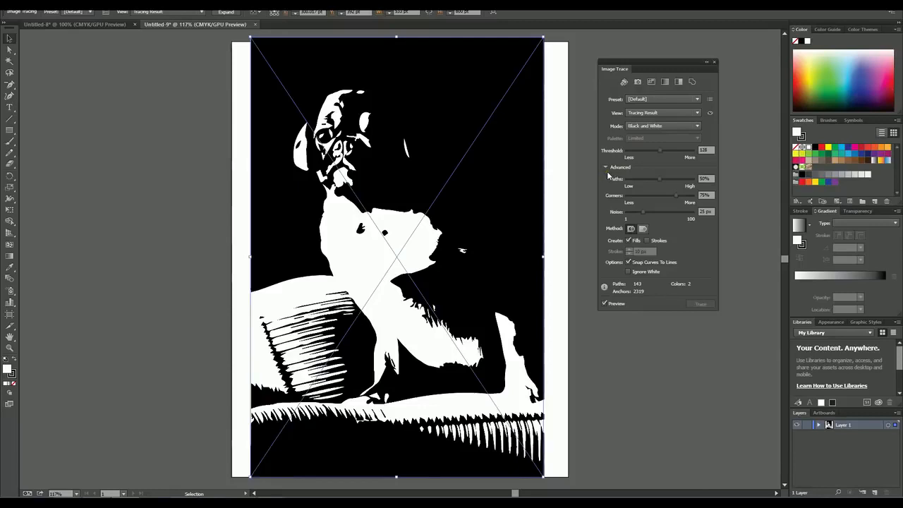
Step: Switch the tracing mode to Color and look through the available presets
click(663, 127)
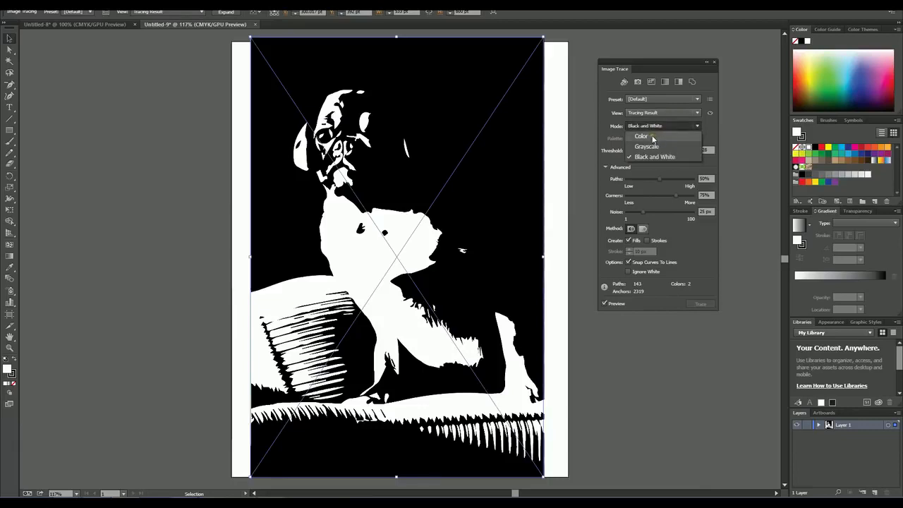
click(642, 137)
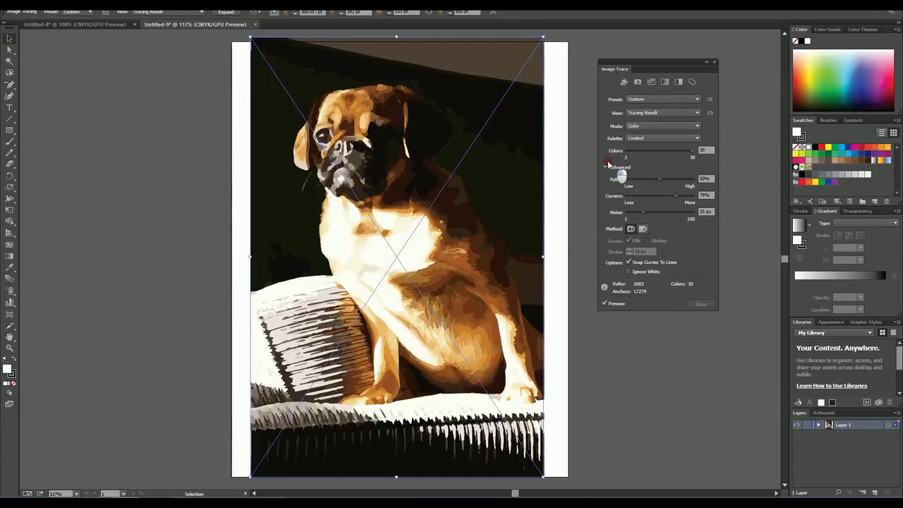
click(661, 100)
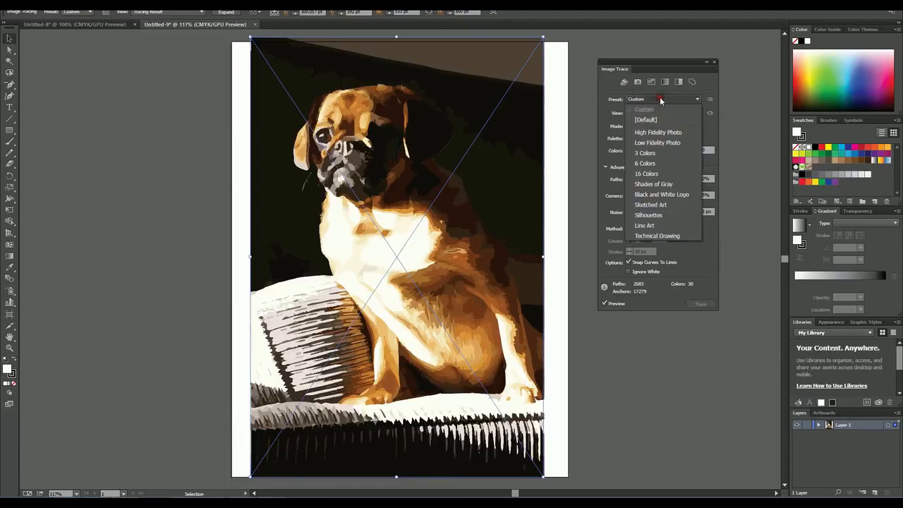
click(659, 99)
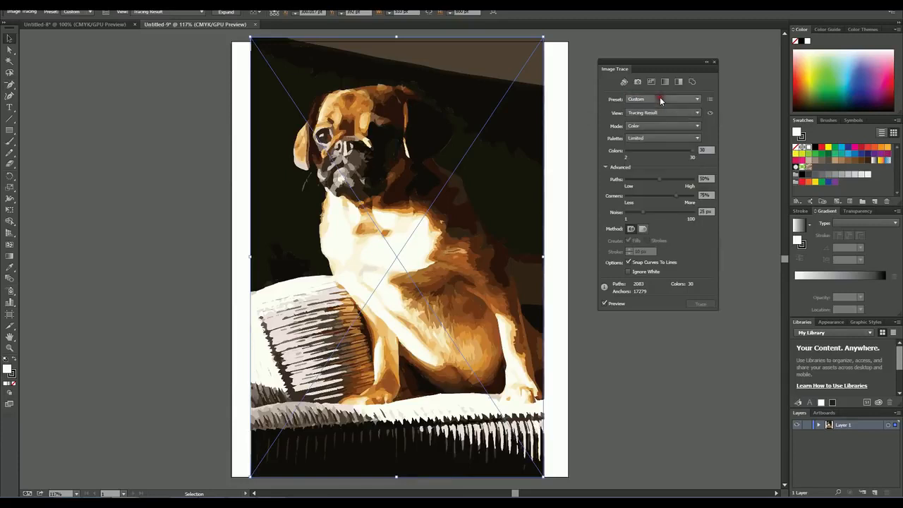
Step: Try the Auto-Color, High Color, Low Color, Grayscale and Black & White presets on the traced dog photo
click(624, 83)
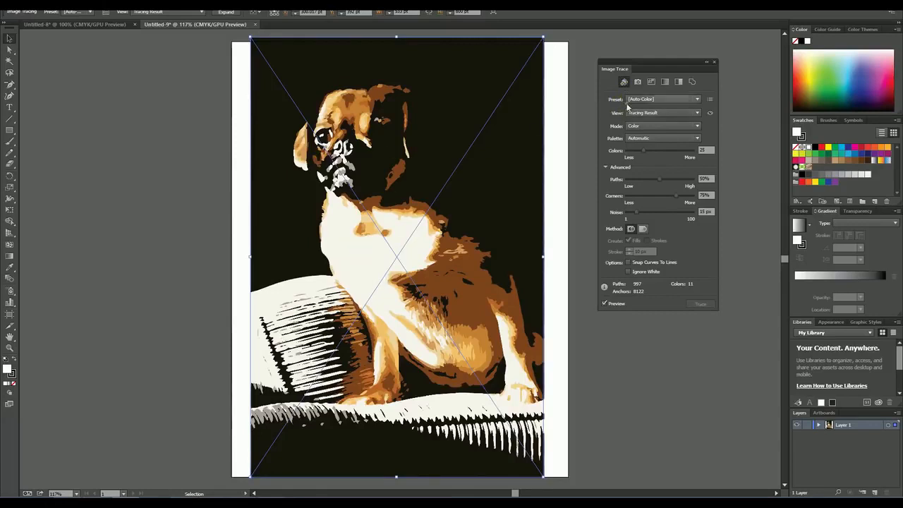
click(638, 83)
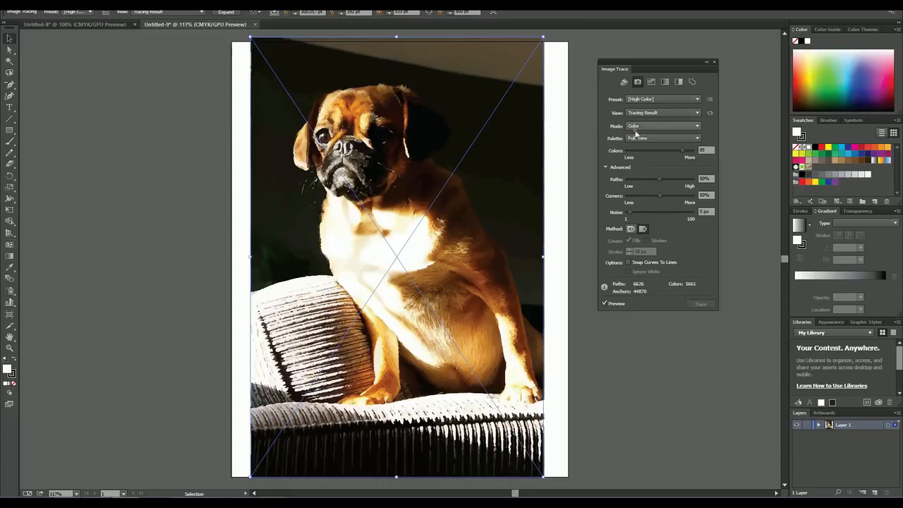
click(652, 81)
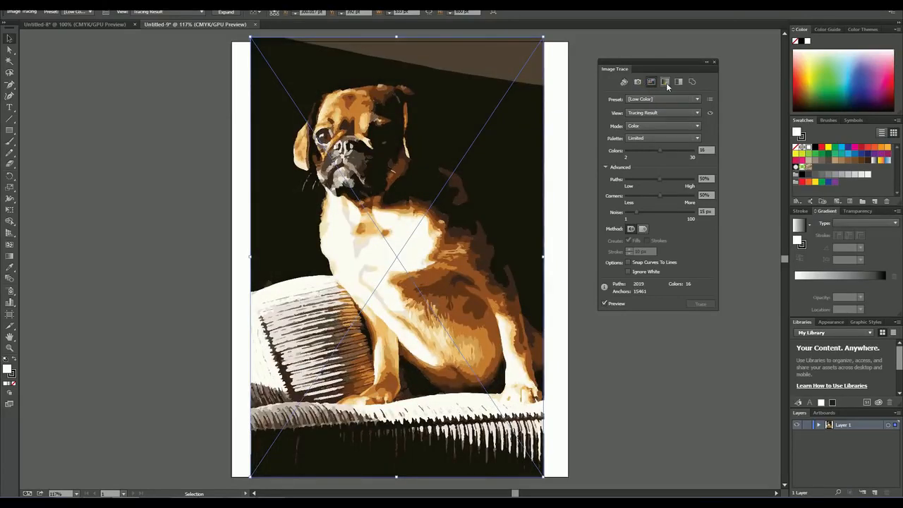
click(665, 83)
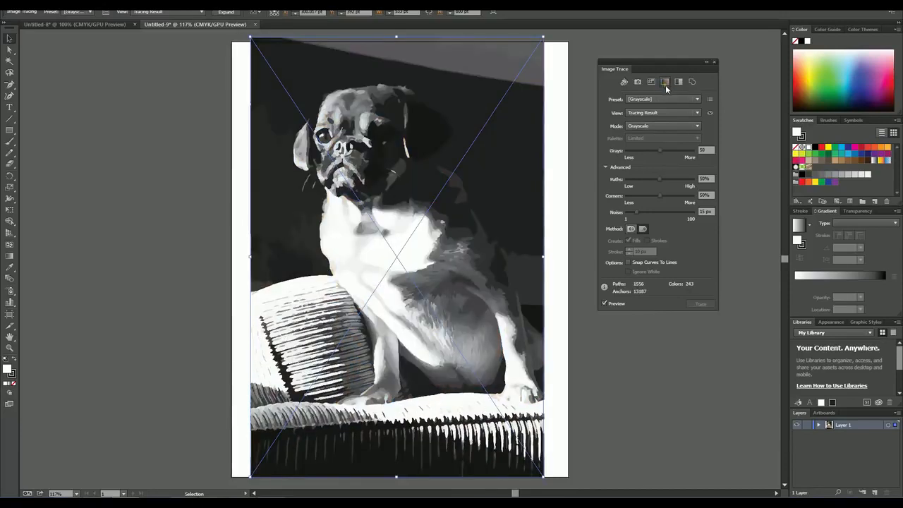
click(680, 83)
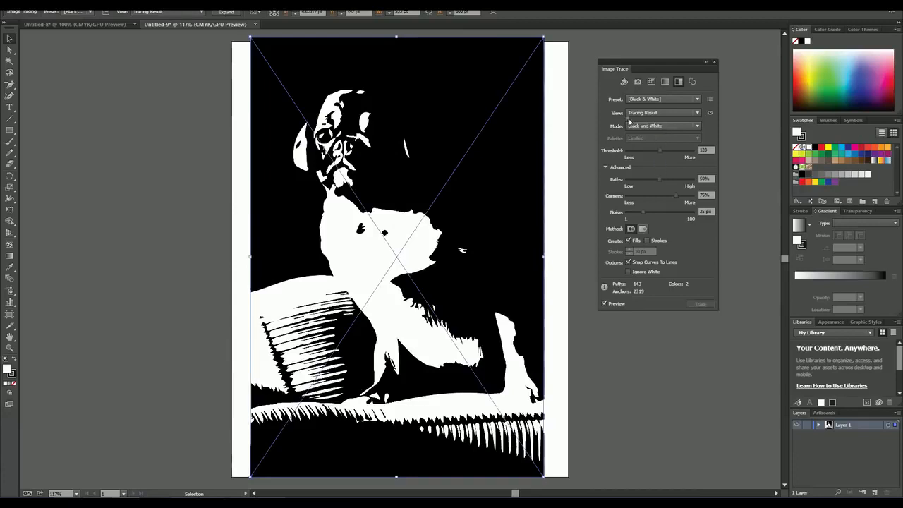
Step: Apply the Auto-Color preset to the dog trace and raise its Colors value to 39
click(624, 83)
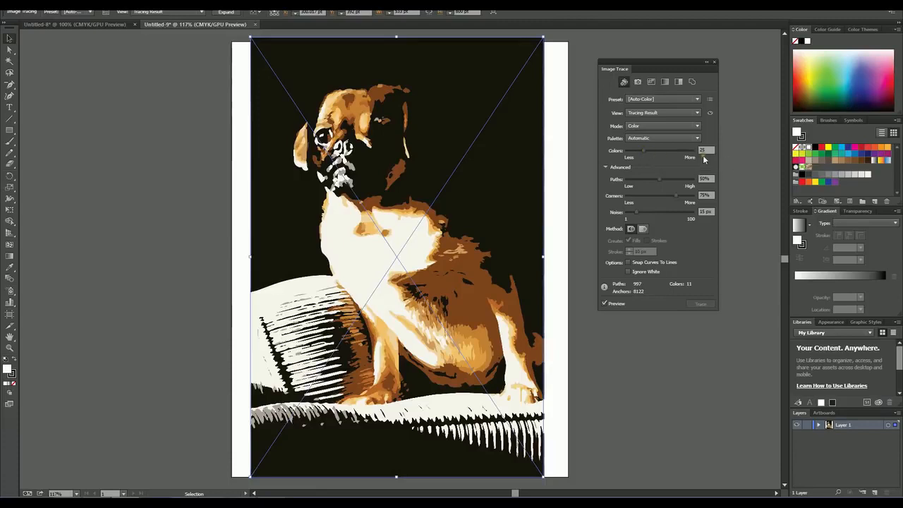
drag(645, 151, 650, 153)
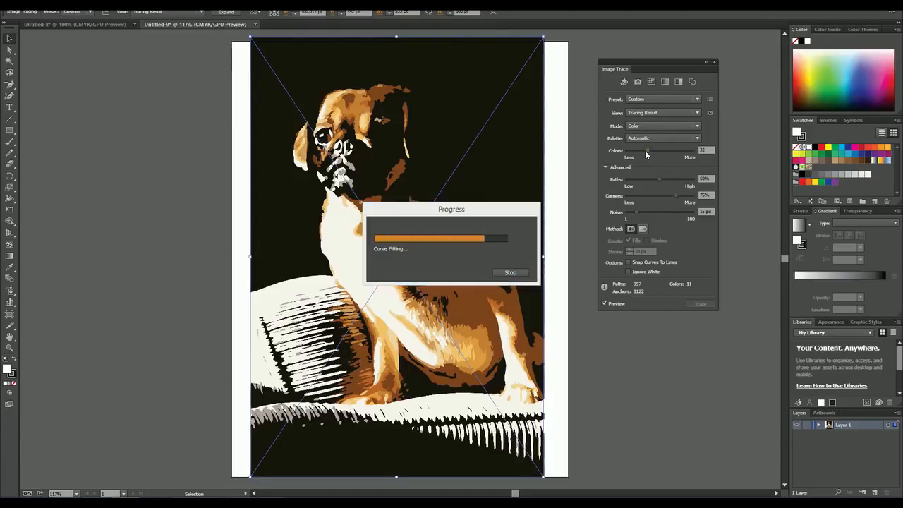
mouse_move(646, 154)
mouse_down()
mouse_move(654, 153)
mouse_move(655, 175)
mouse_up()
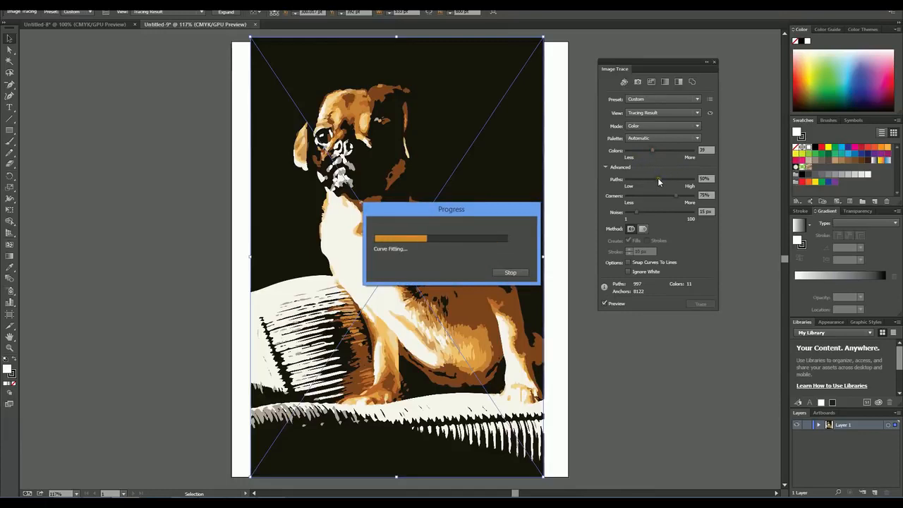
Step: Compare the trace with Paths at 1% and 100%, and return the value to 50%
drag(659, 181, 627, 182)
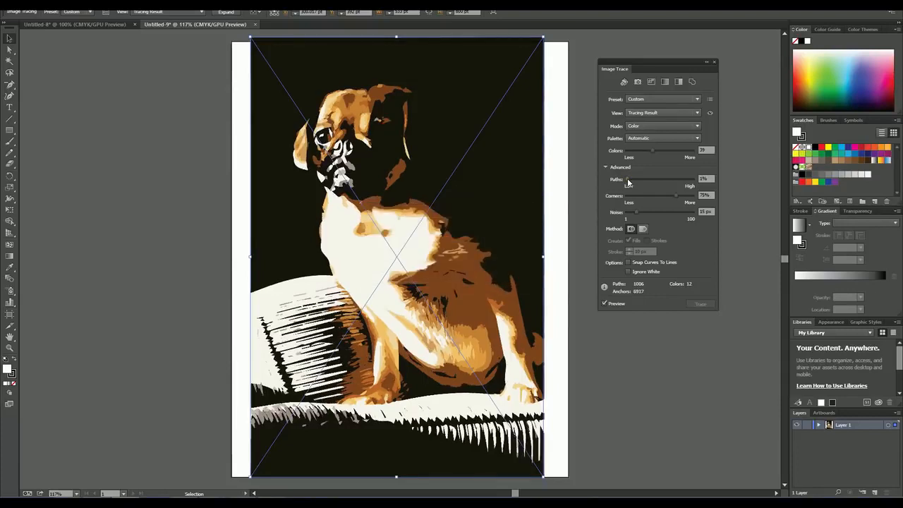
drag(627, 182, 706, 180)
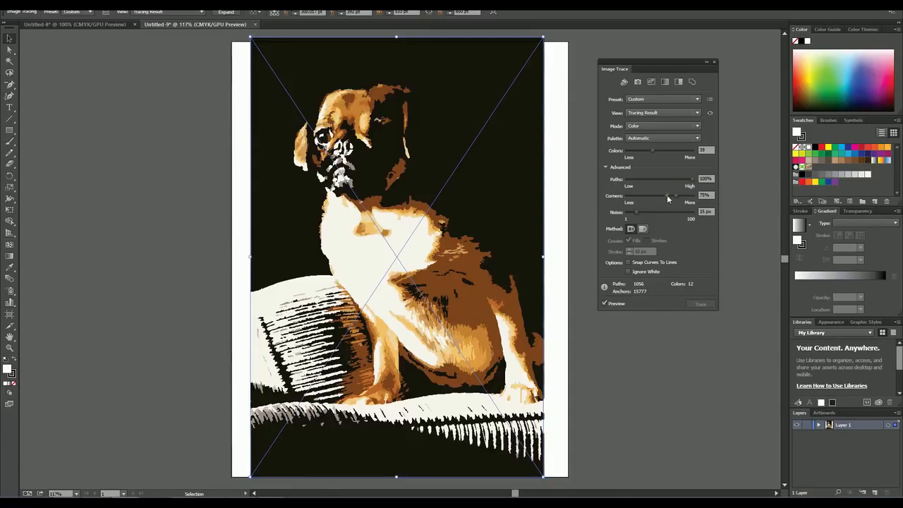
drag(691, 178, 657, 182)
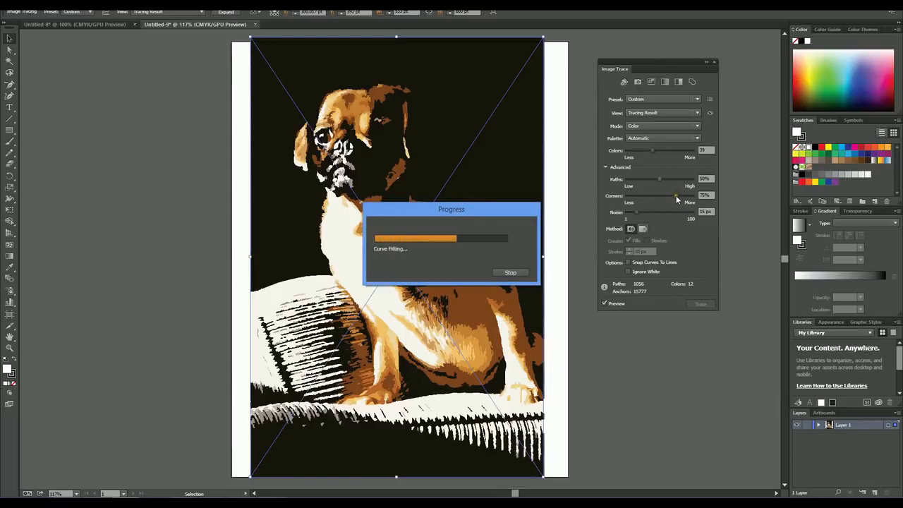
Step: Compare the trace with Corners at 0% and 100%, and set the value to 50%
drag(676, 198, 628, 203)
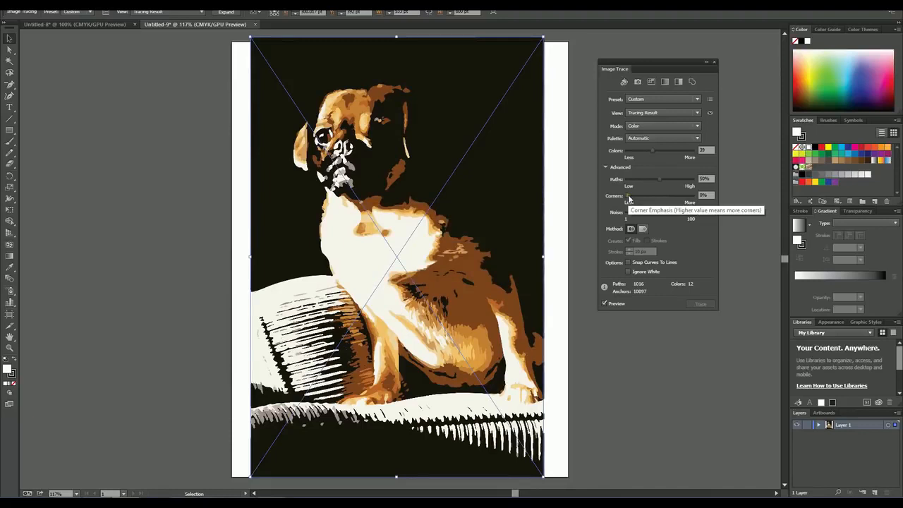
drag(629, 198, 706, 197)
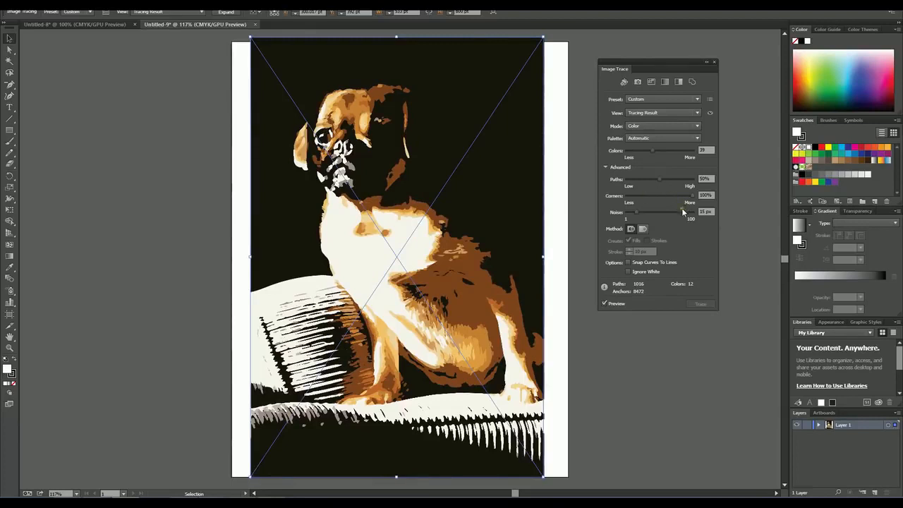
drag(689, 195, 659, 199)
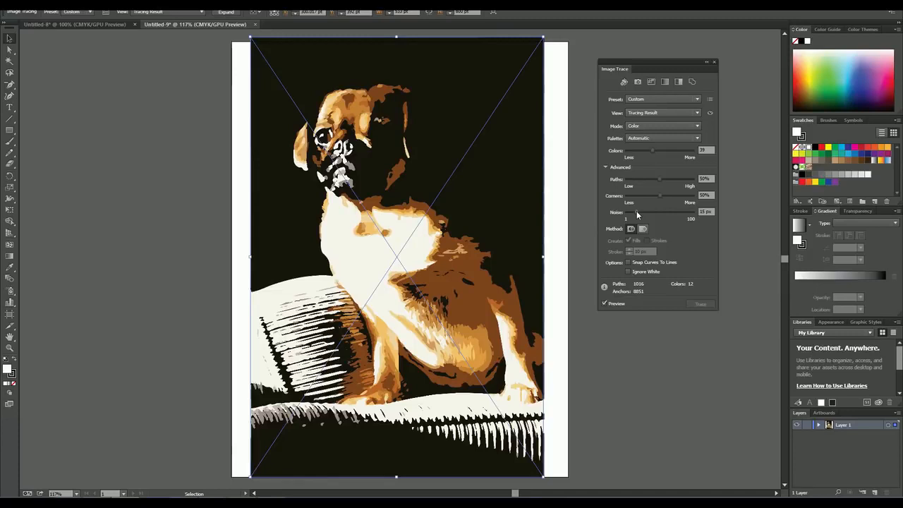
Step: Compare the trace with Noise at 100 px and 1 px, and set the value to 12 px
drag(637, 215, 694, 214)
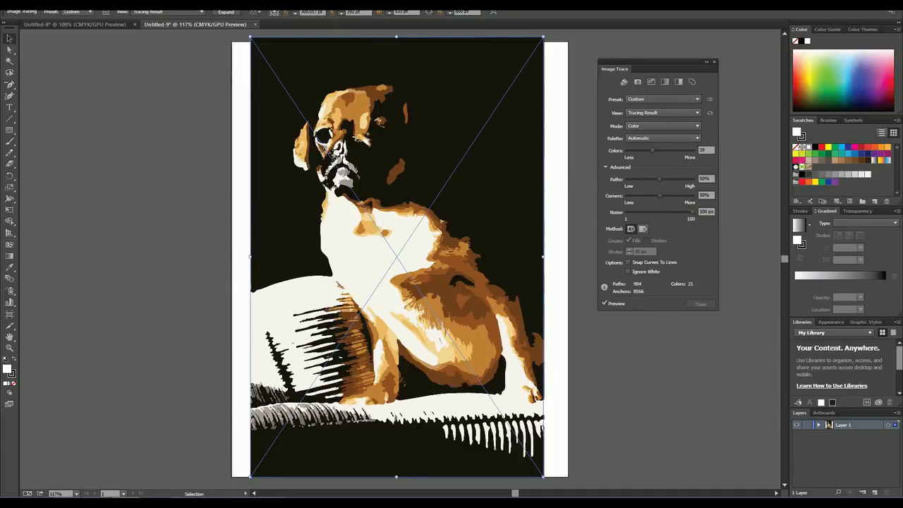
drag(691, 213, 627, 214)
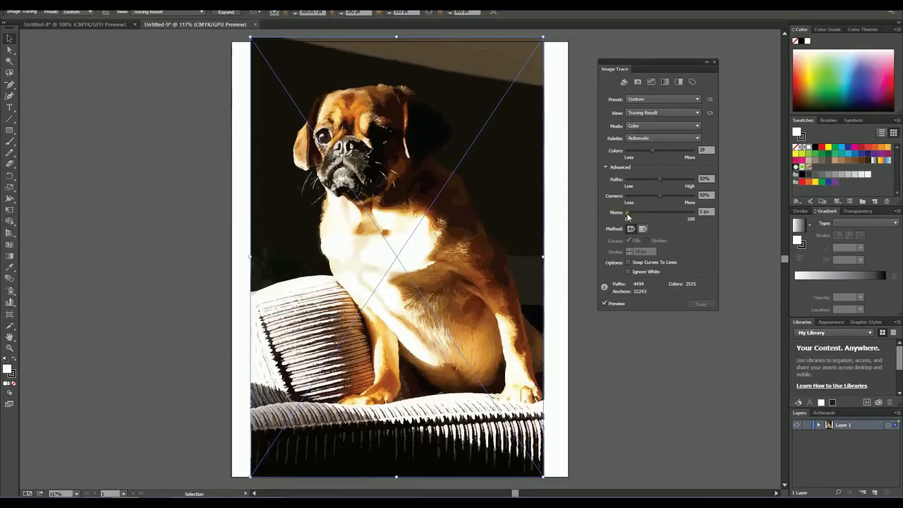
drag(629, 213, 635, 211)
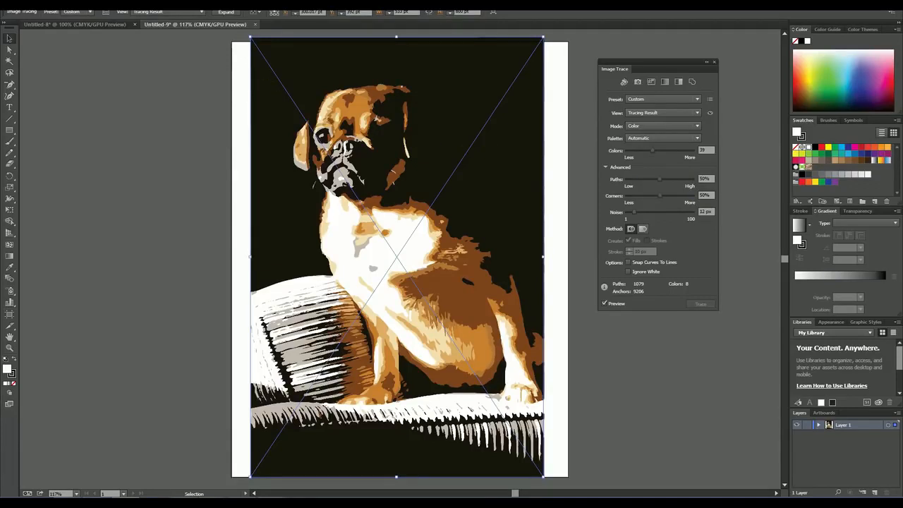
Step: Expand the dog photo tracing into editable vector paths and deselect the artwork
click(226, 12)
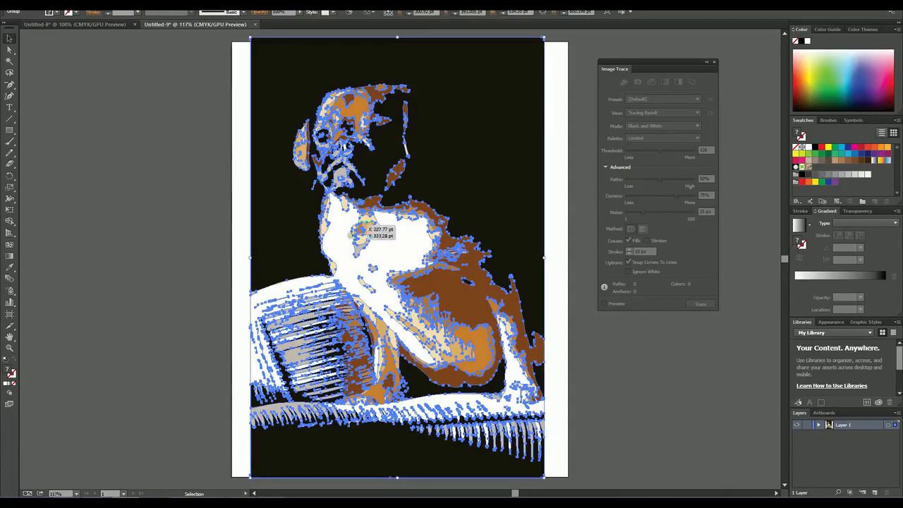
click(186, 243)
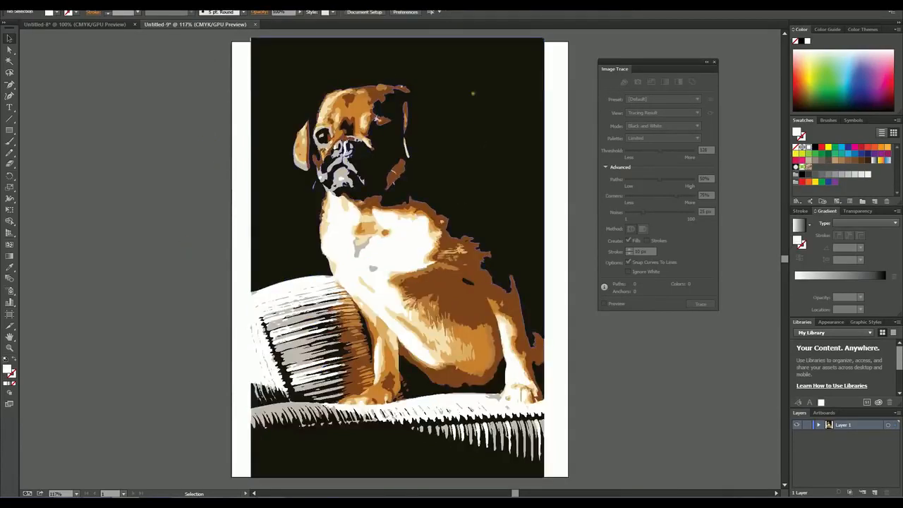
Step: Try deleting only the black background shape from the expanded dog artwork, undo the deletion, and clear the selection
click(299, 70)
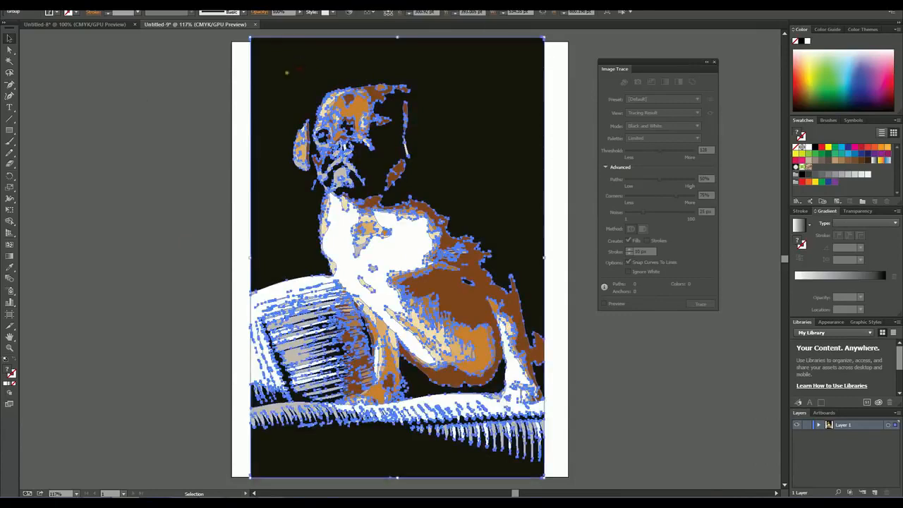
click(154, 159)
click(10, 49)
click(285, 65)
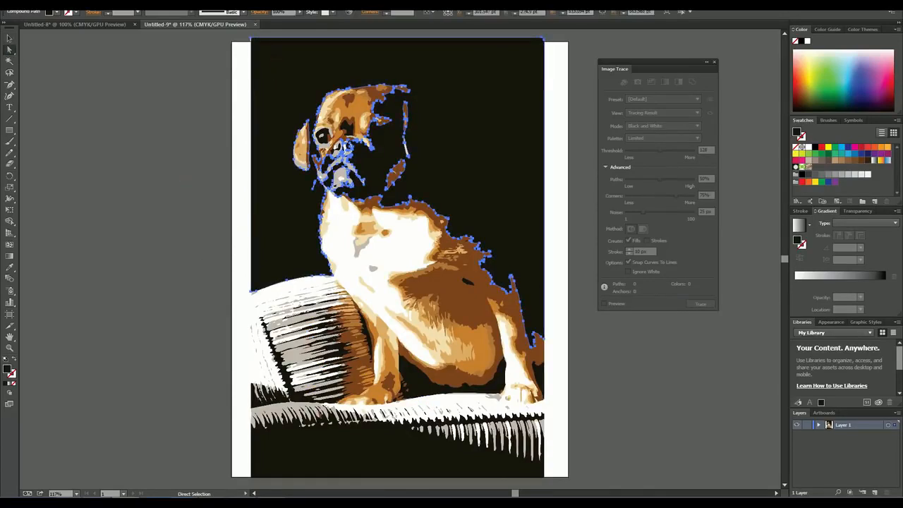
key(Delete)
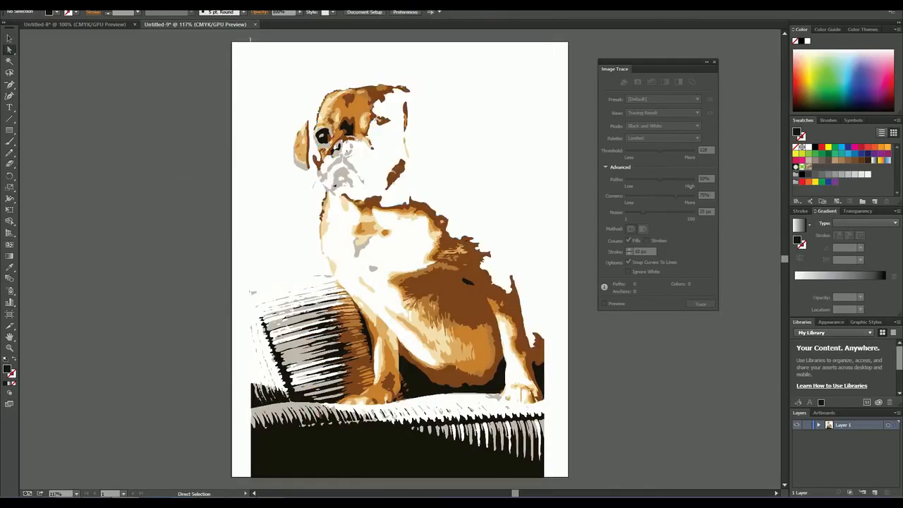
key(ctrl+z)
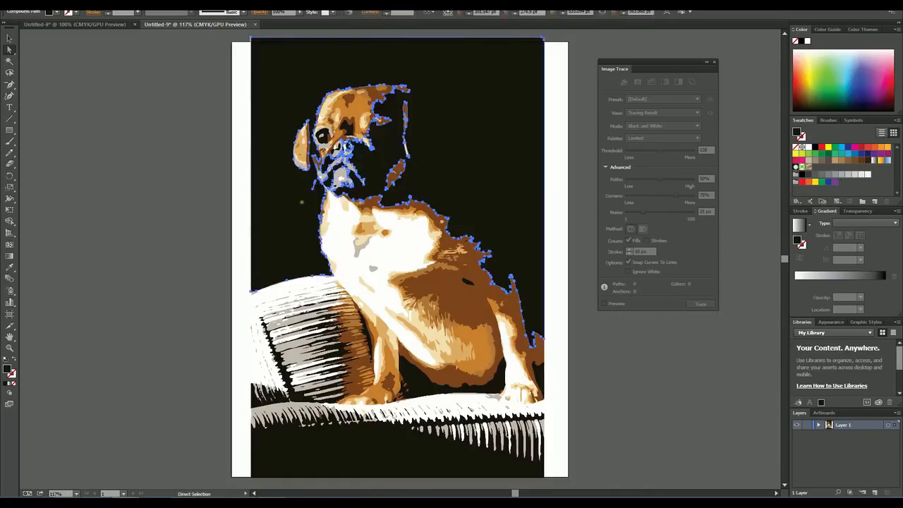
click(177, 249)
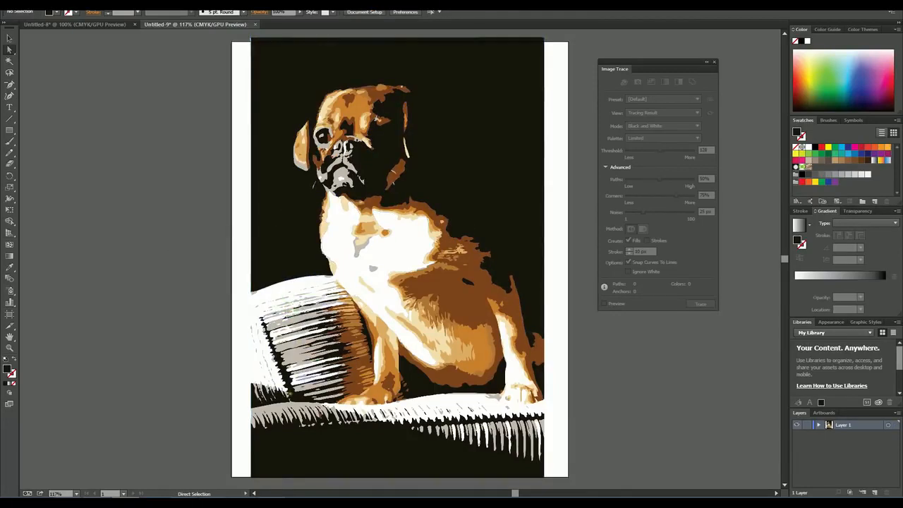
Step: Select individual traced shapes in the grey couch edge and the striped cushion one by one with Direct Selection
click(293, 413)
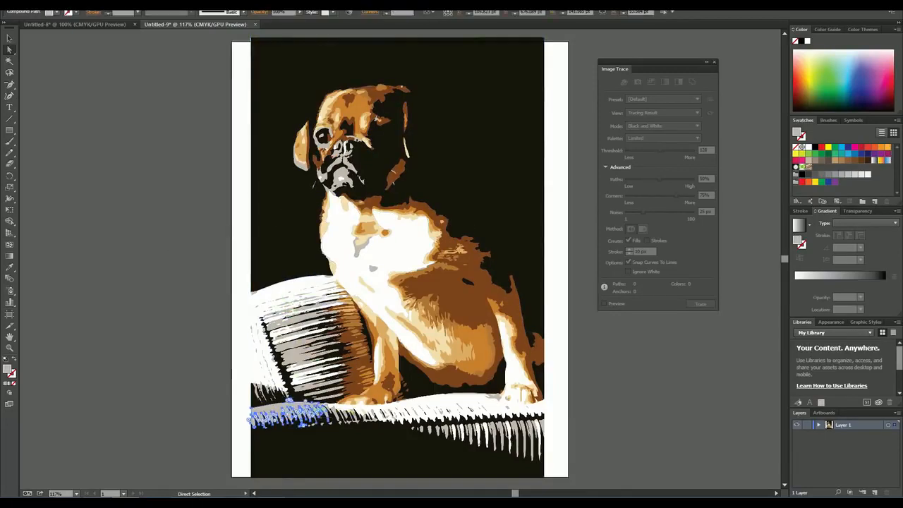
click(344, 416)
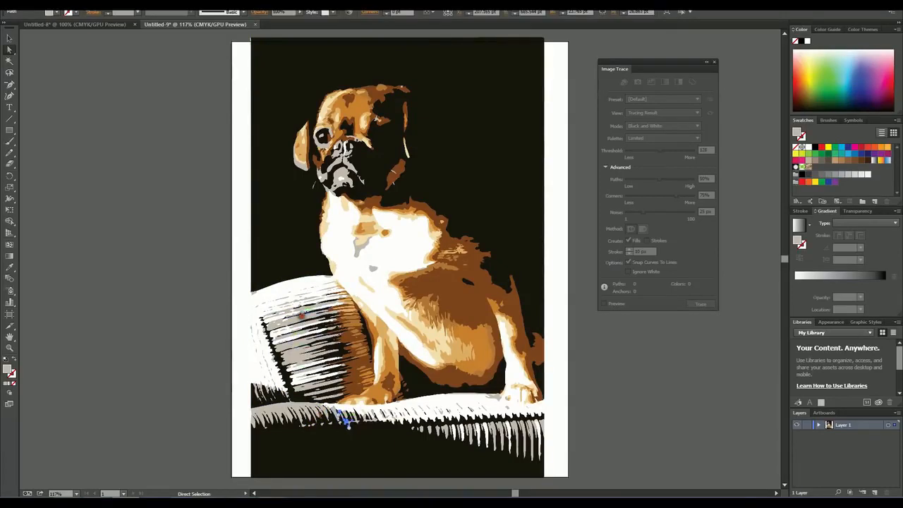
click(303, 316)
Step: Try blue, orange and red fills on the white shape covering the dog's chest and the cushion's upper edge
click(377, 288)
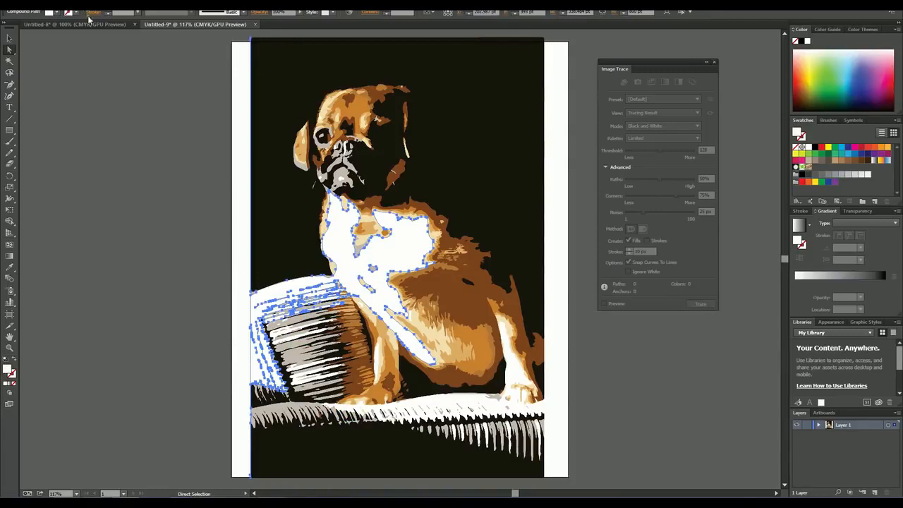
click(57, 12)
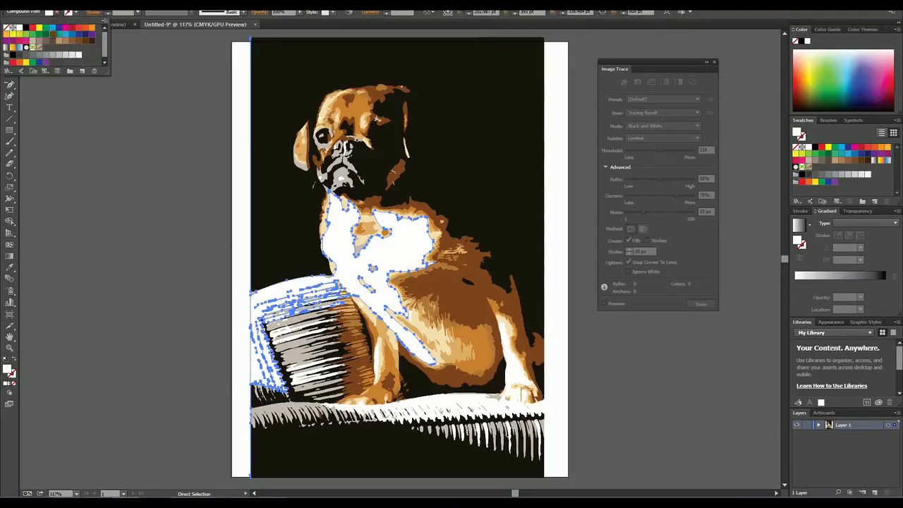
click(73, 33)
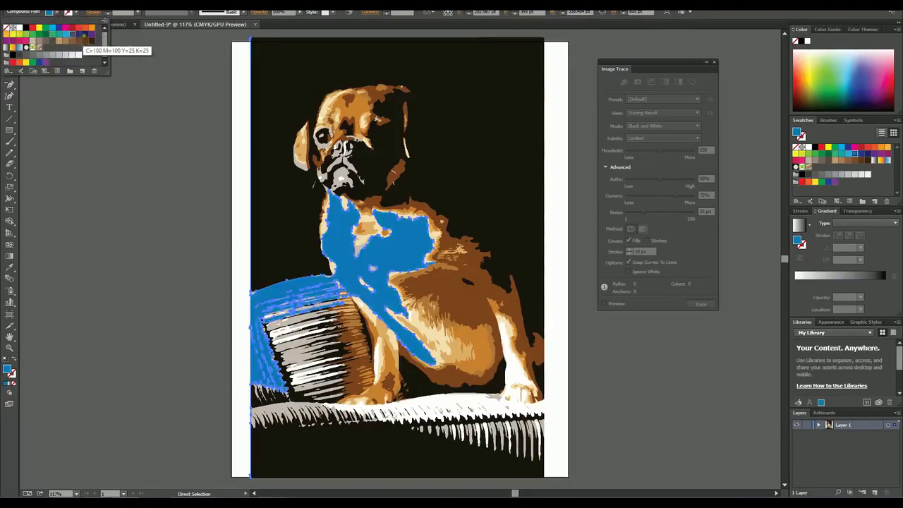
click(90, 29)
click(79, 28)
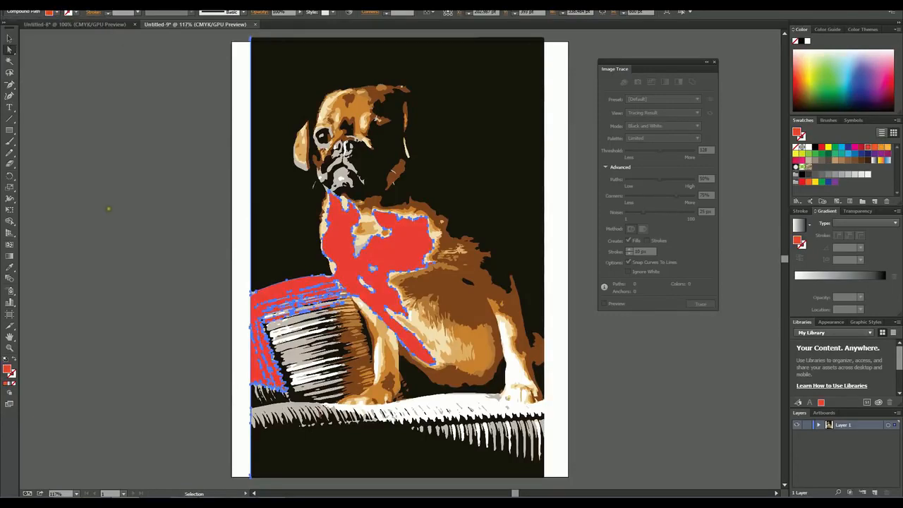
Step: Undo the fill color changes on the shape covering the dog's chest and cushion until it is white again
key(v)
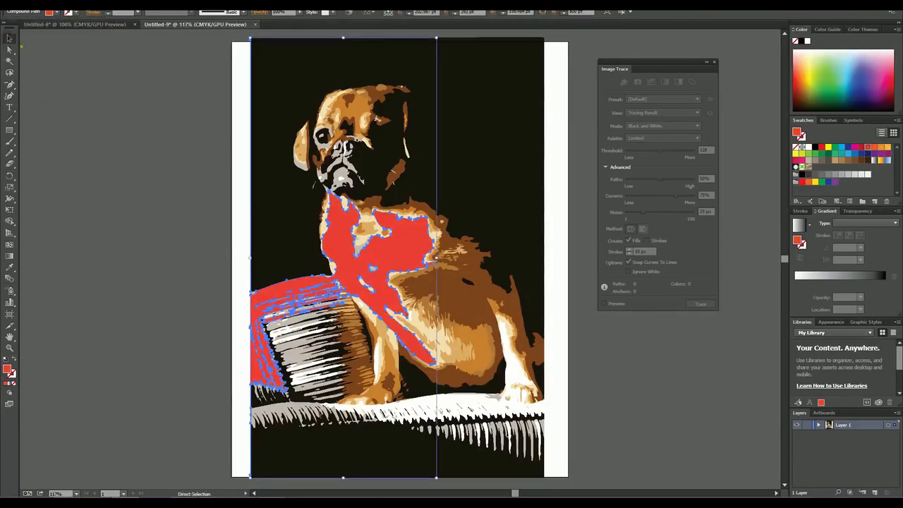
key(ctrl+z)
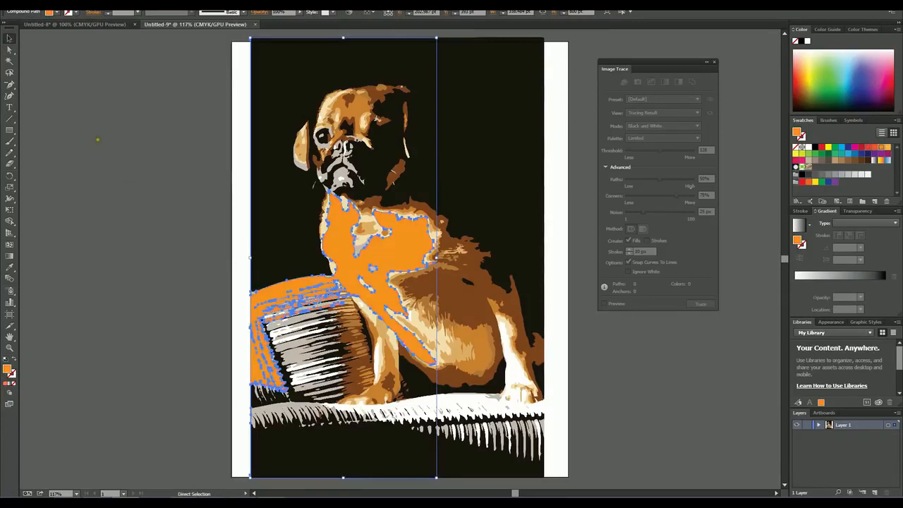
key(ctrl+z)
key(ctrl+z)
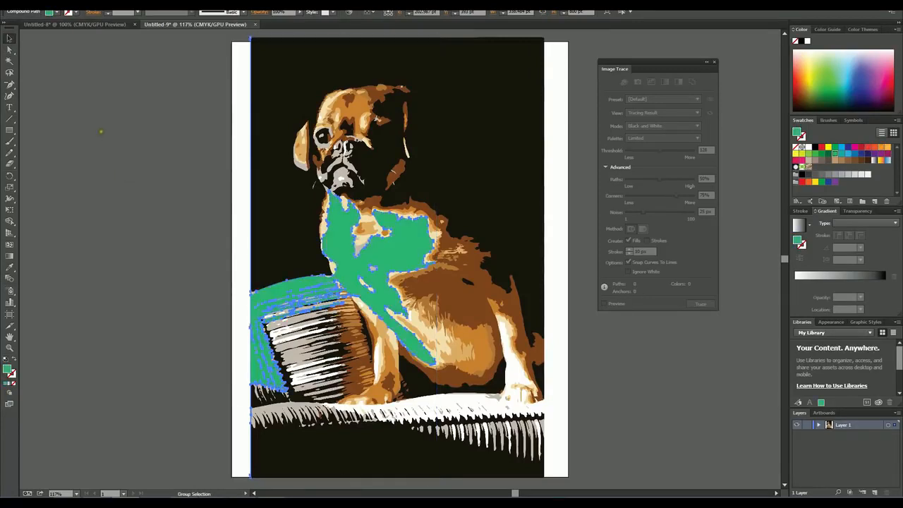
click(10, 39)
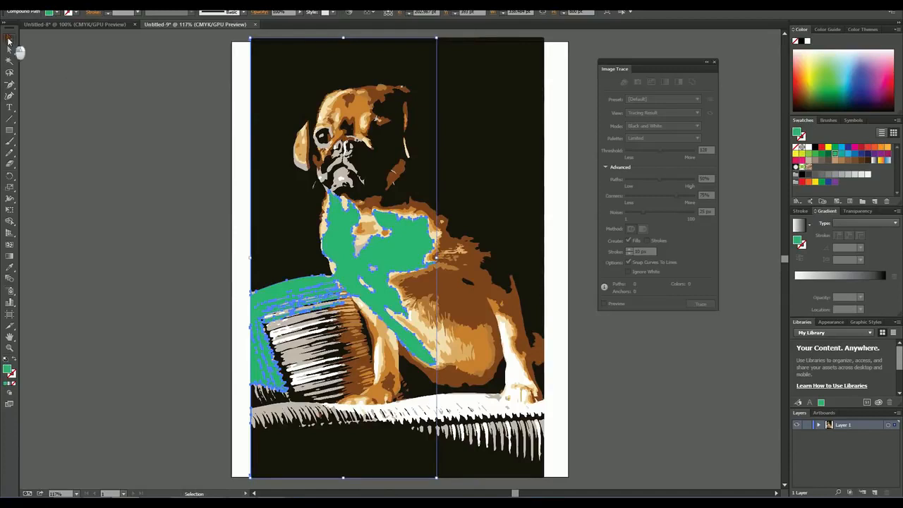
click(135, 150)
key(ctrl+z)
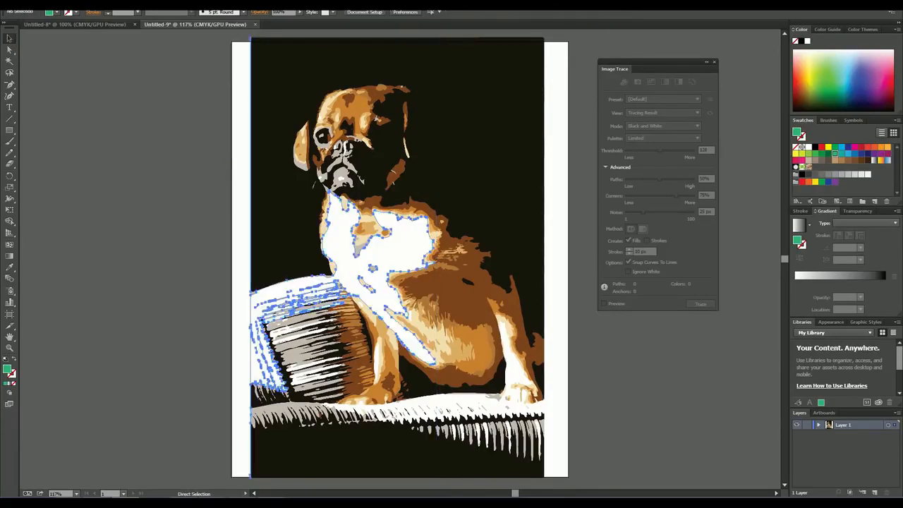
Step: Select the entire expanded dog artwork as one group and clear the selection
click(205, 179)
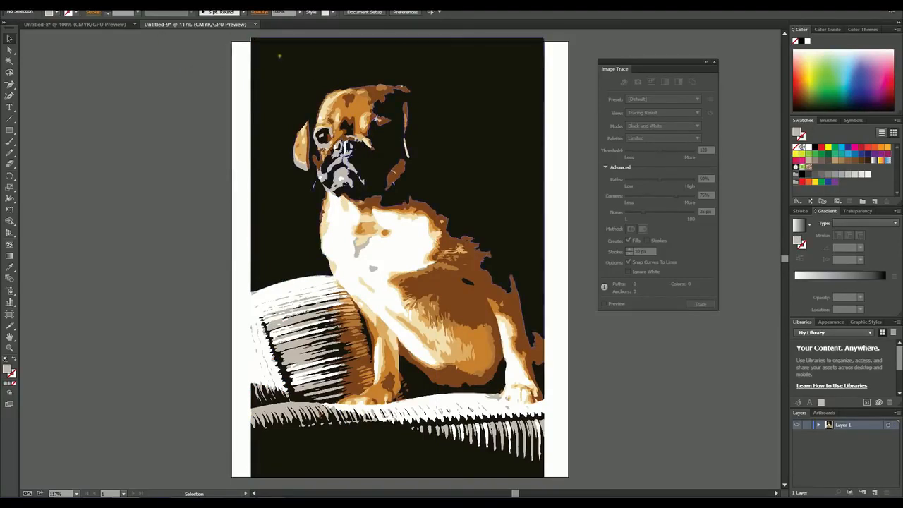
mouse_move(203, 57)
mouse_down()
mouse_move(273, 90)
mouse_move(536, 439)
mouse_move(573, 445)
mouse_up()
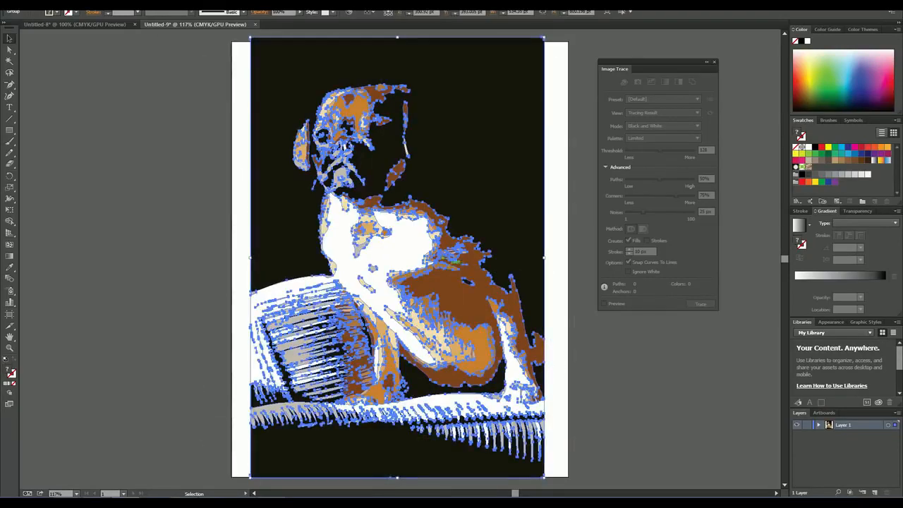
click(167, 204)
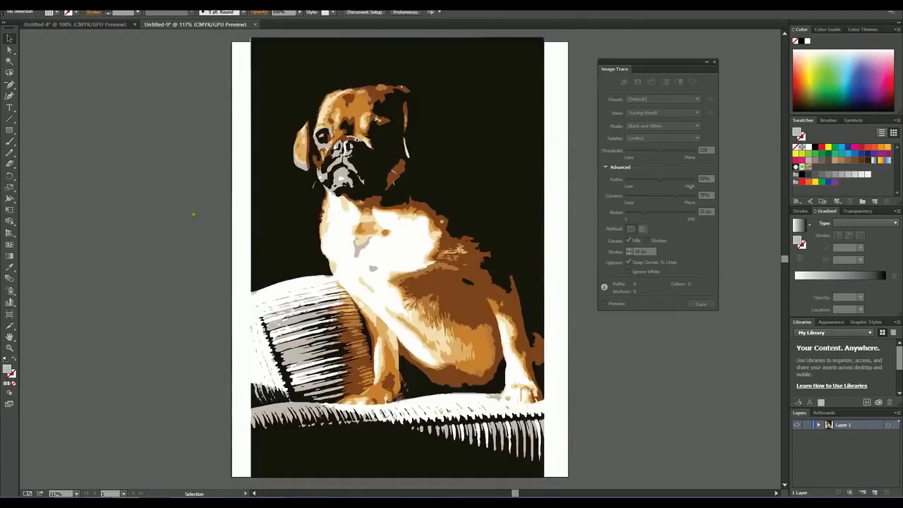
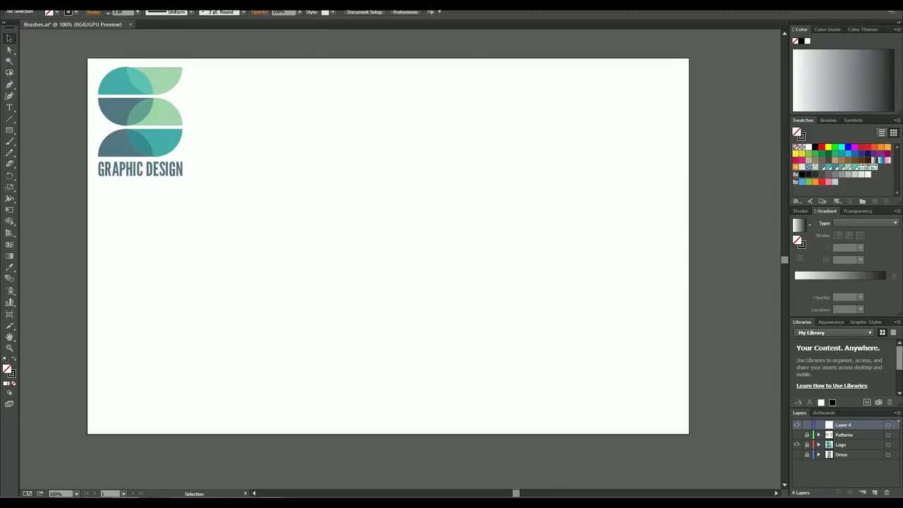
Step: Paint freehand loops, curves and a cursive word across the artboard with the Paintbrush tool
click(10, 141)
click(10, 39)
key(b)
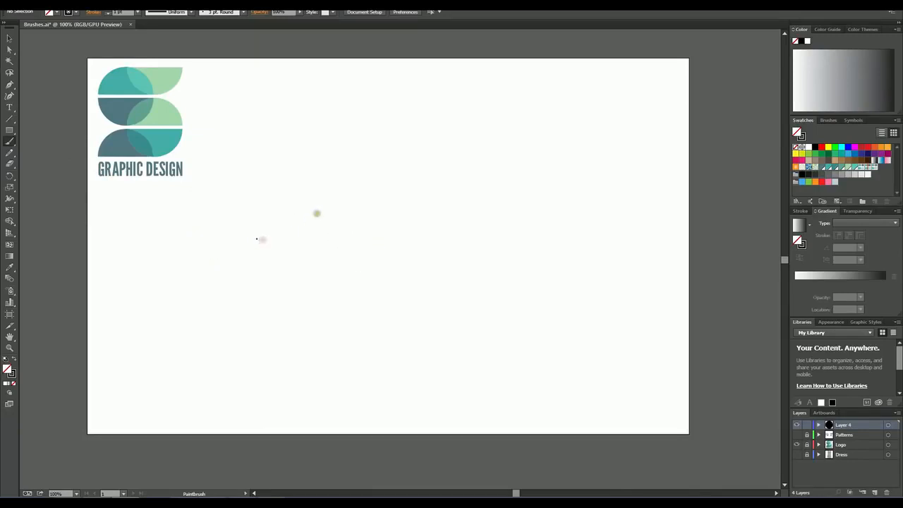
mouse_move(292, 184)
mouse_down()
mouse_move(442, 252)
mouse_move(325, 281)
mouse_up()
mouse_move(272, 264)
mouse_down()
mouse_move(268, 199)
mouse_move(296, 183)
mouse_up()
mouse_move(228, 217)
mouse_down()
mouse_move(300, 360)
mouse_move(268, 243)
mouse_move(224, 225)
mouse_up()
mouse_move(487, 195)
mouse_down()
mouse_move(581, 135)
mouse_move(473, 264)
mouse_move(470, 252)
mouse_move(423, 240)
mouse_up()
mouse_move(553, 281)
mouse_down()
mouse_move(479, 334)
mouse_move(605, 359)
mouse_up()
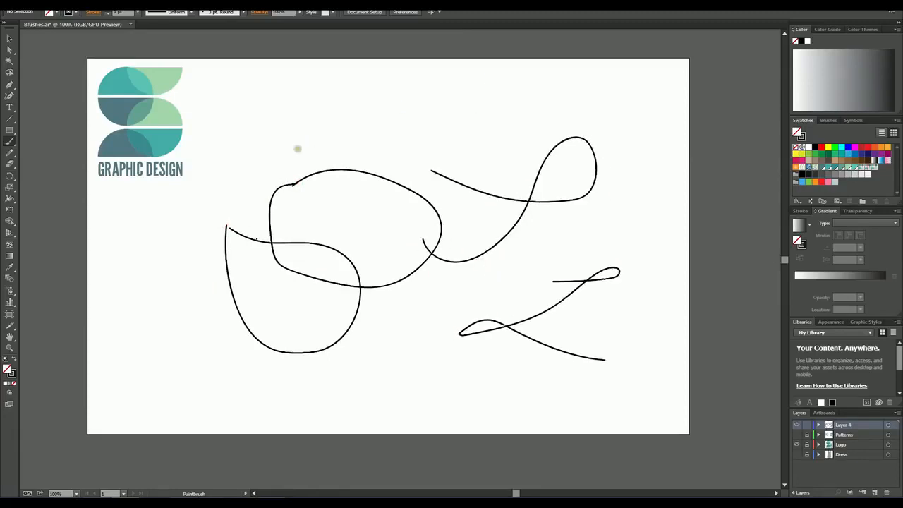
mouse_move(289, 141)
mouse_down()
mouse_move(422, 97)
mouse_move(426, 133)
mouse_move(485, 106)
mouse_move(585, 122)
mouse_up()
click(499, 85)
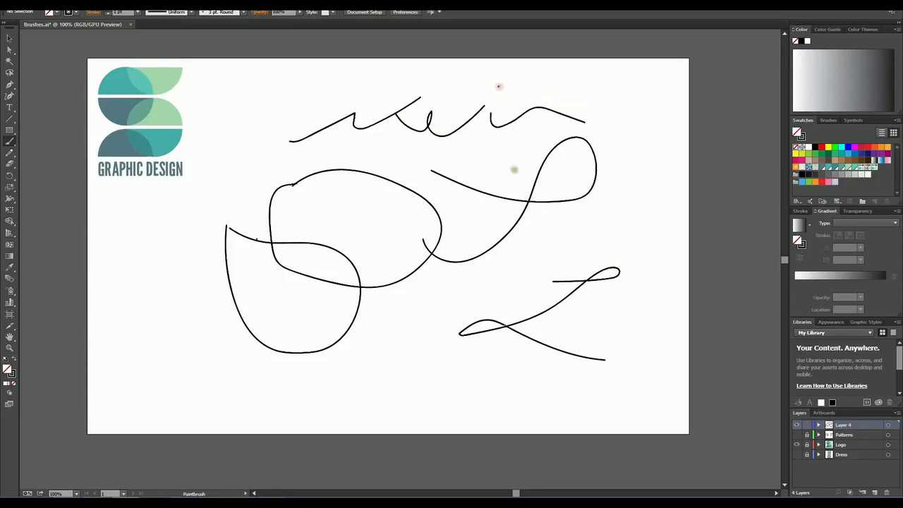
Step: Set the Paintbrush fidelity fully to Accurate and paint an underlined cursive word near the artboard's lower-left corner
double_click(10, 144)
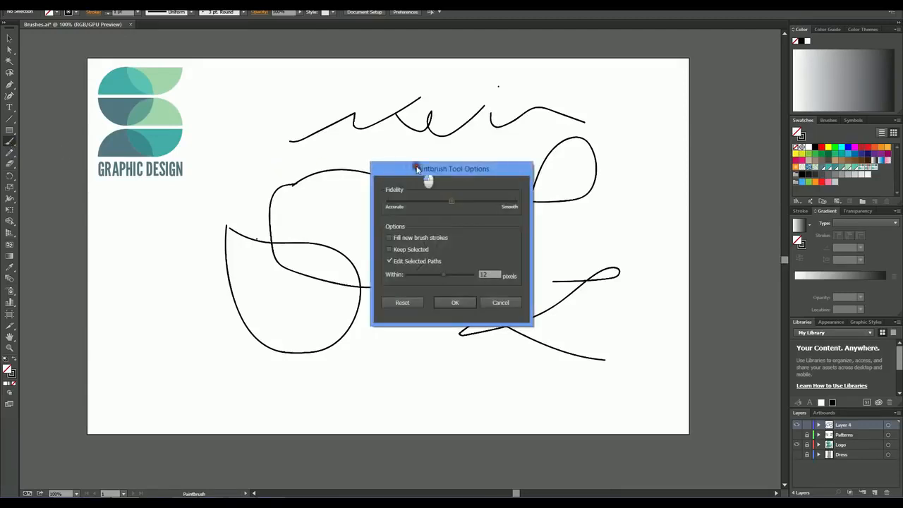
mouse_move(415, 168)
mouse_down()
mouse_move(494, 120)
mouse_move(607, 119)
mouse_up()
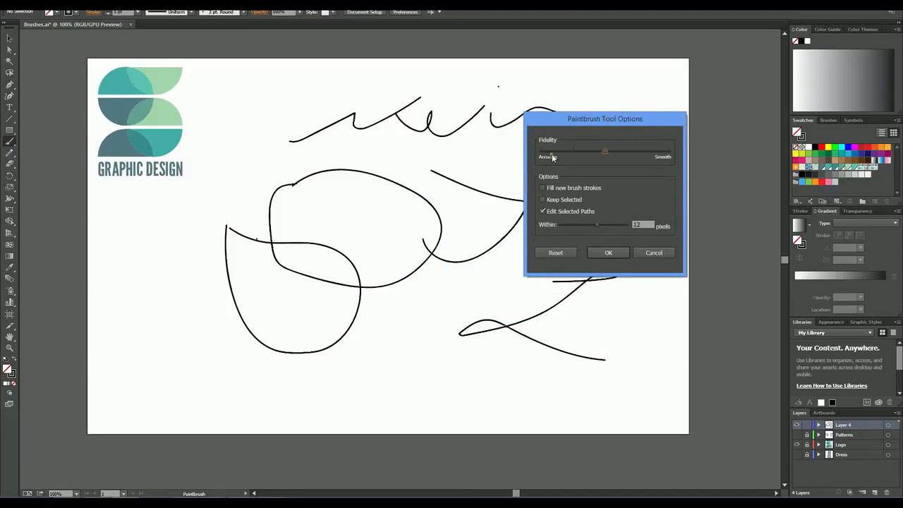
mouse_move(604, 151)
mouse_down()
mouse_move(541, 151)
mouse_move(667, 151)
mouse_move(609, 153)
mouse_up()
mouse_move(596, 154)
mouse_down()
mouse_move(543, 156)
mouse_move(638, 153)
mouse_move(540, 153)
mouse_up()
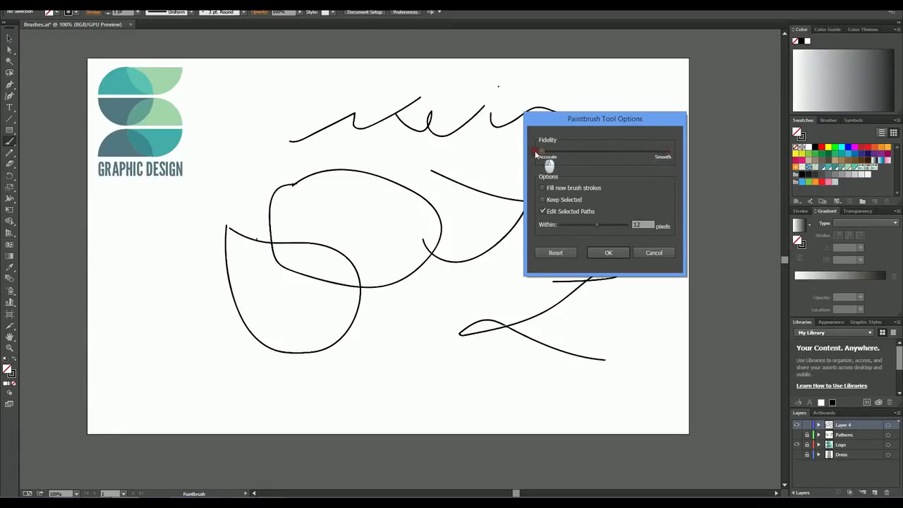
click(610, 253)
mouse_move(142, 345)
mouse_down()
mouse_move(157, 327)
mouse_move(177, 338)
mouse_move(223, 312)
mouse_move(212, 342)
mouse_move(220, 324)
mouse_move(252, 346)
mouse_move(285, 349)
mouse_move(272, 337)
mouse_move(367, 347)
mouse_move(189, 366)
mouse_move(352, 371)
mouse_up()
click(311, 321)
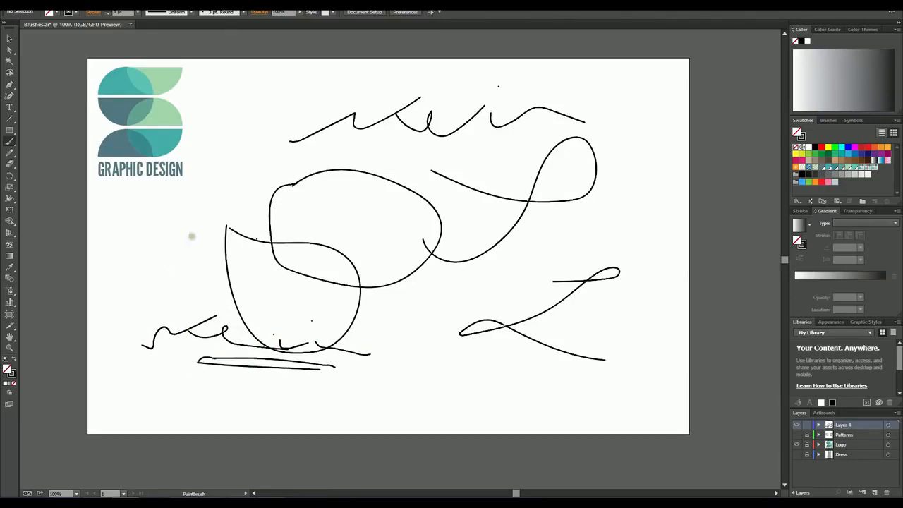
Step: Set the Paintbrush fidelity to the Smooth end and paint an underlined cursive scribble along the artboard's lower edge
double_click(10, 141)
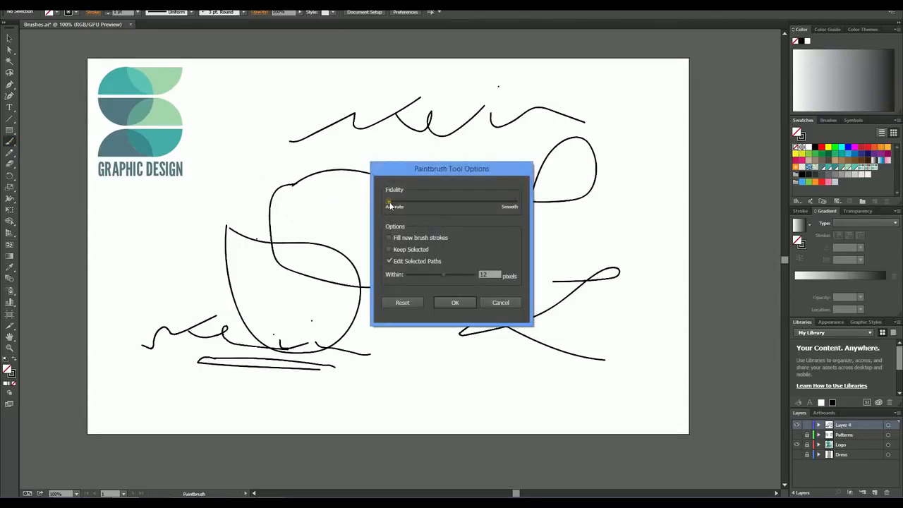
drag(390, 204, 524, 211)
click(455, 302)
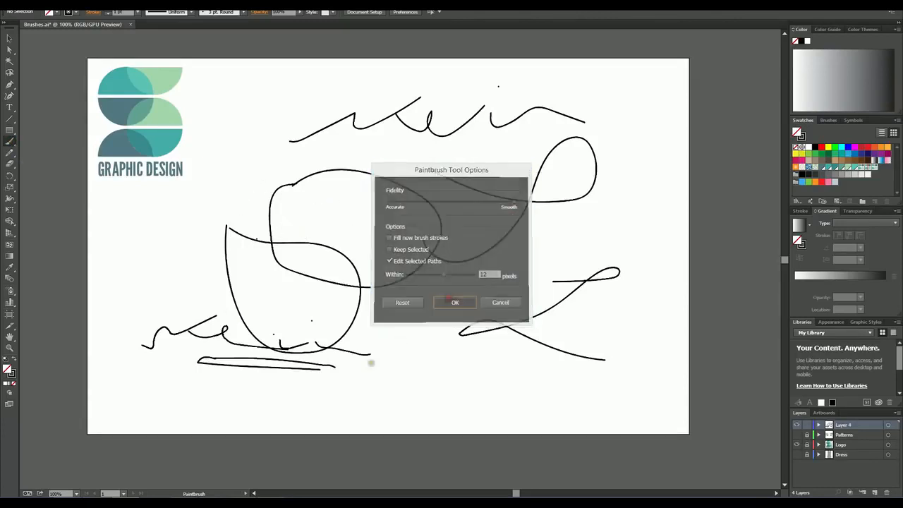
mouse_move(352, 389)
mouse_down()
mouse_move(451, 353)
mouse_move(424, 364)
mouse_move(425, 385)
mouse_move(507, 370)
mouse_move(546, 380)
mouse_move(517, 348)
mouse_move(549, 376)
mouse_move(605, 387)
mouse_up()
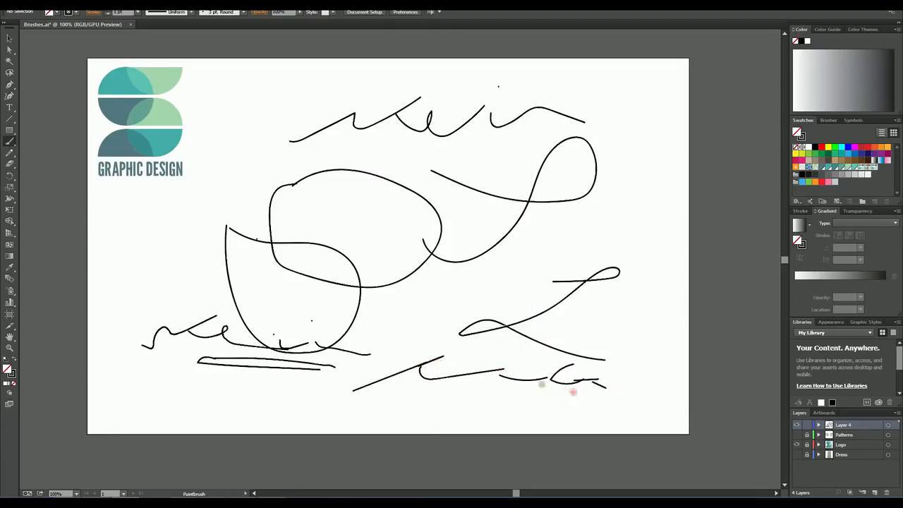
drag(420, 390, 540, 383)
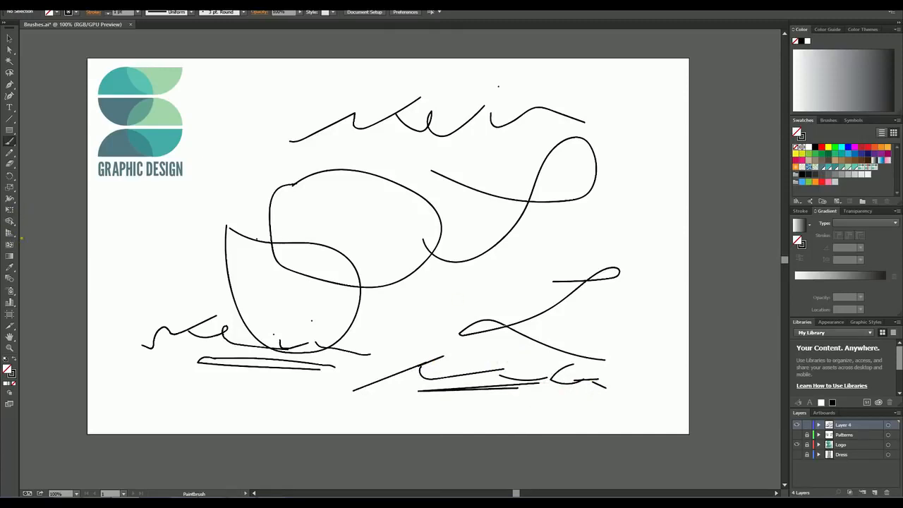
Step: Set the Paintbrush fidelity to the midpoint between Accurate and Smooth
double_click(9, 141)
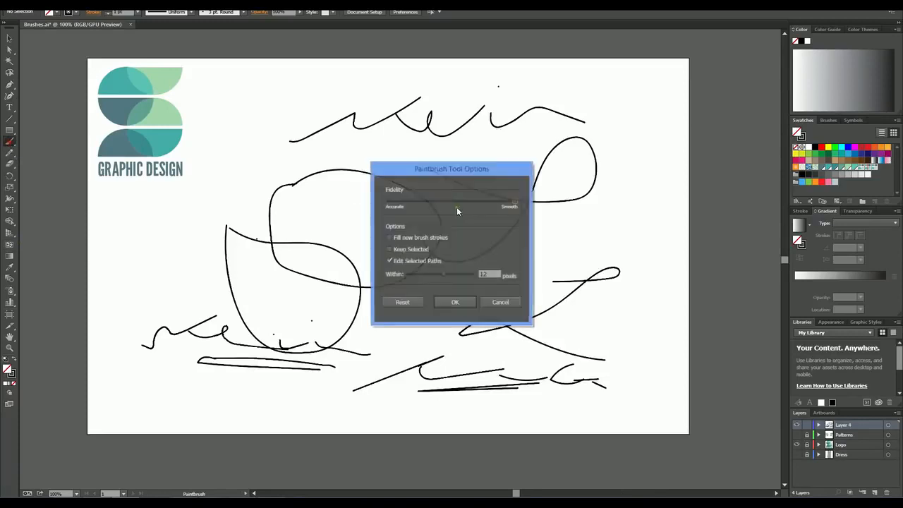
drag(510, 203, 455, 202)
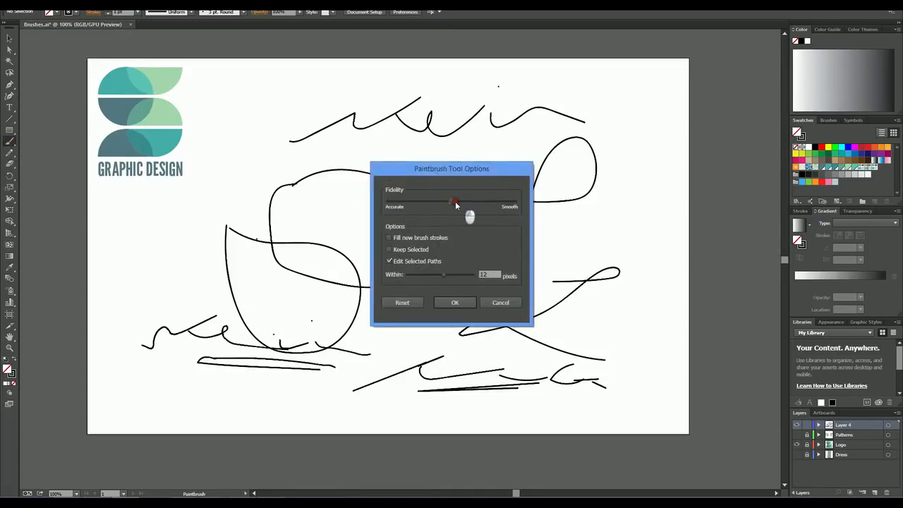
drag(452, 168, 467, 117)
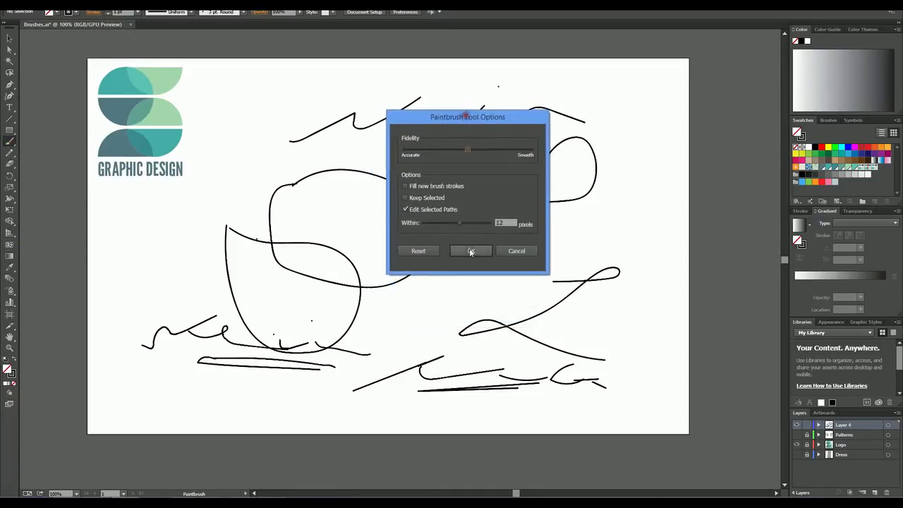
click(471, 251)
Step: Delete the painted loops, curves and cursive scribbles from the artboard
click(9, 37)
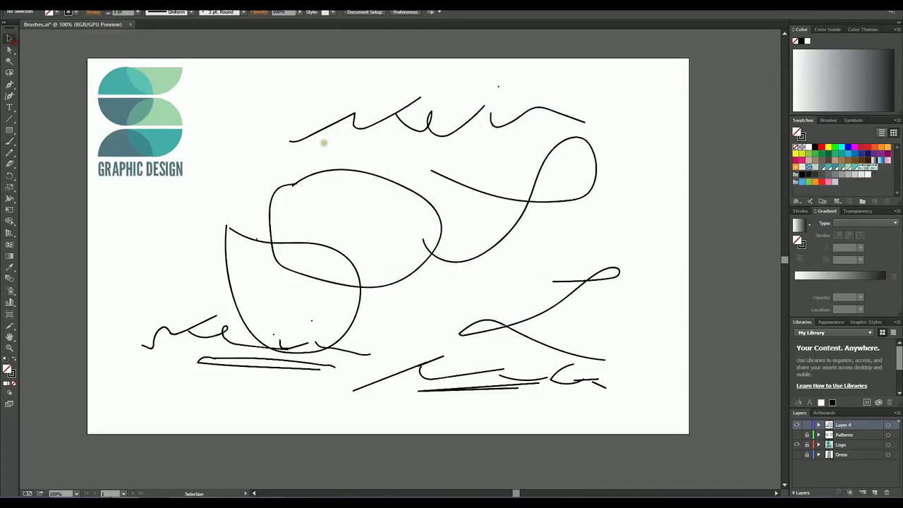
mouse_move(253, 95)
mouse_down()
mouse_move(601, 416)
mouse_move(638, 422)
mouse_up()
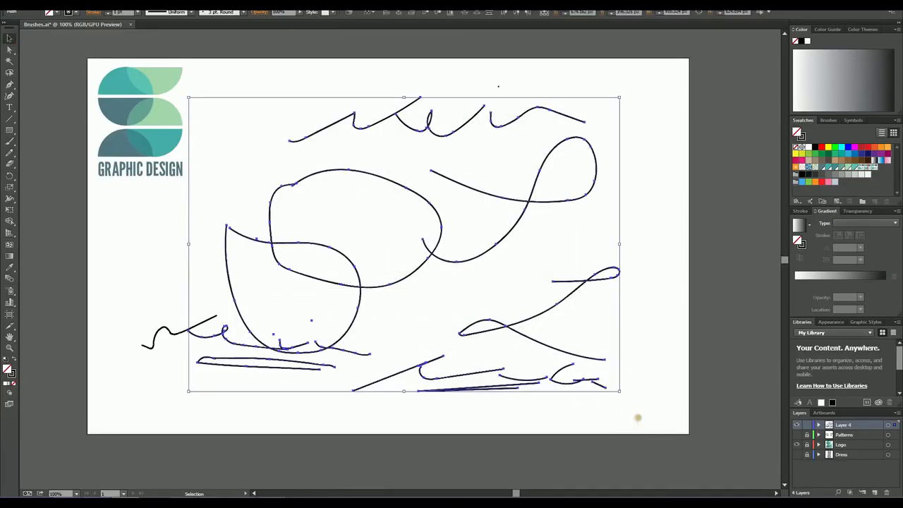
key(Delete)
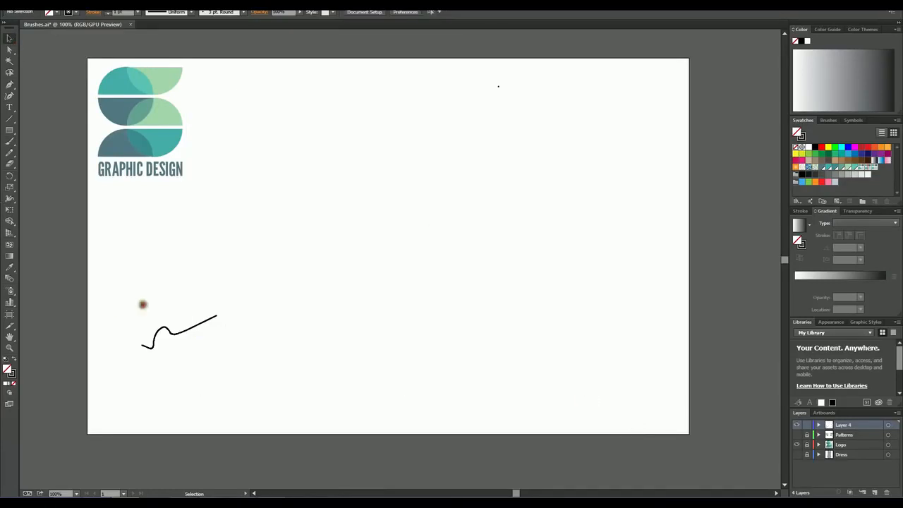
drag(142, 304, 236, 353)
key(Delete)
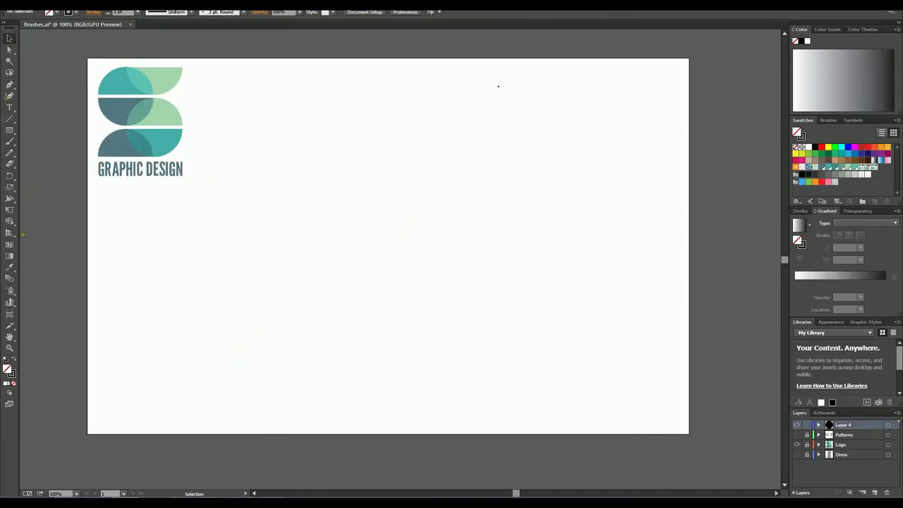
Step: Paint a large closed oval outline in the middle of the artboard with the Paintbrush
key(b)
mouse_move(296, 210)
mouse_down()
mouse_move(318, 192)
mouse_move(309, 191)
mouse_up()
mouse_move(284, 257)
mouse_down()
mouse_move(489, 268)
mouse_move(447, 184)
mouse_move(376, 174)
mouse_move(308, 193)
mouse_up()
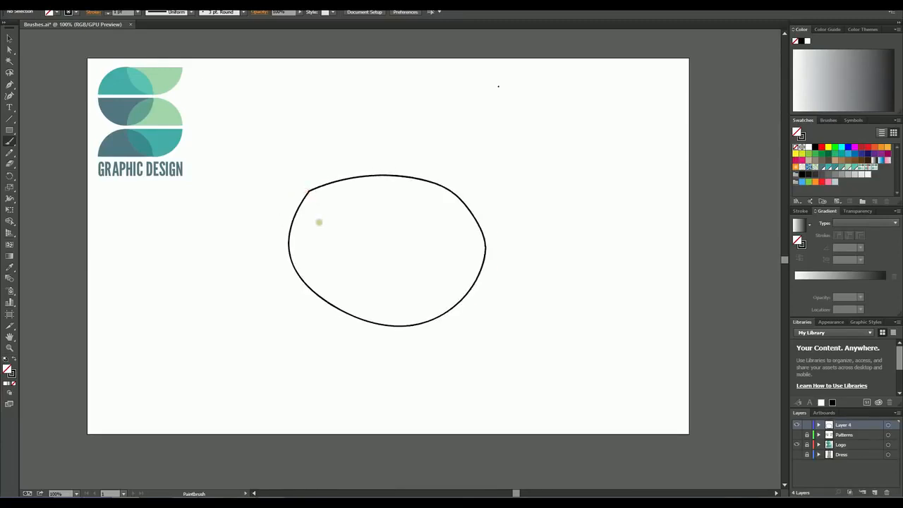
Step: Select the painted oval and examine up close the corner where its ends meet
click(10, 38)
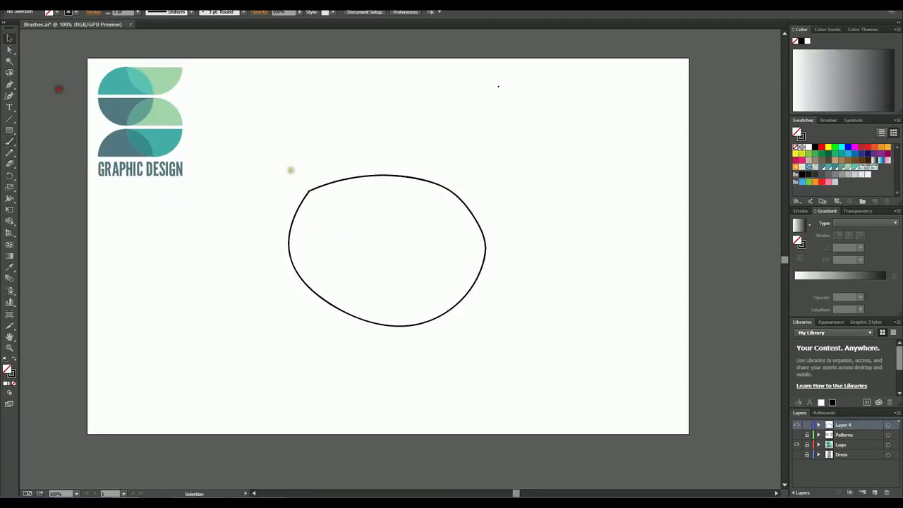
click(337, 180)
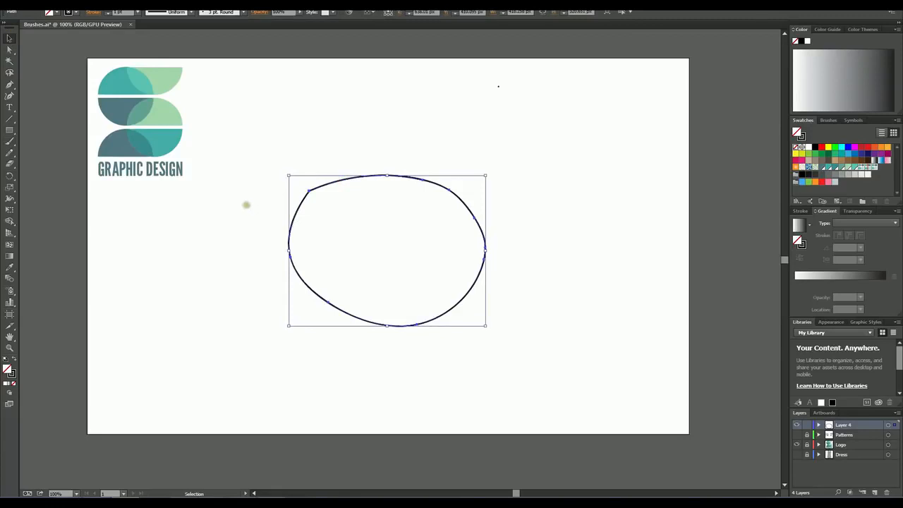
click(226, 242)
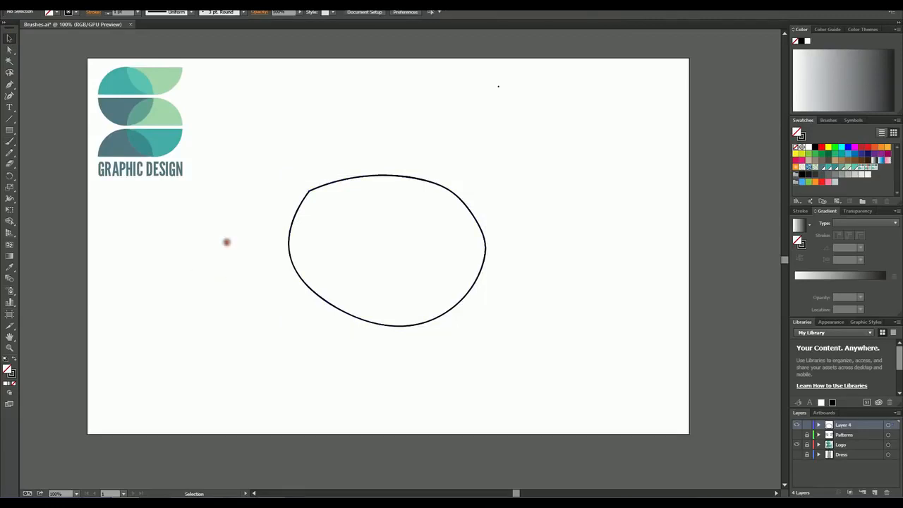
click(11, 348)
drag(297, 180, 484, 335)
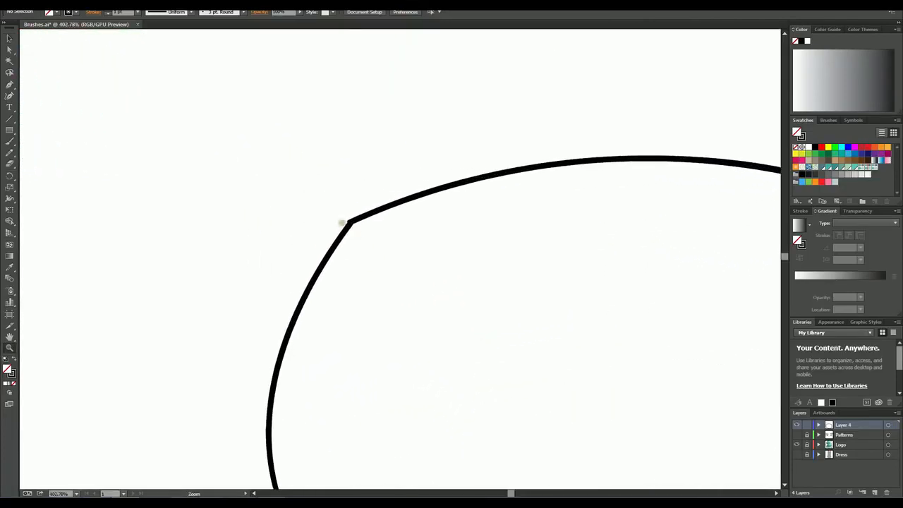
alt+click(442, 279)
alt+click(442, 279)
alt+click(441, 279)
alt+click(442, 278)
alt+click(441, 278)
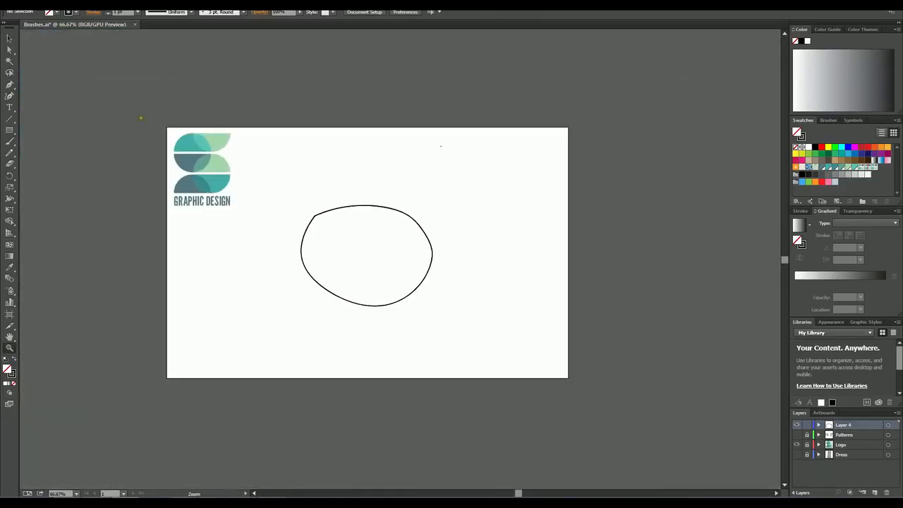
click(414, 258)
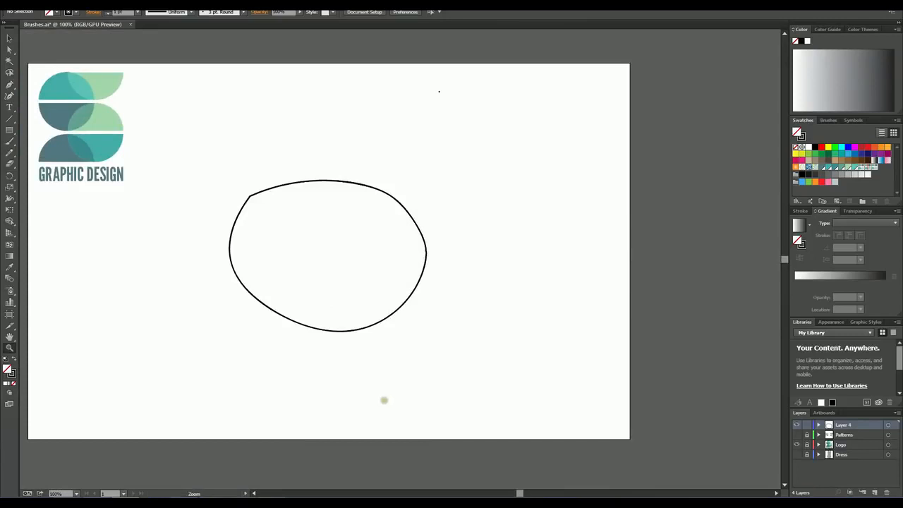
mouse_move(370, 323)
mouse_down()
mouse_move(345, 302)
mouse_move(459, 303)
mouse_move(435, 299)
mouse_up()
Step: Delete the painted oval and the stray dot near the artboard's upper edge
click(10, 38)
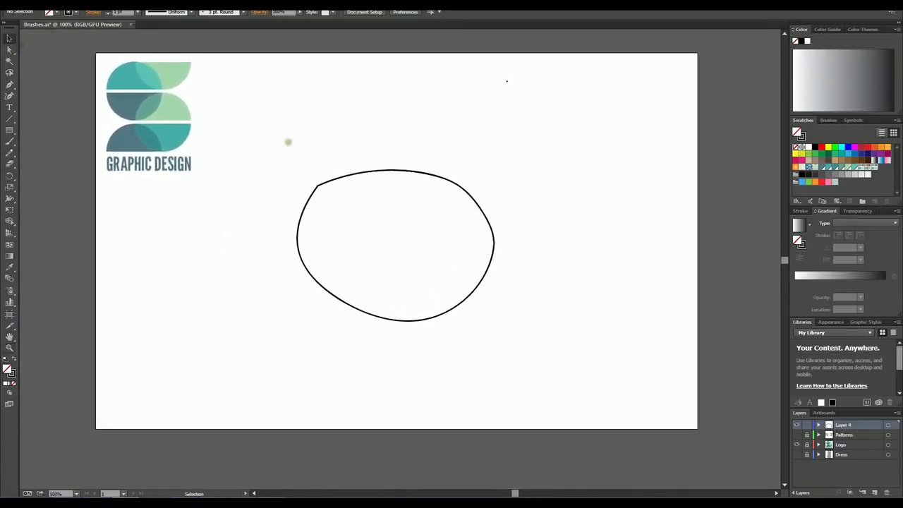
drag(293, 152, 530, 334)
key(Delete)
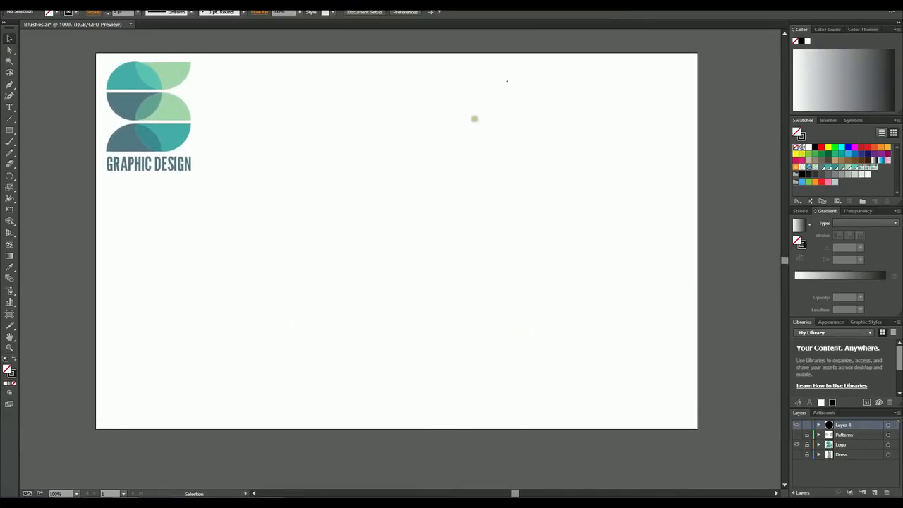
drag(480, 118, 526, 58)
key(Delete)
Step: Paint a closed round outline starting and ending above the artboard's centre with the Paintbrush
click(9, 141)
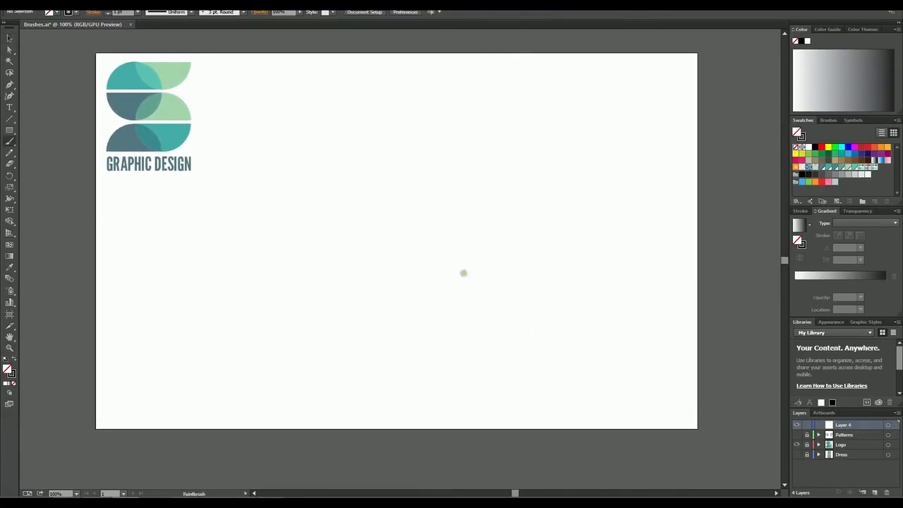
mouse_move(403, 166)
mouse_down()
mouse_move(460, 187)
mouse_move(497, 226)
mouse_move(486, 277)
mouse_move(454, 299)
mouse_move(376, 296)
mouse_move(339, 258)
mouse_move(350, 220)
mouse_move(402, 175)
mouse_up()
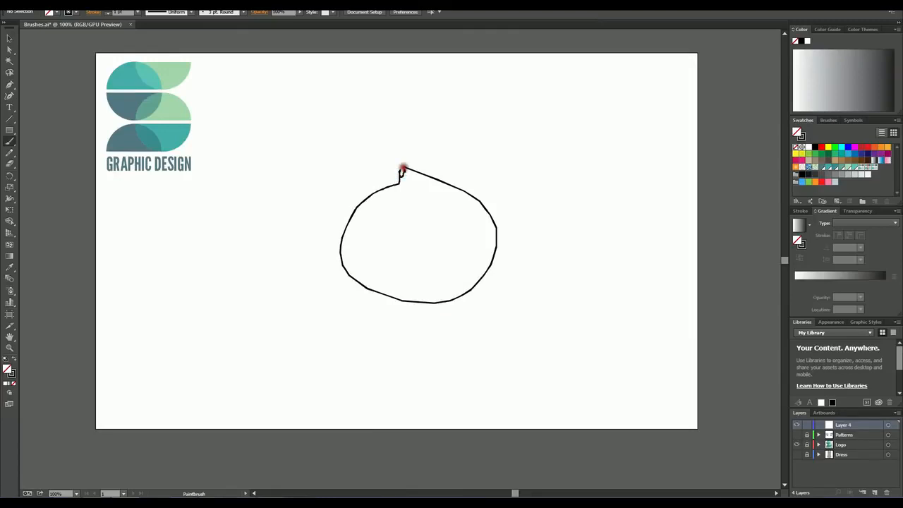
drag(402, 172, 405, 169)
Step: Delete the round outline with the jagged join at its top
key(v)
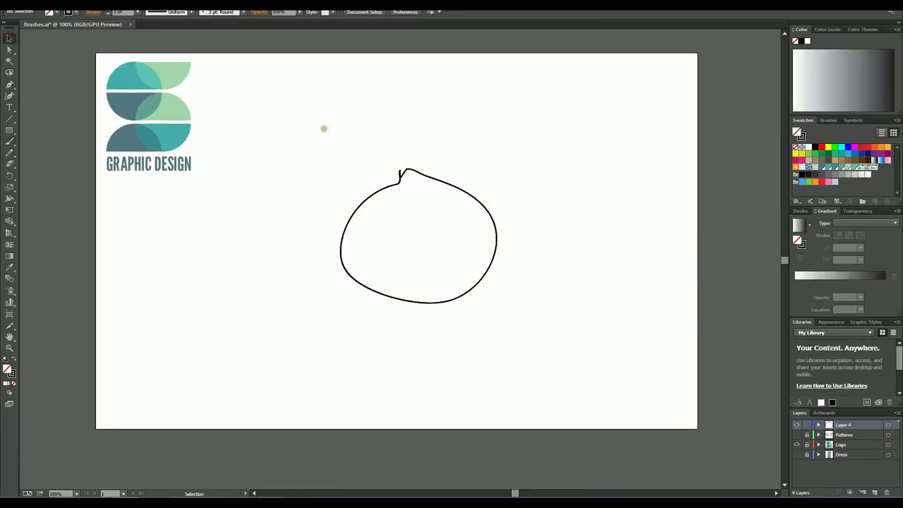
mouse_move(324, 129)
mouse_down()
mouse_move(574, 304)
mouse_move(567, 292)
mouse_up()
key(Delete)
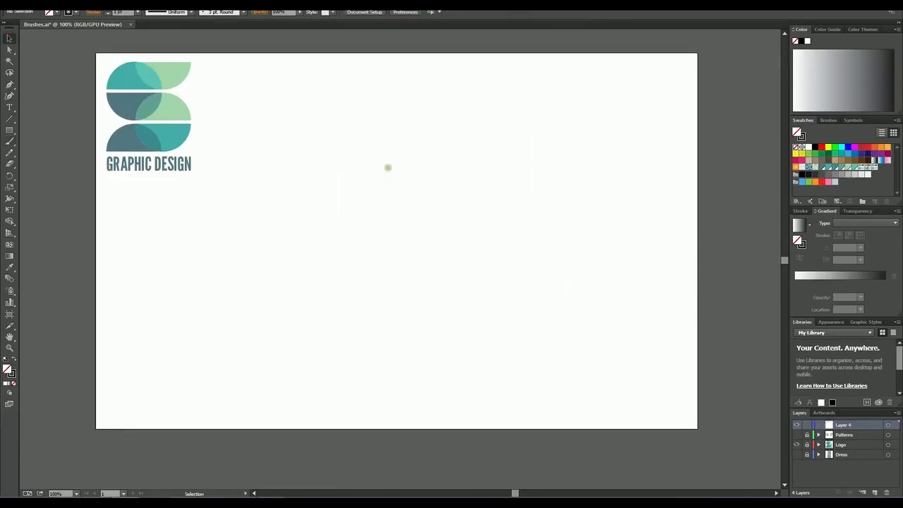
Step: Paint another closed round outline in the middle of the artboard and examine where its ends join
key(b)
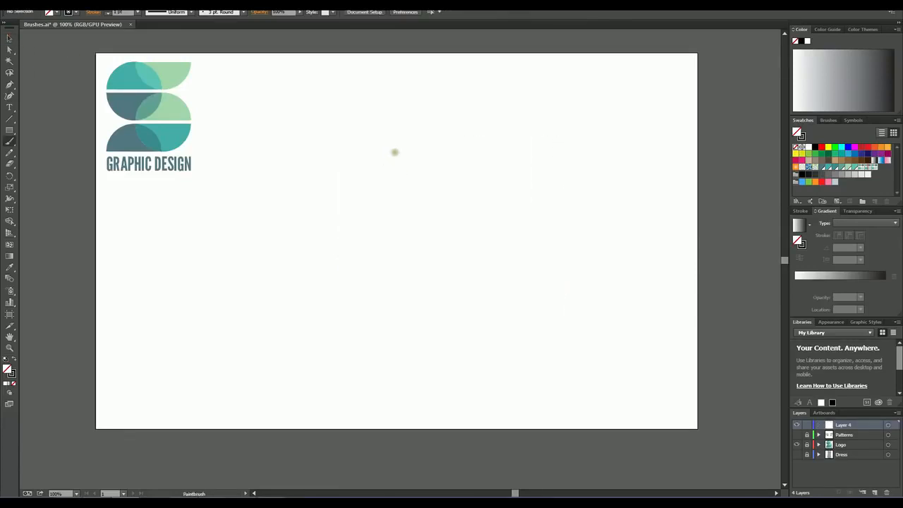
mouse_move(403, 154)
mouse_down()
mouse_move(443, 163)
mouse_move(502, 211)
mouse_up()
mouse_move(494, 262)
mouse_down()
mouse_move(428, 290)
mouse_move(353, 264)
mouse_move(320, 204)
mouse_move(341, 182)
mouse_move(402, 154)
mouse_up()
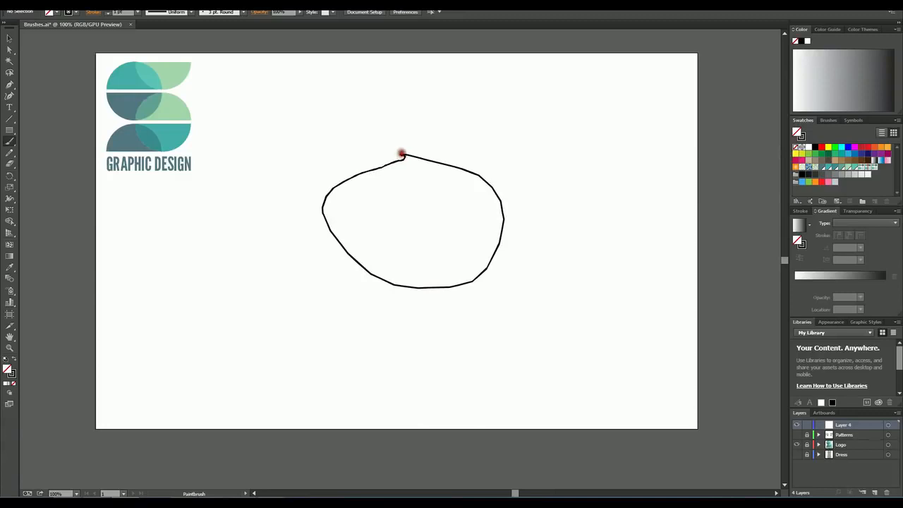
drag(402, 154, 403, 154)
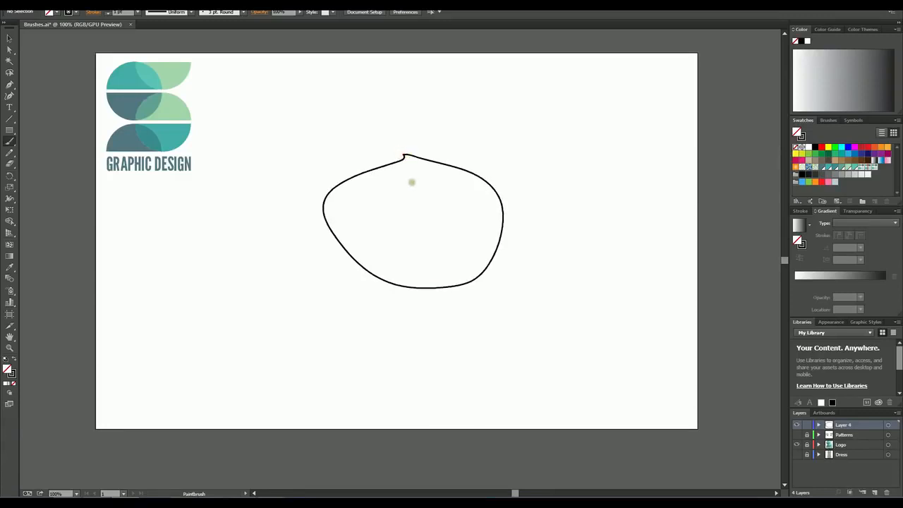
click(10, 348)
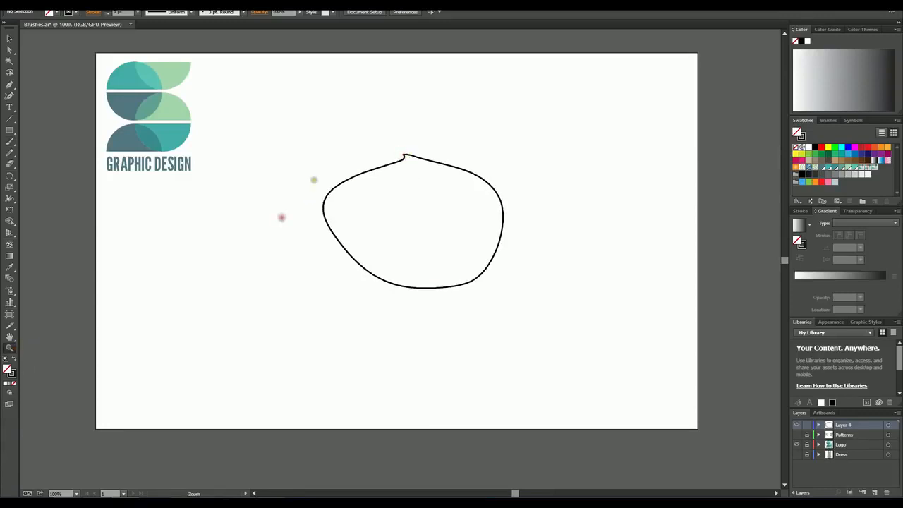
drag(362, 130, 437, 180)
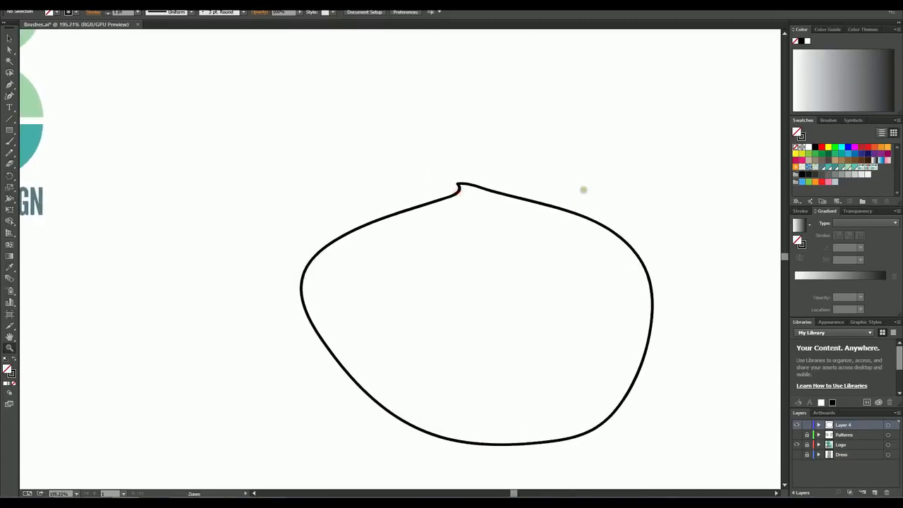
Step: Examine the join at the top of the round outline up close, then return to the whole artboard at 100%
mouse_move(583, 190)
mouse_down()
mouse_move(528, 195)
mouse_move(570, 187)
mouse_up()
drag(626, 165, 613, 165)
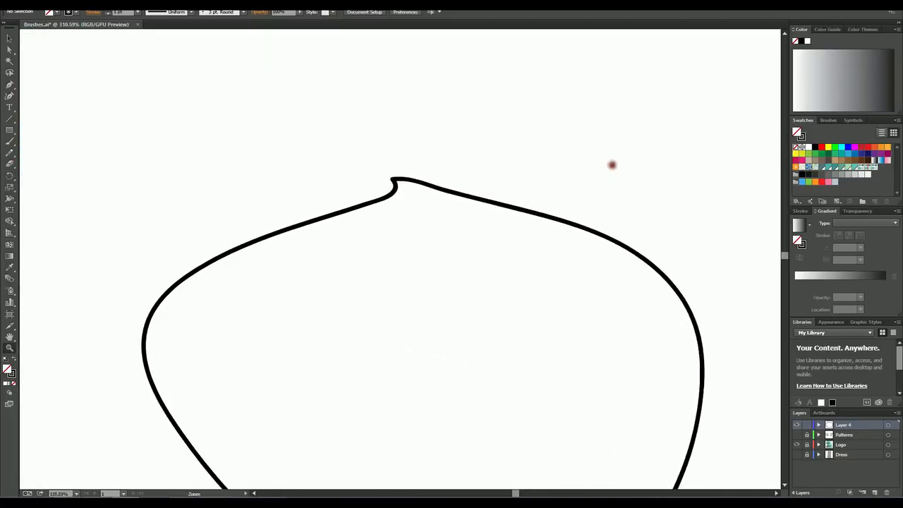
drag(429, 202, 447, 200)
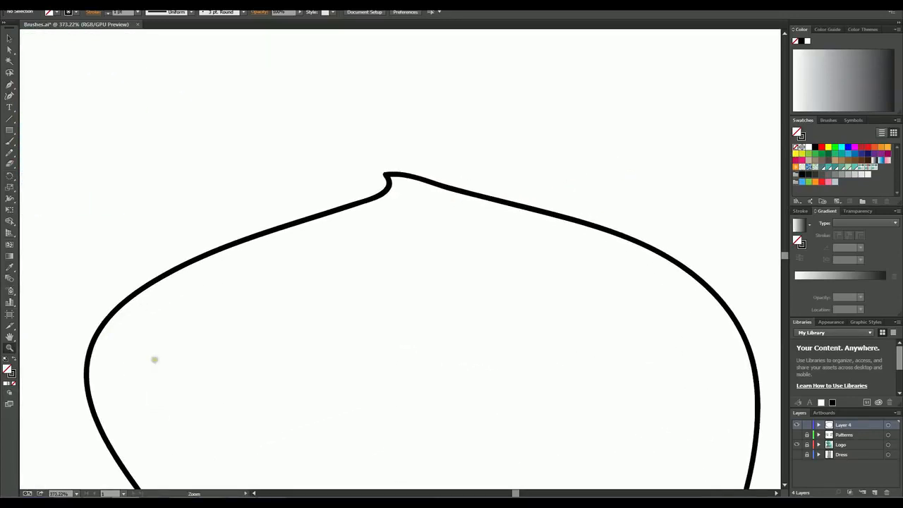
alt+click(459, 303)
alt+click(438, 300)
alt+click(439, 300)
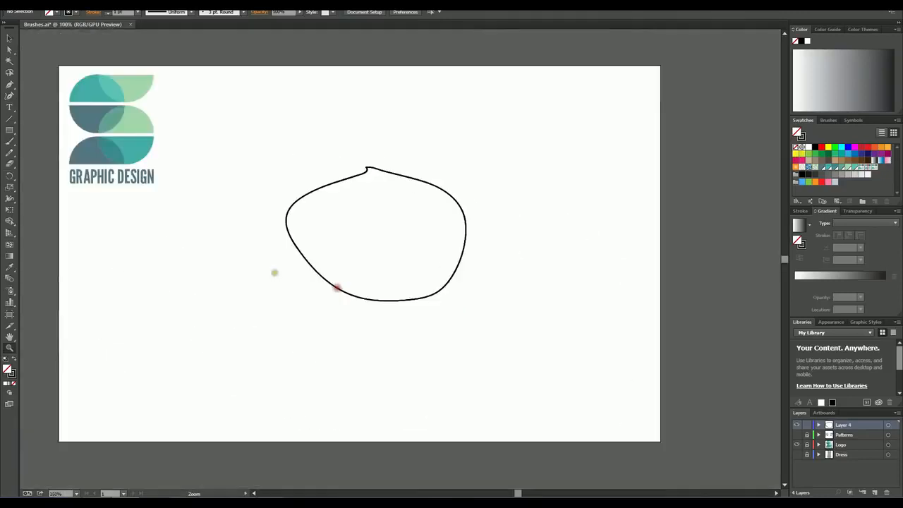
alt+click(369, 274)
click(429, 272)
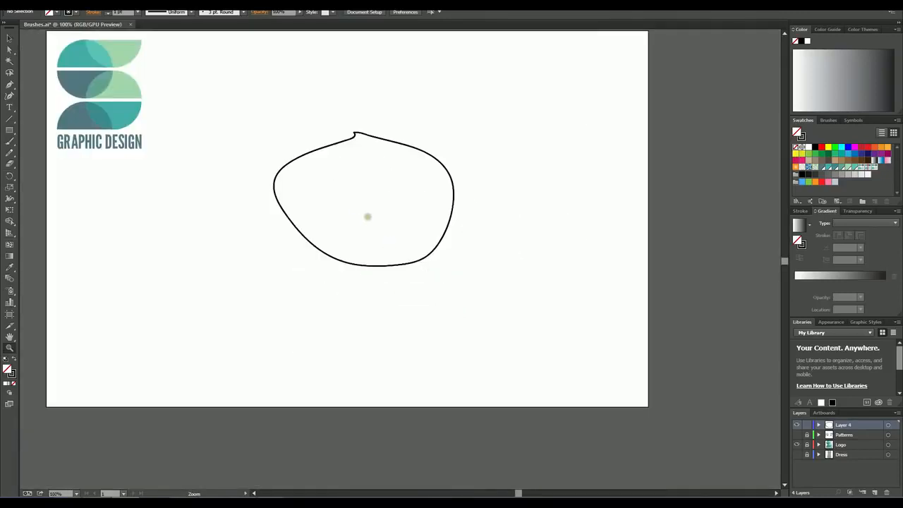
drag(258, 240, 292, 281)
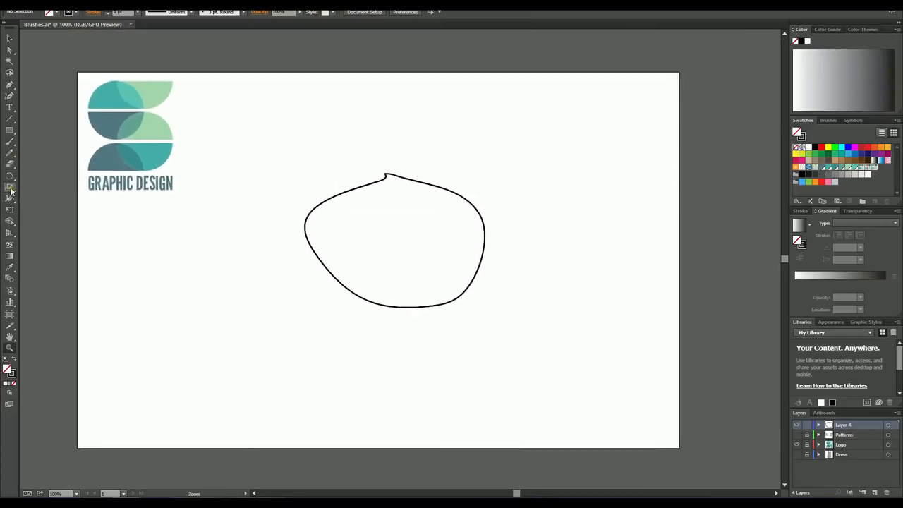
Step: Adjust the pixel distance for Edit Selected Paths in the Paintbrush tool options and accept the settings
key(b)
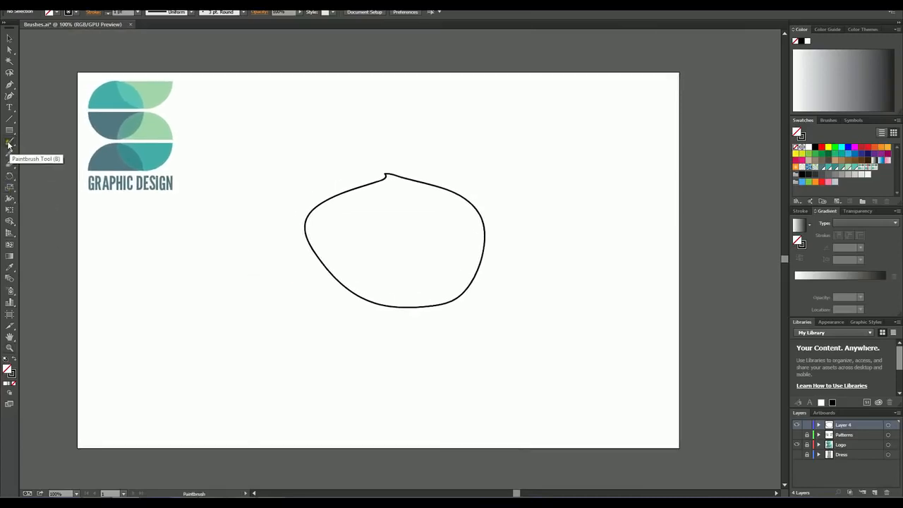
double_click(9, 145)
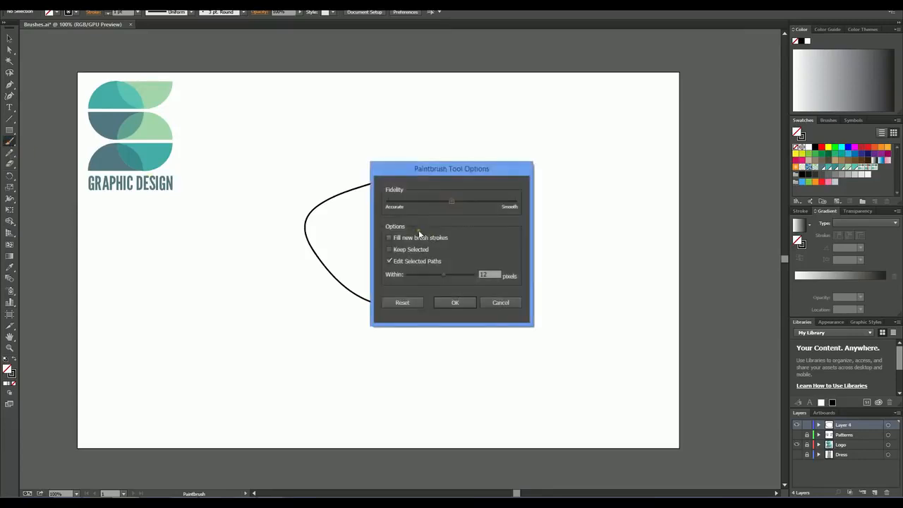
drag(438, 167, 521, 177)
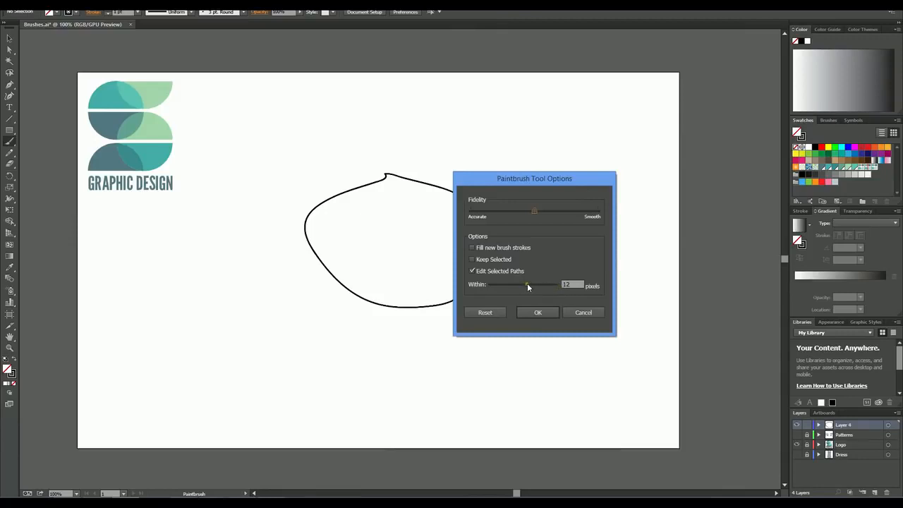
drag(527, 283, 497, 282)
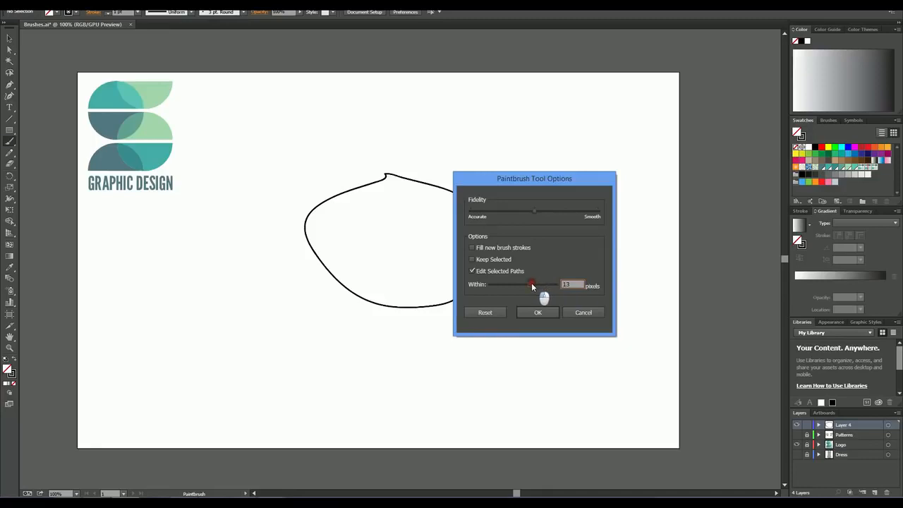
drag(530, 286, 529, 286)
click(540, 313)
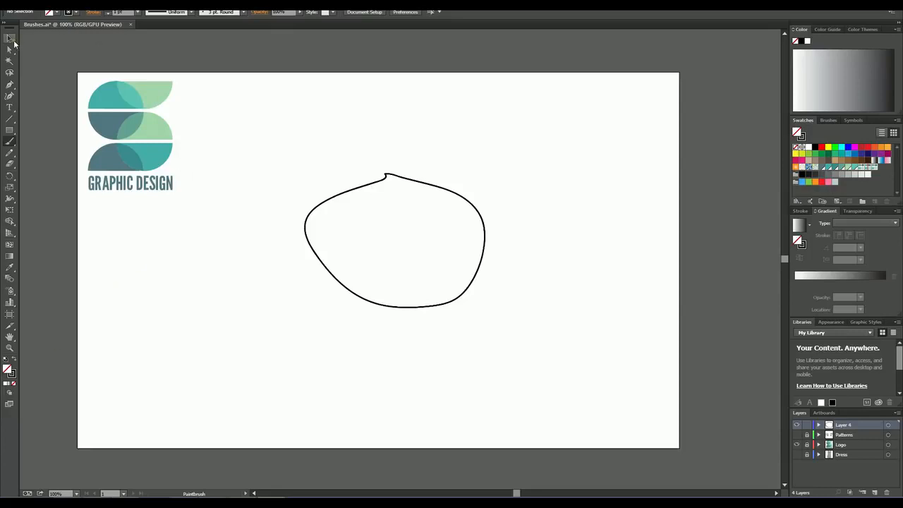
Step: Delete the closed round outline in the middle of the artboard
click(9, 38)
mouse_move(294, 153)
mouse_down()
mouse_move(416, 314)
mouse_move(409, 308)
mouse_move(501, 318)
mouse_up()
key(Delete)
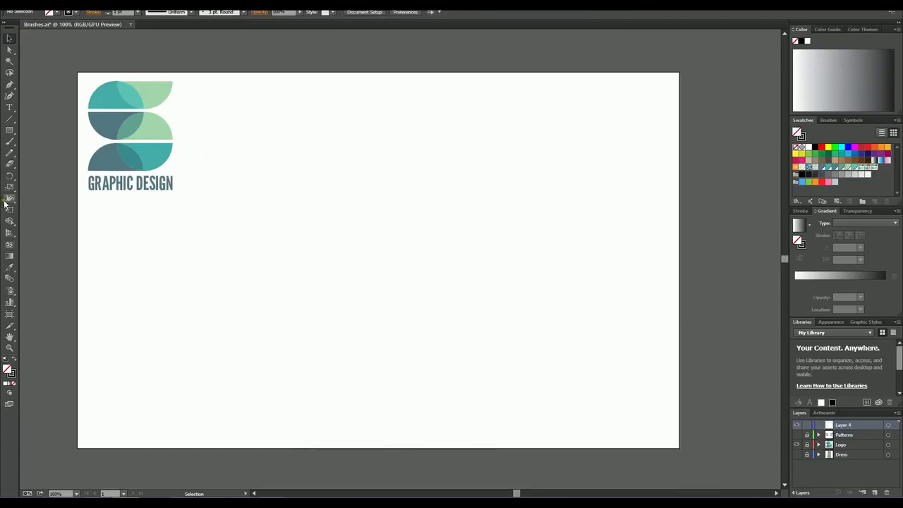
Step: Paint a large tilted oval with the Paintbrush, leaving a small gap between its ends at the top
key(b)
mouse_move(369, 147)
mouse_down()
mouse_move(427, 156)
mouse_move(560, 242)
mouse_up()
mouse_move(566, 295)
mouse_down()
mouse_move(511, 353)
mouse_move(396, 337)
mouse_move(308, 228)
mouse_move(317, 185)
mouse_move(366, 153)
mouse_up()
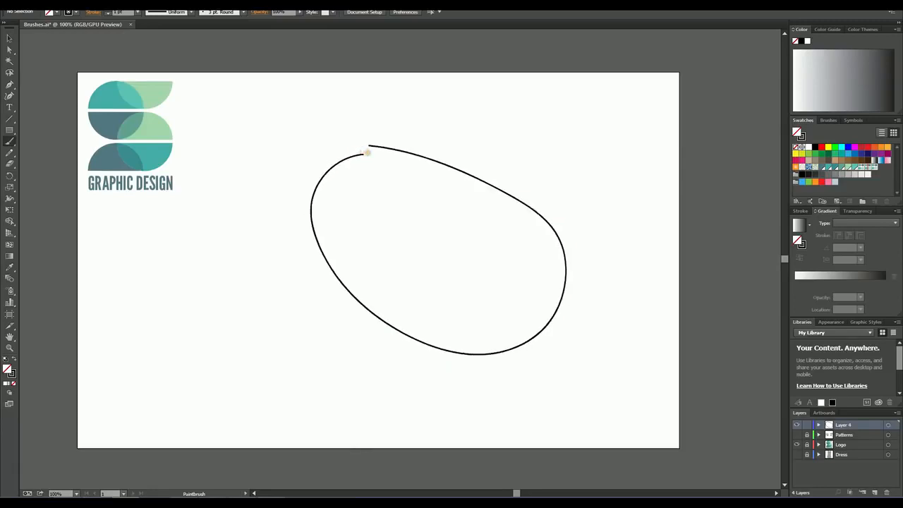
Step: Join the two open ends of the painted oval into a closed path and deselect it
click(9, 38)
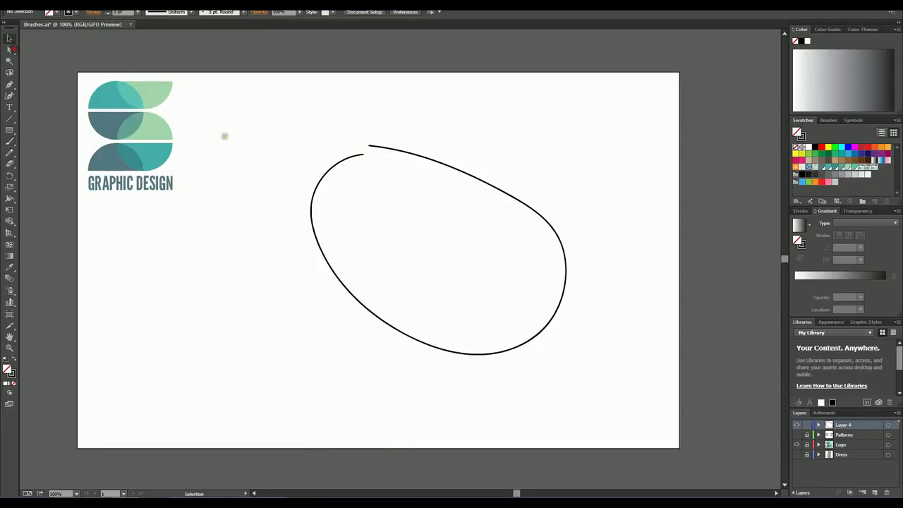
drag(334, 122, 403, 177)
right_click(389, 150)
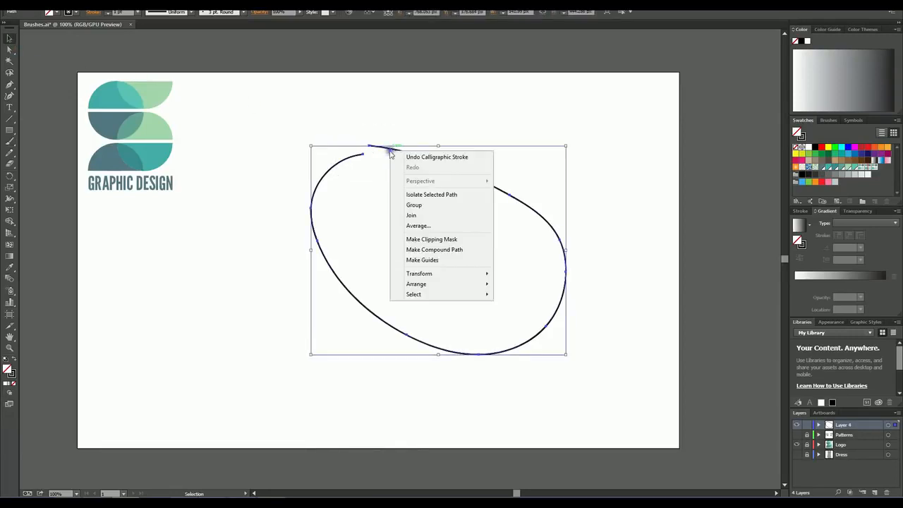
click(409, 217)
click(383, 111)
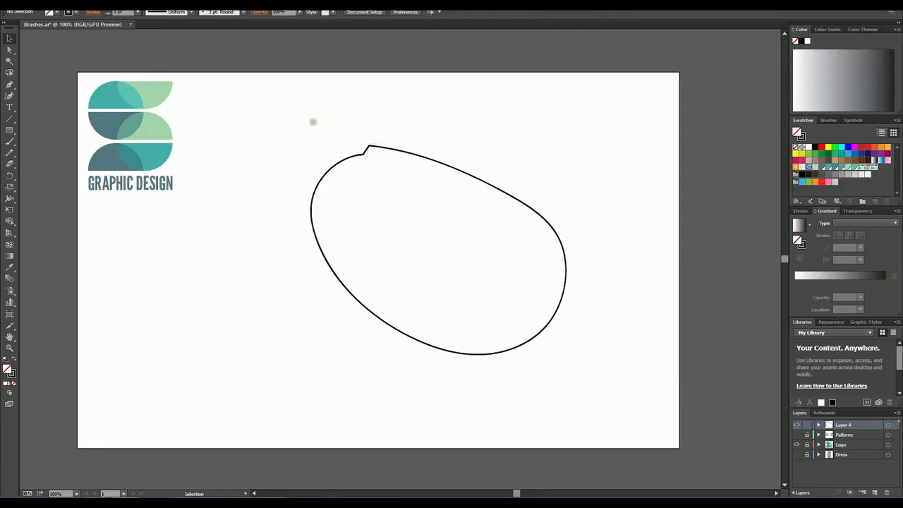
Step: Review the Join command on the selected closed oval, then delete the oval from the artboard
drag(300, 111, 597, 393)
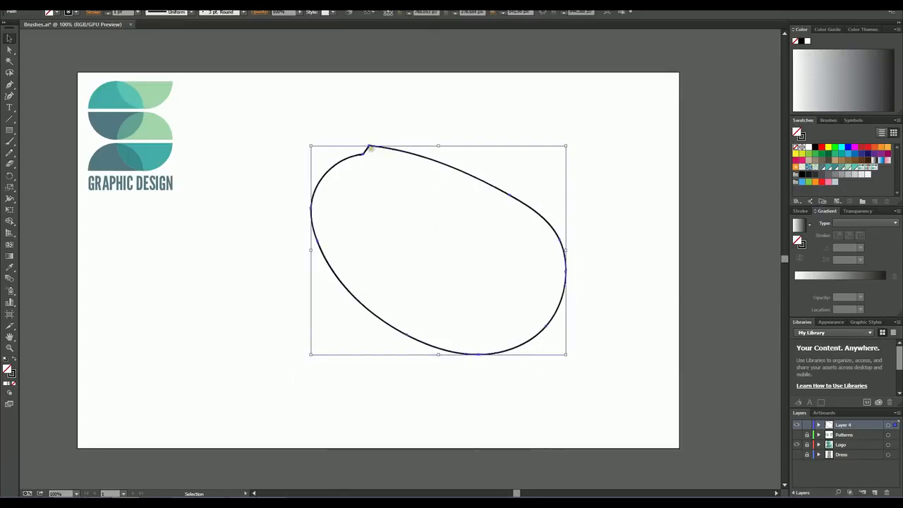
right_click(367, 148)
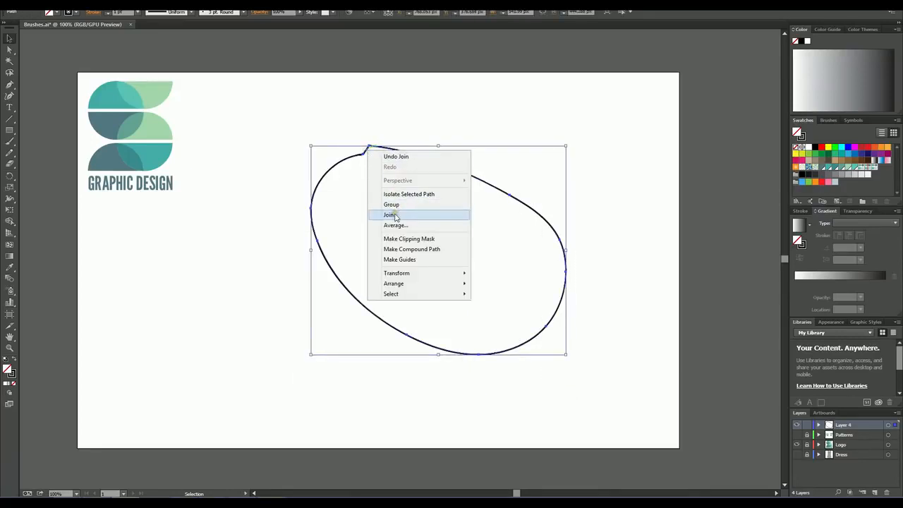
click(258, 310)
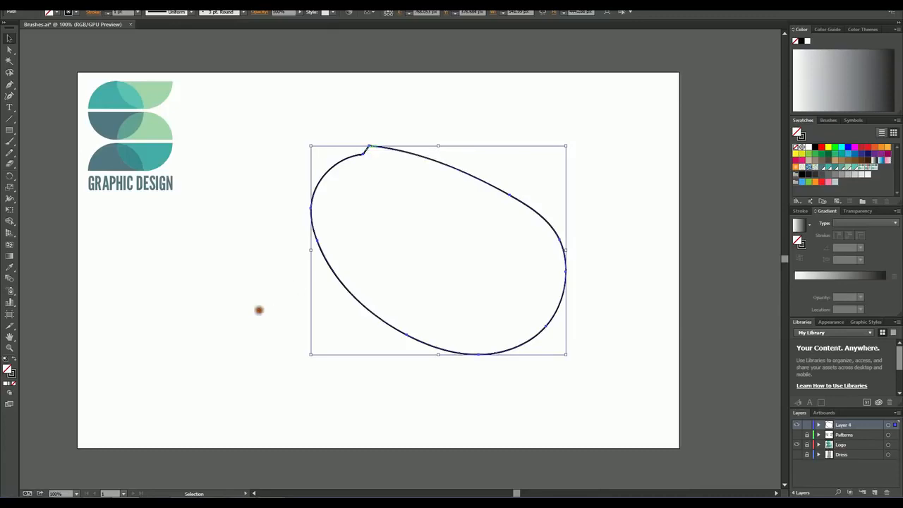
drag(294, 122, 611, 402)
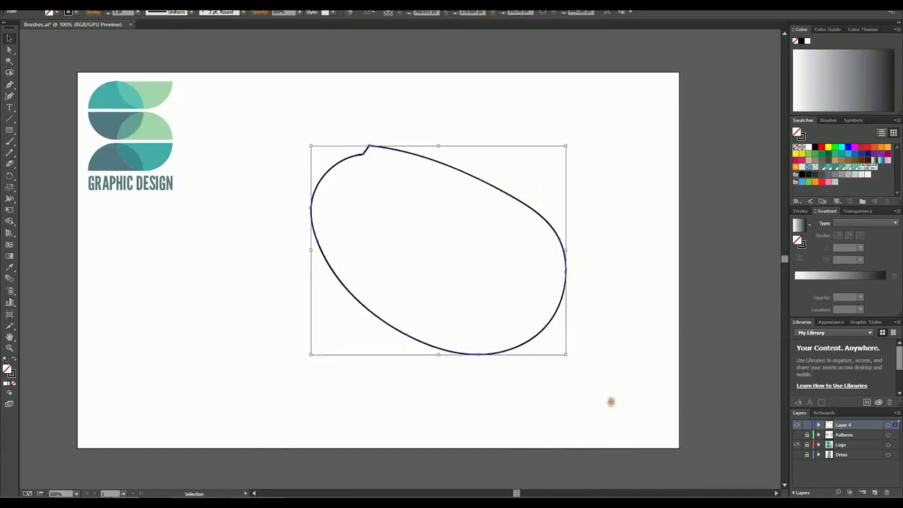
key(Delete)
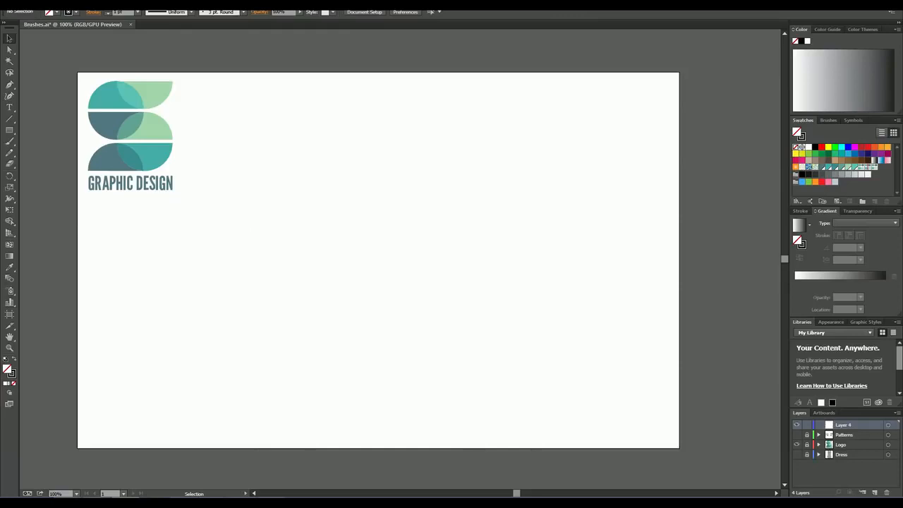
Step: Activate the Paintbrush and float the Brushes panel over the artboard's upper-right corner, enlarged to show all its brushes
key(b)
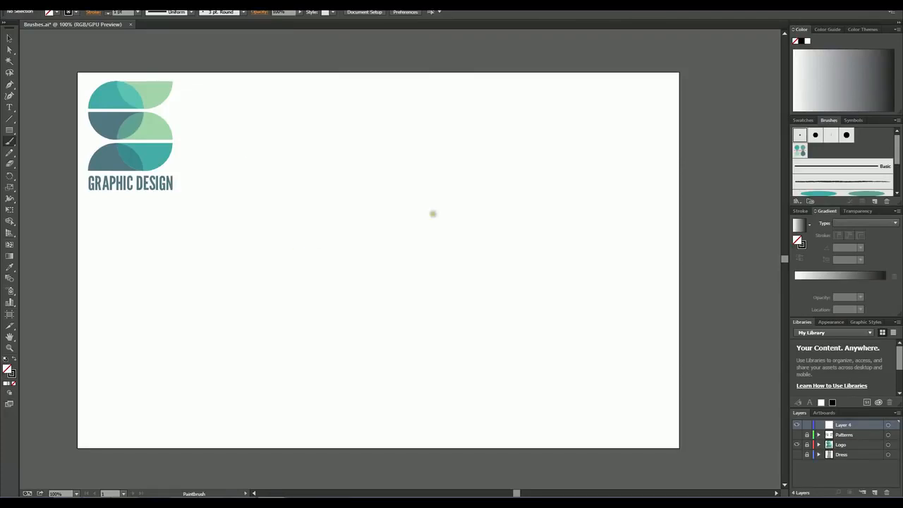
click(808, 121)
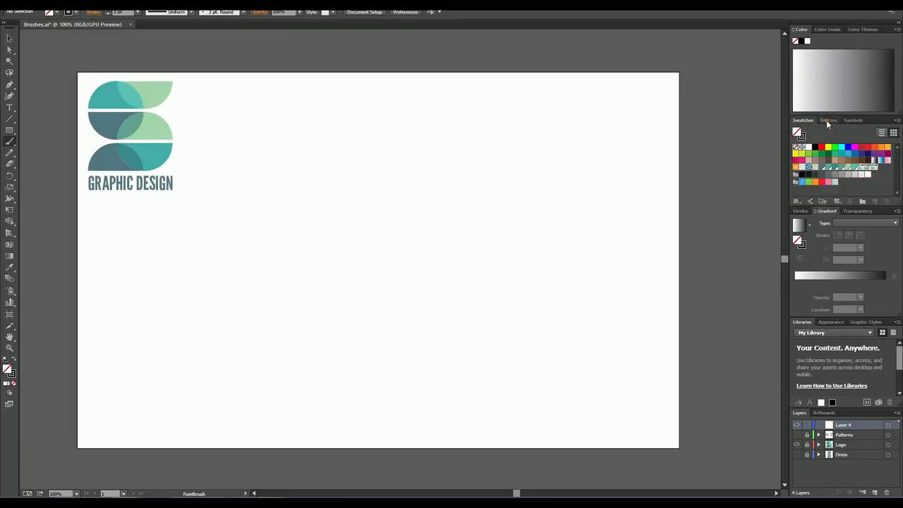
mouse_move(826, 120)
mouse_down()
mouse_move(643, 119)
mouse_move(568, 86)
mouse_up()
mouse_move(657, 176)
mouse_down()
mouse_move(656, 151)
mouse_move(680, 189)
mouse_move(709, 277)
mouse_move(708, 265)
mouse_up()
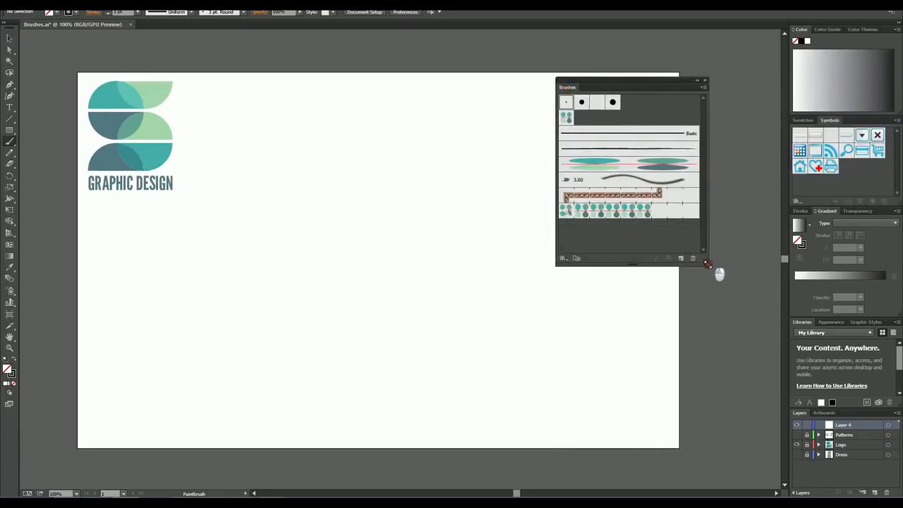
Step: Look through the brush library categories and open the 6d Art Pen Brushes library from Wacom 6D Brushes
click(702, 88)
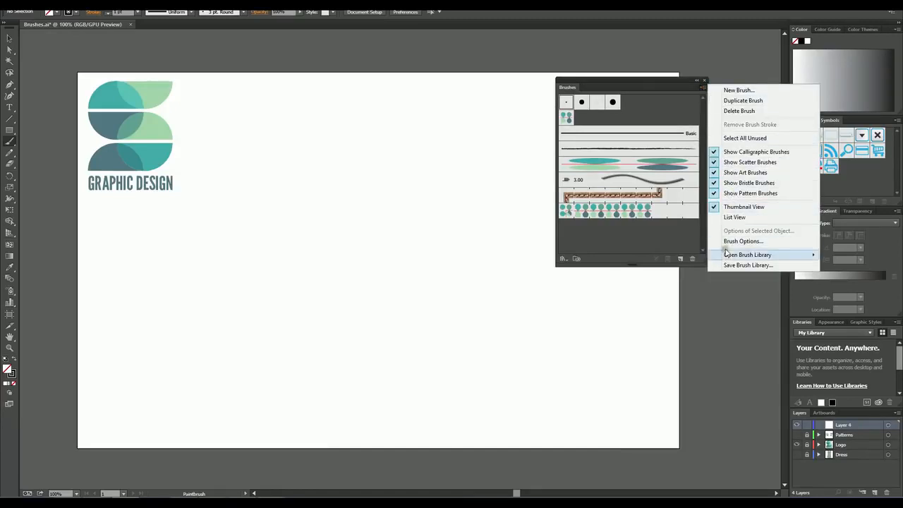
mouse_move(727, 257)
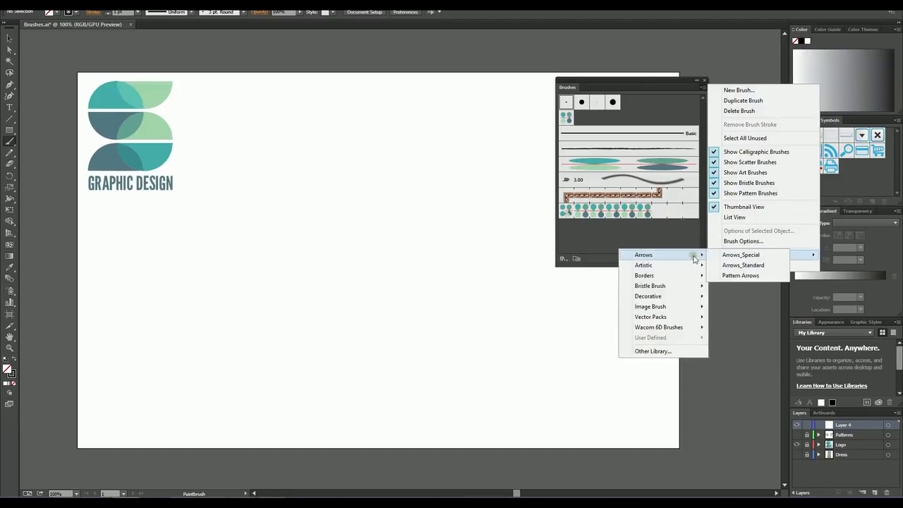
mouse_move(692, 271)
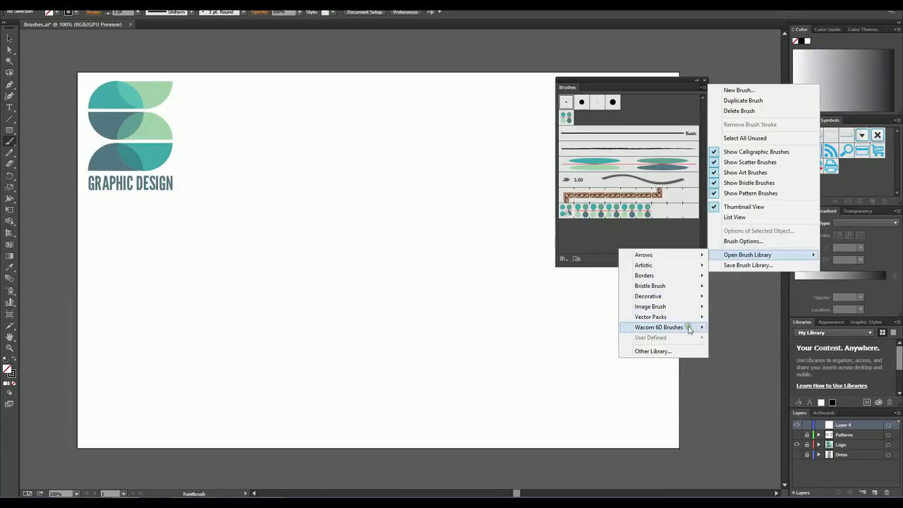
mouse_move(681, 332)
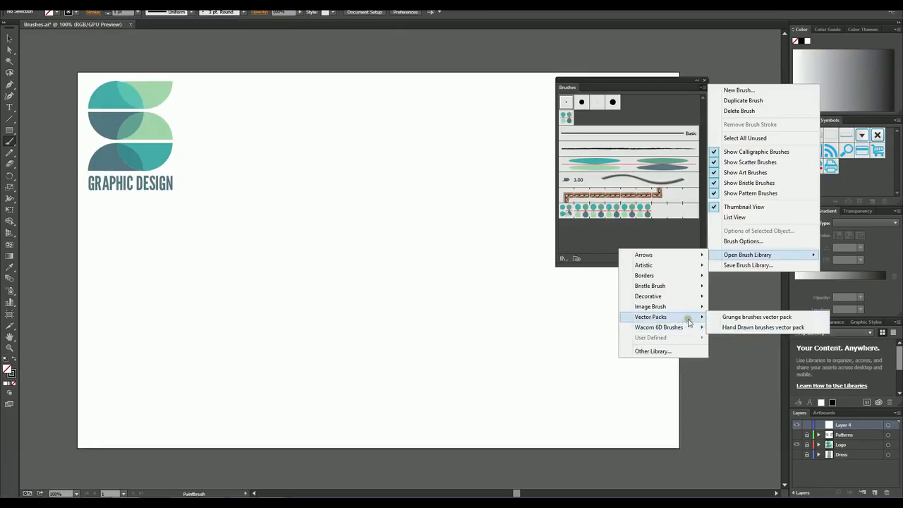
mouse_move(692, 311)
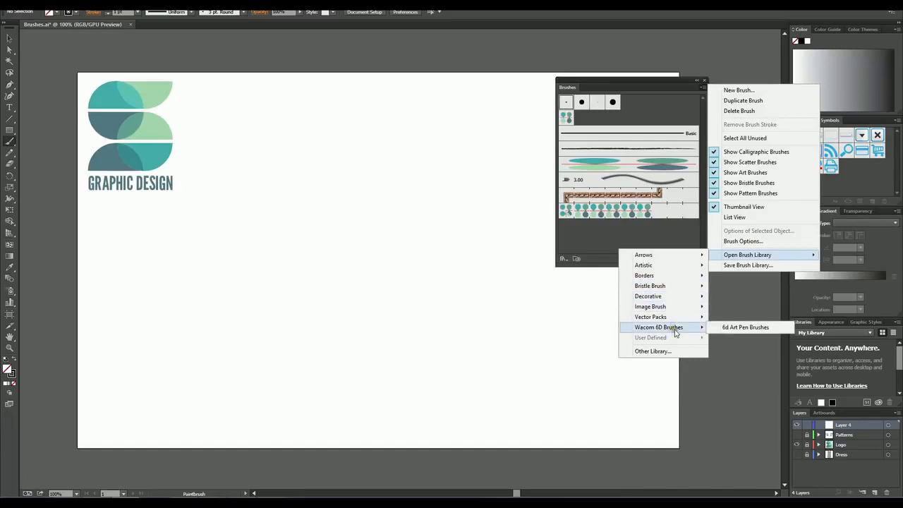
click(740, 328)
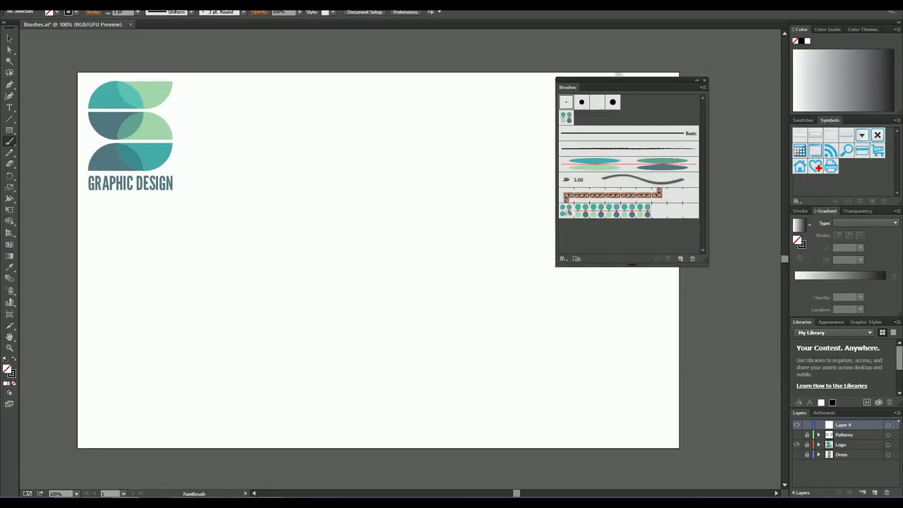
Step: Reposition the floating Brushes panel and group the 6d Art Pen Brushes library with it, switching between both sets
drag(618, 81, 650, 121)
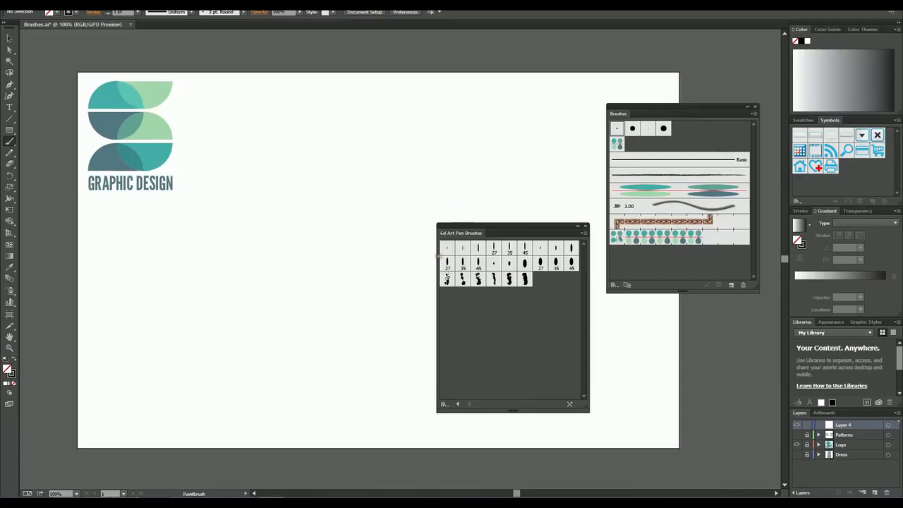
mouse_move(468, 232)
mouse_down()
mouse_move(590, 168)
mouse_move(602, 186)
mouse_move(661, 115)
mouse_up()
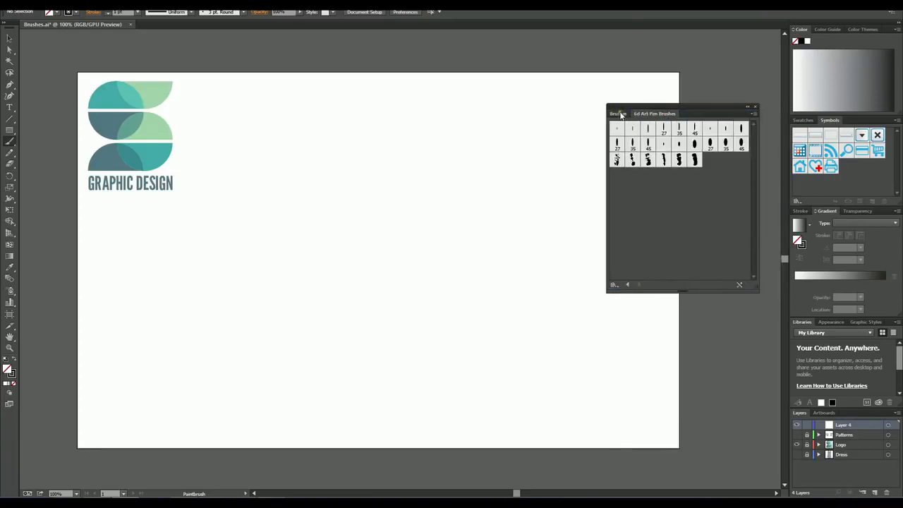
click(619, 113)
click(653, 114)
Step: Check the 6d Art Pen library's options and open the Artistic_Calligraphic brush library from the Brushes panel
click(754, 114)
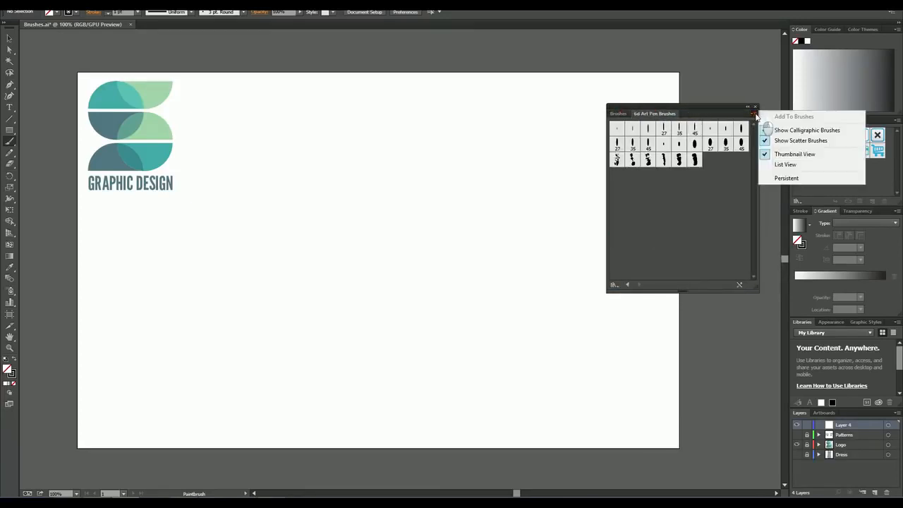
click(617, 114)
click(752, 114)
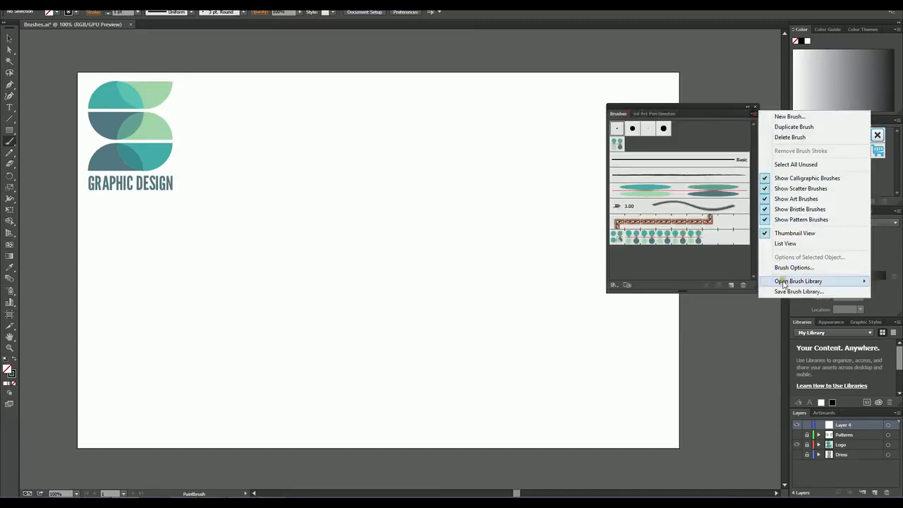
mouse_move(783, 283)
mouse_move(705, 293)
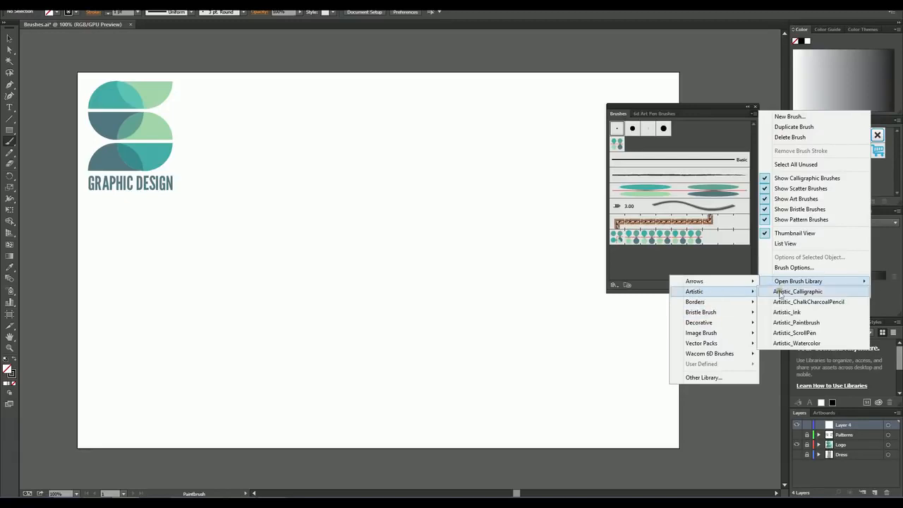
click(781, 294)
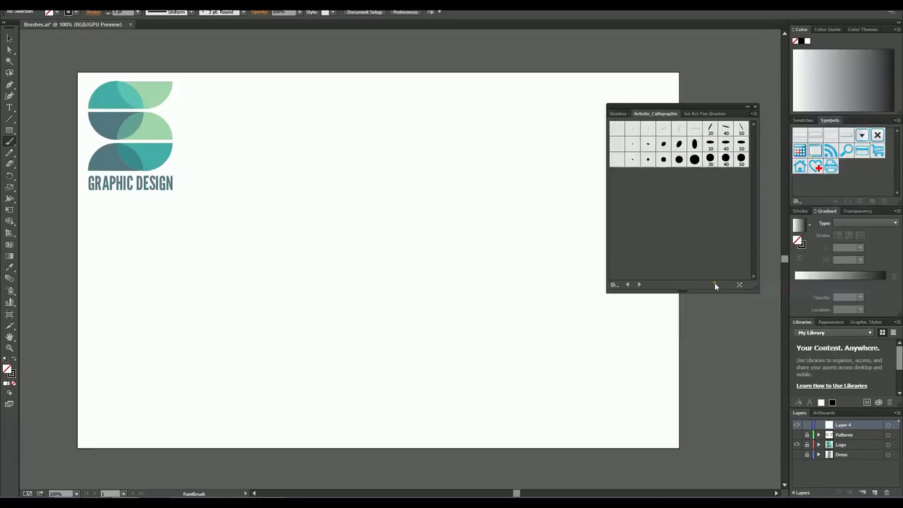
Step: Paint several freehand lines and a circle in the middle of the artboard with 6d Scatter Brush 1 from the 6d Art Pen Brushes library
click(697, 113)
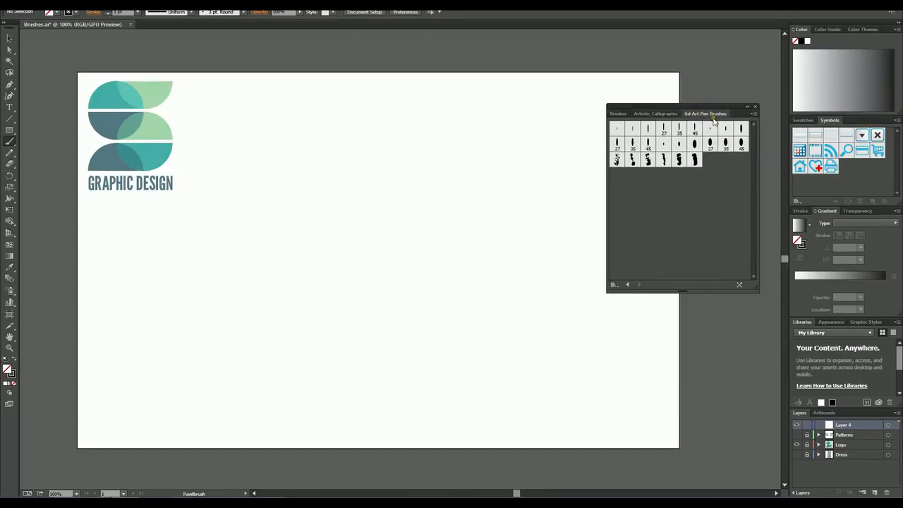
click(616, 160)
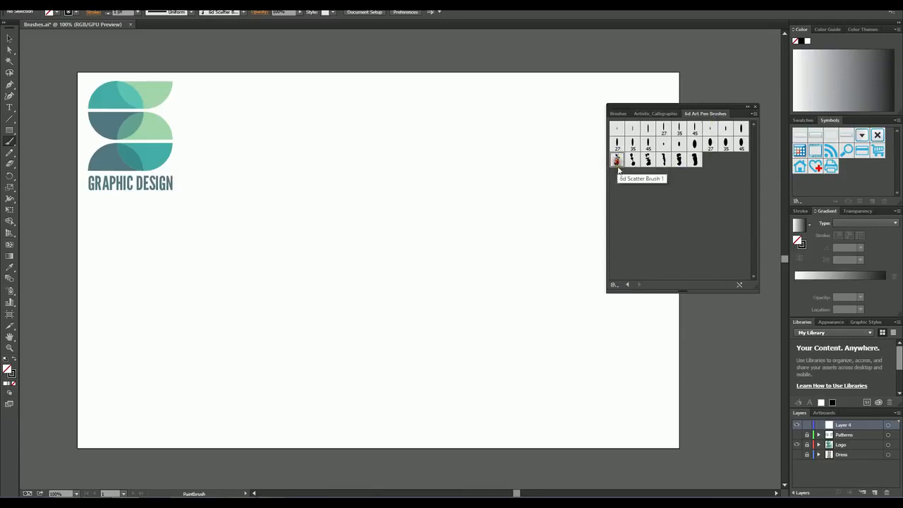
mouse_move(187, 269)
mouse_down()
mouse_move(399, 186)
mouse_move(372, 234)
mouse_move(236, 289)
mouse_up()
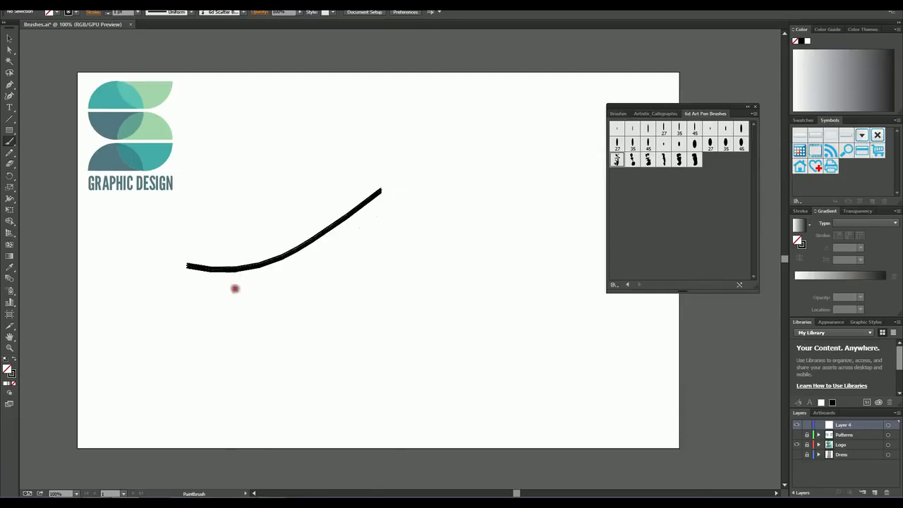
drag(400, 305, 443, 288)
mouse_move(487, 242)
mouse_down()
mouse_move(500, 171)
mouse_move(499, 146)
mouse_move(488, 143)
mouse_move(328, 142)
mouse_move(266, 185)
mouse_move(418, 146)
mouse_up()
mouse_move(444, 186)
mouse_down()
mouse_move(434, 205)
mouse_move(534, 248)
mouse_move(448, 202)
mouse_up()
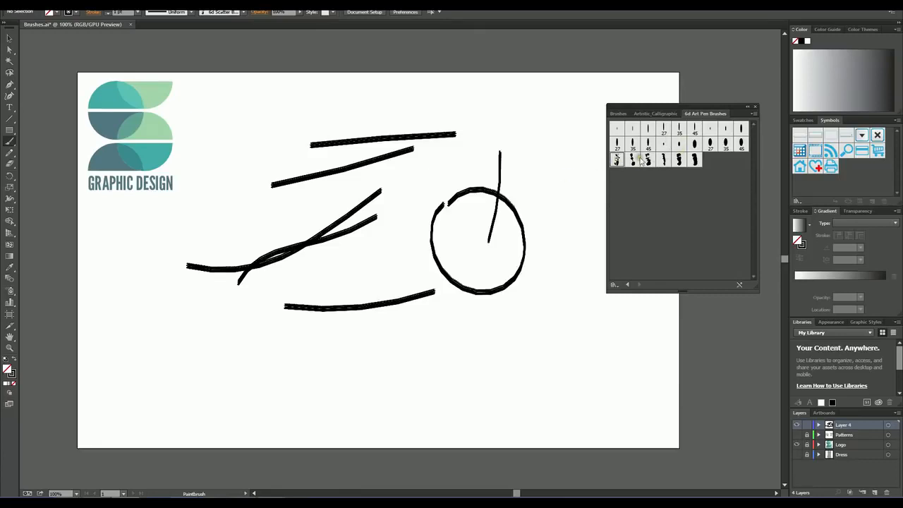
Step: Paint three wavy strokes low on the artboard with the thick oval 6d Art brush and one near its upper edge with the last scatter brush
click(695, 143)
mouse_move(223, 343)
mouse_down()
mouse_move(264, 361)
mouse_move(322, 361)
mouse_move(348, 338)
mouse_move(390, 338)
mouse_up()
drag(577, 335, 577, 336)
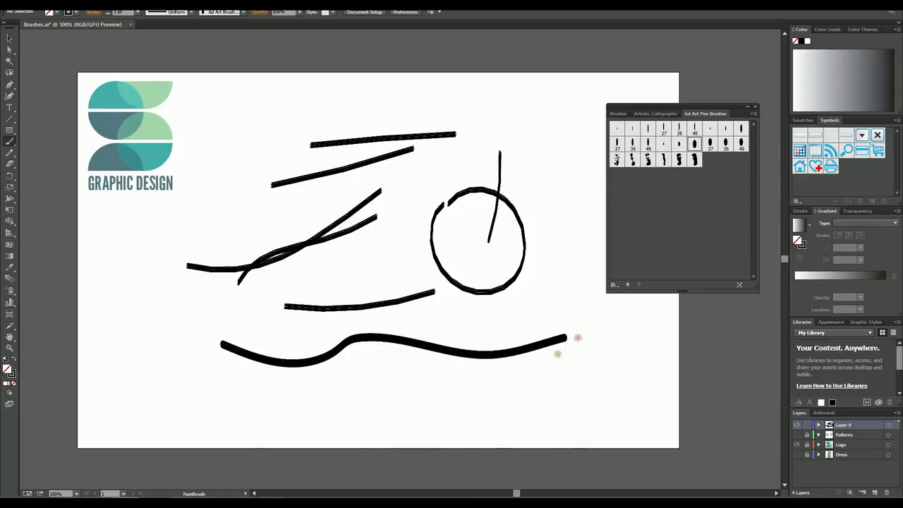
drag(508, 369, 297, 378)
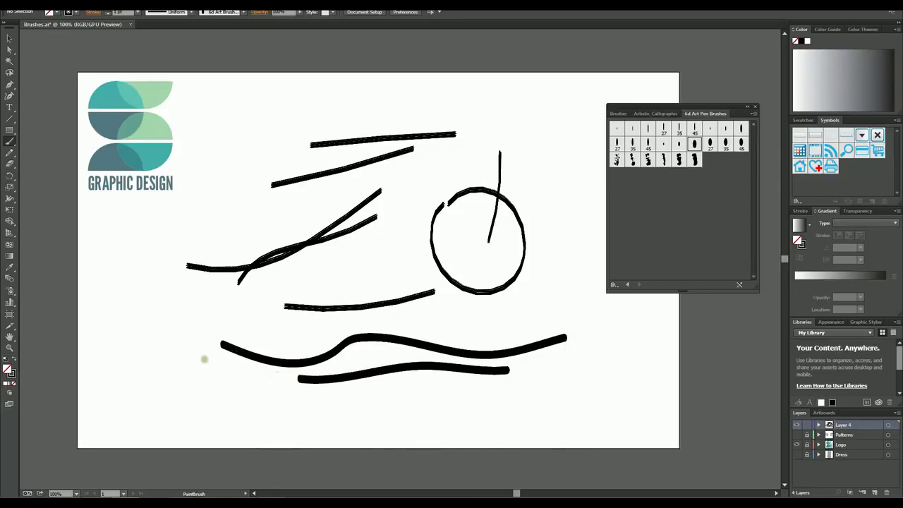
mouse_move(200, 362)
mouse_down()
mouse_move(243, 374)
mouse_move(333, 350)
mouse_move(430, 356)
mouse_up()
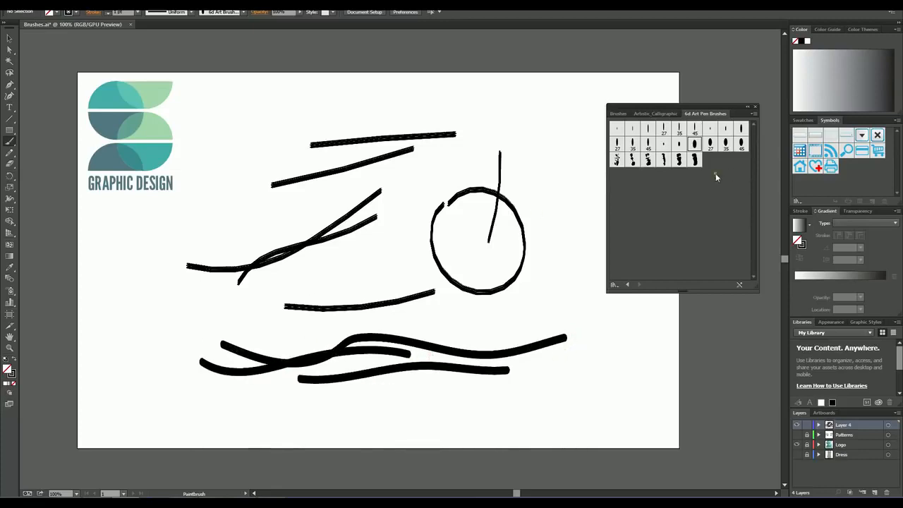
click(694, 160)
mouse_move(498, 111)
mouse_down()
mouse_move(339, 103)
mouse_move(292, 120)
mouse_up()
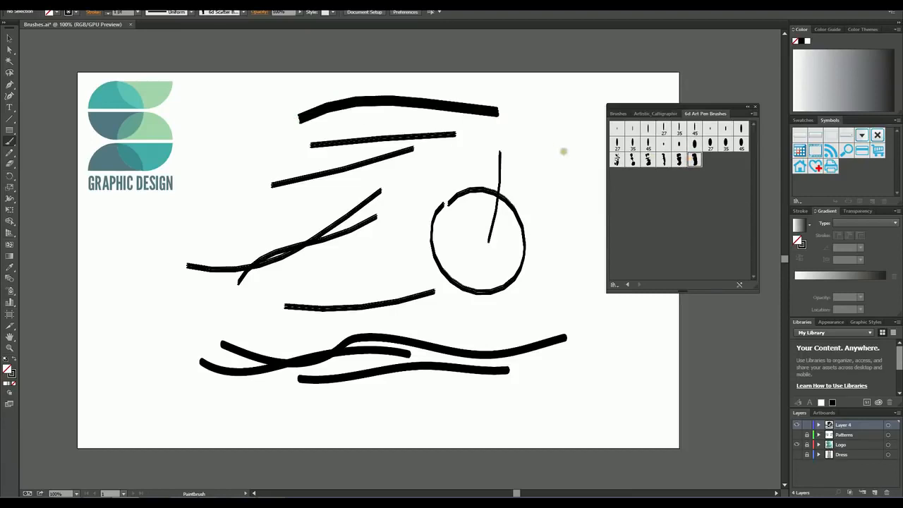
Step: Paint bold curved strokes and a letter K with the angled 30 pt. Flat brush from the Artistic_Calligraphic library
click(656, 114)
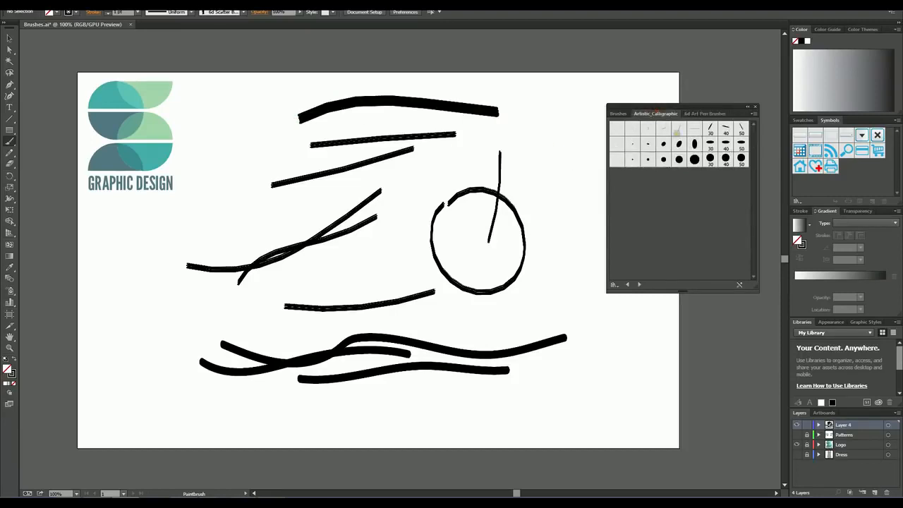
click(710, 129)
mouse_move(545, 210)
mouse_down()
mouse_move(480, 149)
mouse_move(407, 148)
mouse_move(415, 159)
mouse_move(460, 145)
mouse_move(507, 114)
mouse_move(538, 139)
mouse_move(539, 161)
mouse_up()
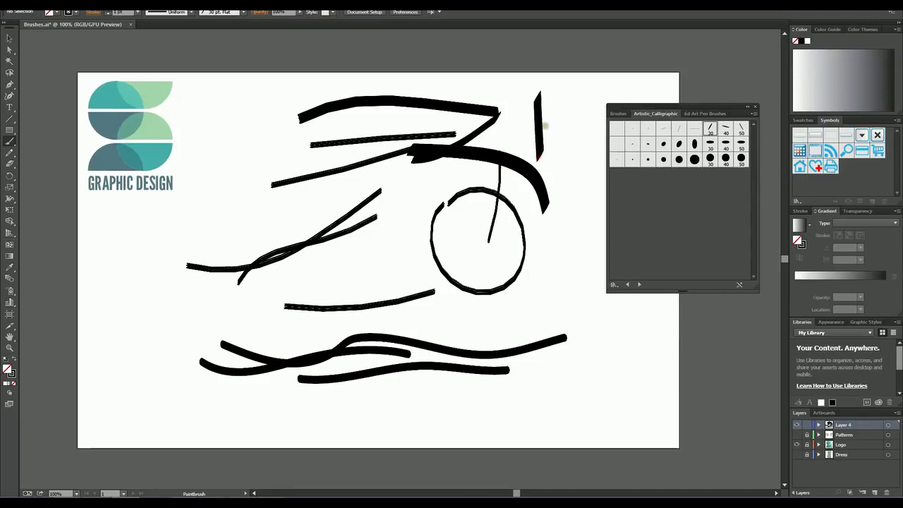
mouse_move(546, 126)
mouse_down()
mouse_move(569, 96)
mouse_move(559, 132)
mouse_move(582, 163)
mouse_up()
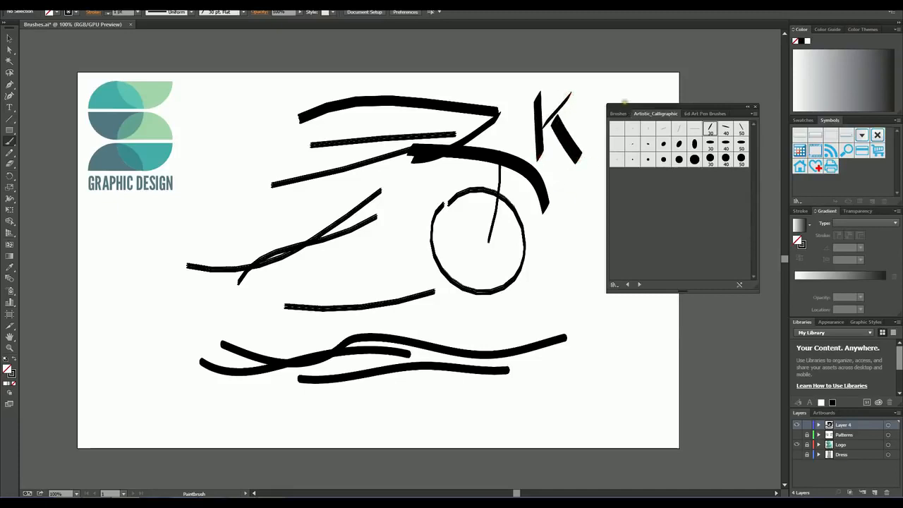
Step: Shift the floating brush panel group slightly and open the Elegant Curl & Floral Brush Set from the Decorative brush libraries
drag(624, 101, 639, 102)
click(768, 114)
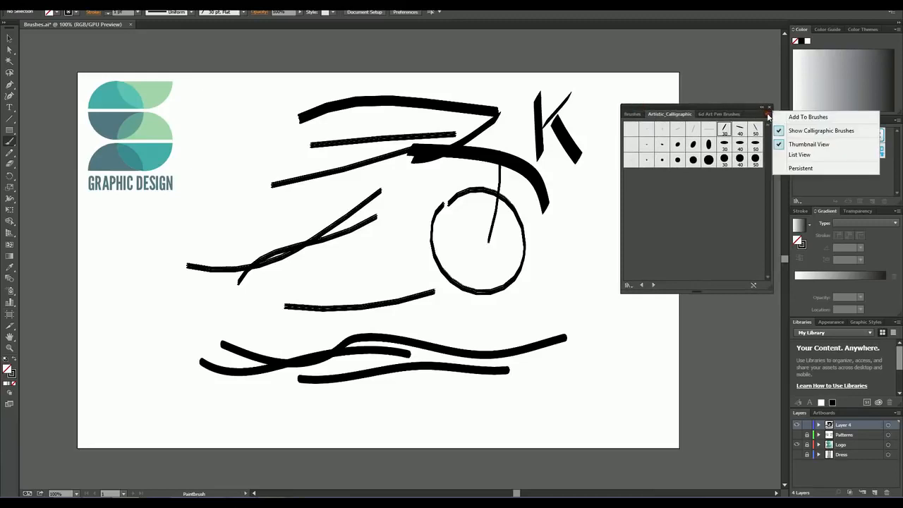
click(633, 114)
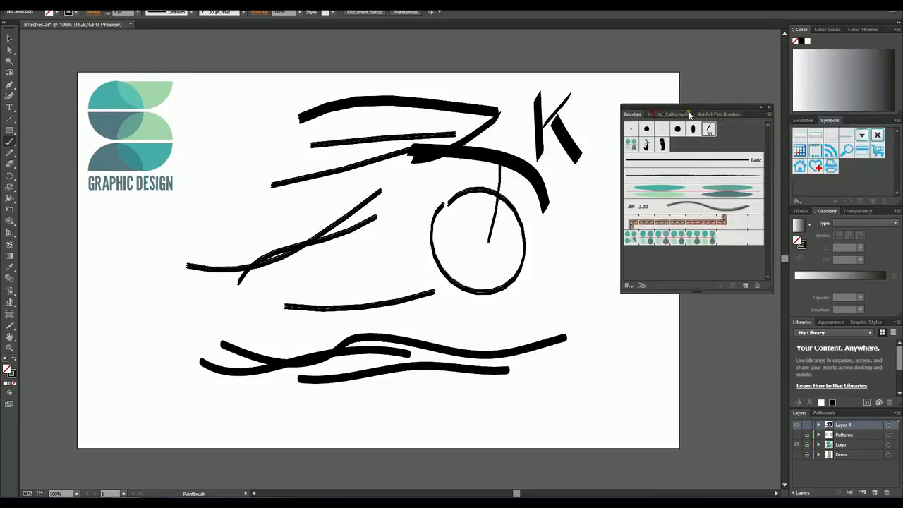
click(766, 115)
mouse_move(799, 283)
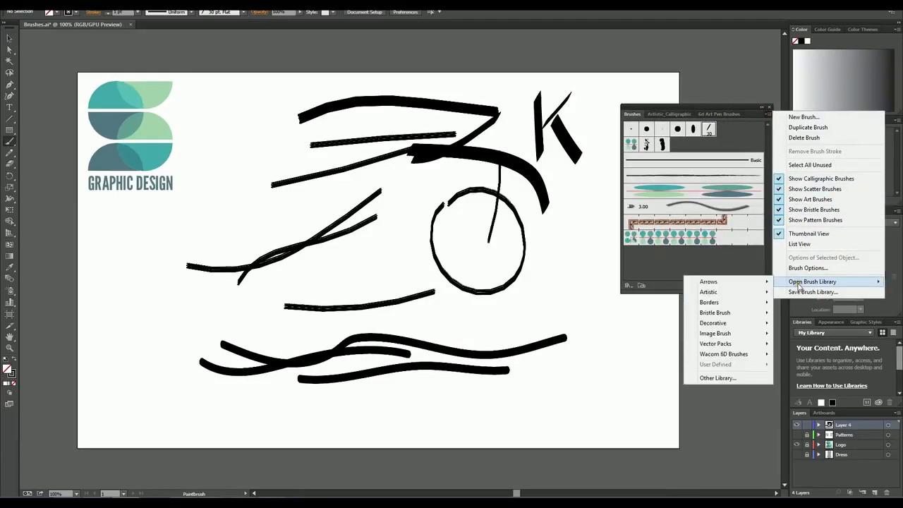
mouse_move(749, 291)
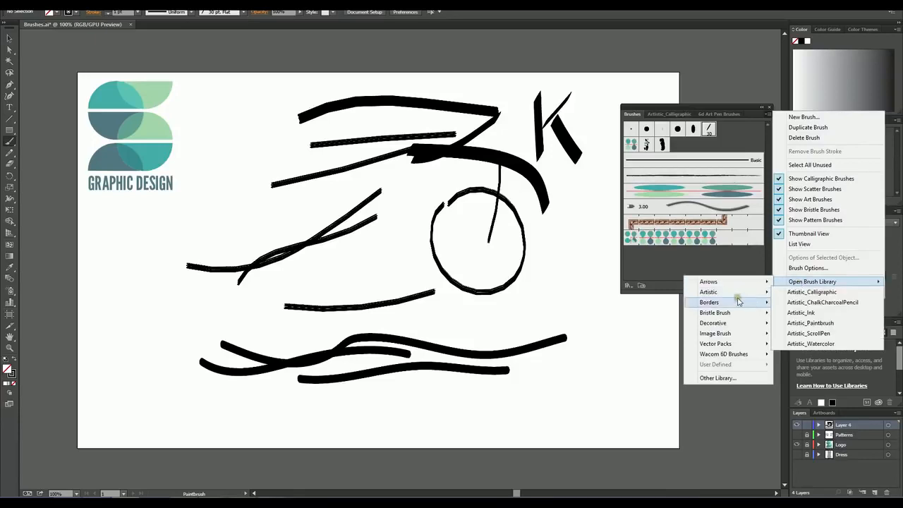
mouse_move(721, 325)
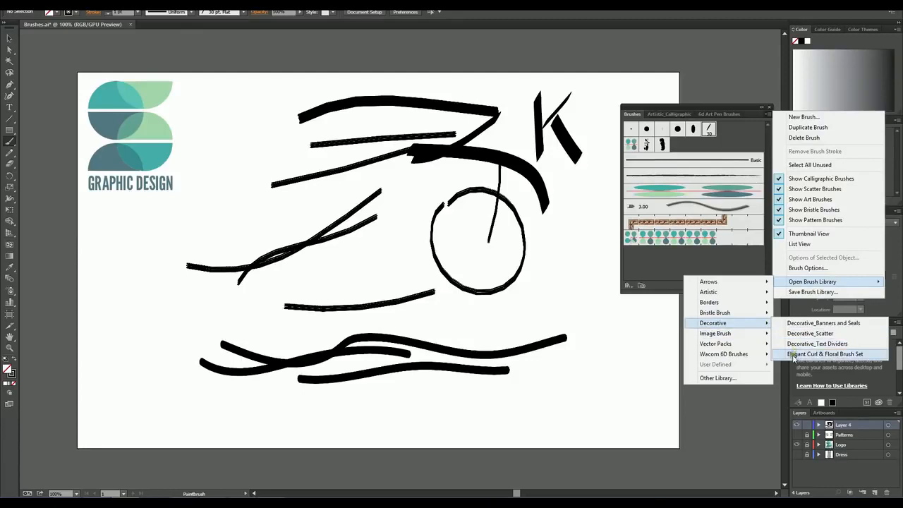
click(795, 354)
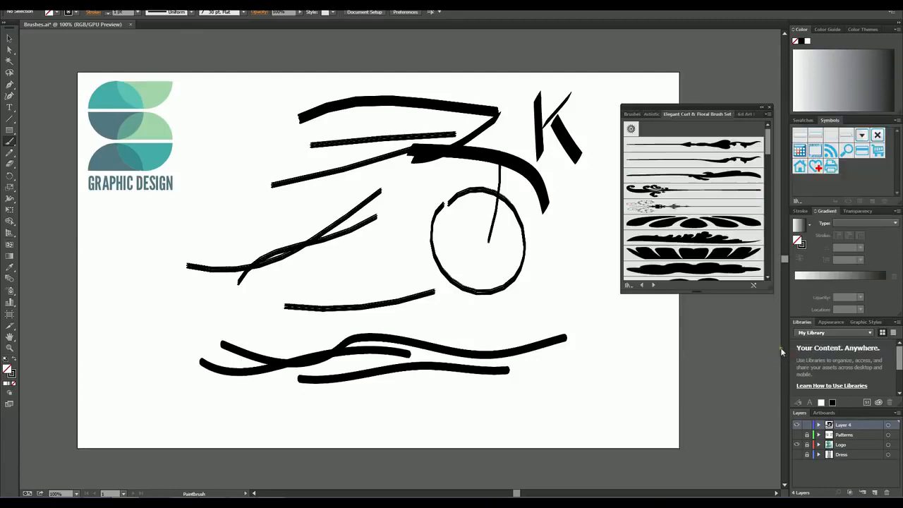
Step: Paint three short strokes on the artboard's lower half with the symmetrical petal brush from the Elegant Curl & Floral Brush Set
click(704, 224)
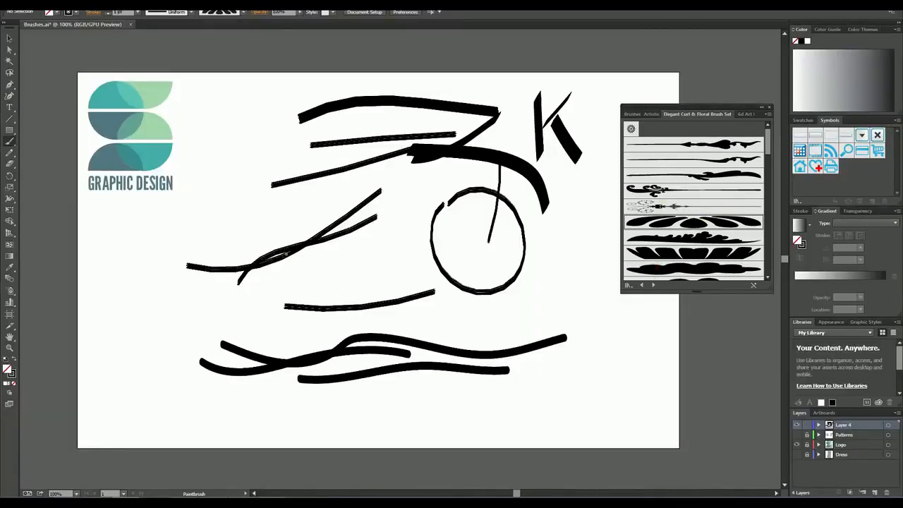
mouse_move(153, 299)
mouse_down()
mouse_move(202, 307)
mouse_move(360, 276)
mouse_up()
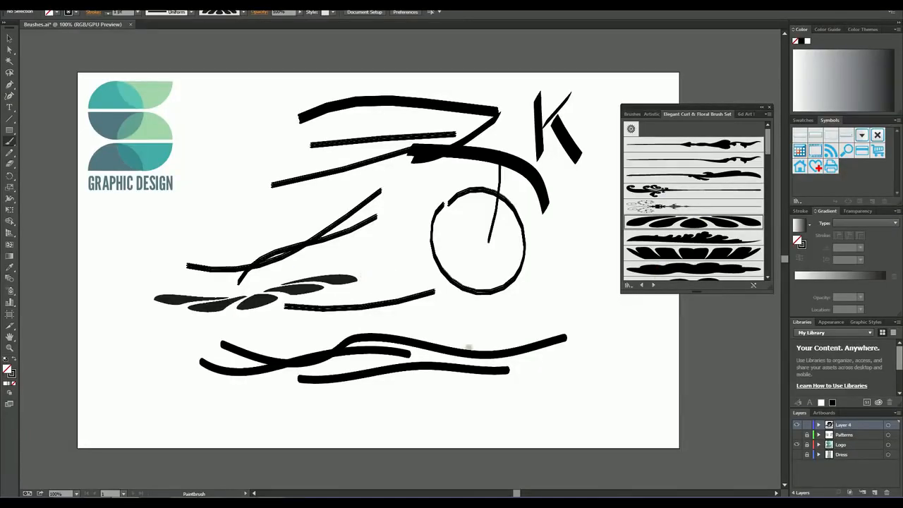
drag(481, 312, 638, 345)
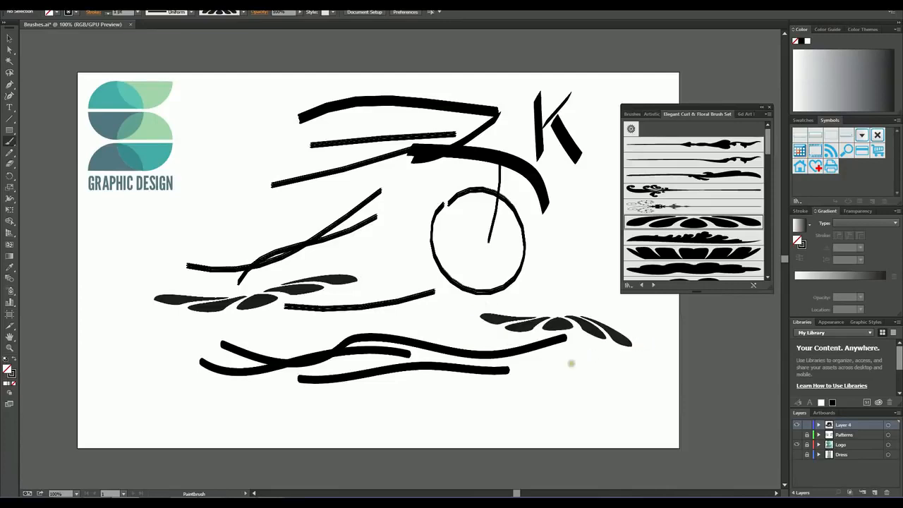
drag(477, 411, 616, 391)
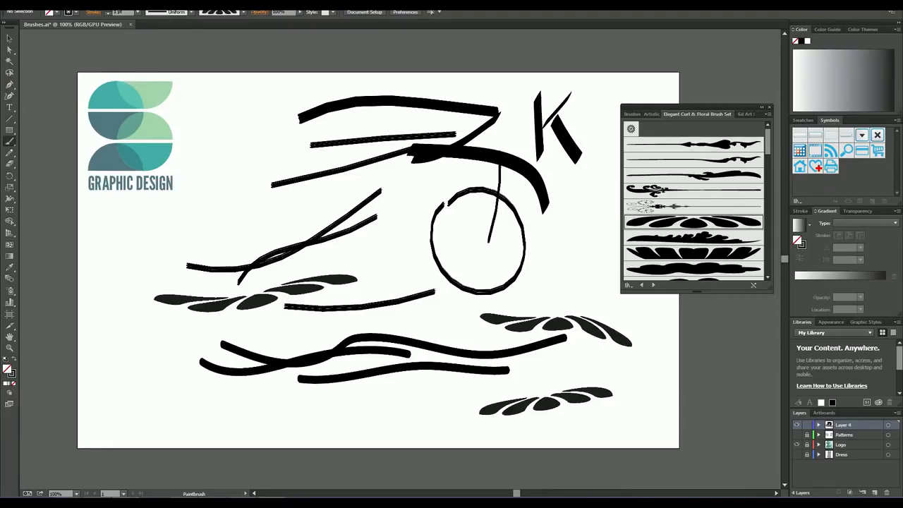
Step: Delete all painted strokes, then show the document's own brushes and move the floating Brushes panel further up over the artboard
click(9, 39)
mouse_move(238, 73)
mouse_down()
mouse_move(371, 226)
mouse_move(660, 441)
mouse_up()
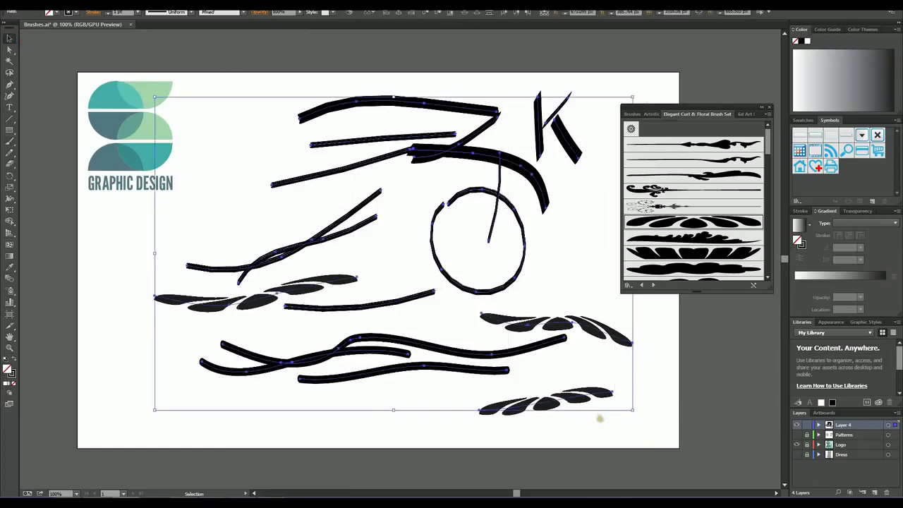
key(Delete)
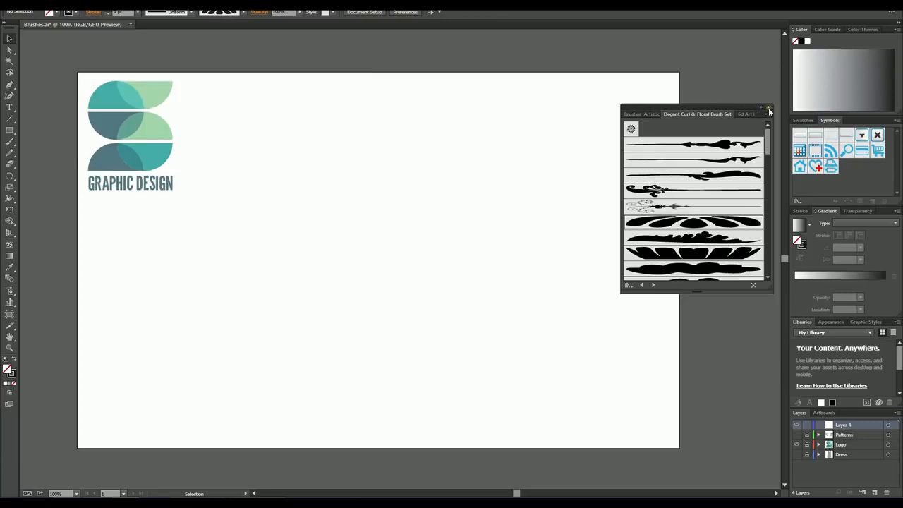
click(635, 114)
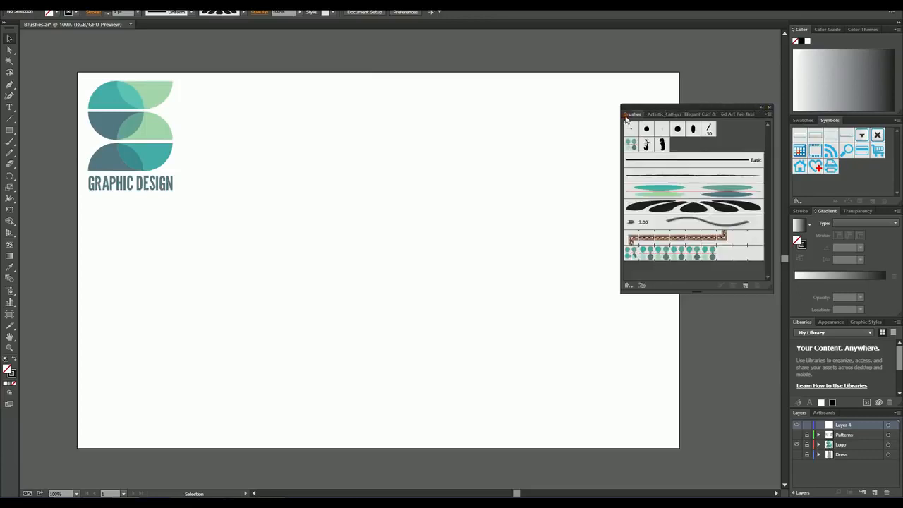
mouse_move(635, 114)
mouse_down()
mouse_move(679, 114)
mouse_move(602, 89)
mouse_up()
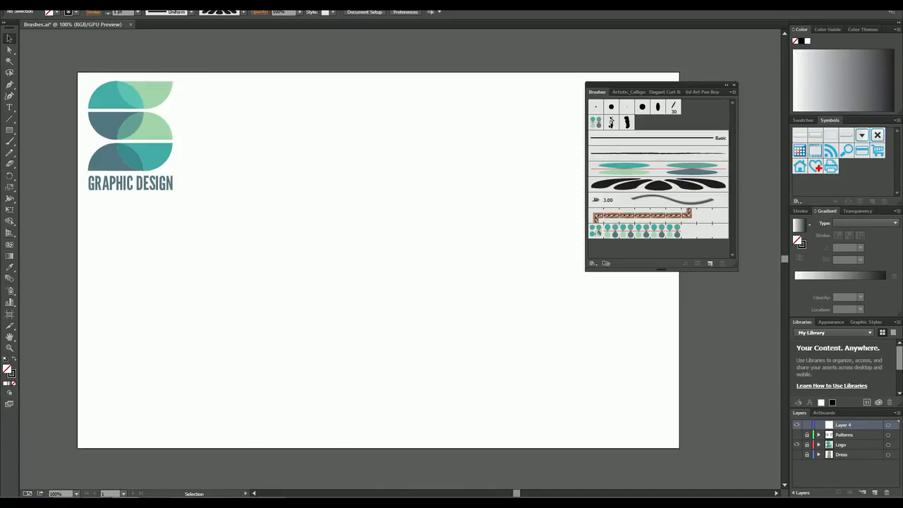
click(9, 131)
drag(286, 179, 343, 232)
key(ctrl+z)
click(10, 130)
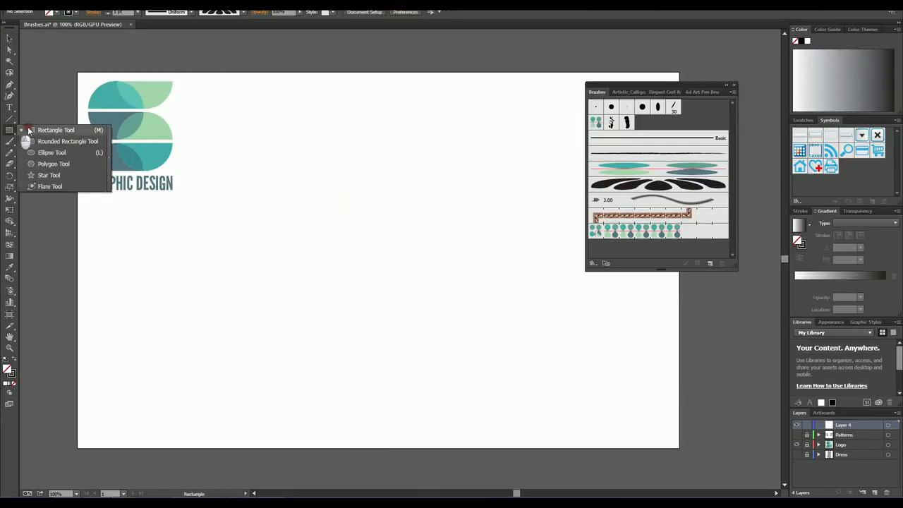
click(53, 164)
drag(264, 177, 318, 216)
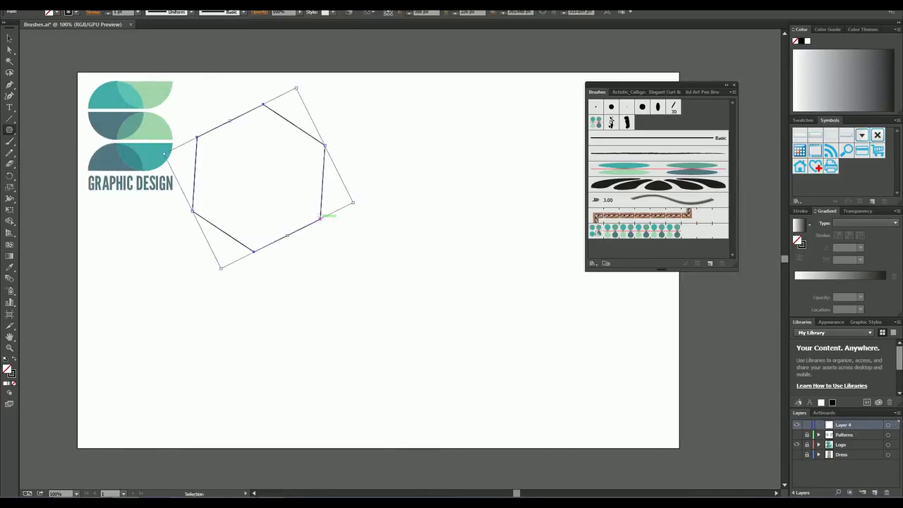
key(ctrl+z)
Step: Draw a circle about 168 px across near the middle of the artboard with the Ellipse tool
click(10, 132)
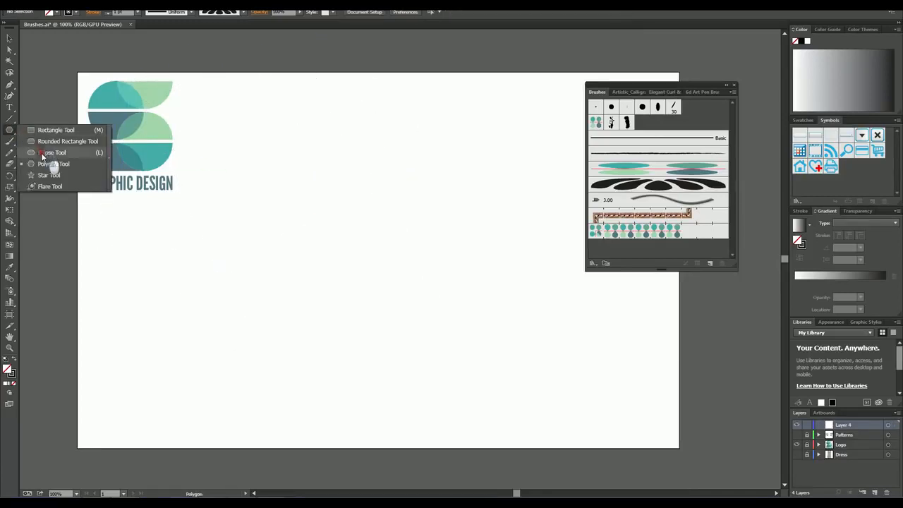
click(42, 151)
drag(300, 218, 377, 297)
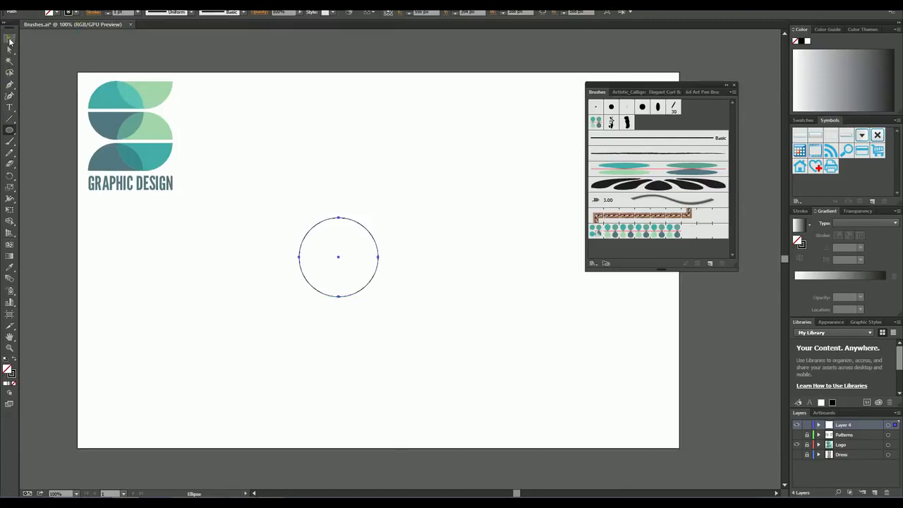
Step: Draw a square about 84 px wide with the Rectangle tool, from the circle's center to its lower-right extent
click(9, 130)
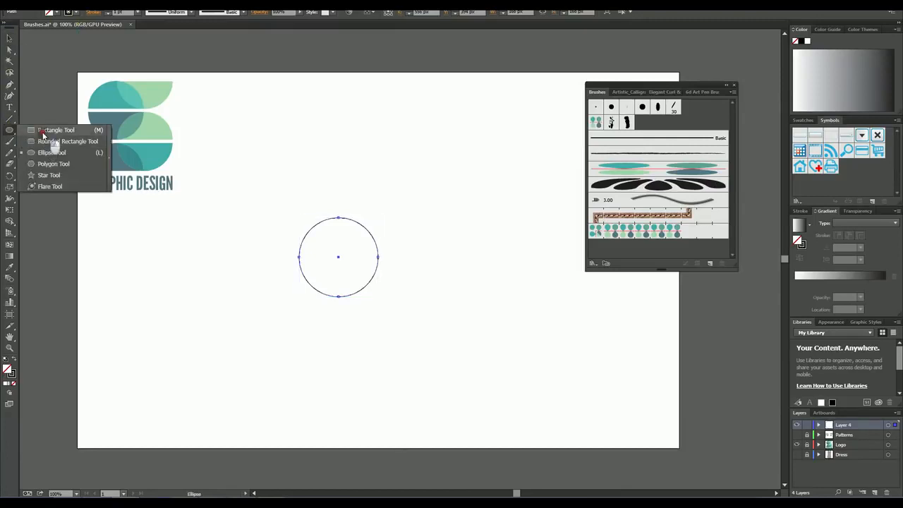
click(43, 132)
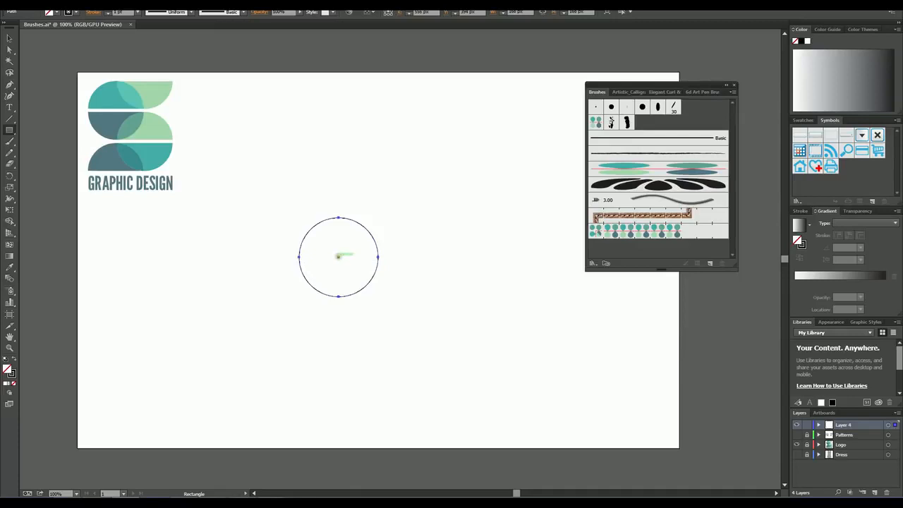
drag(337, 256, 373, 297)
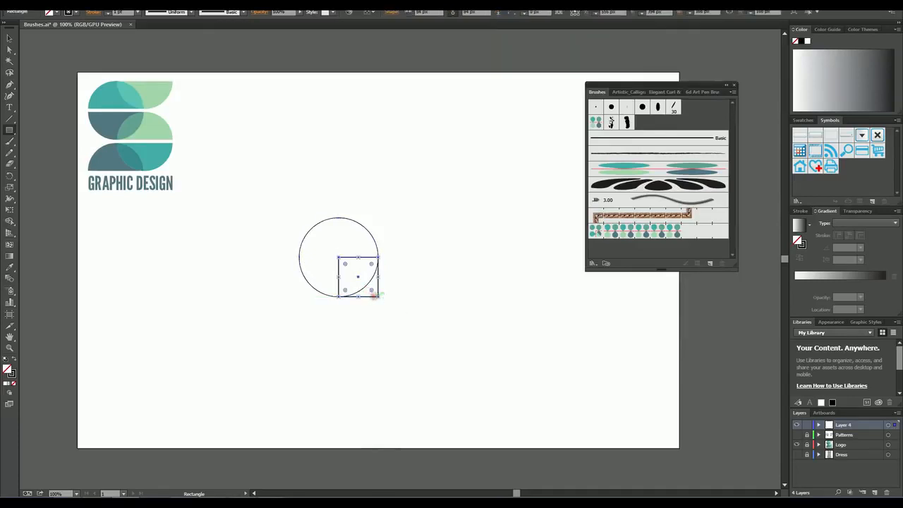
Step: Select both the circle and the square and open the Pathfinder panel
click(9, 38)
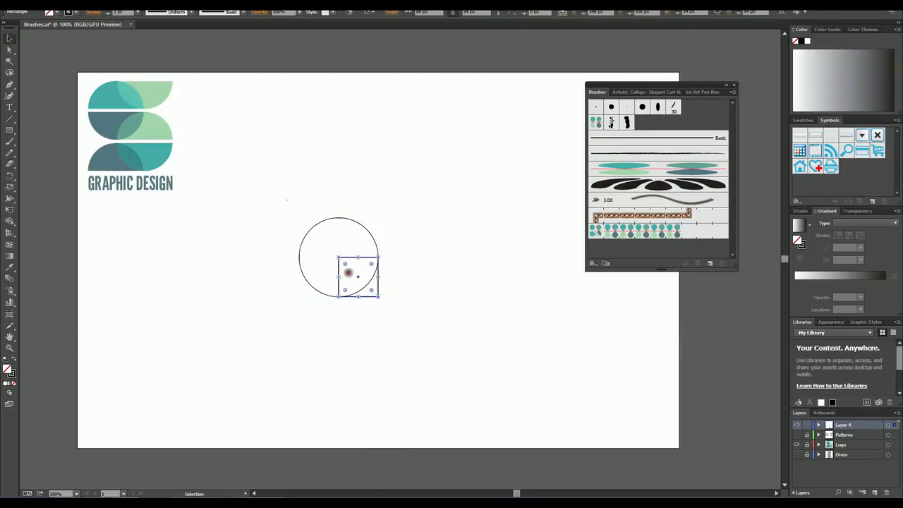
drag(288, 201, 409, 340)
click(177, 4)
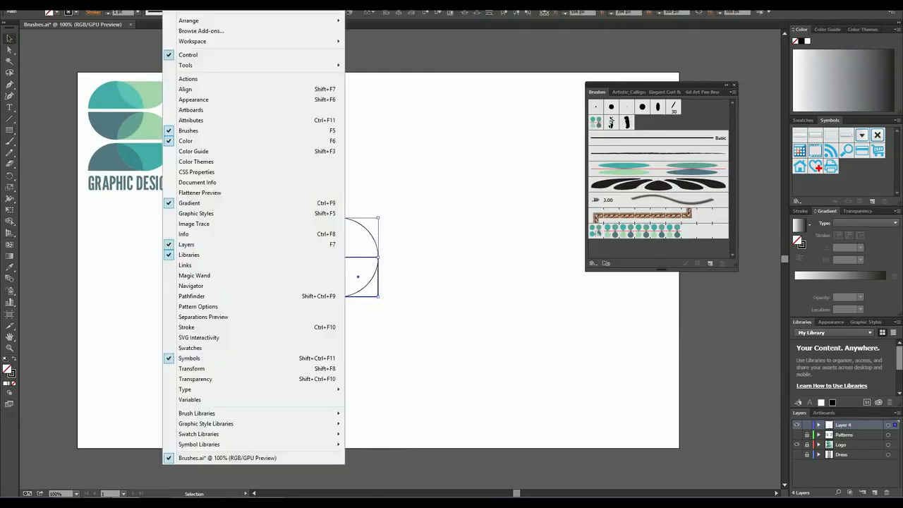
click(196, 297)
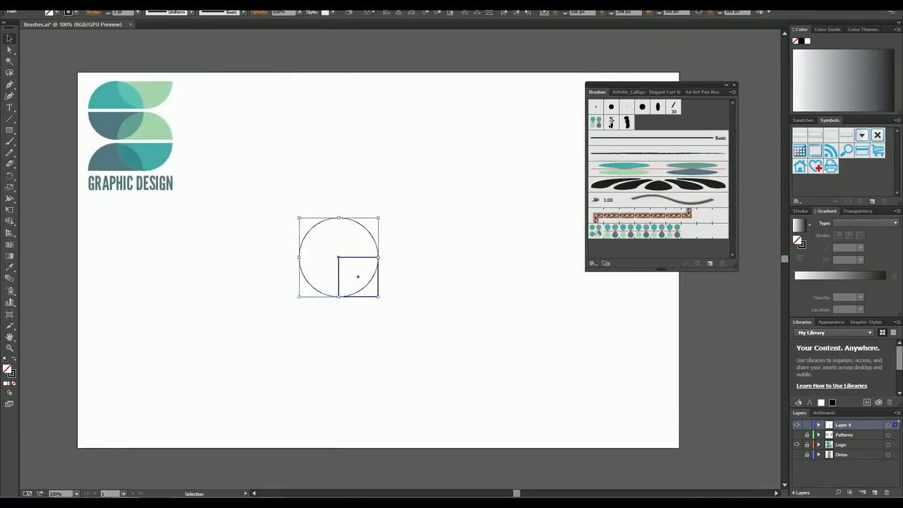
Step: Move the Pathfinder panel clear of the shapes and unite the circle and square into one teardrop shape
drag(427, 115, 487, 79)
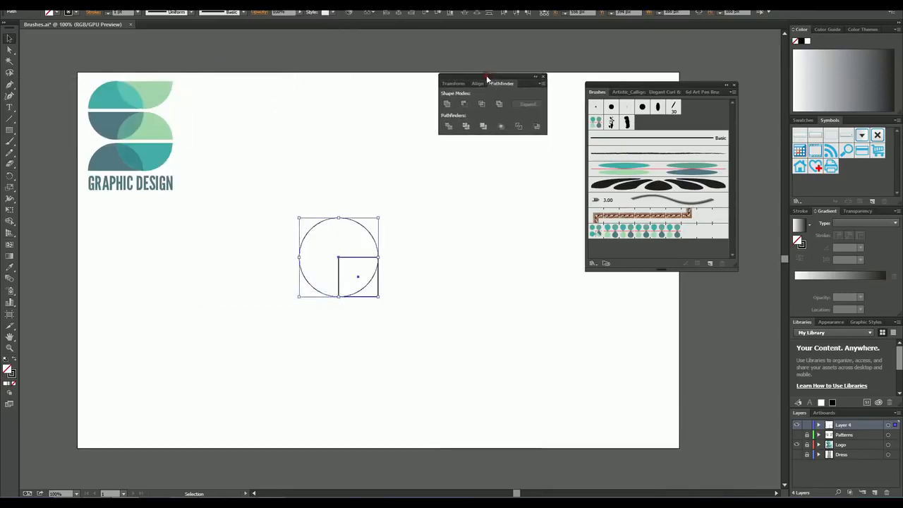
click(447, 105)
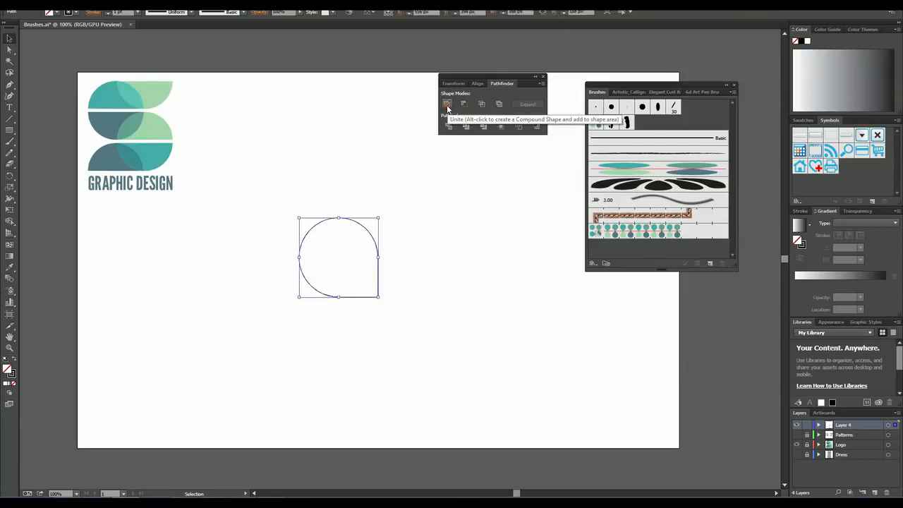
click(310, 191)
Step: Fill the united shape with the teal of the logo's bottom row using the Eyedropper, with no stroke
drag(281, 204, 399, 324)
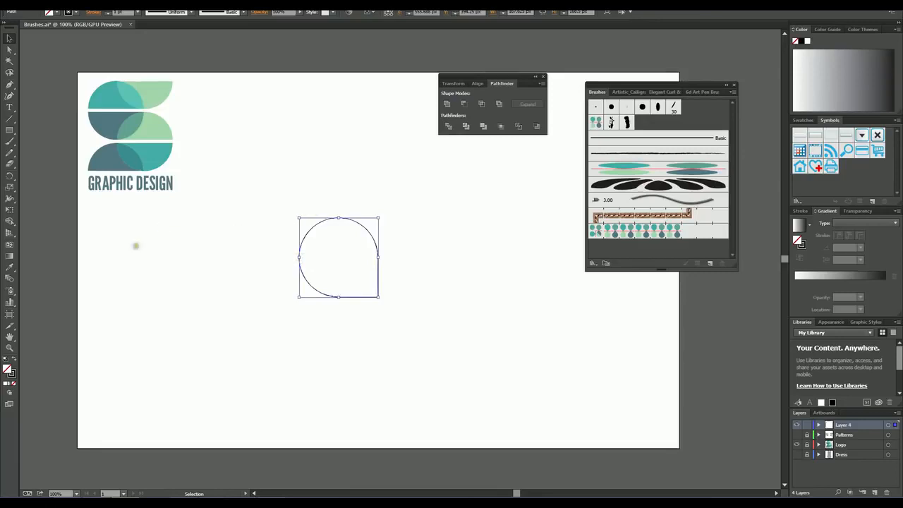
click(9, 268)
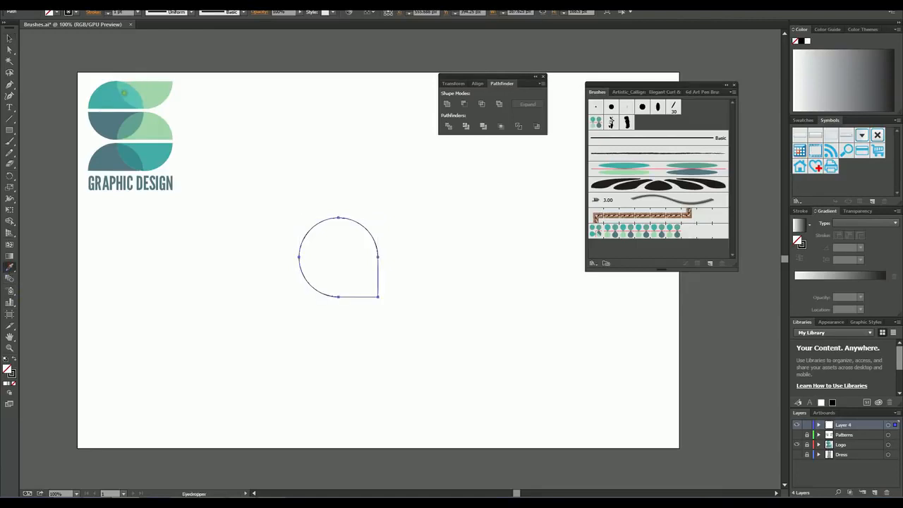
click(149, 153)
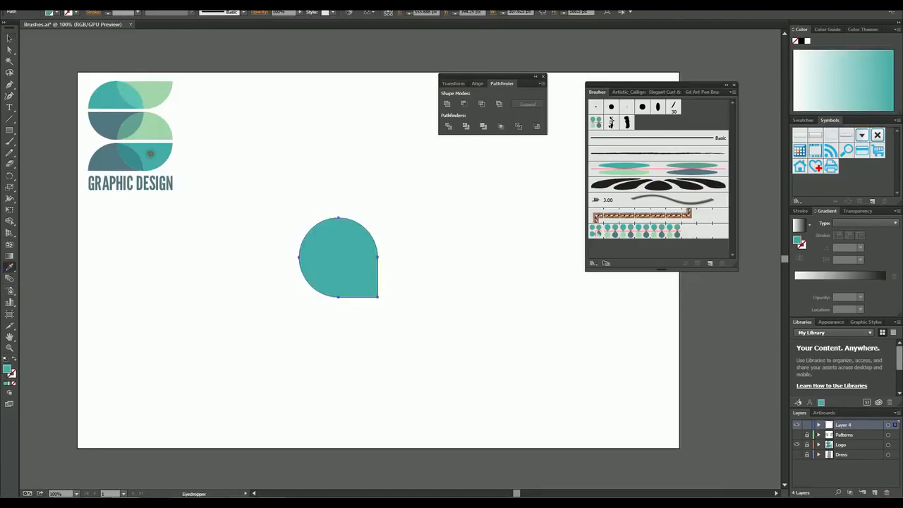
click(10, 39)
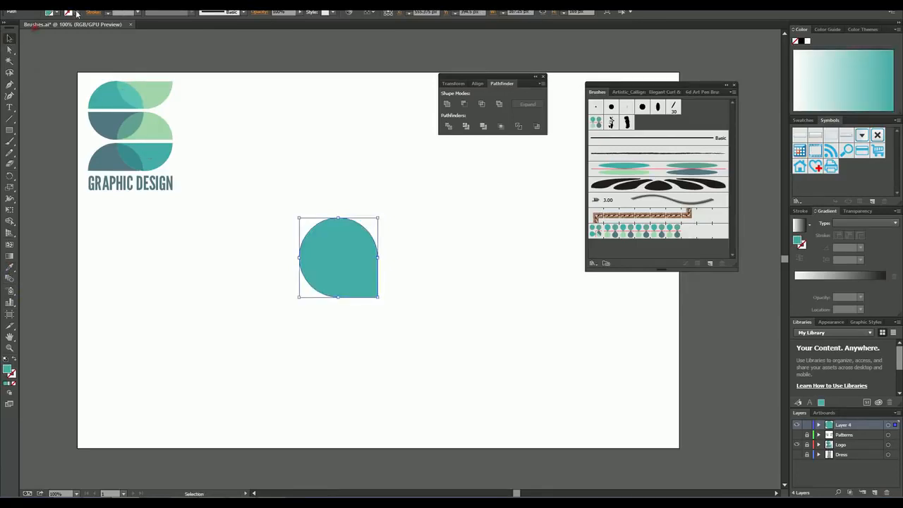
click(74, 13)
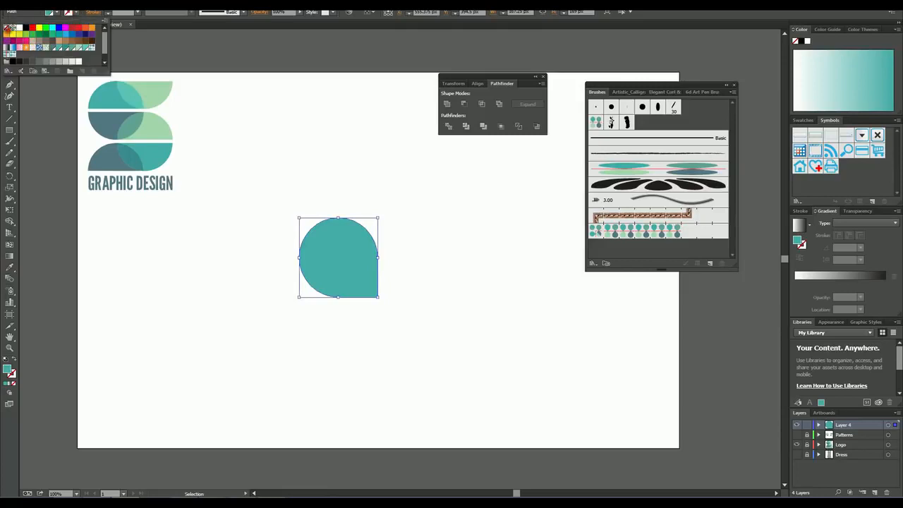
click(328, 133)
click(281, 55)
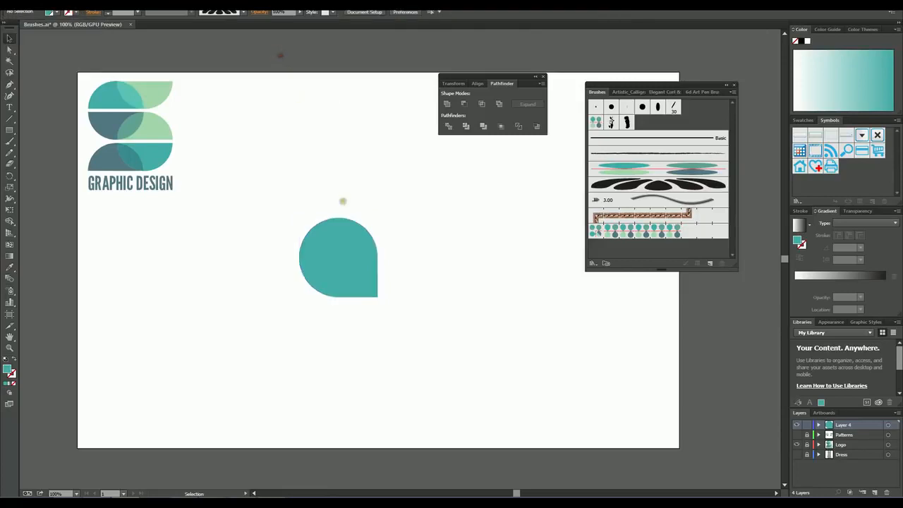
Step: Rotate the teal teardrop 45° clockwise so its point faces straight down
drag(272, 200, 408, 321)
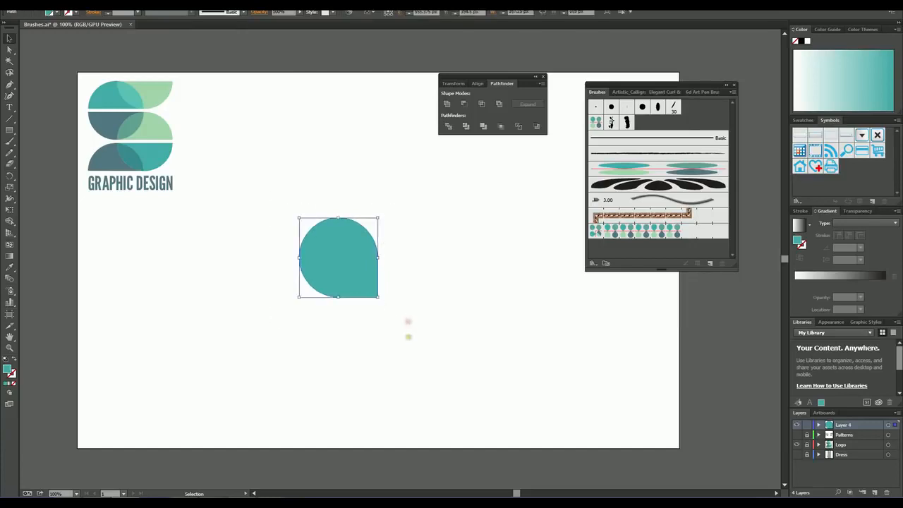
click(384, 217)
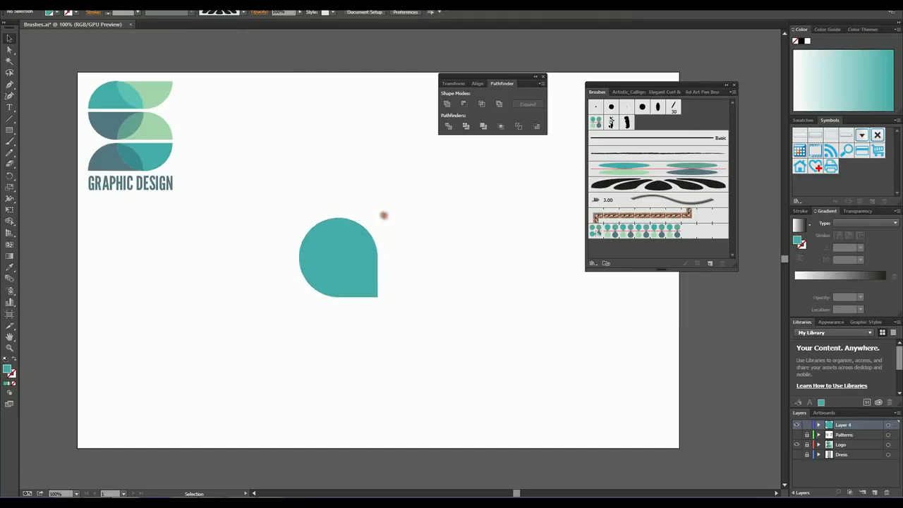
click(360, 236)
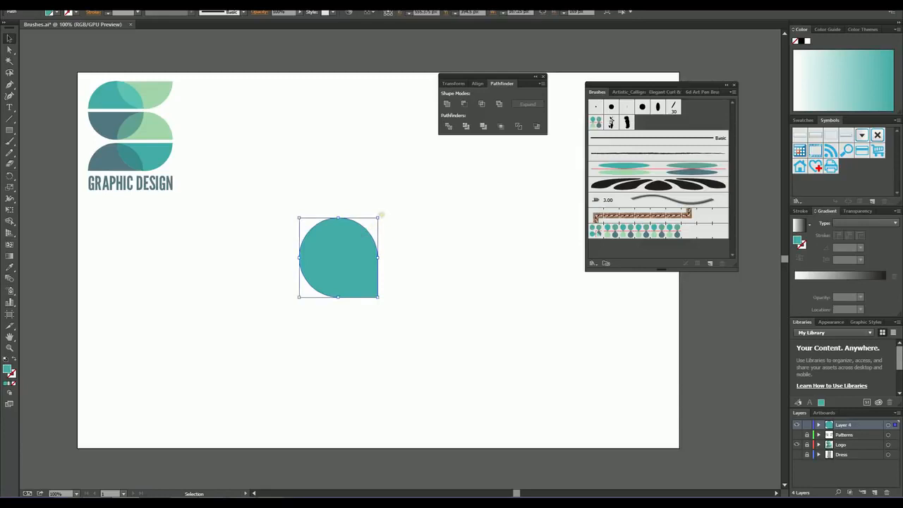
drag(381, 214, 407, 275)
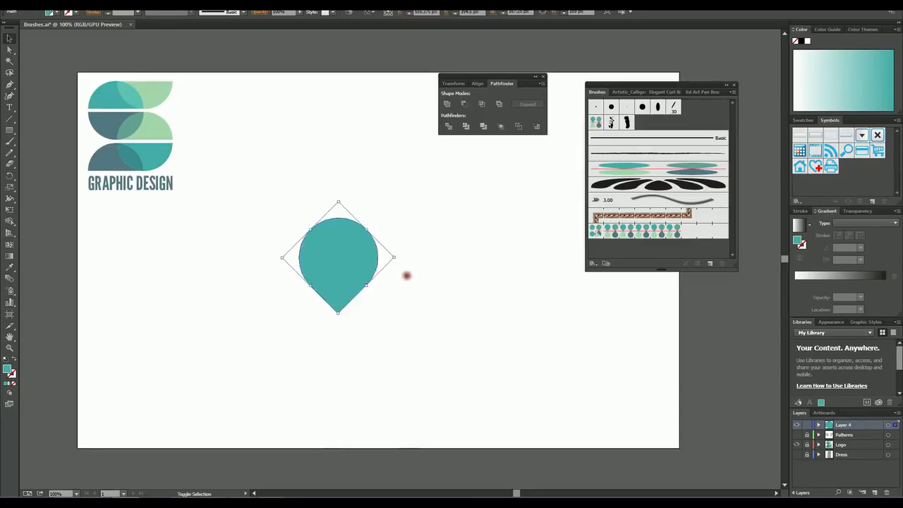
click(417, 280)
Step: Move the teardrop up toward the artboard's upper edge and place a copy rotated 180° directly beneath it, tip to tip
drag(348, 244, 321, 131)
key(a)
key(ctrl+v)
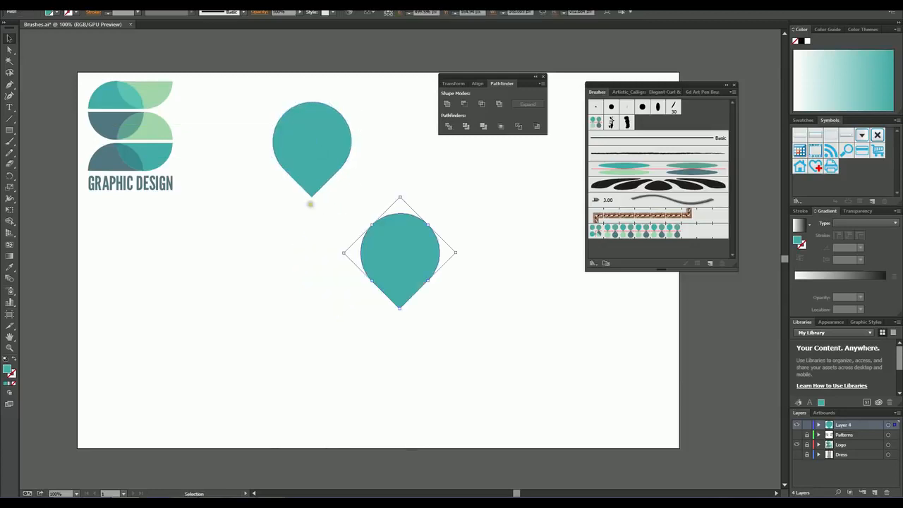
drag(402, 312, 397, 191)
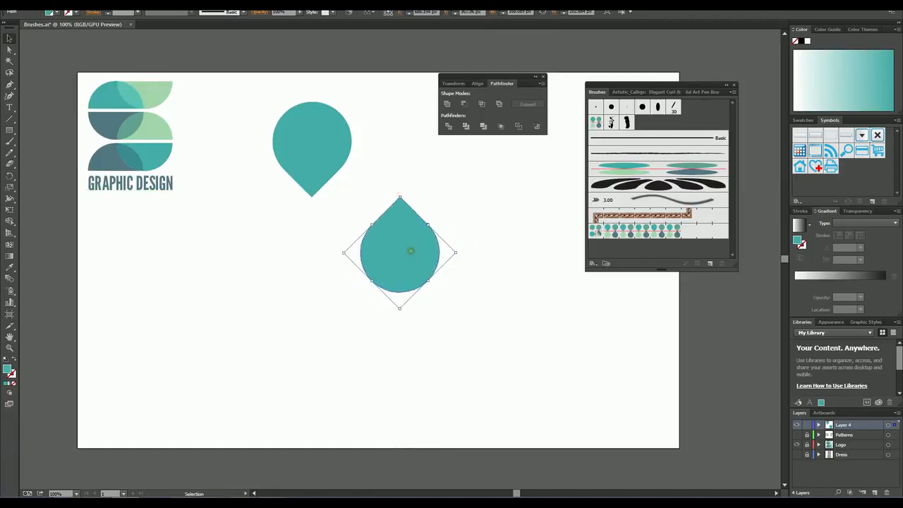
drag(409, 250, 321, 250)
click(428, 258)
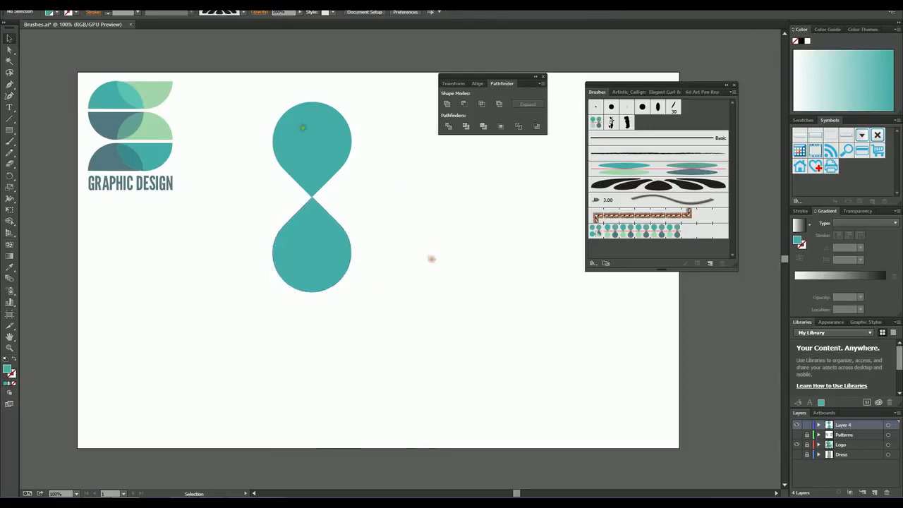
Step: Duplicate the teardrop pair beside the original with a small gap, aligned horizontally, and move the Pathfinder panel out of the way
drag(251, 93, 394, 345)
key(ctrl+c)
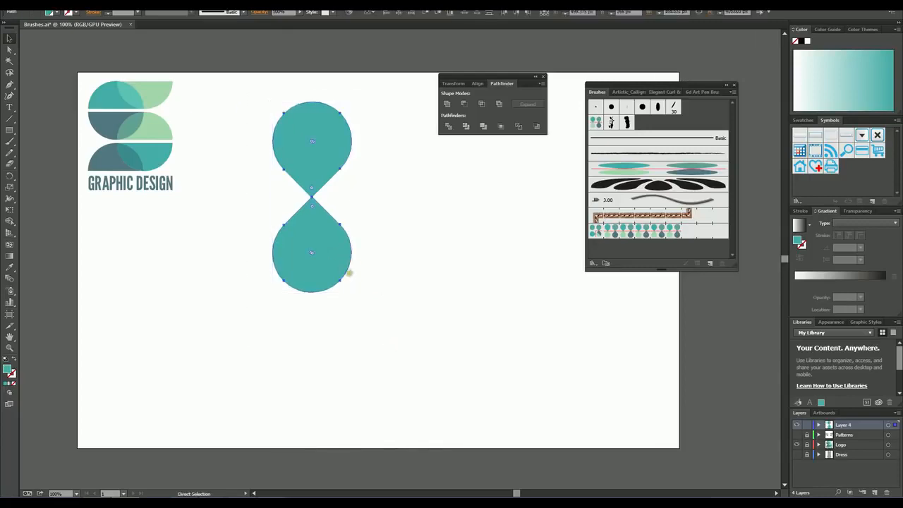
key(ctrl+v)
drag(402, 185, 410, 143)
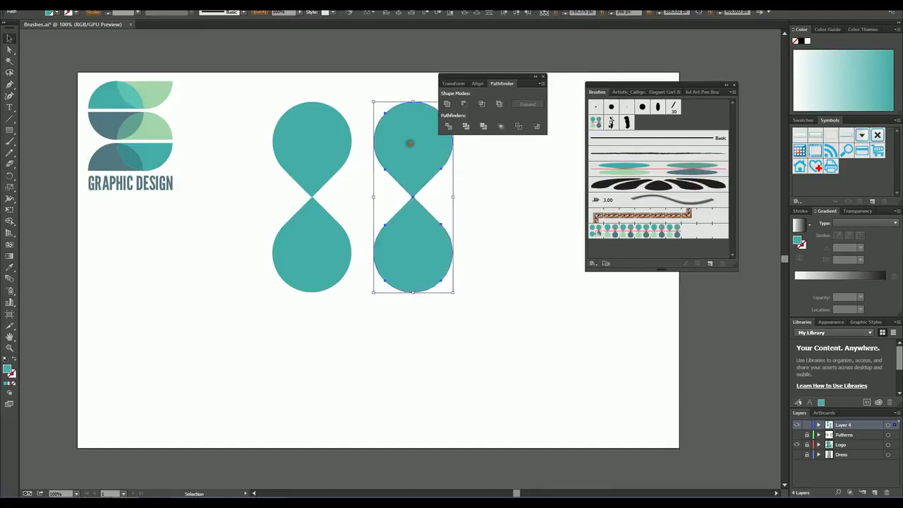
drag(478, 81, 530, 52)
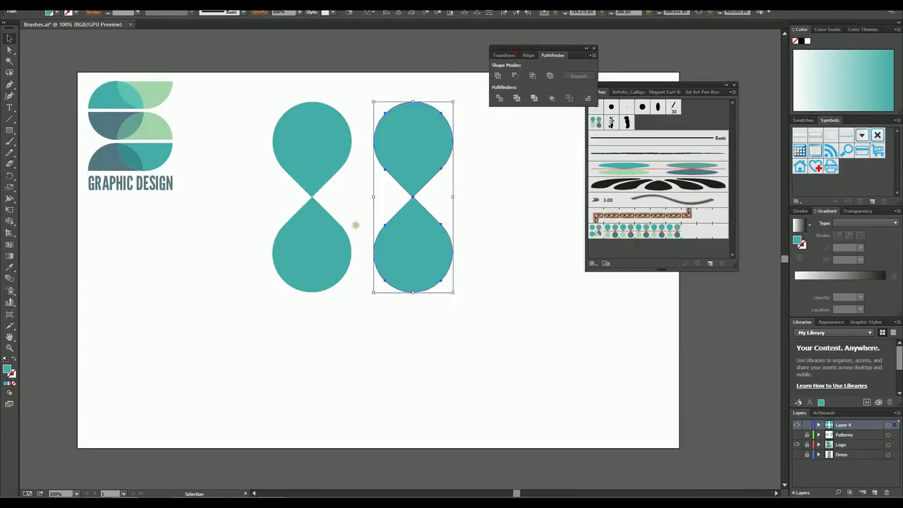
click(484, 328)
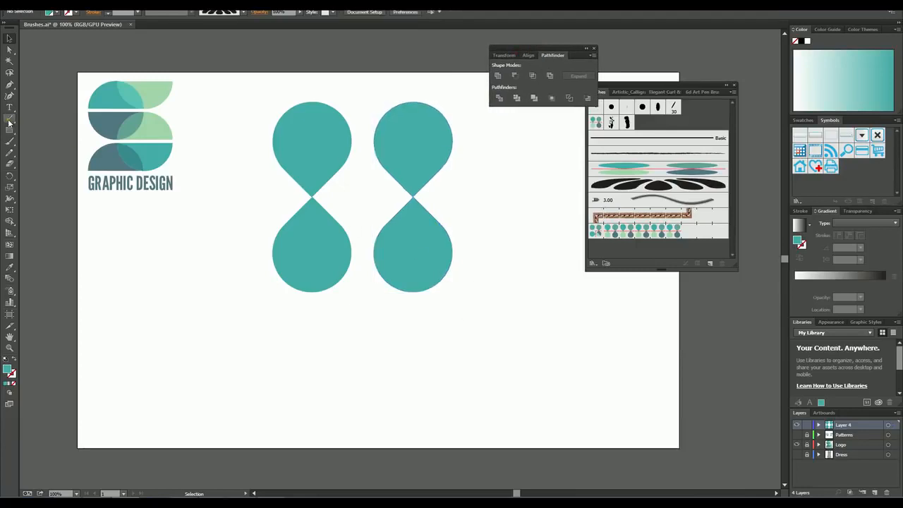
Step: Draw a horizontal line about 512 px long through the touching tips of both pairs and give it a red stroke
click(9, 119)
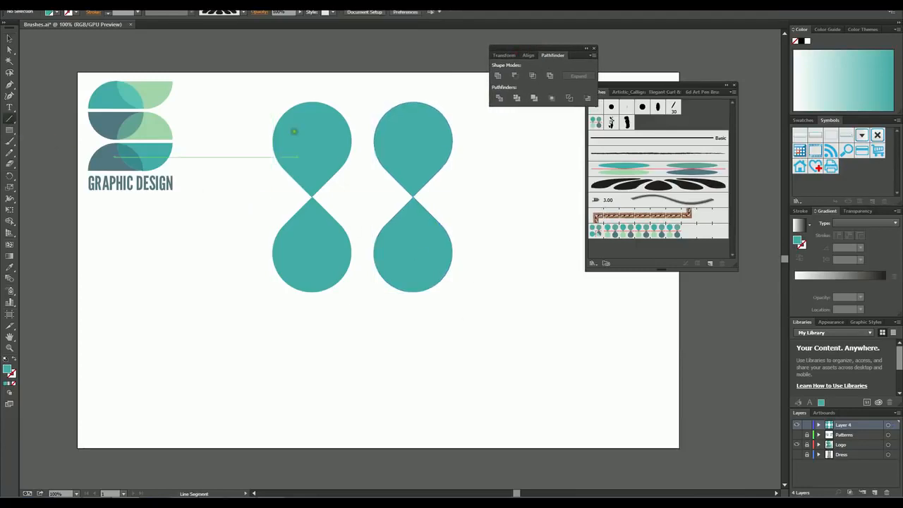
drag(249, 197, 387, 200)
drag(405, 198, 491, 197)
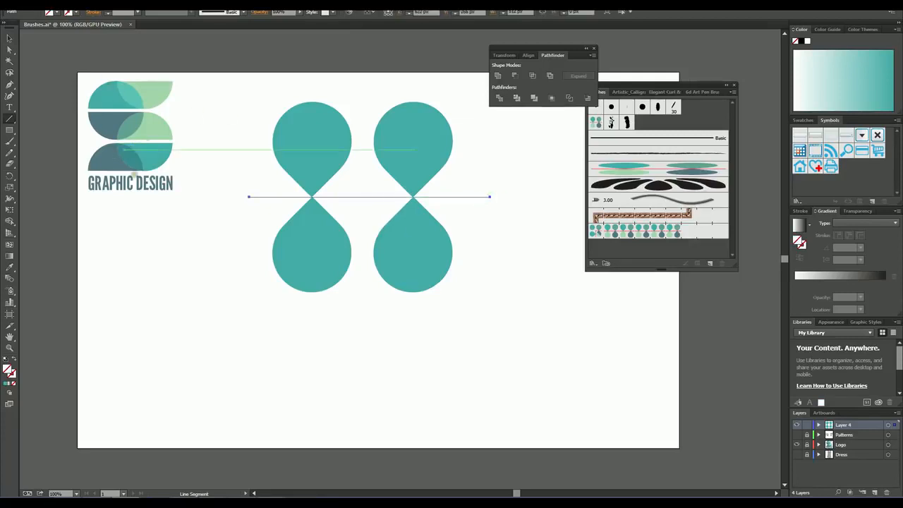
click(75, 13)
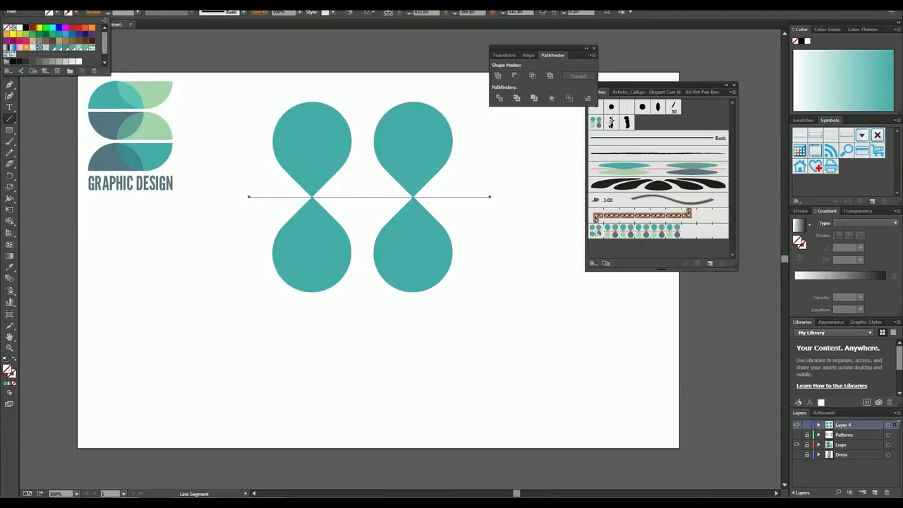
click(34, 27)
click(240, 37)
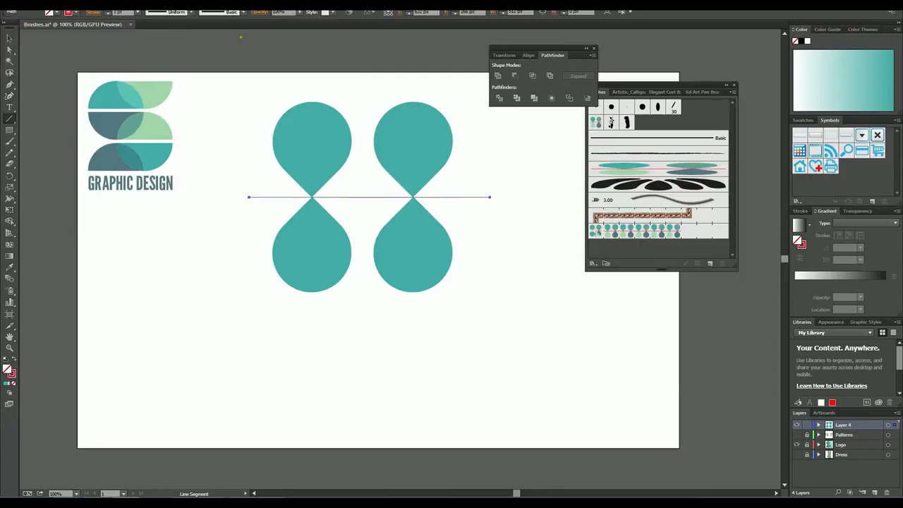
click(9, 37)
click(217, 286)
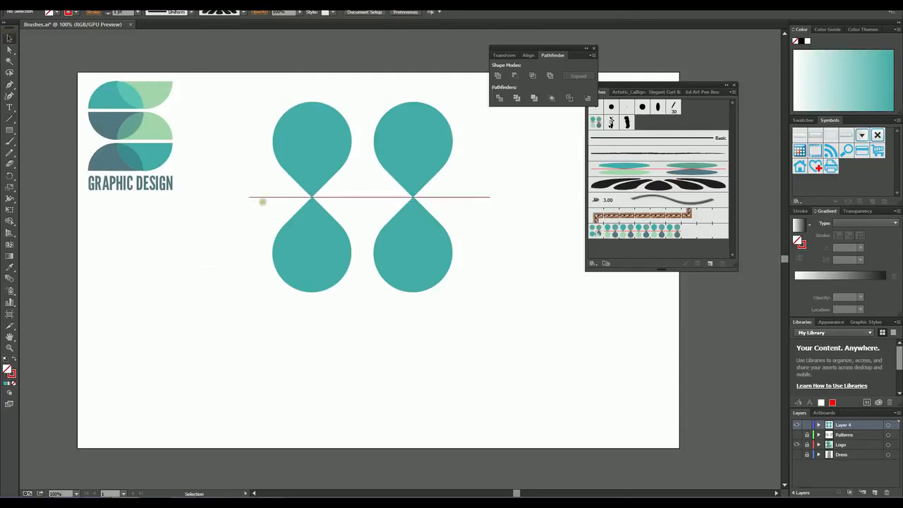
Step: Set the red line's stroke weight to 4 pt
click(267, 198)
click(73, 14)
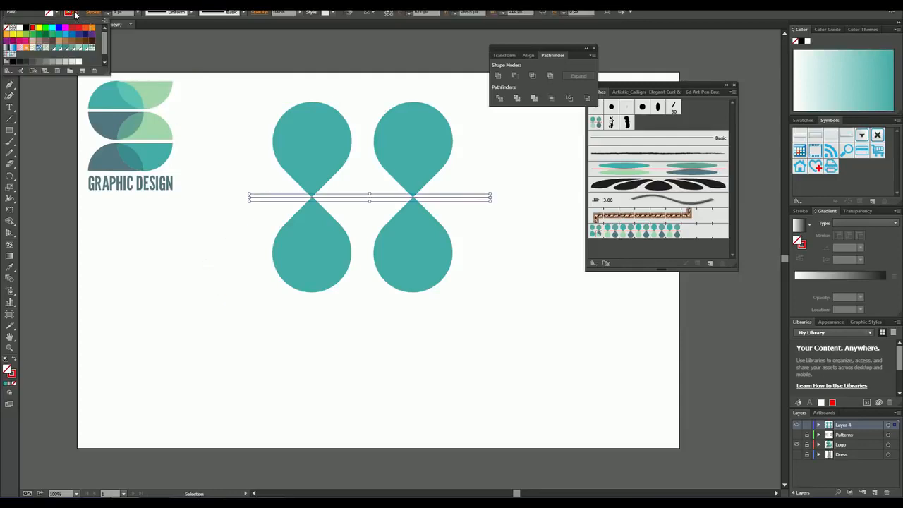
click(73, 14)
click(139, 14)
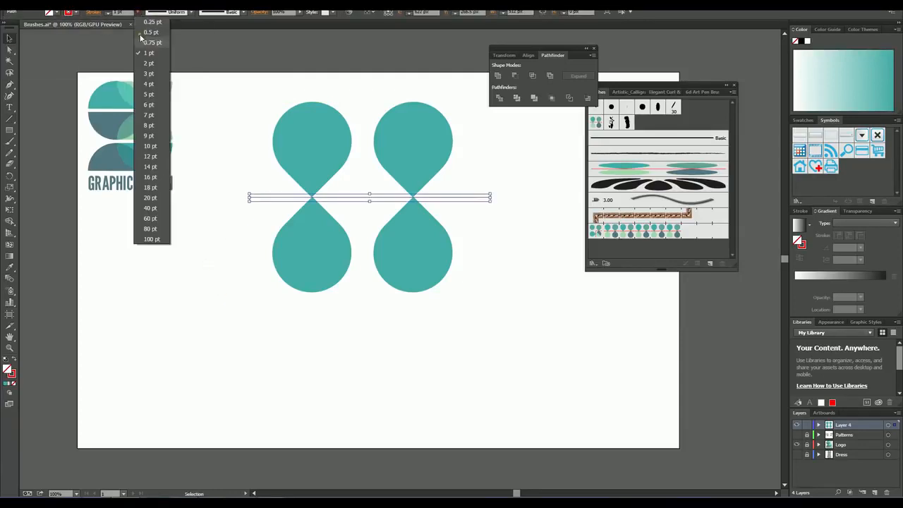
click(149, 84)
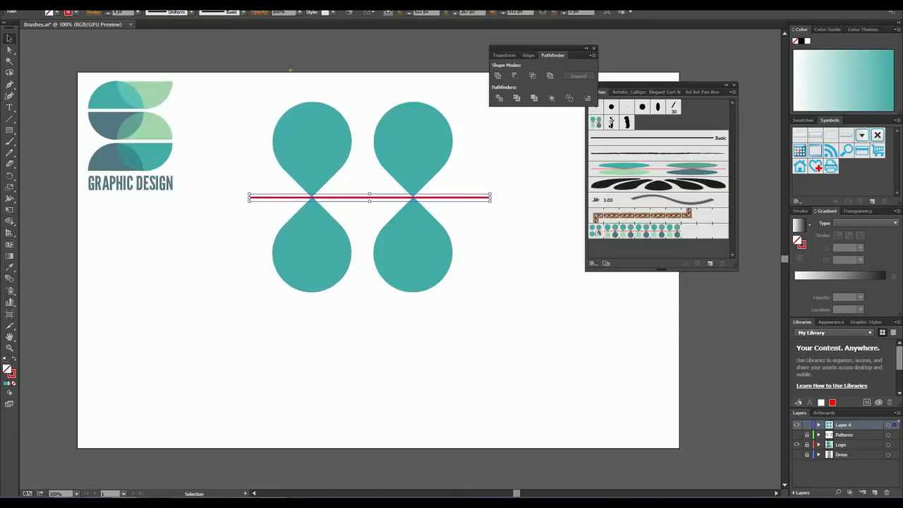
click(290, 70)
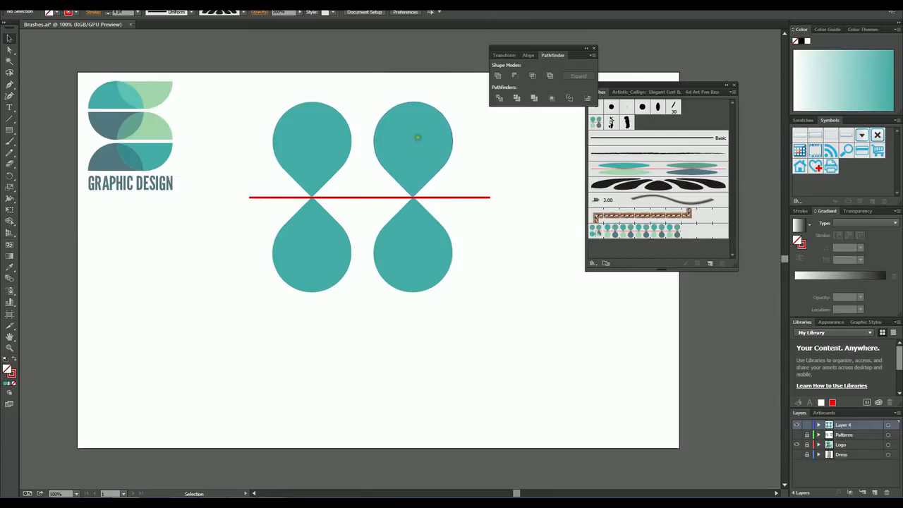
Step: Recolor the upper-right teardrop with the muted green from the overlap in the logo's middle row using the Eyedropper
click(414, 138)
click(10, 267)
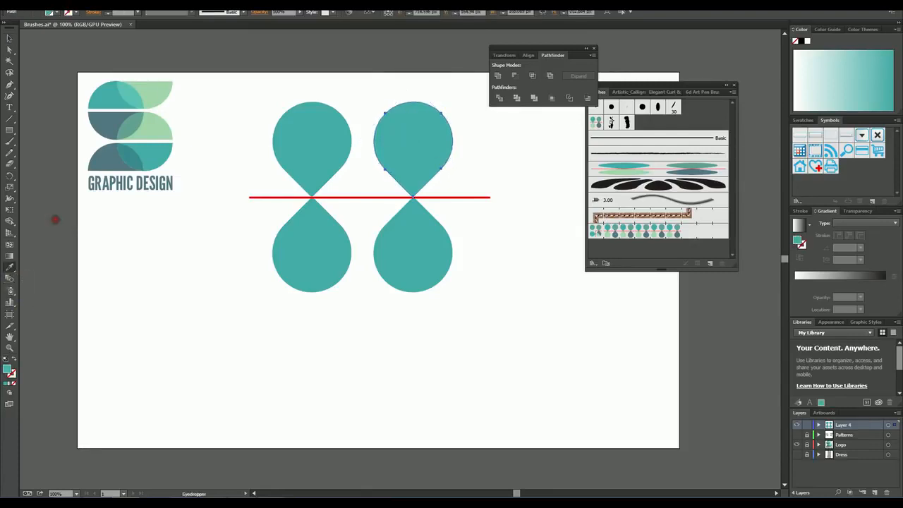
click(159, 95)
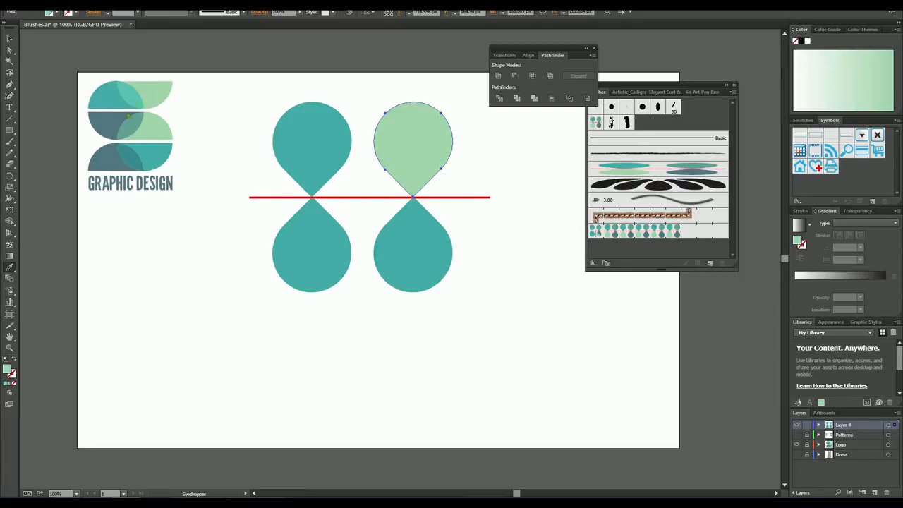
click(136, 127)
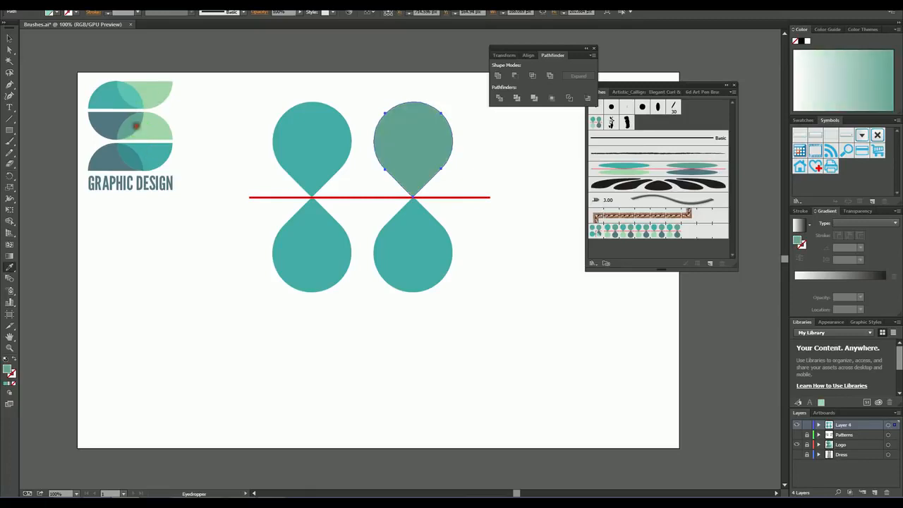
Step: Recolor the lower-left teardrop with the light green sampled from the logo's middle row
click(10, 39)
click(299, 238)
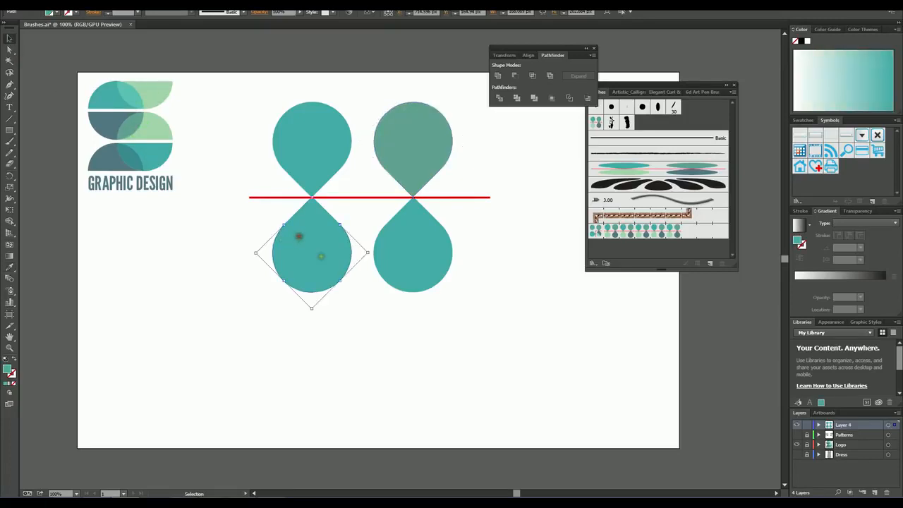
click(11, 268)
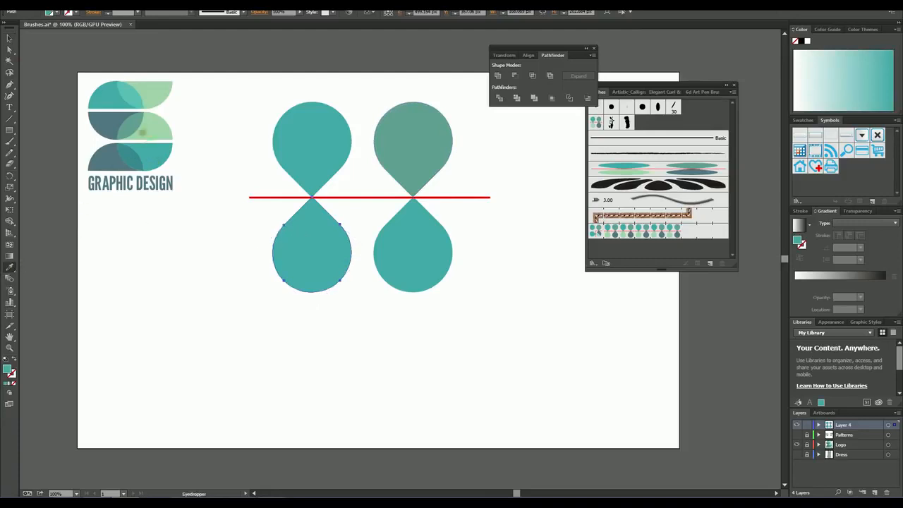
click(144, 132)
Step: Recolor the lower-right teardrop with the dark slate blue sampled from the logo's bottom row using the Eyedropper
click(10, 39)
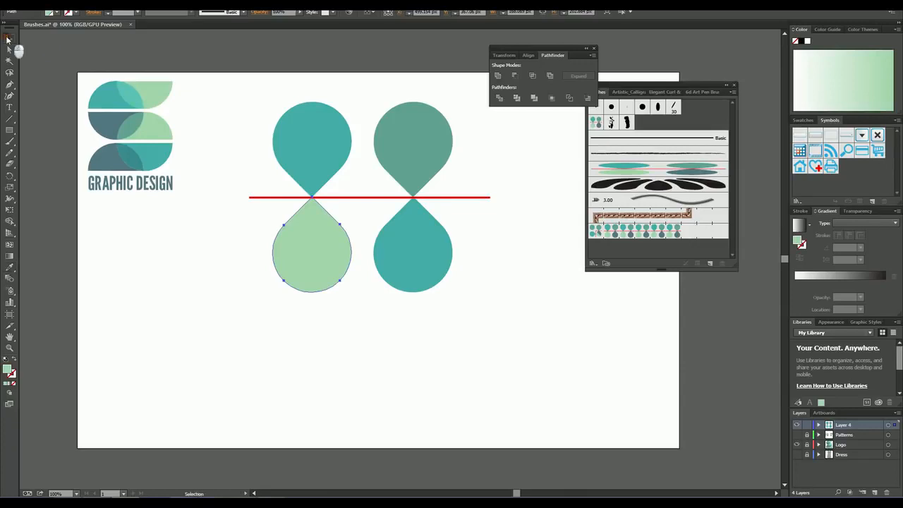
click(414, 258)
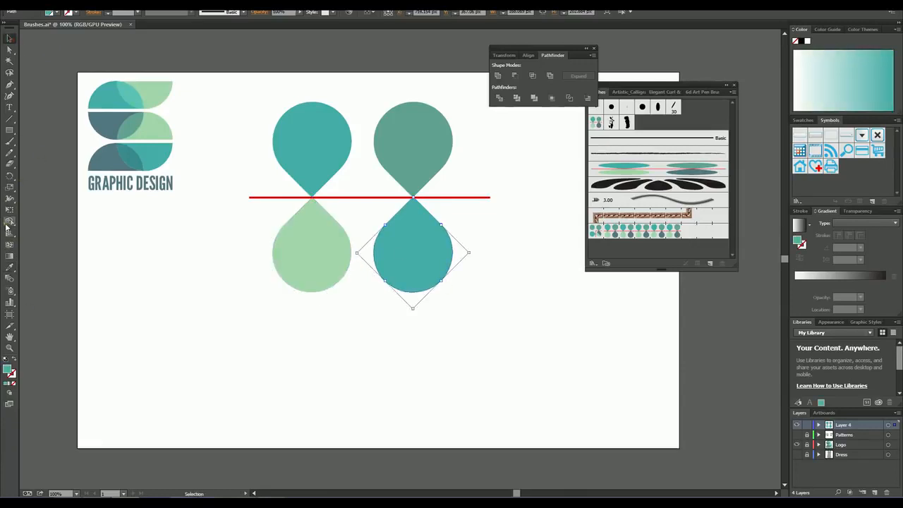
click(10, 268)
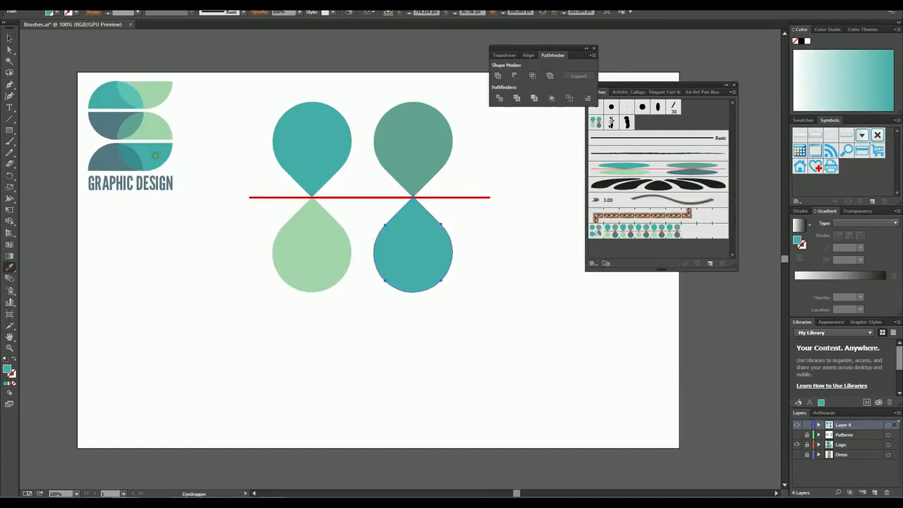
click(99, 168)
click(10, 39)
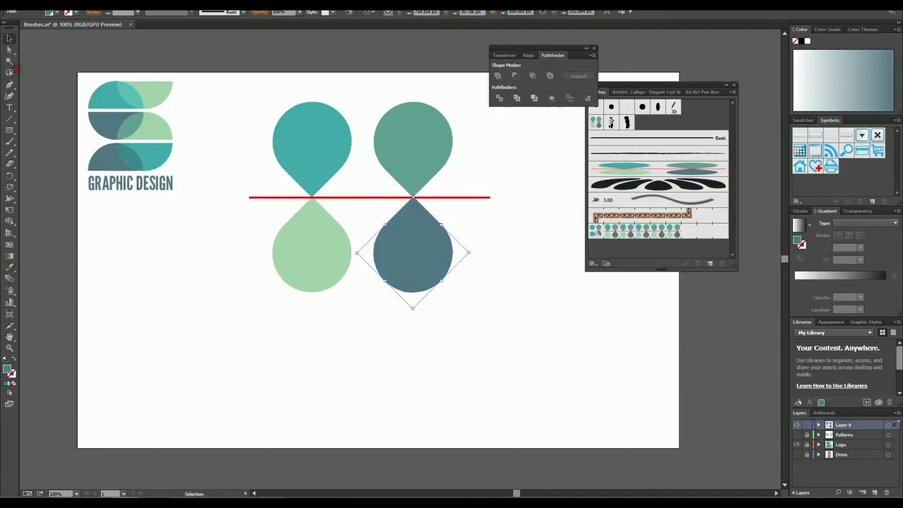
Step: Scale the whole teardrop motif with its red line down to about 95 px wide and place it near the artboard's center
click(252, 300)
drag(250, 88, 497, 308)
drag(415, 162, 427, 214)
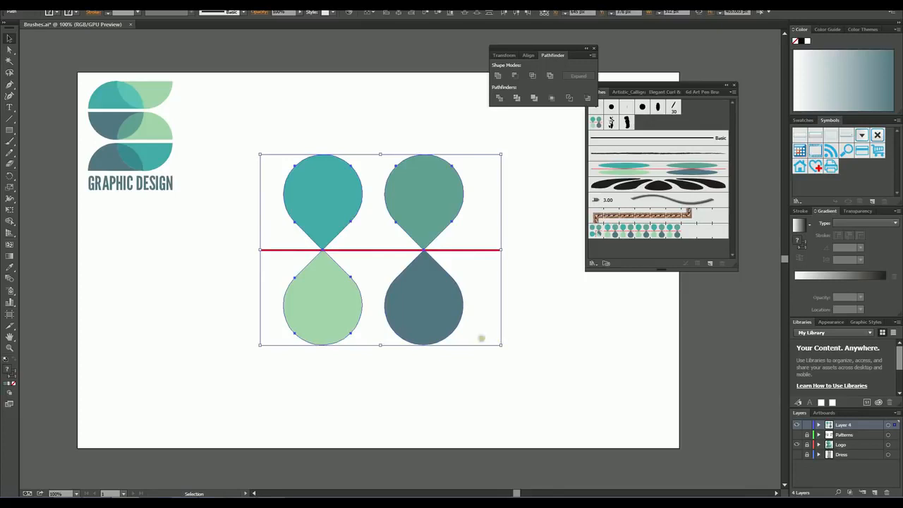
click(510, 379)
drag(518, 377, 267, 153)
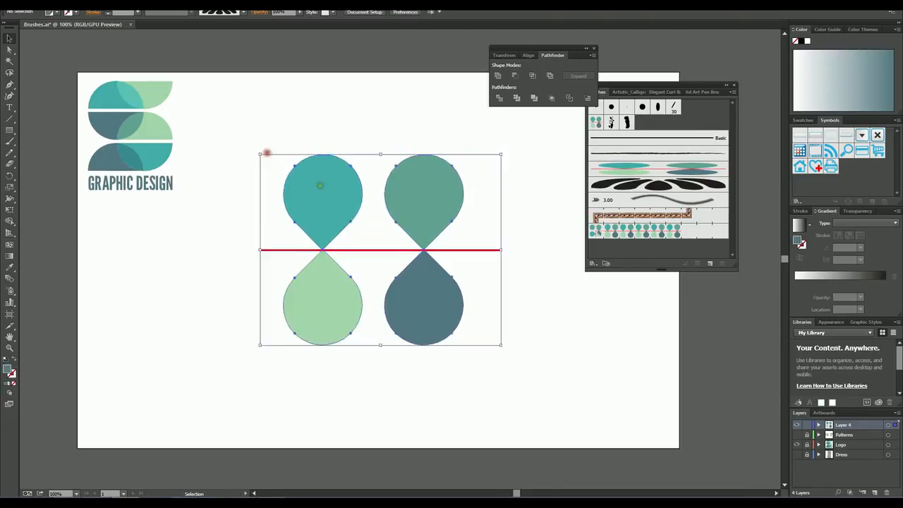
drag(498, 345, 306, 192)
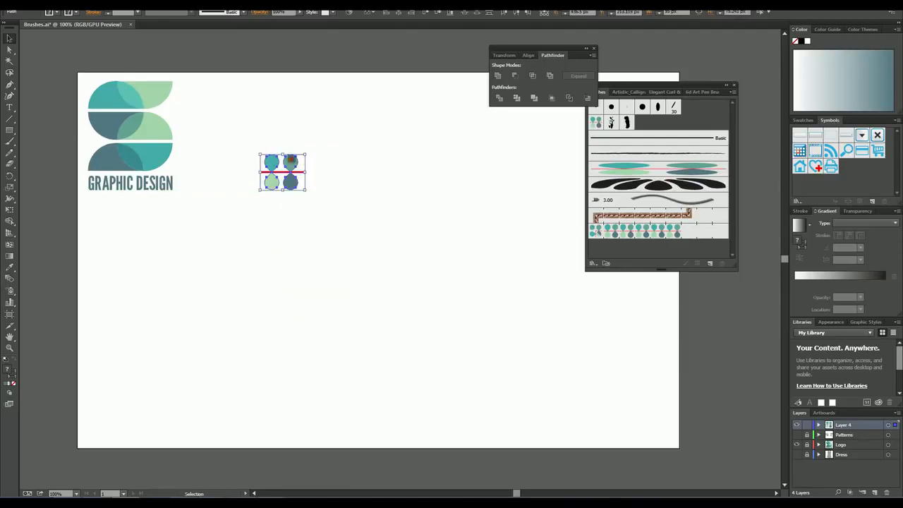
drag(291, 160, 386, 228)
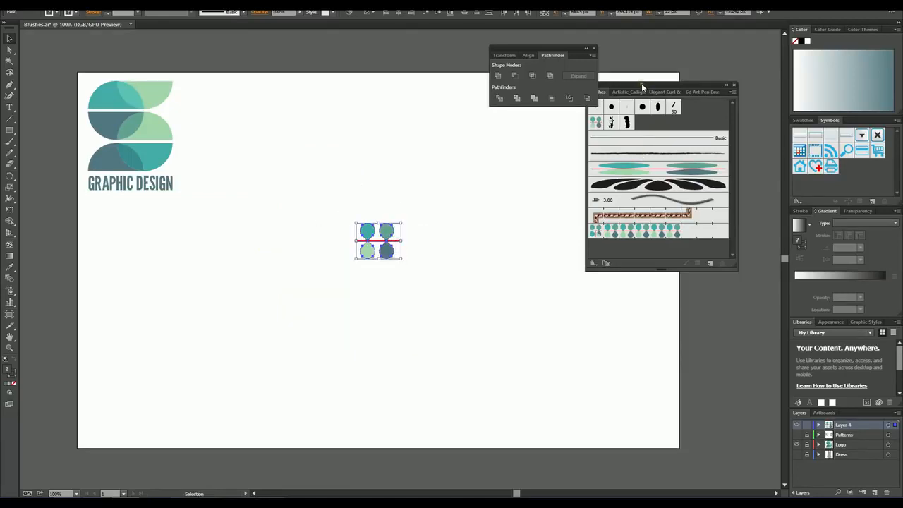
Step: Create a scatter brush from the small teardrop motif, keeping the default fixed size, spacing, scatter and rotation
mouse_move(641, 83)
mouse_down()
mouse_move(659, 91)
mouse_move(634, 117)
mouse_up()
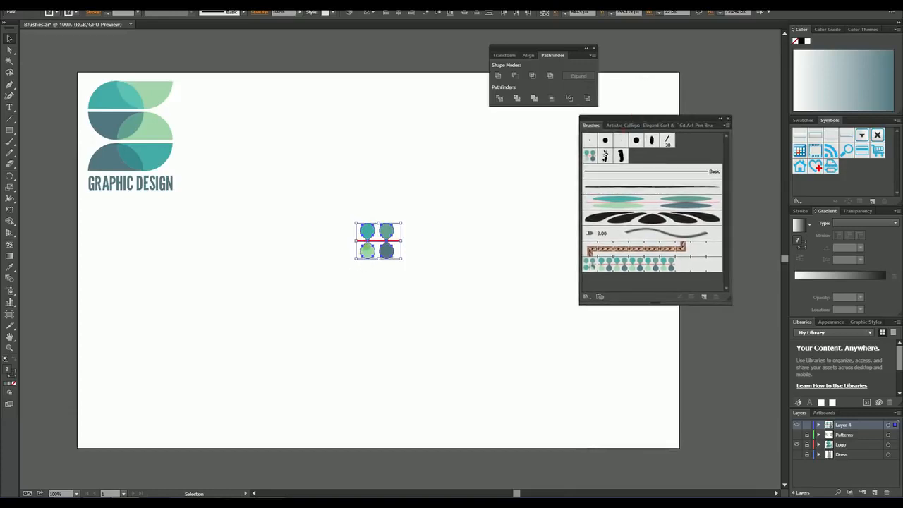
mouse_move(374, 240)
mouse_down()
mouse_move(601, 189)
mouse_move(660, 156)
mouse_up()
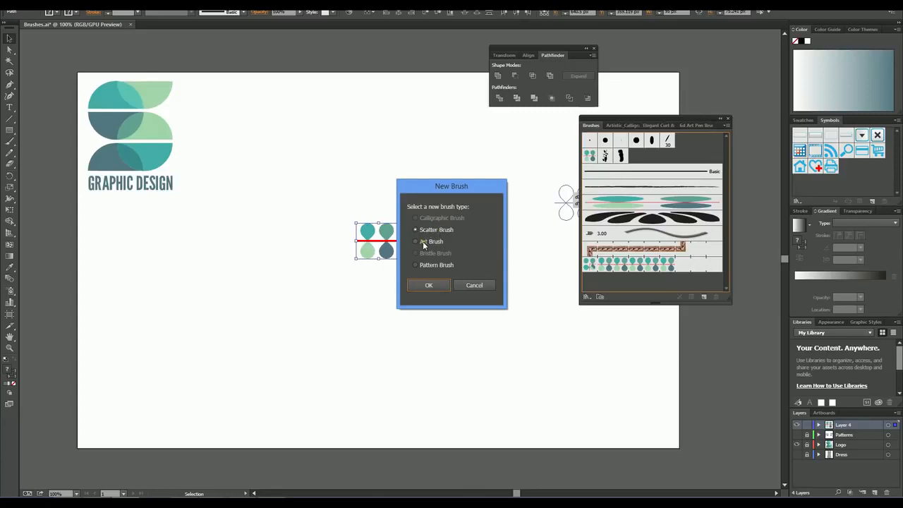
click(430, 285)
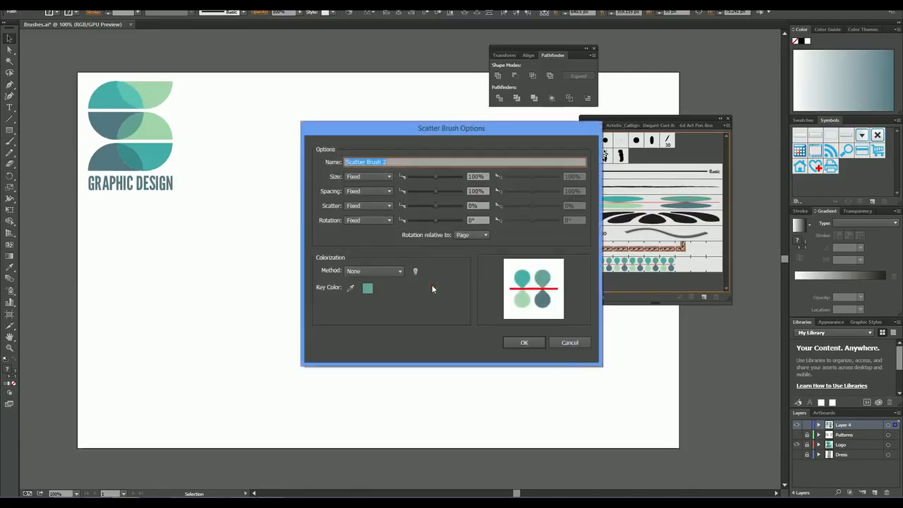
drag(457, 126, 609, 137)
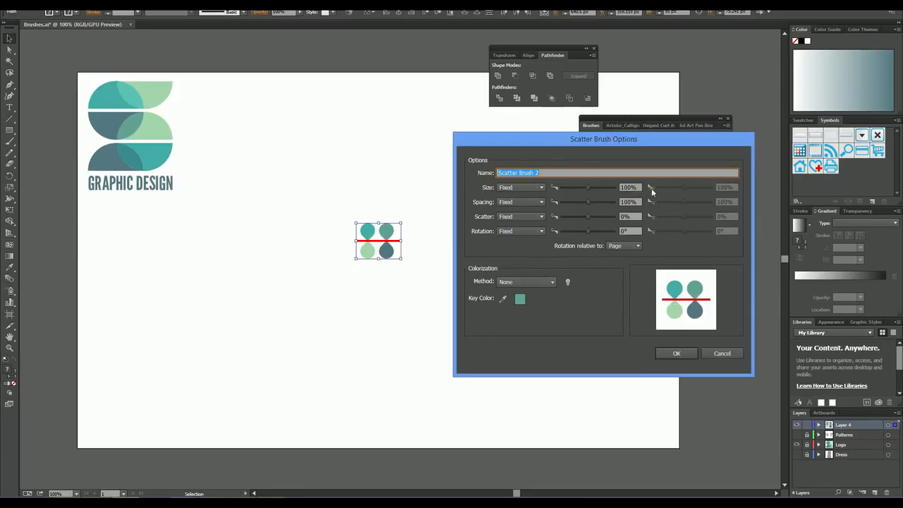
click(674, 354)
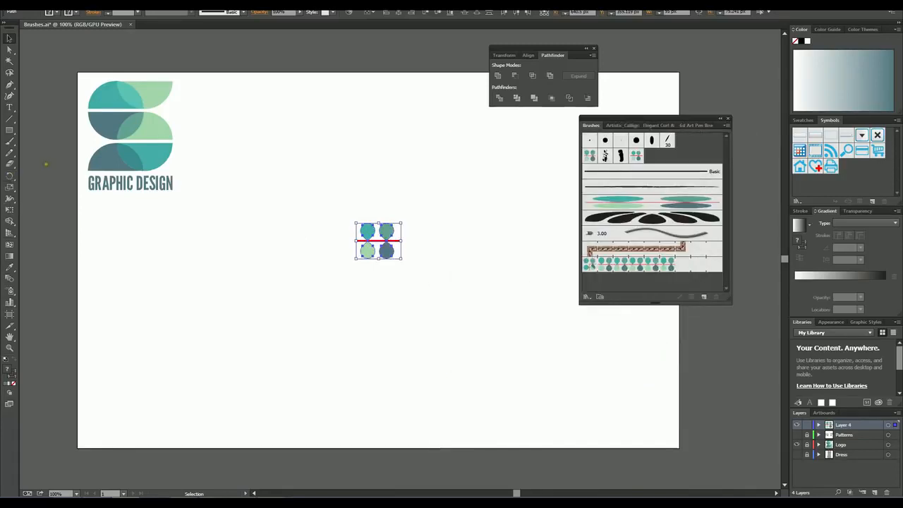
Step: Paint several wavy test strokes and a loop across the artboard with the new teardrop scatter brush
click(10, 140)
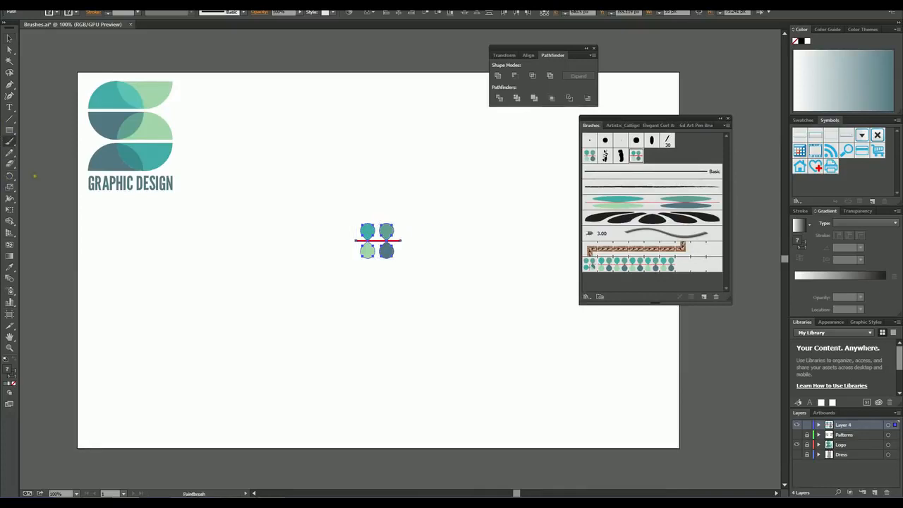
mouse_move(129, 342)
mouse_down()
mouse_move(160, 354)
mouse_move(236, 308)
mouse_move(277, 300)
mouse_move(445, 334)
mouse_move(528, 332)
mouse_up()
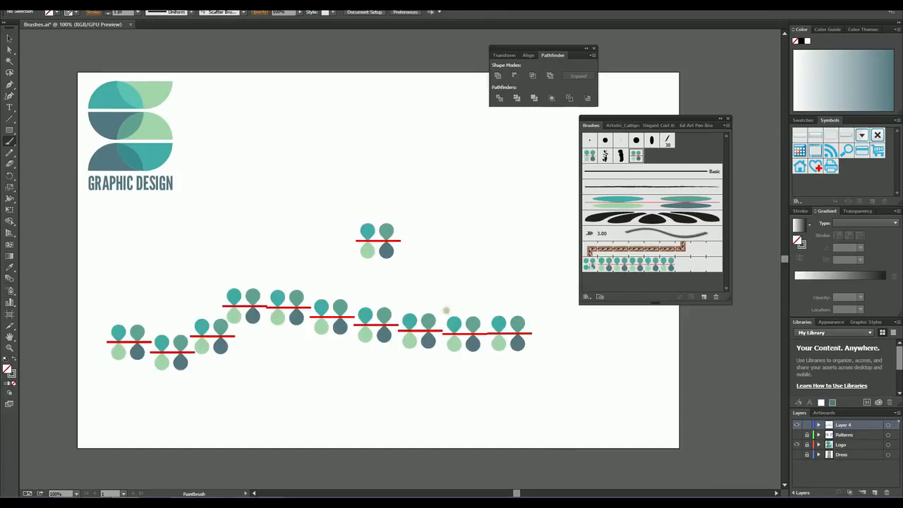
mouse_move(250, 143)
mouse_down()
mouse_move(397, 138)
mouse_move(540, 161)
mouse_up()
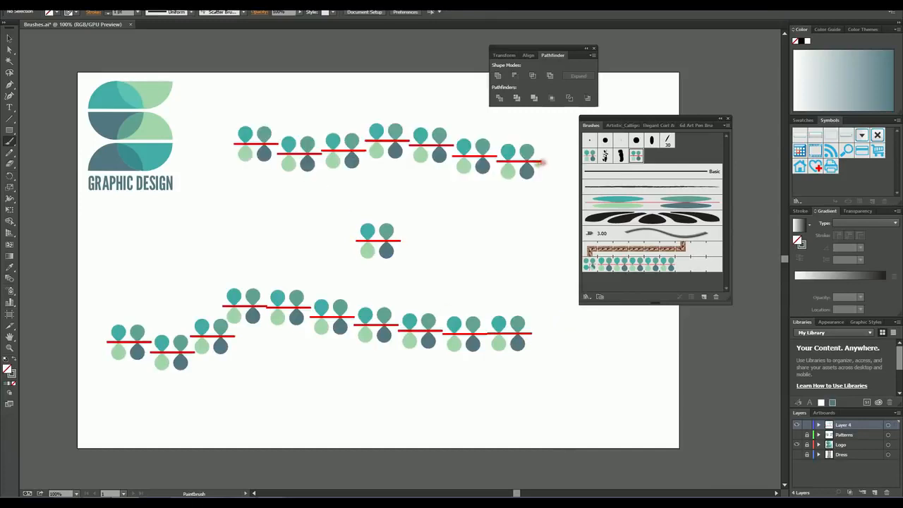
mouse_move(443, 190)
mouse_down()
mouse_move(318, 201)
mouse_move(190, 224)
mouse_up()
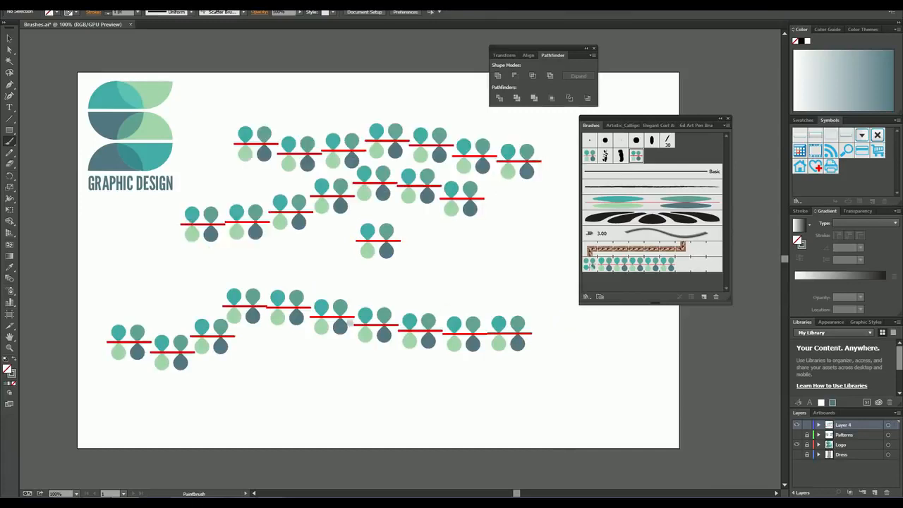
mouse_move(237, 389)
mouse_down()
mouse_move(503, 408)
mouse_move(576, 393)
mouse_up()
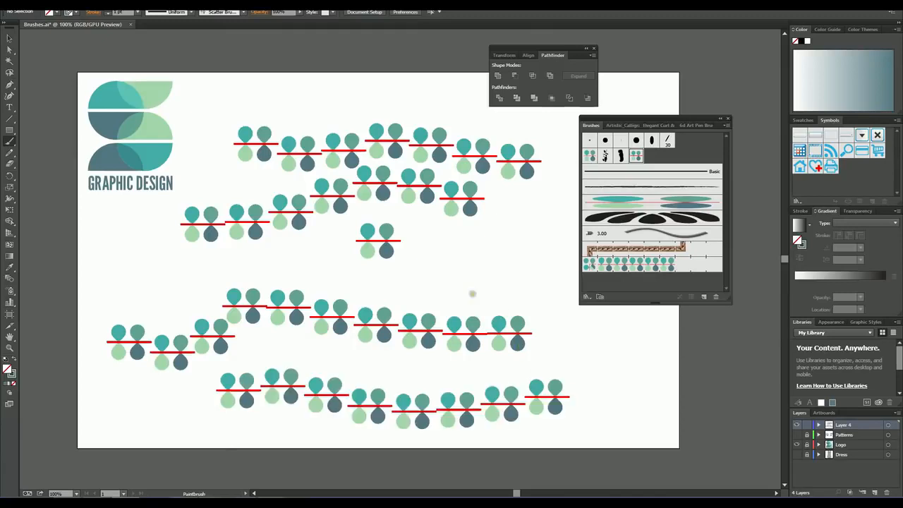
drag(497, 295, 561, 311)
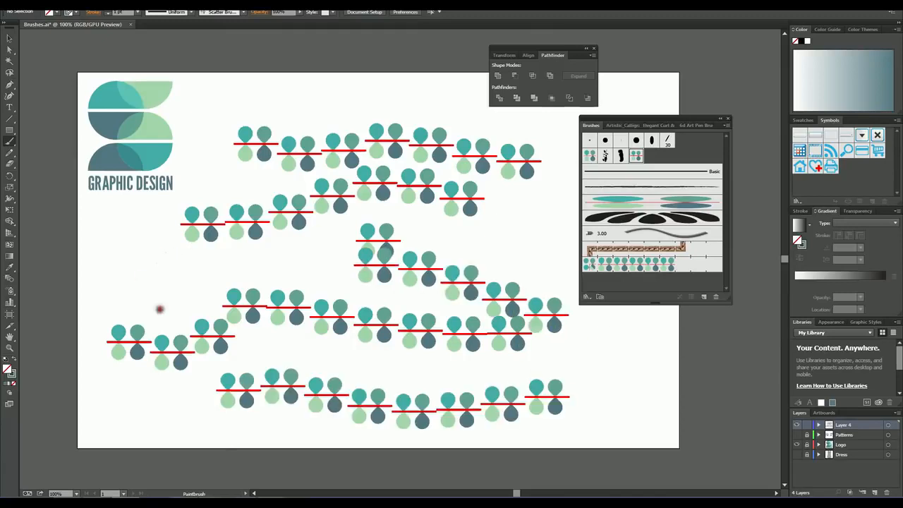
drag(170, 253, 236, 254)
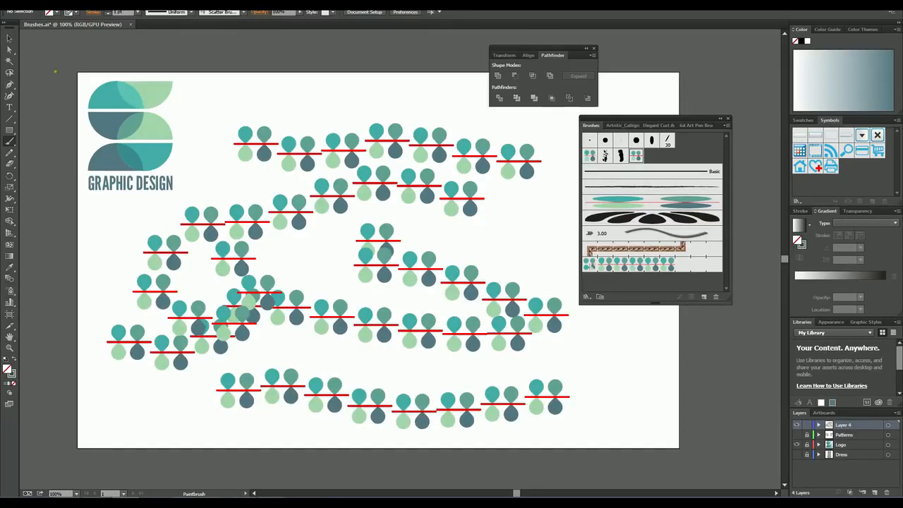
Step: Delete all the scatter brush test strokes, leaving only the original teardrop motif and the logo
click(9, 38)
mouse_move(628, 76)
mouse_down()
mouse_move(604, 104)
mouse_move(320, 152)
mouse_move(237, 185)
mouse_up()
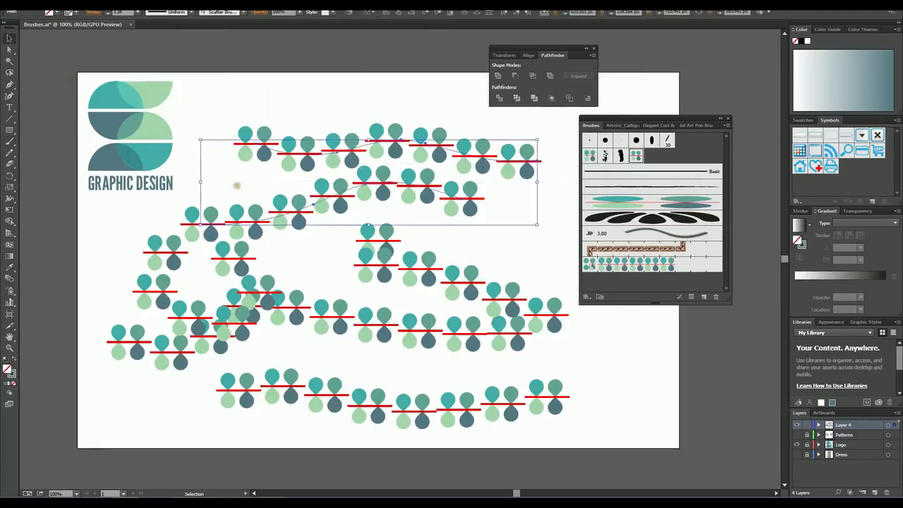
key(Delete)
drag(106, 233, 337, 412)
key(Delete)
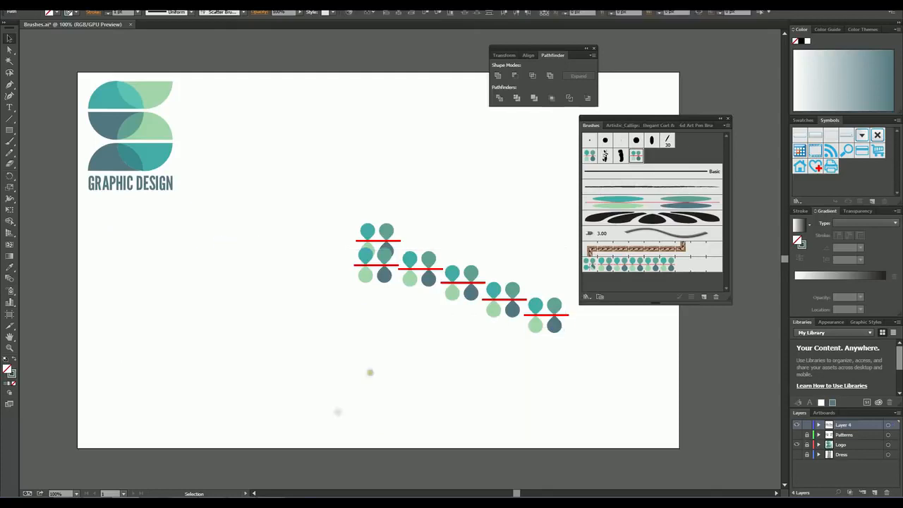
click(558, 315)
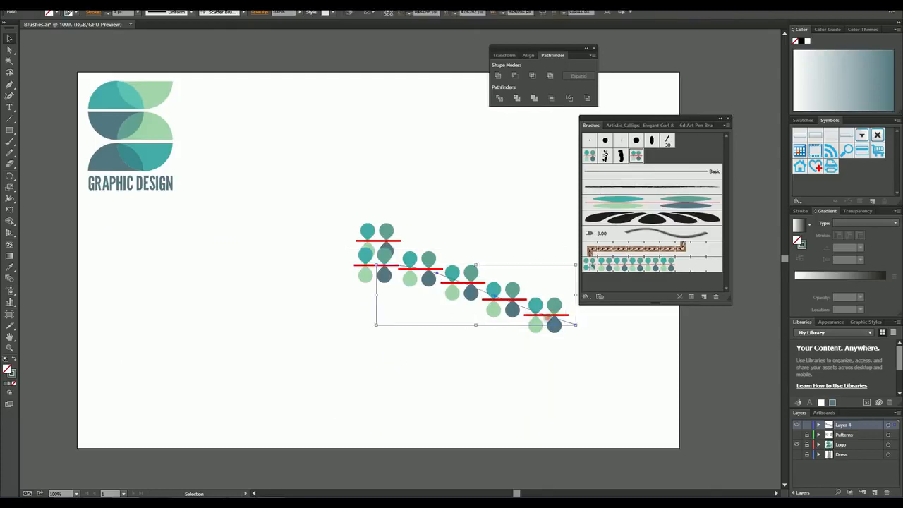
key(Delete)
Step: Create an art brush from the teardrop motif with Stretch to Fit Stroke Length and no colorization
drag(333, 202, 439, 282)
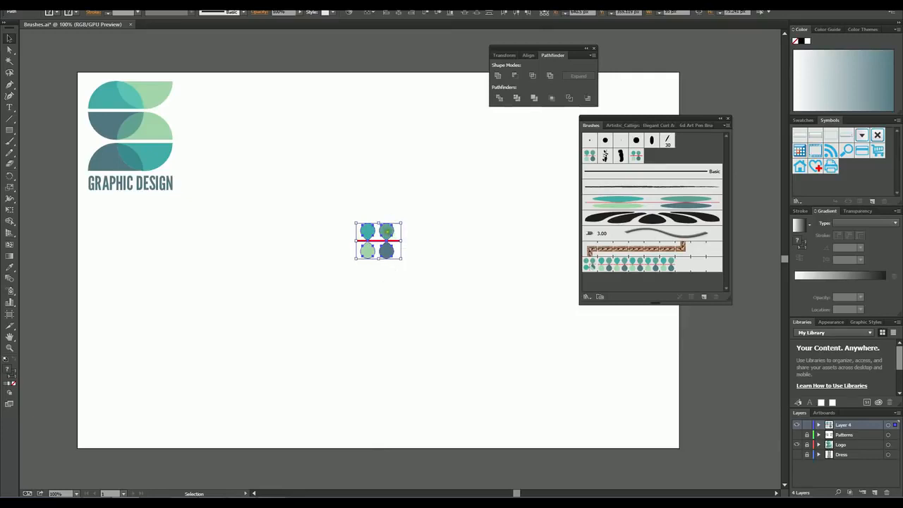
mouse_move(387, 230)
mouse_down()
mouse_move(436, 228)
mouse_move(664, 155)
mouse_up()
click(415, 242)
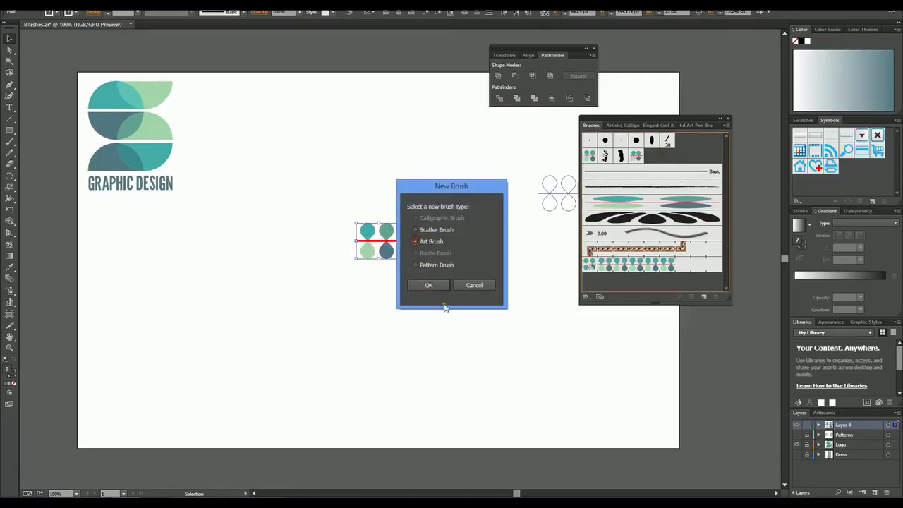
click(426, 285)
drag(399, 102, 591, 89)
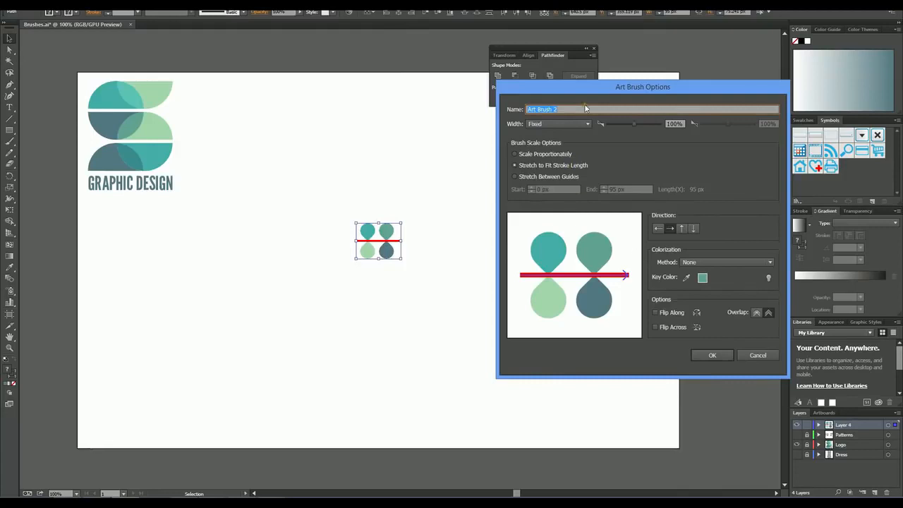
click(714, 355)
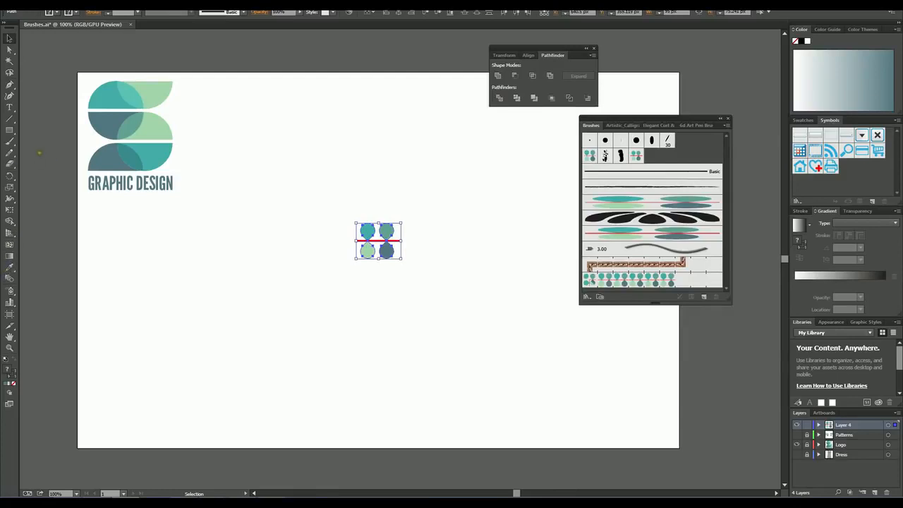
Step: Paint four curved test strokes and a rough circle around the motif with the new teardrop art brush
click(10, 141)
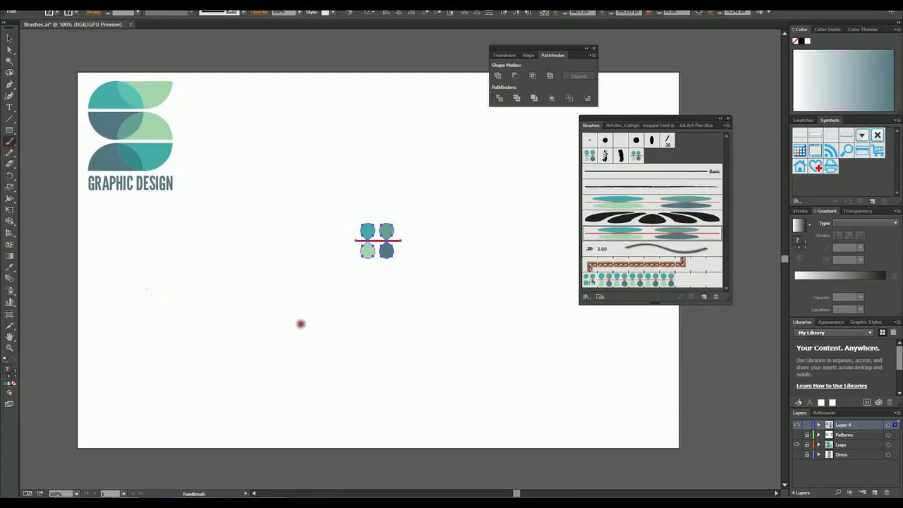
drag(301, 323, 442, 271)
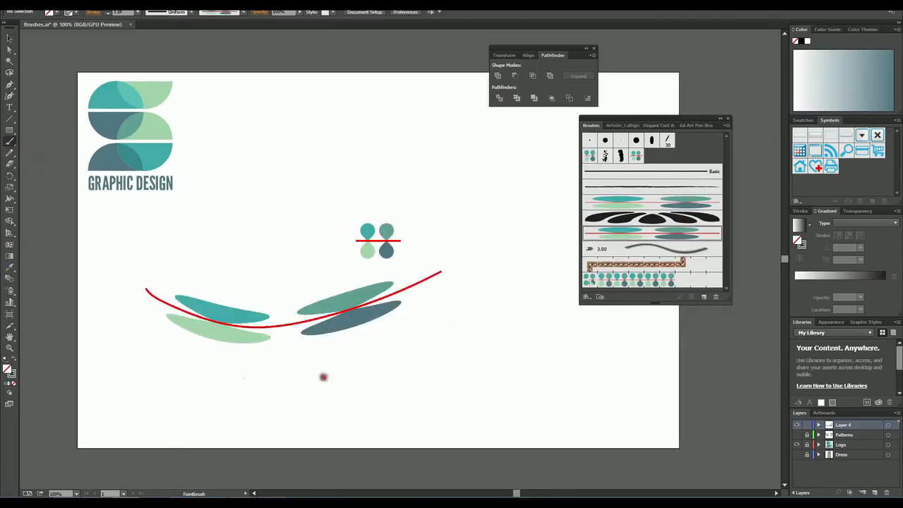
mouse_move(323, 377)
mouse_down()
mouse_move(373, 360)
mouse_move(462, 370)
mouse_up()
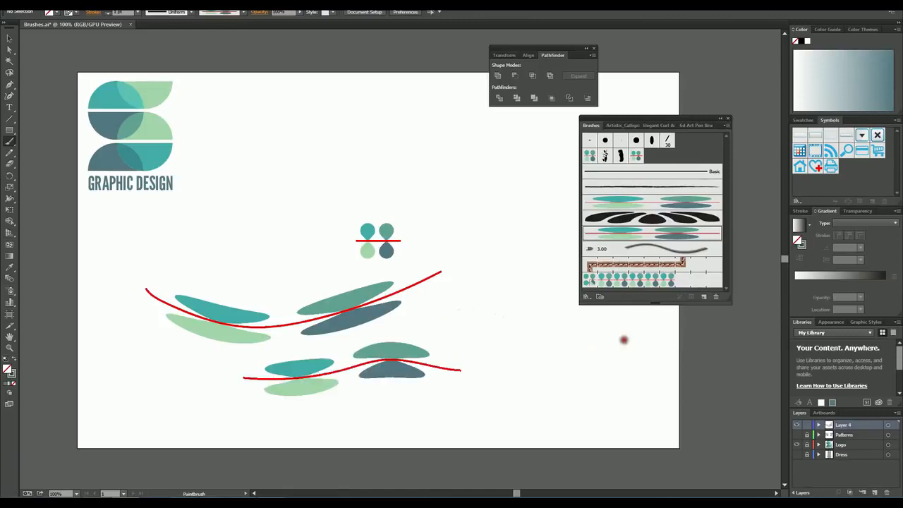
drag(624, 340, 624, 339)
drag(508, 206, 319, 140)
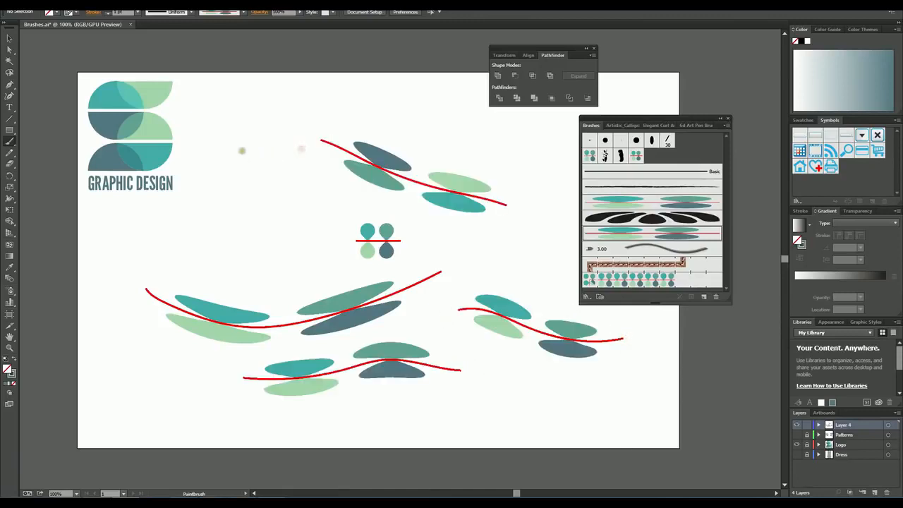
mouse_move(235, 172)
mouse_down()
mouse_move(319, 168)
mouse_move(258, 111)
mouse_move(226, 139)
mouse_move(227, 163)
mouse_up()
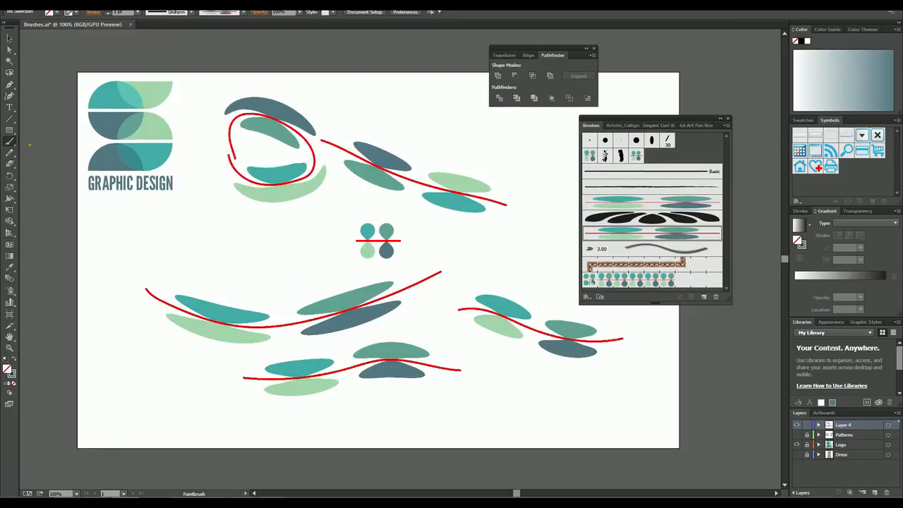
Step: Delete all the art brush test strokes, leaving only the teardrop motif and the logo
click(9, 38)
click(254, 115)
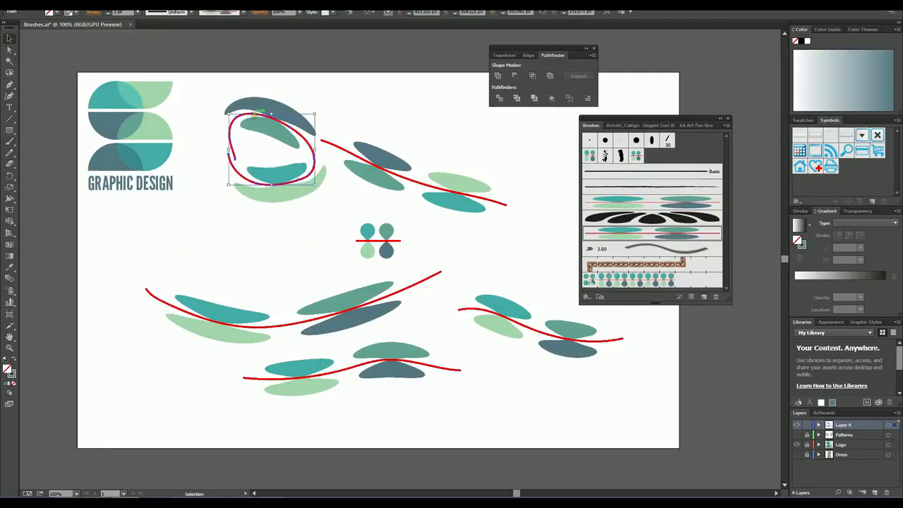
key(Delete)
drag(285, 113, 507, 207)
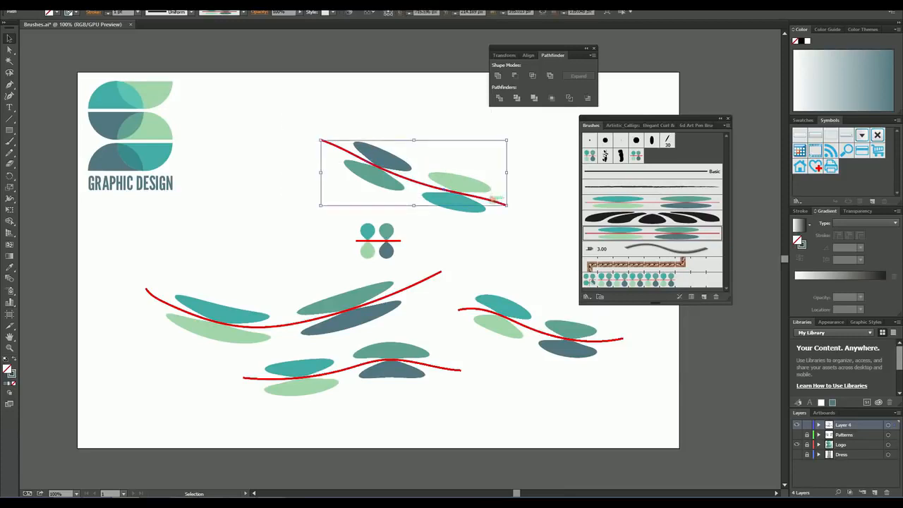
key(Delete)
drag(463, 251, 607, 379)
key(Delete)
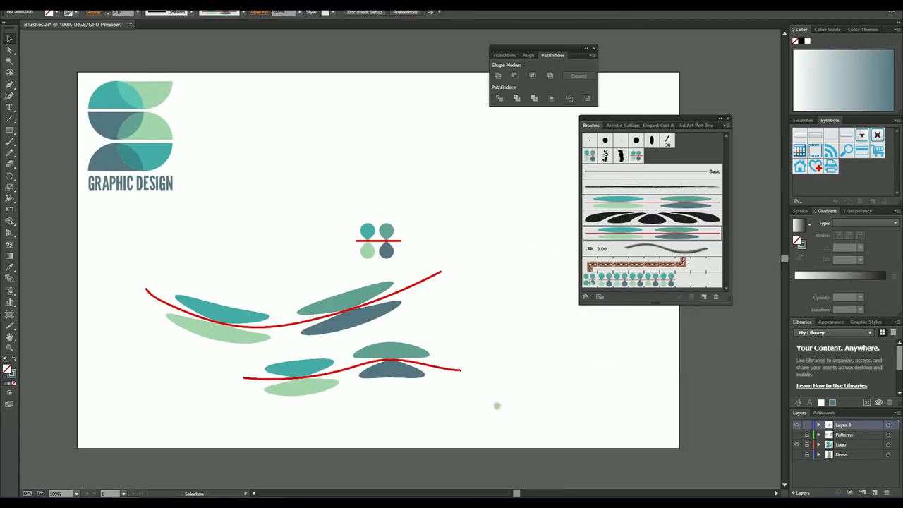
drag(482, 405, 223, 315)
key(Delete)
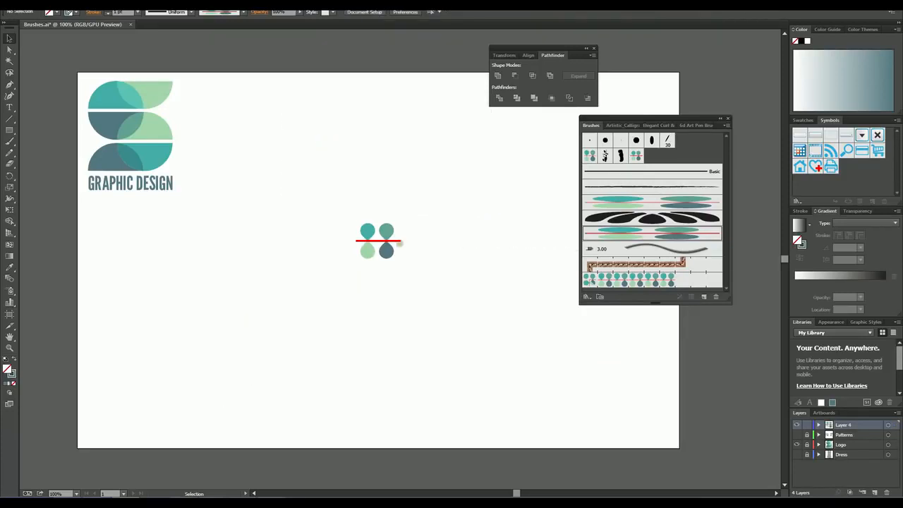
Step: Start a new pattern brush from the whole teardrop motif
drag(342, 221, 420, 262)
drag(365, 232, 667, 162)
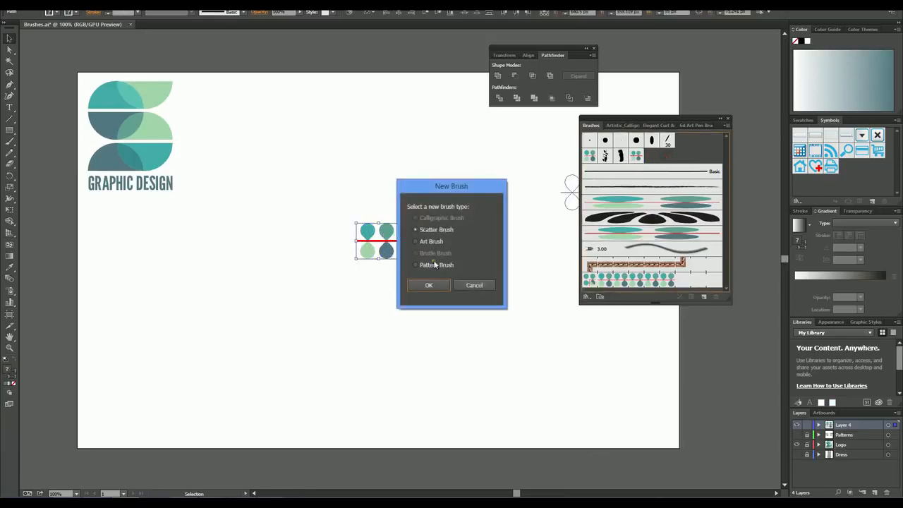
click(416, 265)
click(430, 285)
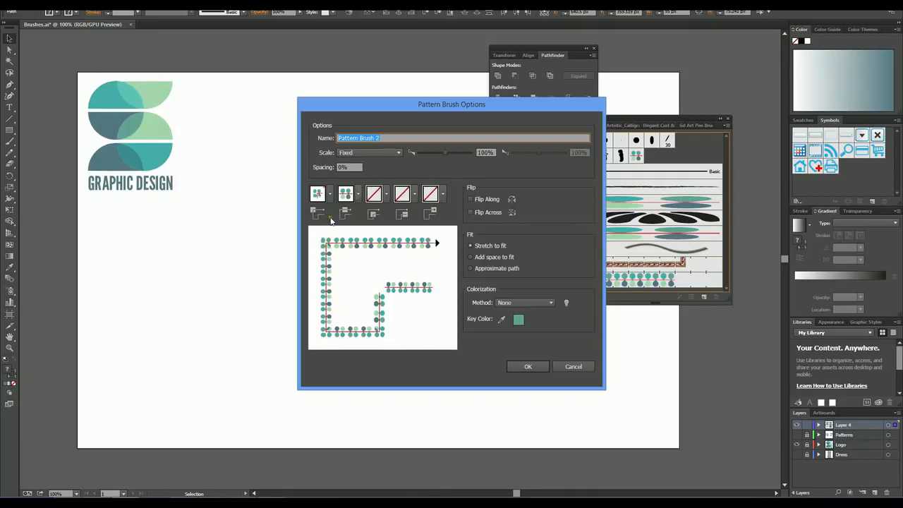
Step: Try Auto-Between, Auto-Sliced, Auto-Overlap and Auto-Centered as the pattern brush's outer corner tile
click(331, 195)
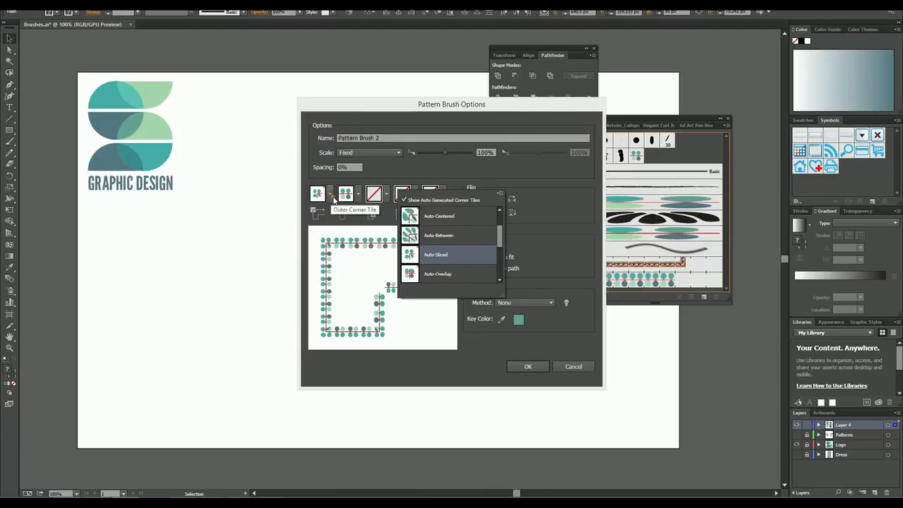
click(445, 237)
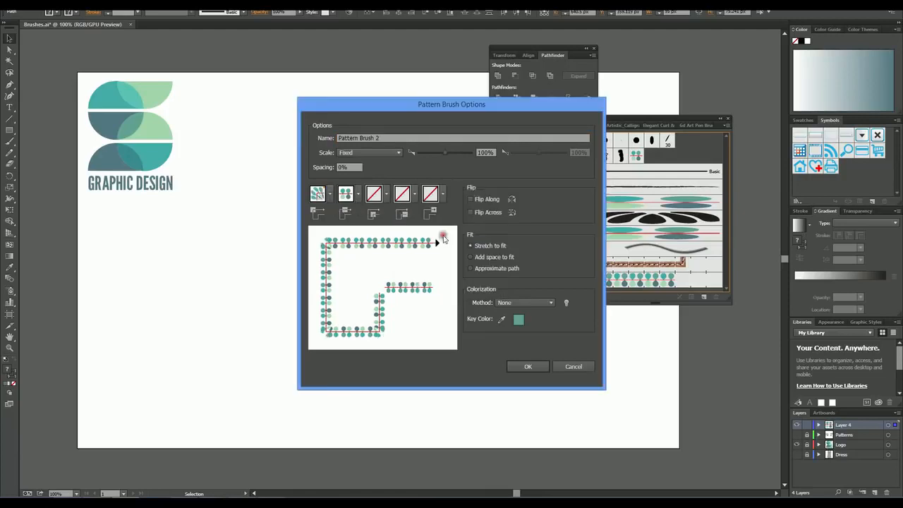
click(330, 194)
click(434, 257)
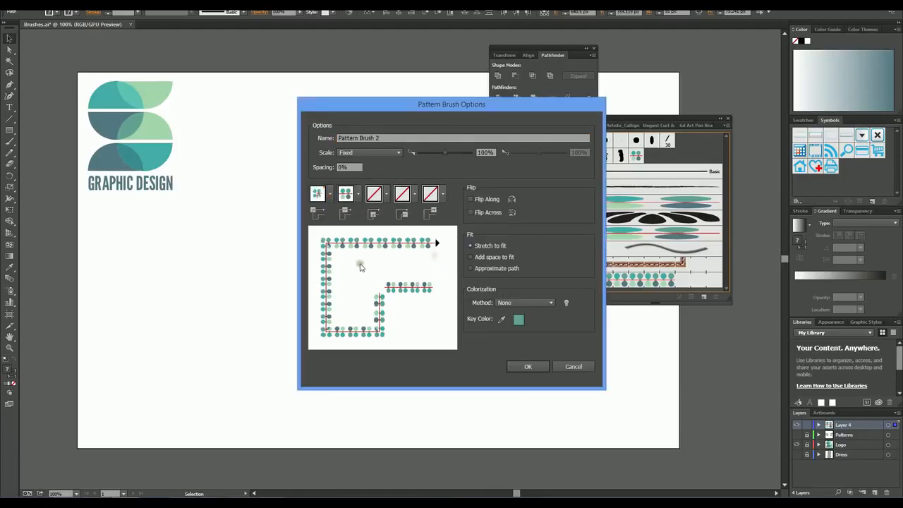
click(333, 197)
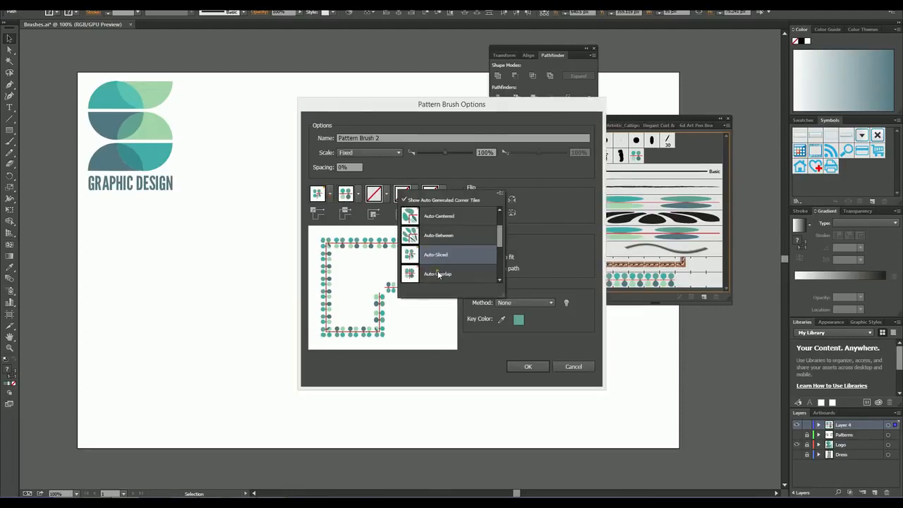
click(437, 274)
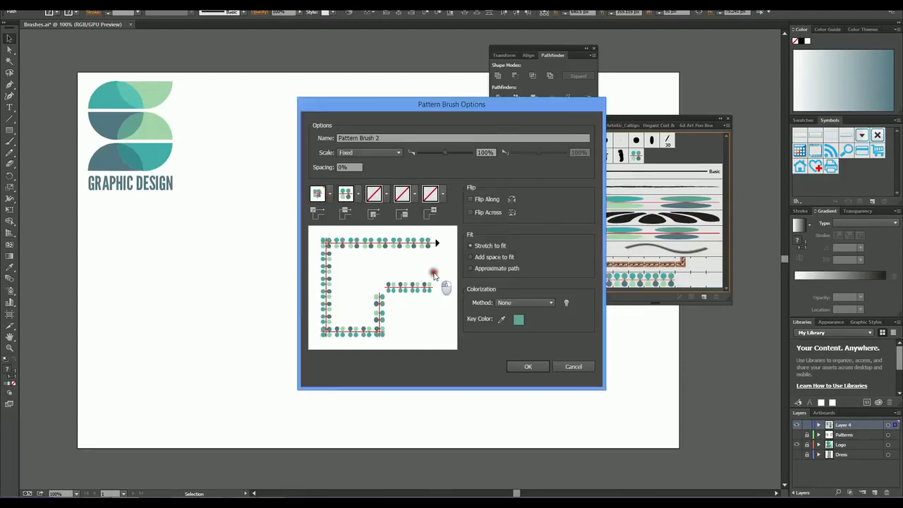
click(330, 196)
scroll(479, 226, up, 2)
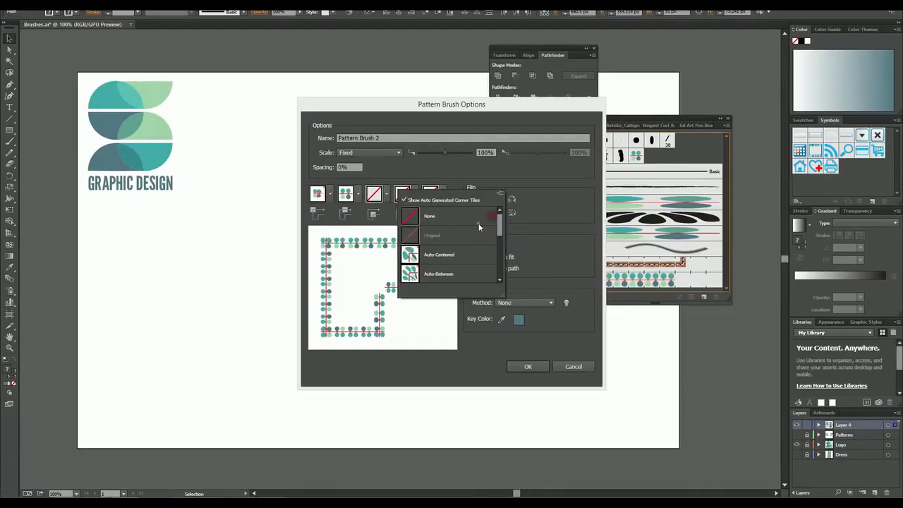
click(445, 258)
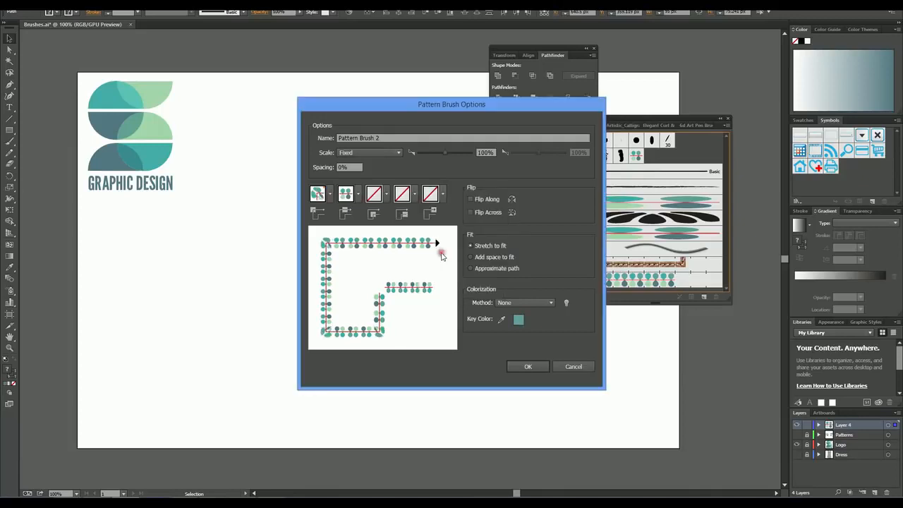
Step: Set the outer corner tile to Auto-Sliced and create the pattern brush with Stretch to fit and no colorization
click(330, 195)
click(438, 256)
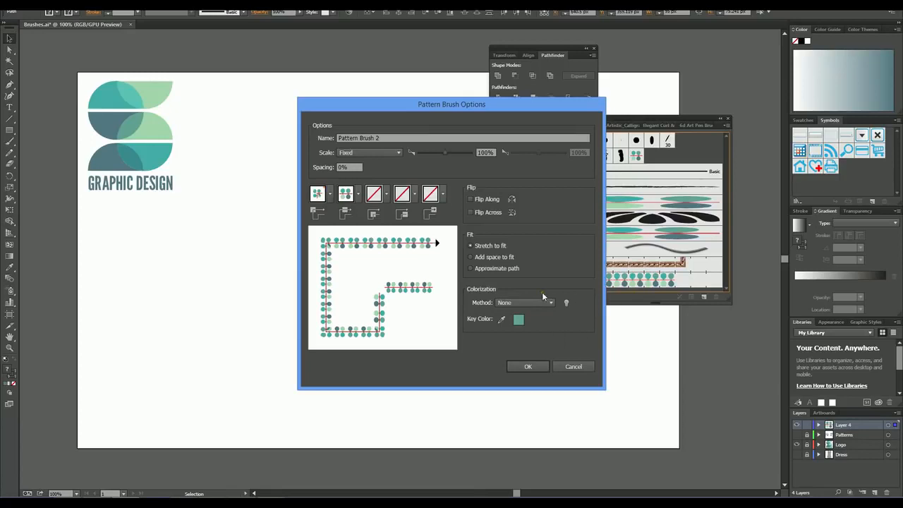
click(532, 369)
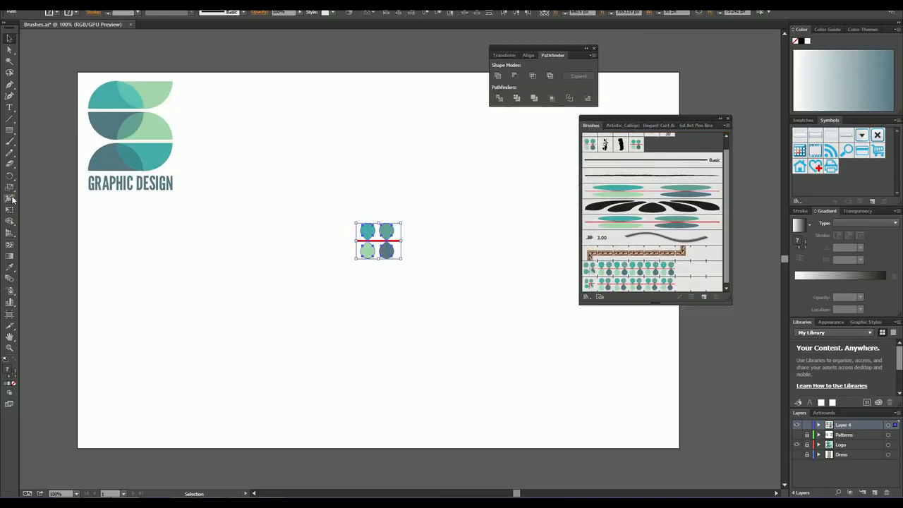
Step: Paint a deep curve, a wavy stroke and three loops around the motif with the new teardrop pattern brush
key(b)
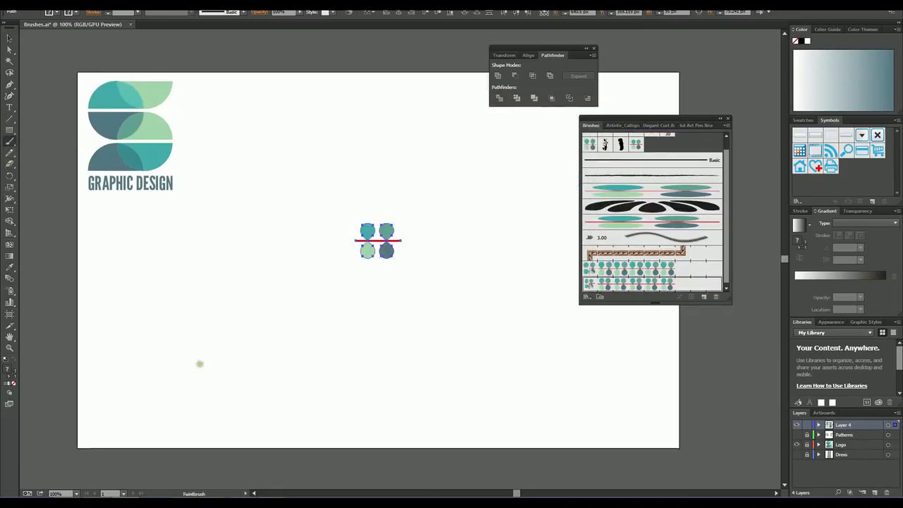
mouse_move(161, 294)
mouse_down()
mouse_move(187, 327)
mouse_move(277, 378)
mouse_move(396, 357)
mouse_move(433, 281)
mouse_up()
mouse_move(248, 203)
mouse_down()
mouse_move(305, 183)
mouse_move(421, 224)
mouse_move(506, 222)
mouse_up()
mouse_move(469, 167)
mouse_down()
mouse_move(418, 115)
mouse_move(359, 146)
mouse_move(432, 188)
mouse_move(419, 98)
mouse_move(388, 103)
mouse_move(406, 183)
mouse_up()
mouse_move(247, 257)
mouse_down()
mouse_move(284, 320)
mouse_move(332, 272)
mouse_move(229, 263)
mouse_up()
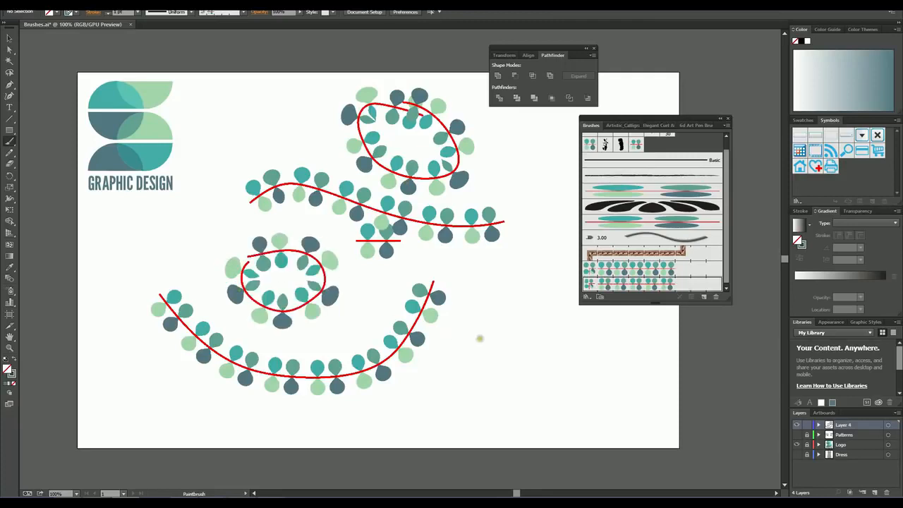
mouse_move(421, 316)
mouse_down()
mouse_move(560, 333)
mouse_move(409, 306)
mouse_move(415, 362)
mouse_up()
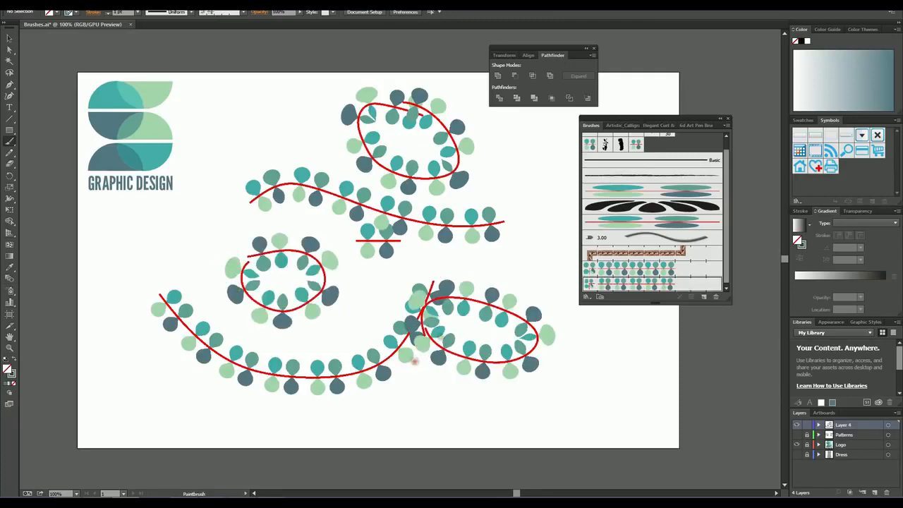
click(9, 37)
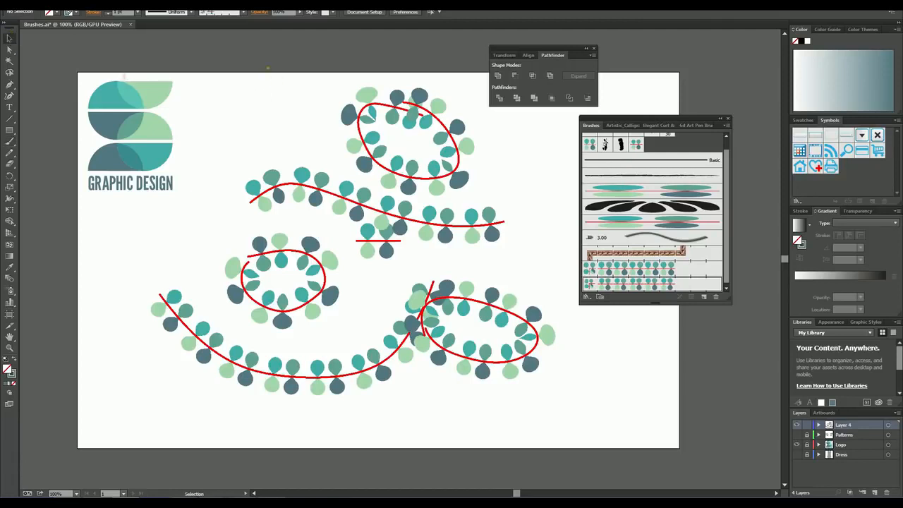
mouse_move(268, 68)
mouse_down()
mouse_move(397, 298)
mouse_move(534, 395)
mouse_move(522, 393)
mouse_up()
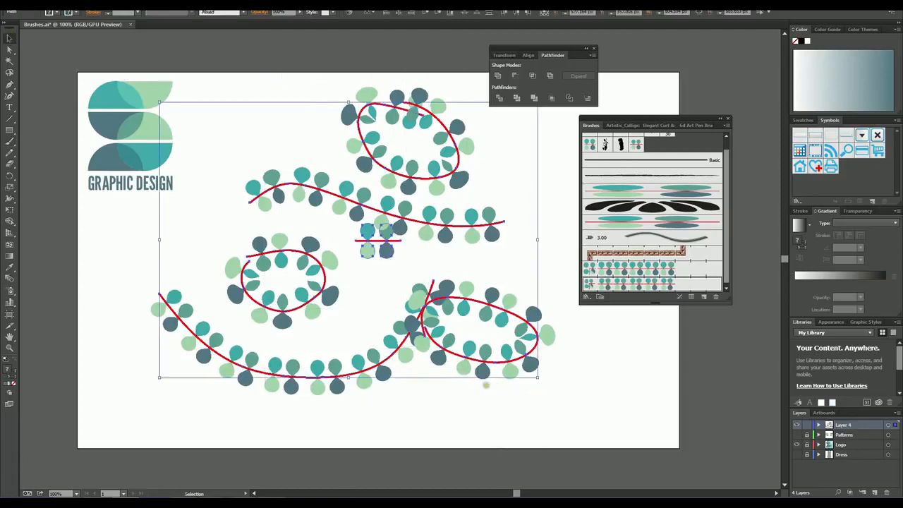
key(Delete)
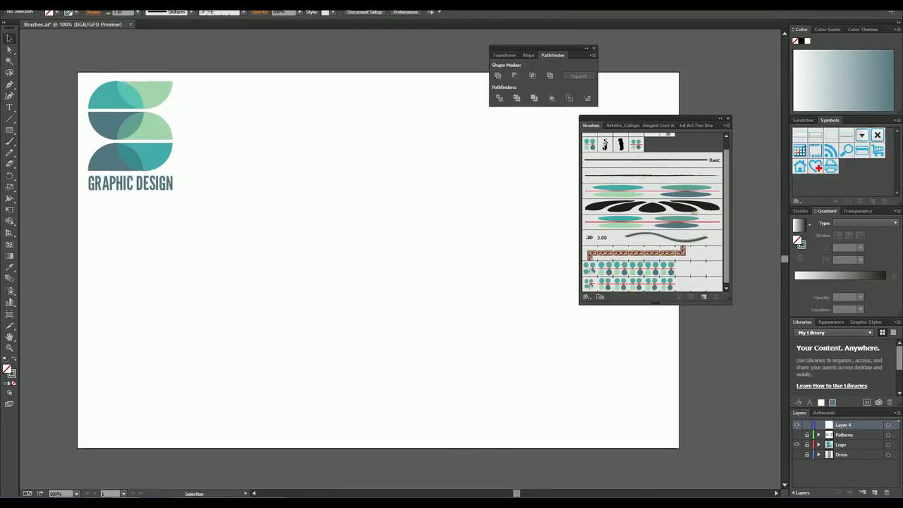
key(ctrl+z)
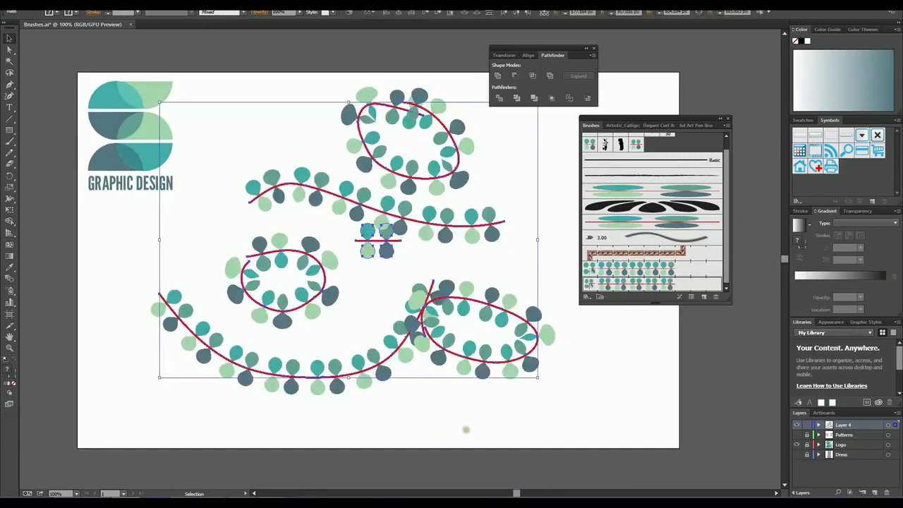
Step: Delete all the pattern brush test strokes, keeping the original teardrop motif
mouse_move(556, 400)
mouse_down()
mouse_move(552, 406)
mouse_move(374, 369)
mouse_move(205, 295)
mouse_up()
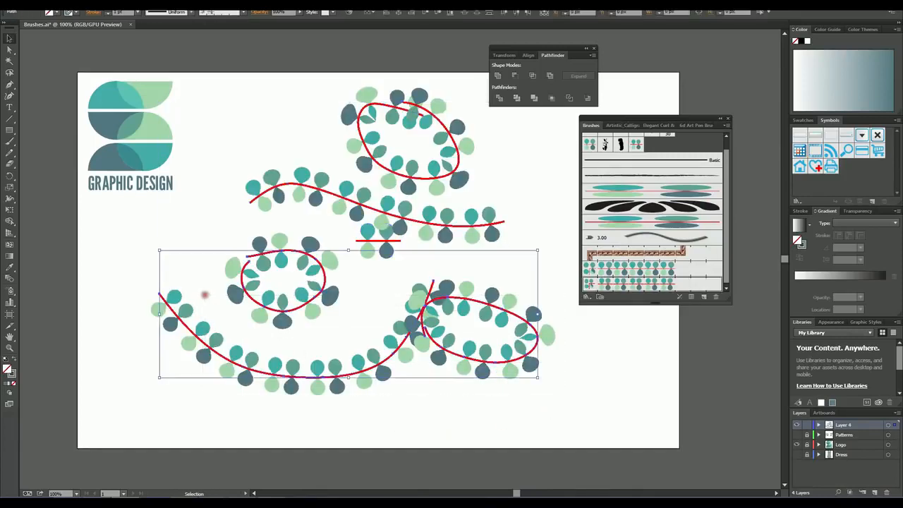
key(Delete)
mouse_move(306, 87)
mouse_down()
mouse_move(392, 200)
mouse_move(426, 211)
mouse_up()
key(Delete)
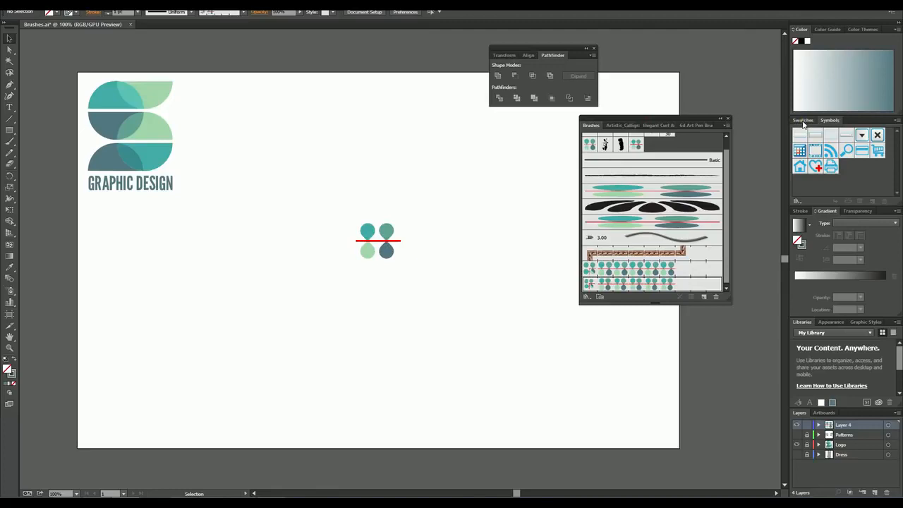
Step: Add the teardrop motif to the swatches as a new pattern swatch
click(803, 121)
drag(333, 199, 451, 270)
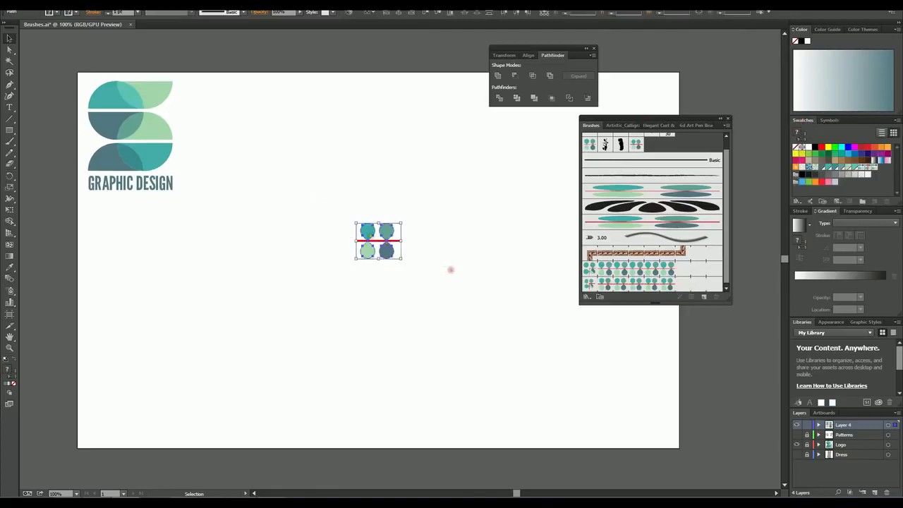
drag(381, 238, 860, 185)
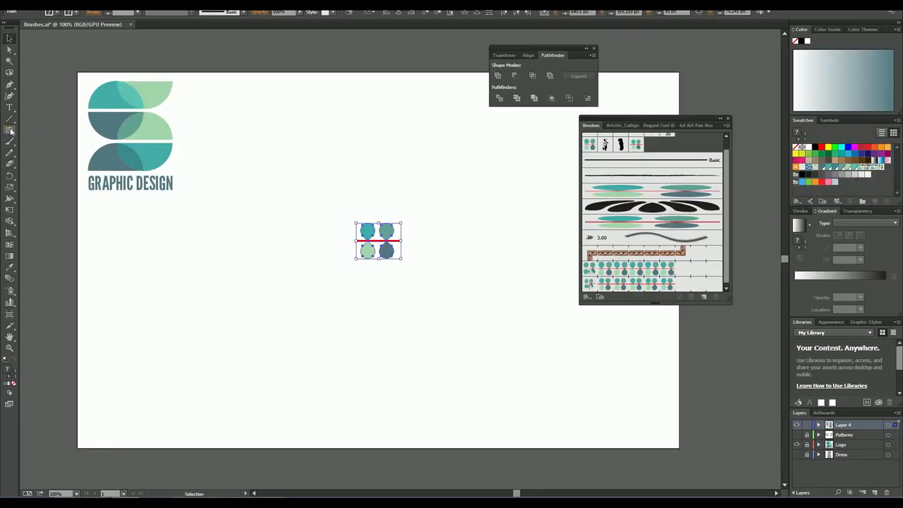
Step: Draw a hexagon to the left of the motif and fill it with New Pattern Swatch 1
drag(10, 131, 46, 165)
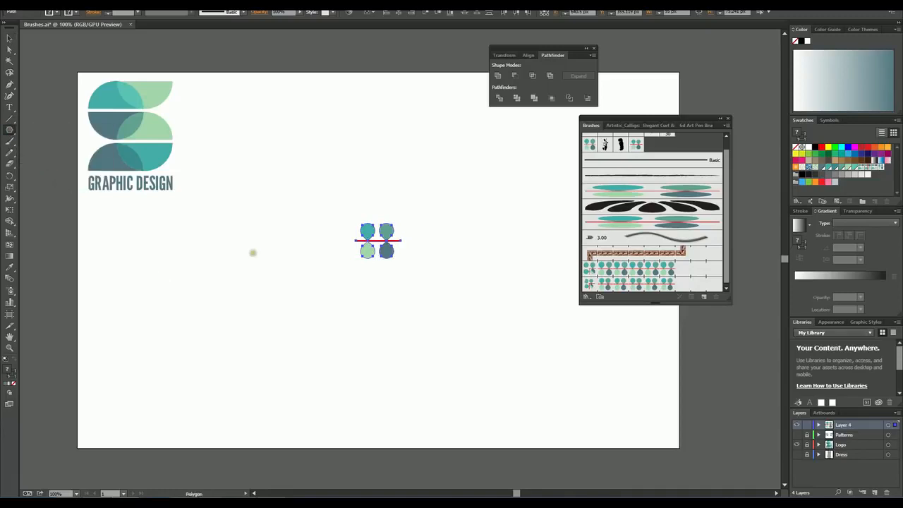
drag(235, 250, 271, 316)
click(7, 39)
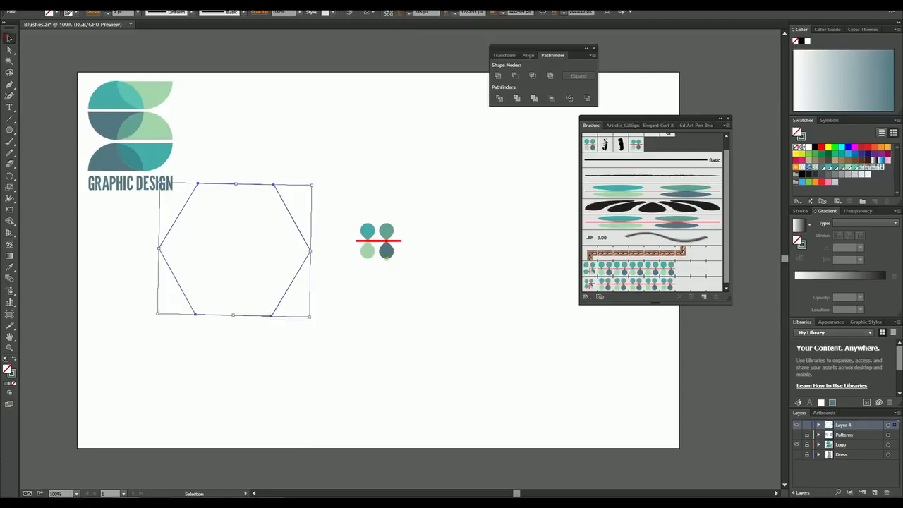
click(878, 167)
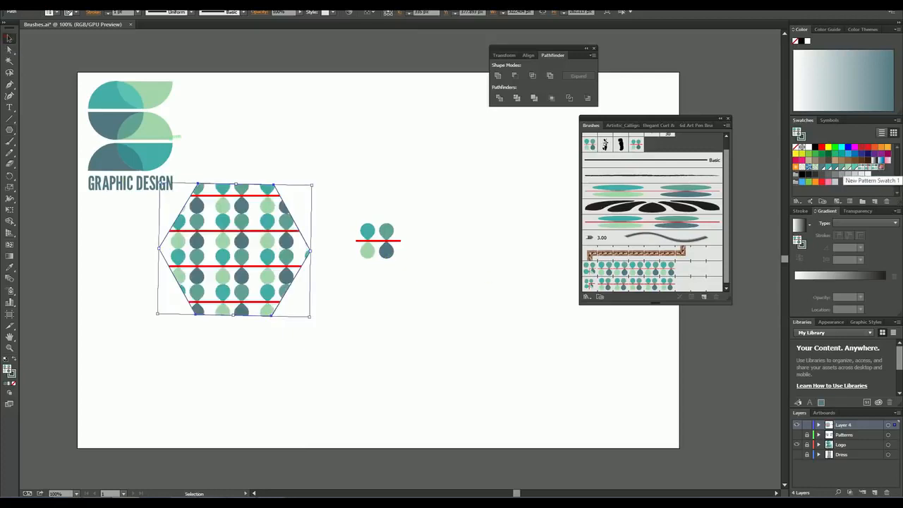
Step: Move the patterned hexagon down so it sits clear of the logo, to the left of the motif
drag(241, 237, 275, 289)
click(392, 343)
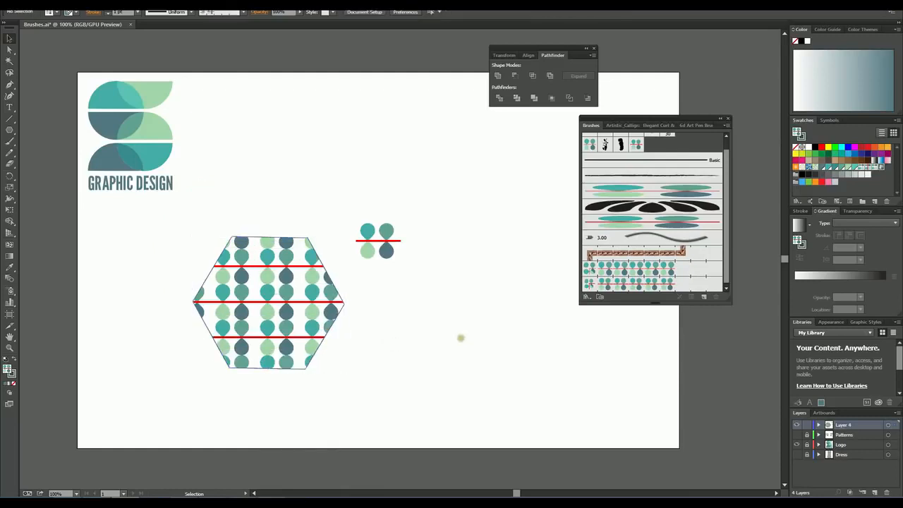
drag(314, 292, 275, 288)
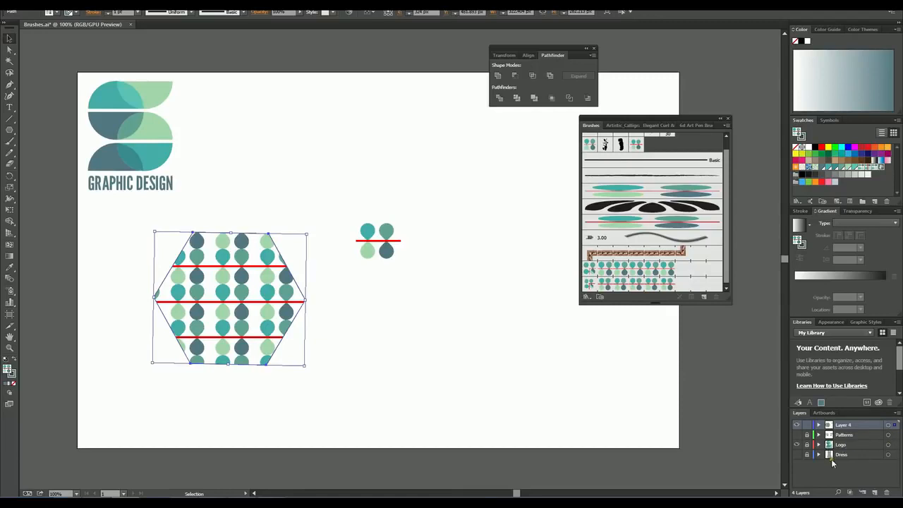
Step: Show the Dress layer and move the grey dress shape to just right of the teardrop motif
click(796, 455)
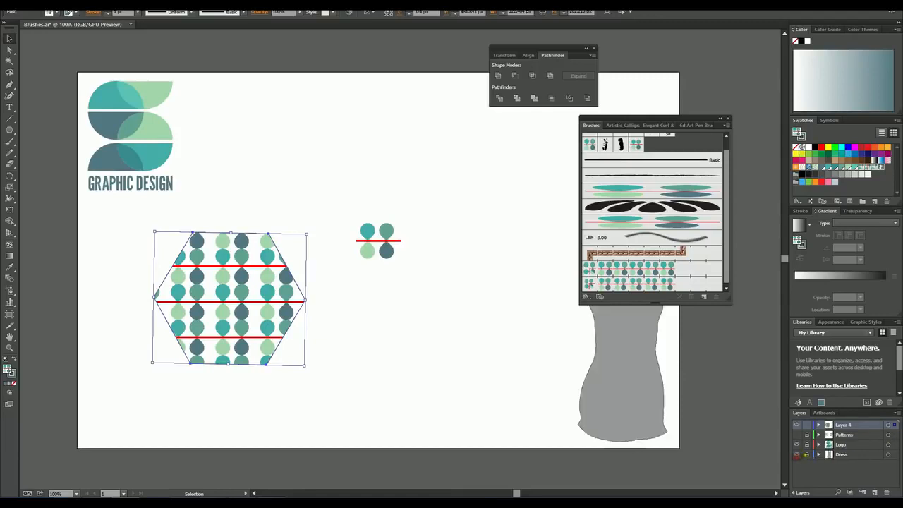
drag(641, 378, 482, 317)
click(576, 376)
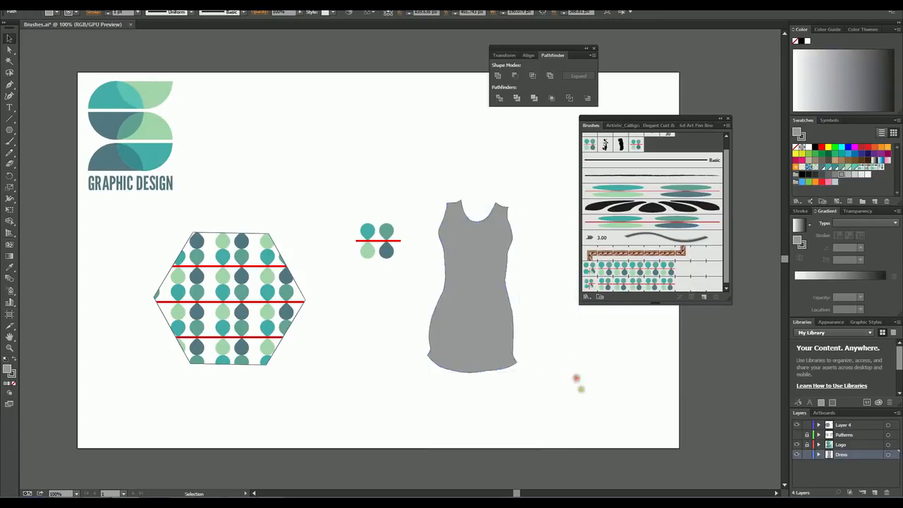
Step: Fill the dress shape with New Pattern Swatch 1 and shift it slightly up and to the right
click(472, 292)
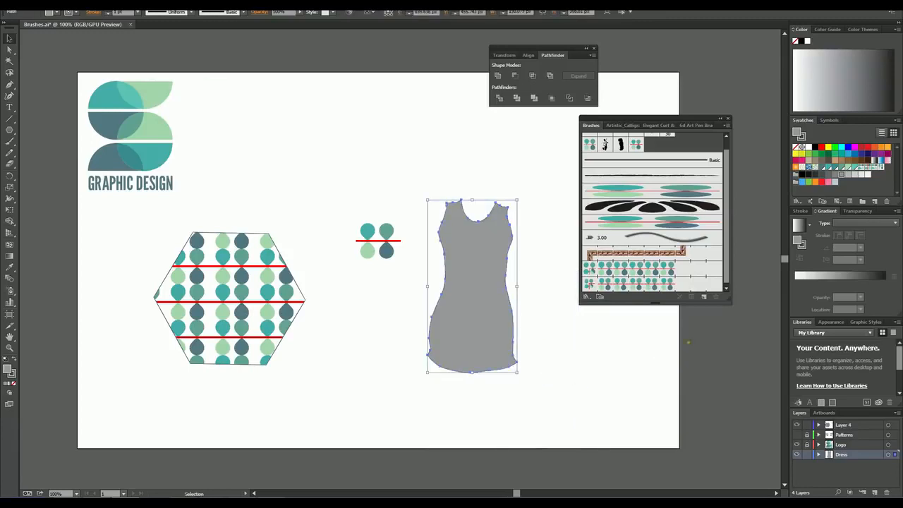
click(878, 166)
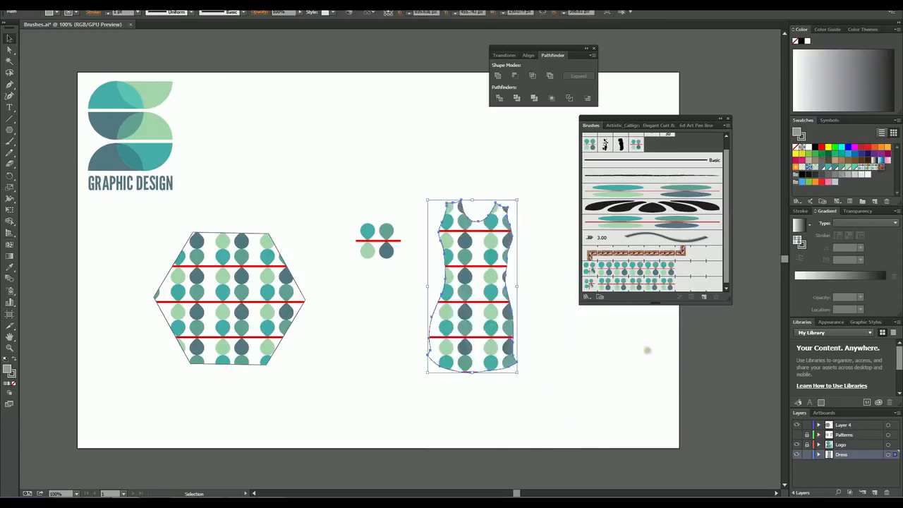
click(585, 353)
drag(430, 191, 565, 426)
drag(463, 321, 483, 313)
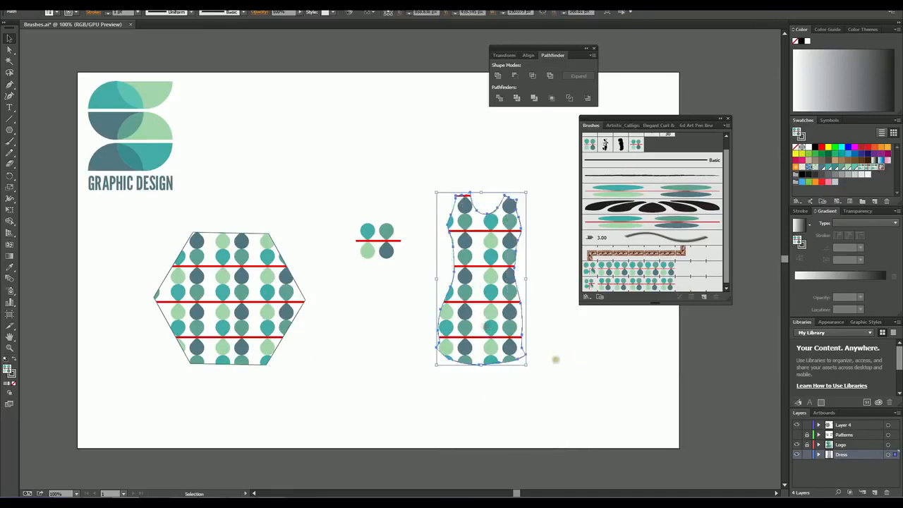
click(564, 372)
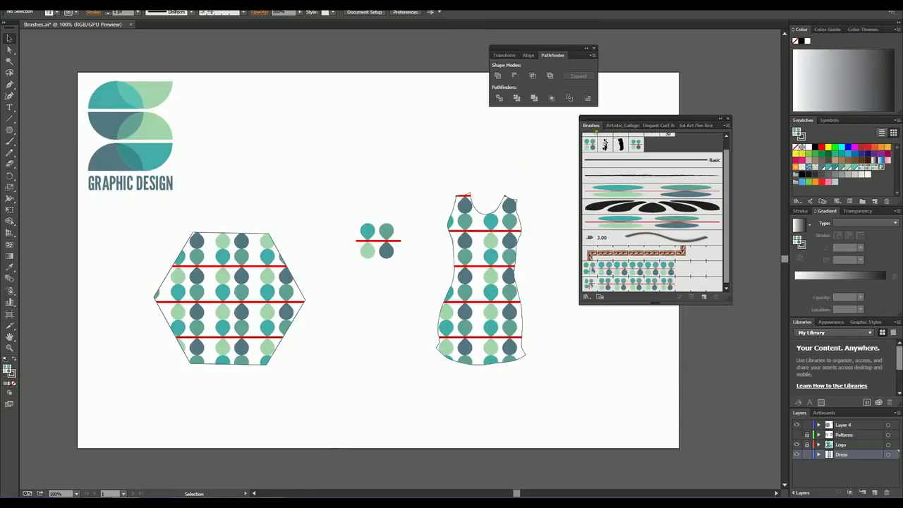
drag(351, 209, 403, 270)
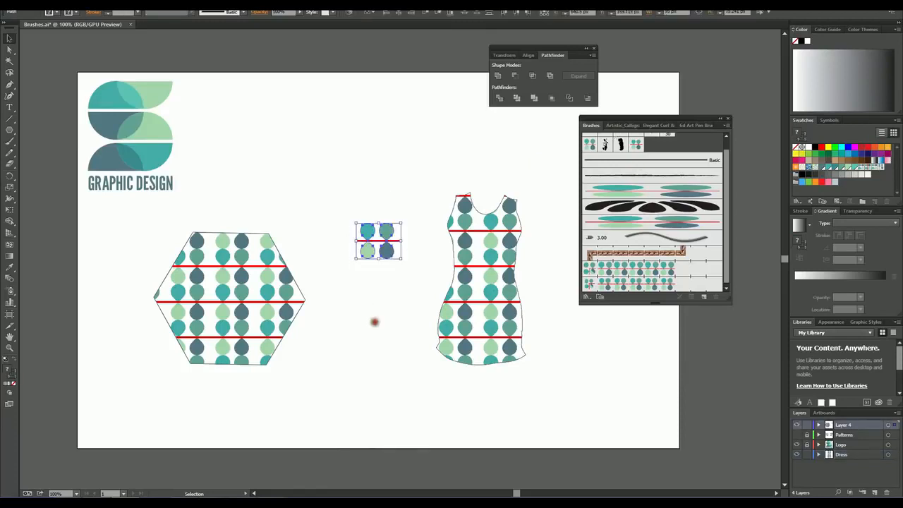
click(374, 321)
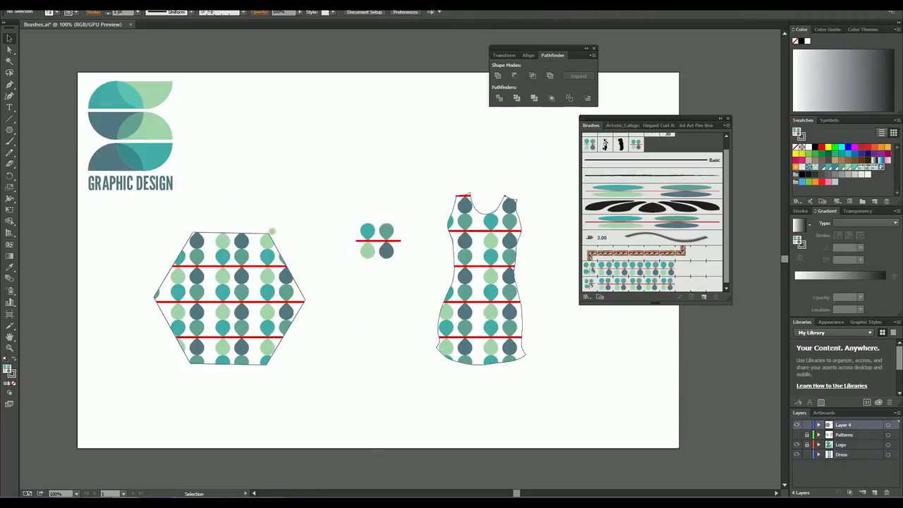